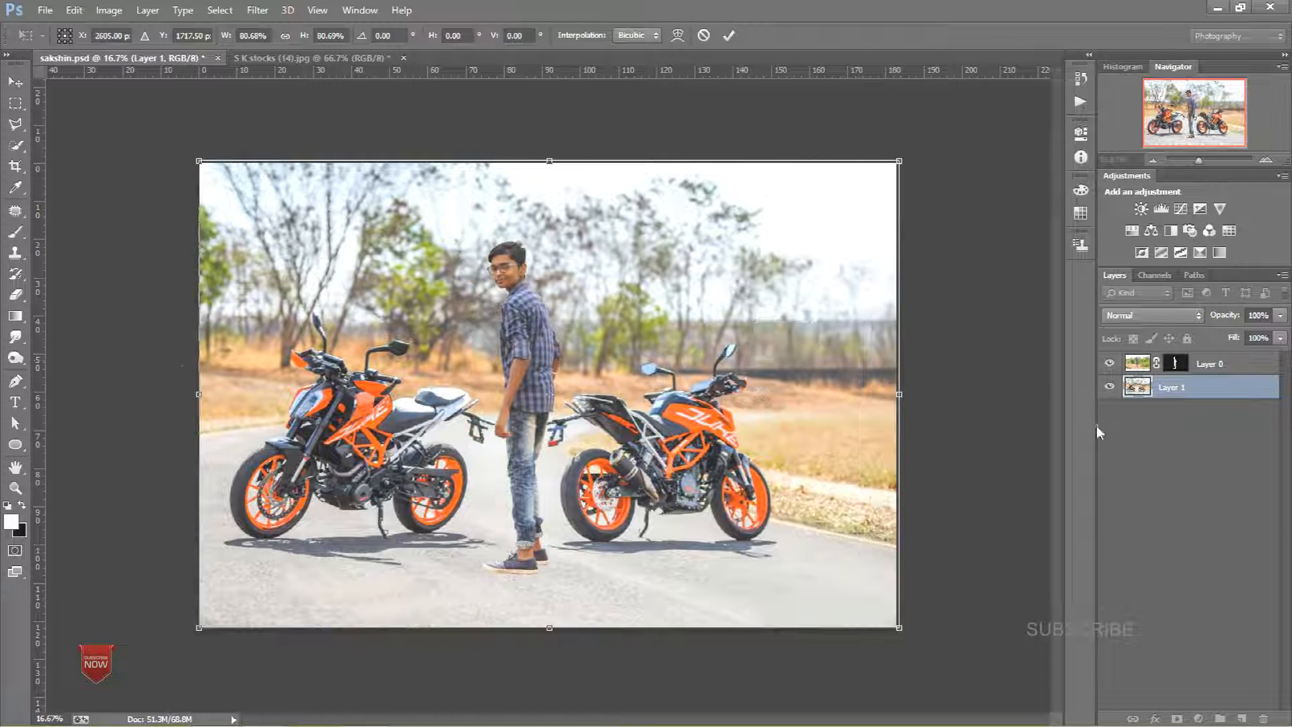
Step: Narrow the background motorcycle layer slightly with Free Transform and commit it
{"action": "left_click_drag", "start_coordinate": [899, 394], "coordinate": [896, 393]}
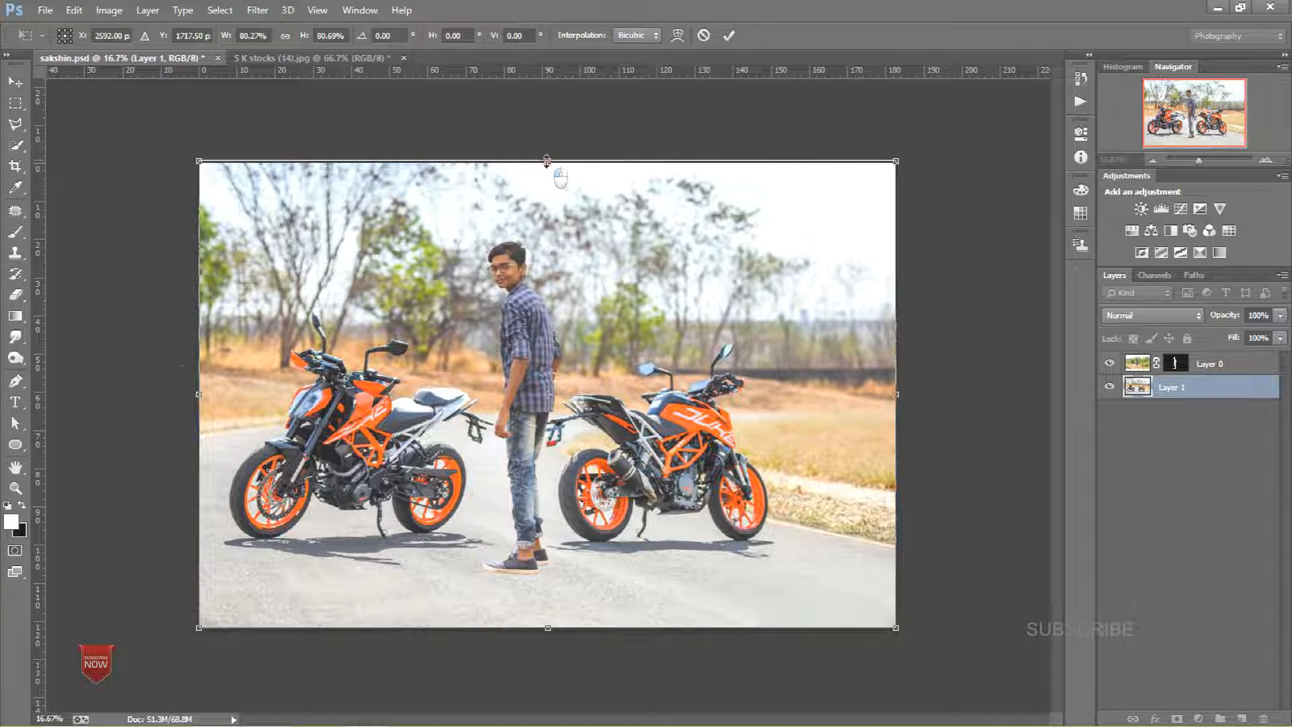
{"action": "left_click_drag", "start_coordinate": [546, 160], "coordinate": [547, 163]}
{"action": "left_click", "coordinate": [729, 35]}
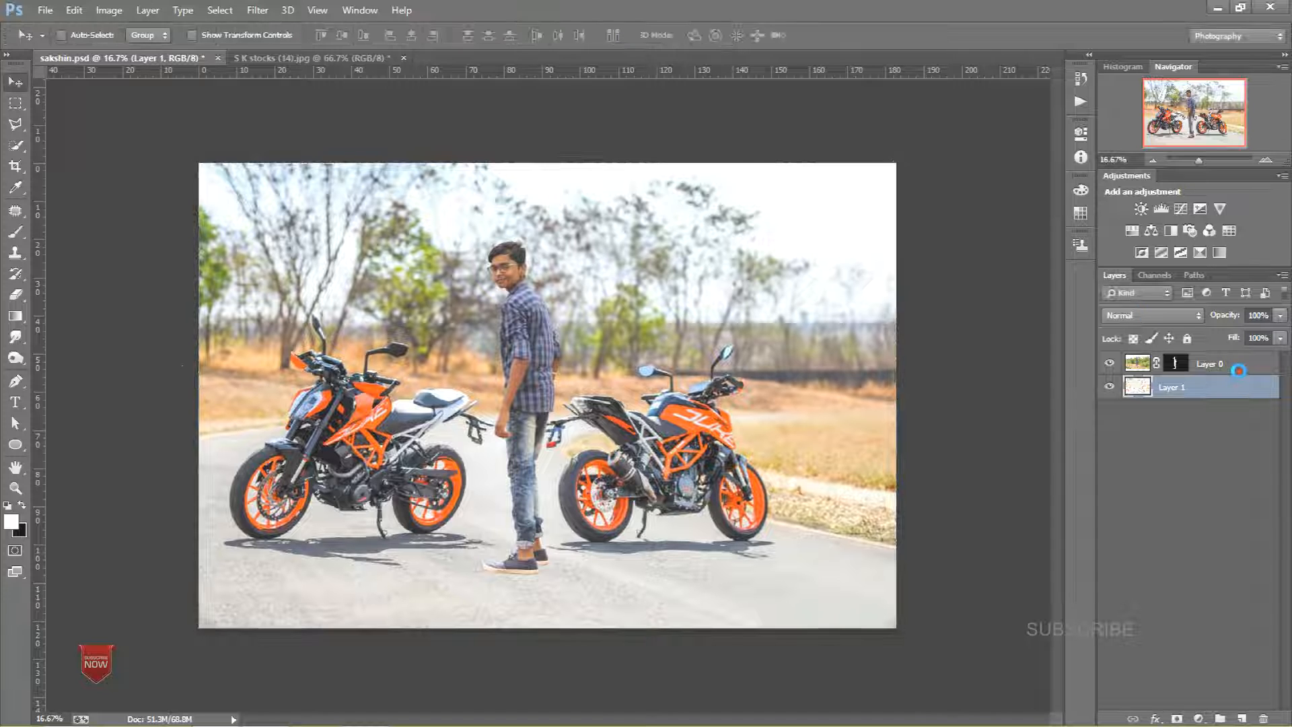
Step: Select the cut-out person layer, then scale it down and reposition the person between the two bikes with Free Transform
{"action": "left_click", "coordinate": [1238, 370]}
{"action": "key", "text": "ctrl+t"}
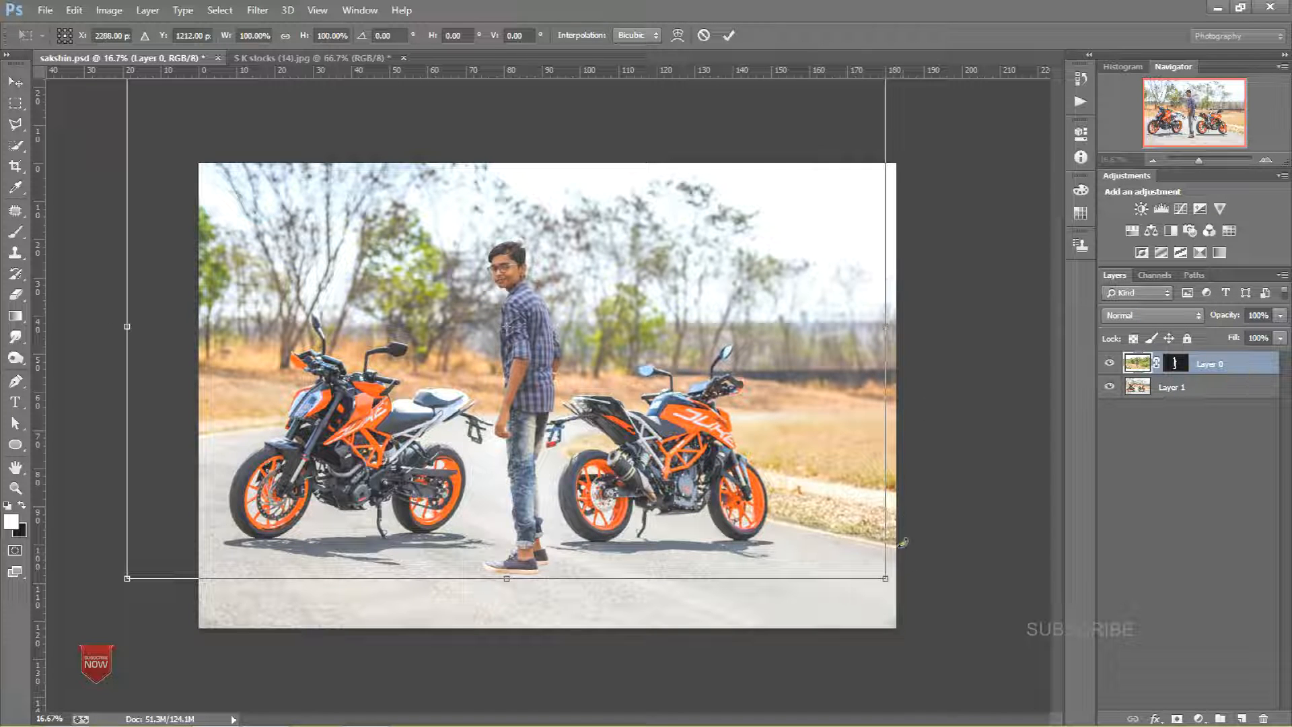
{"action": "left_click_drag", "start_coordinate": [885, 579], "coordinate": [809, 532]}
{"action": "left_click_drag", "start_coordinate": [685, 418], "coordinate": [722, 475]}
{"action": "left_click_drag", "start_coordinate": [848, 136], "coordinate": [880, 109]}
{"action": "left_click_drag", "start_coordinate": [741, 306], "coordinate": [728, 293]}
{"action": "right_click", "coordinate": [701, 366]}
{"action": "left_click", "coordinate": [741, 607]}
{"action": "left_click_drag", "start_coordinate": [517, 475], "coordinate": [537, 473]}
{"action": "left_click_drag", "start_coordinate": [896, 585], "coordinate": [895, 588]}
{"action": "left_click", "coordinate": [728, 35]}
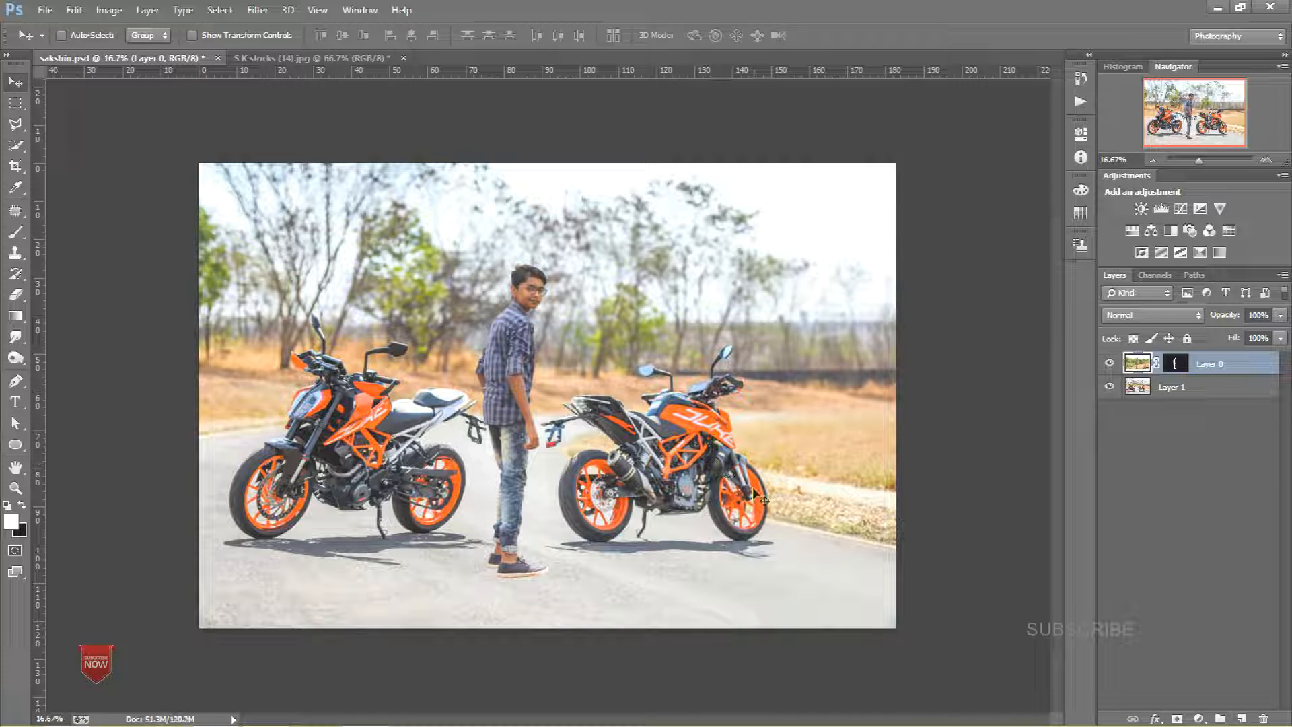
Step: Flip the person layer horizontally and shift it slightly left before committing the transform
{"action": "key", "text": "ctrl+t"}
{"action": "right_click", "coordinate": [569, 485]}
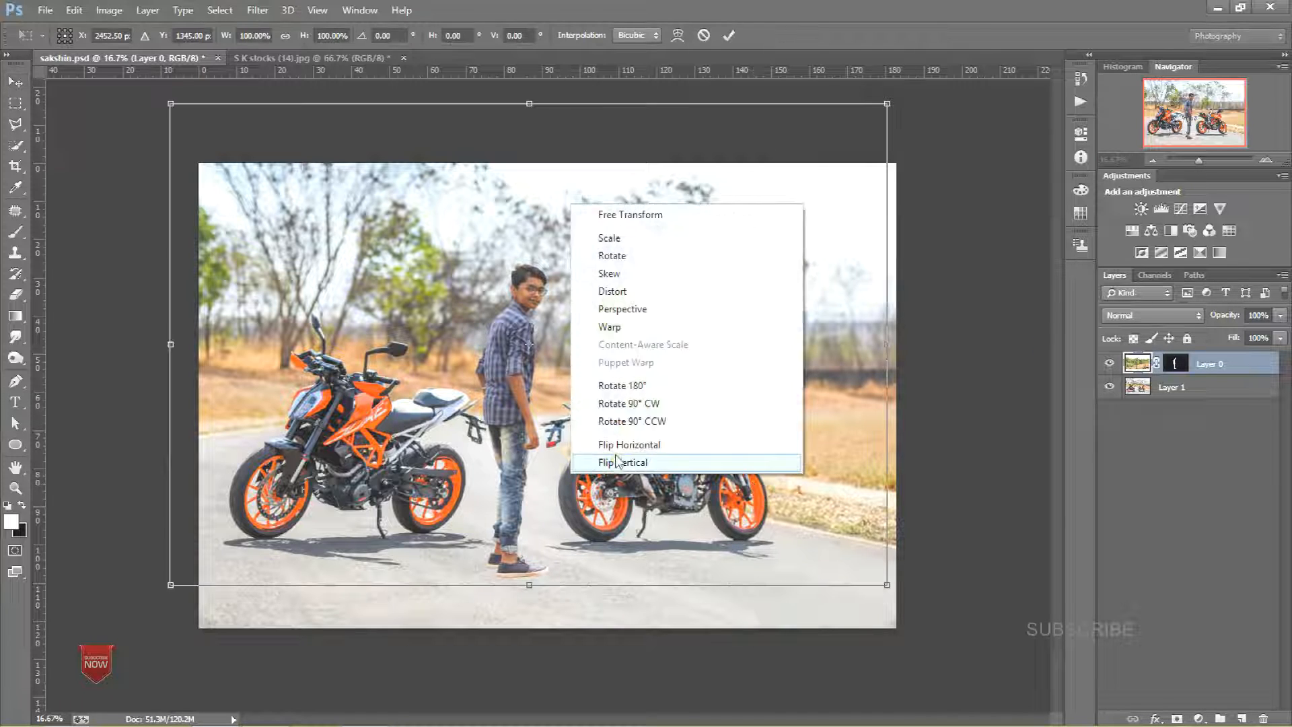
{"action": "left_click", "coordinate": [620, 449]}
{"action": "left_click_drag", "start_coordinate": [558, 502], "coordinate": [527, 501]}
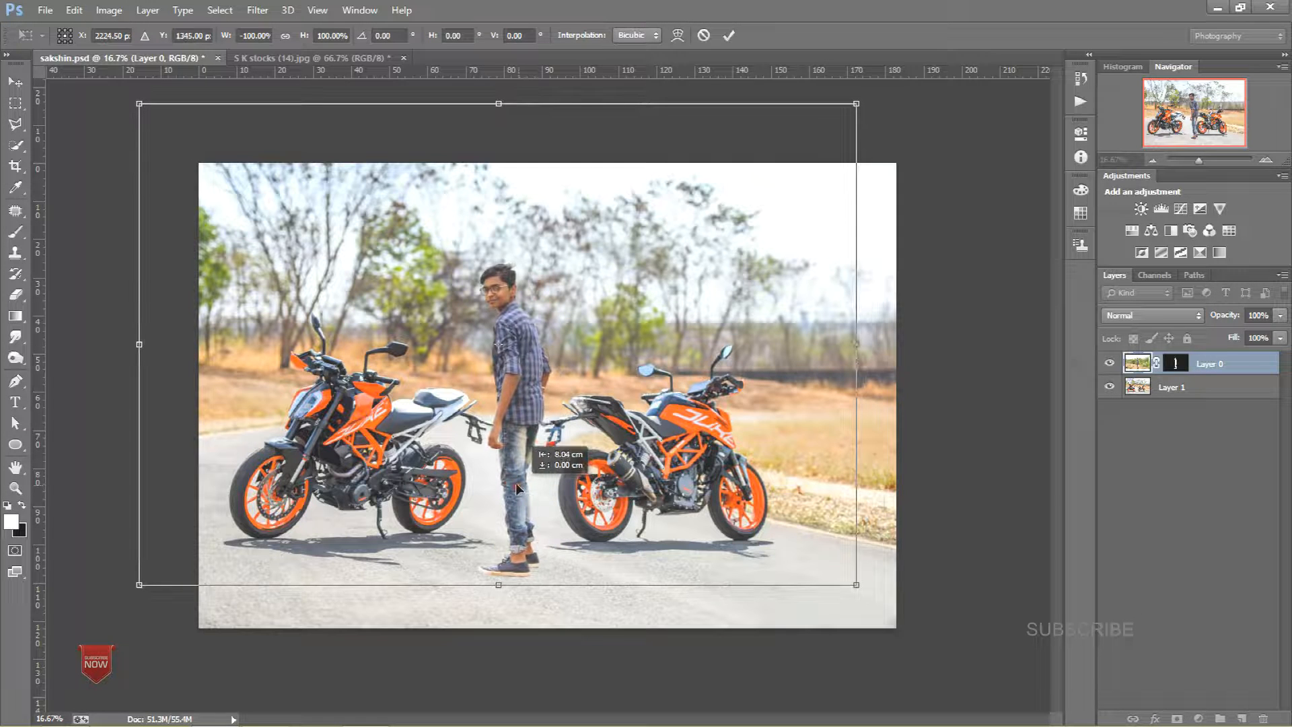
{"action": "left_click", "coordinate": [731, 36]}
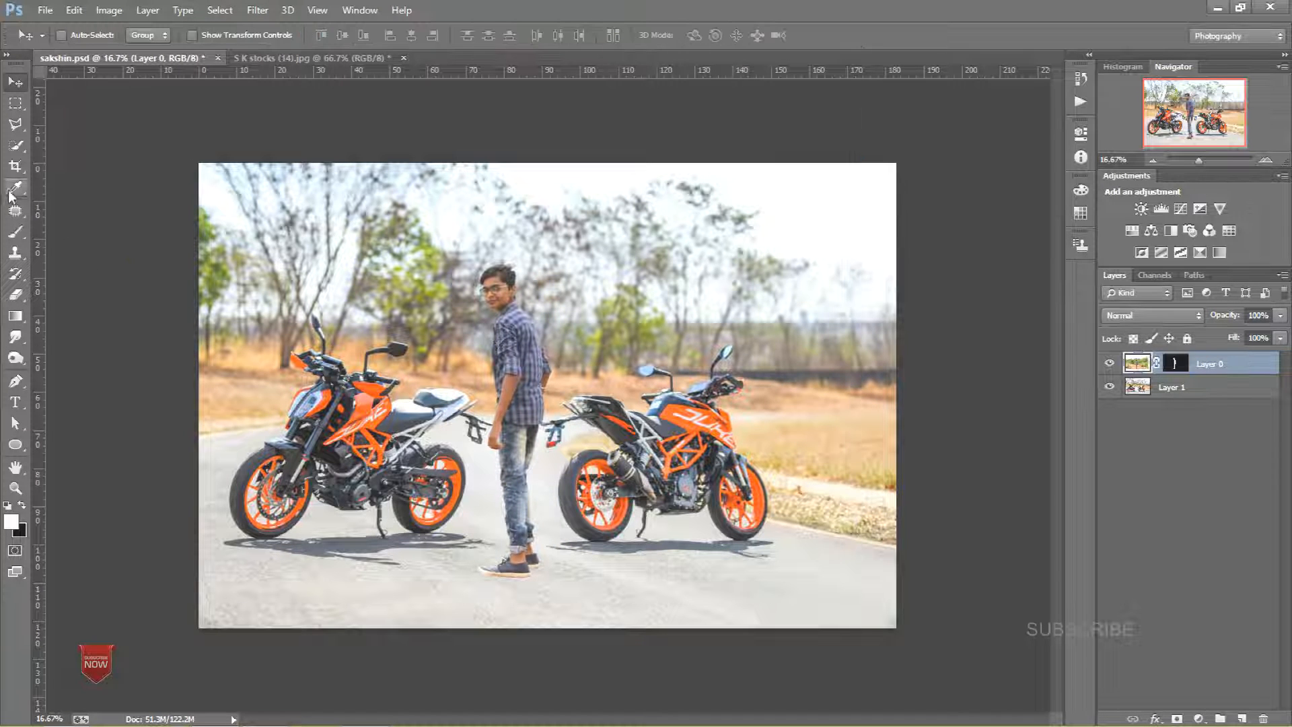
Step: Crop the canvas to a narrower portrait frame around the person and the left motorcycle
{"action": "left_click", "coordinate": [16, 167]}
{"action": "left_click", "coordinate": [578, 548]}
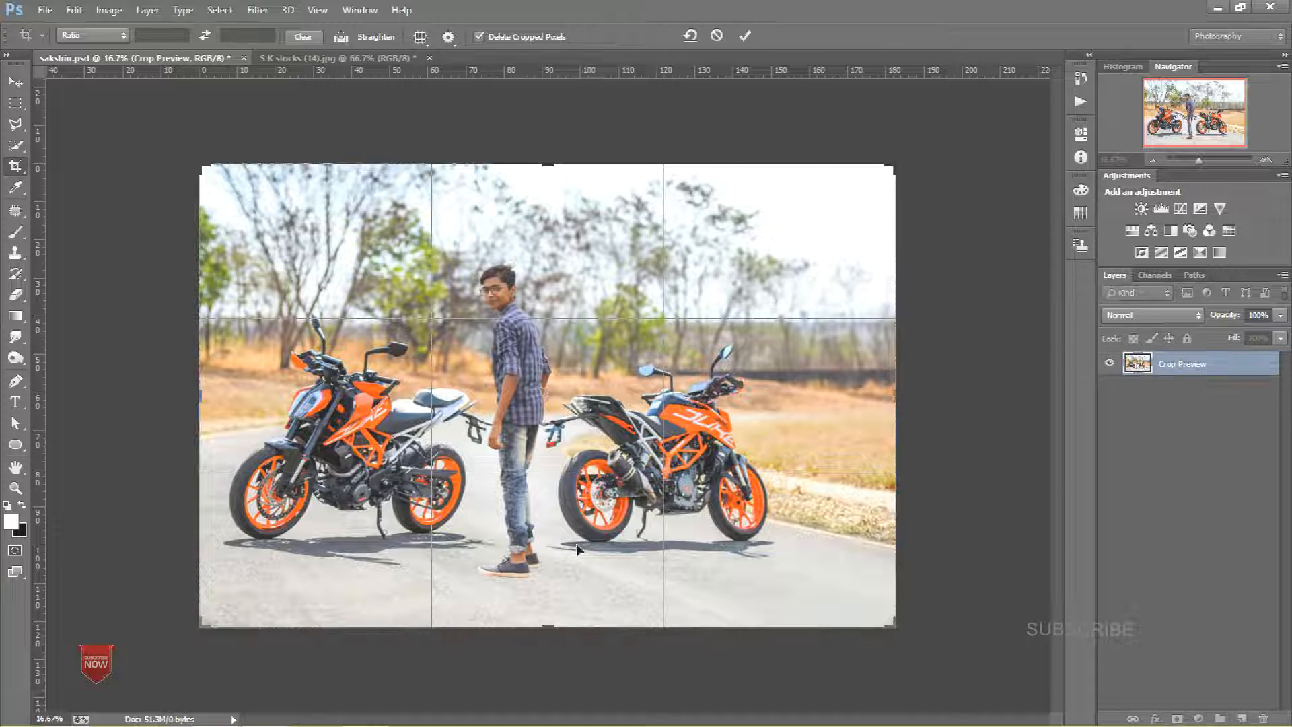
{"action": "left_click_drag", "start_coordinate": [549, 620], "coordinate": [546, 603]}
{"action": "left_click_drag", "start_coordinate": [895, 397], "coordinate": [783, 397]}
{"action": "mouse_move", "coordinate": [308, 393]}
{"action": "left_mouse_down"}
{"action": "mouse_move", "coordinate": [346, 391]}
{"action": "mouse_move", "coordinate": [331, 391]}
{"action": "left_mouse_up"}
{"action": "left_click_drag", "start_coordinate": [700, 404], "coordinate": [720, 402]}
{"action": "left_click", "coordinate": [745, 36]}
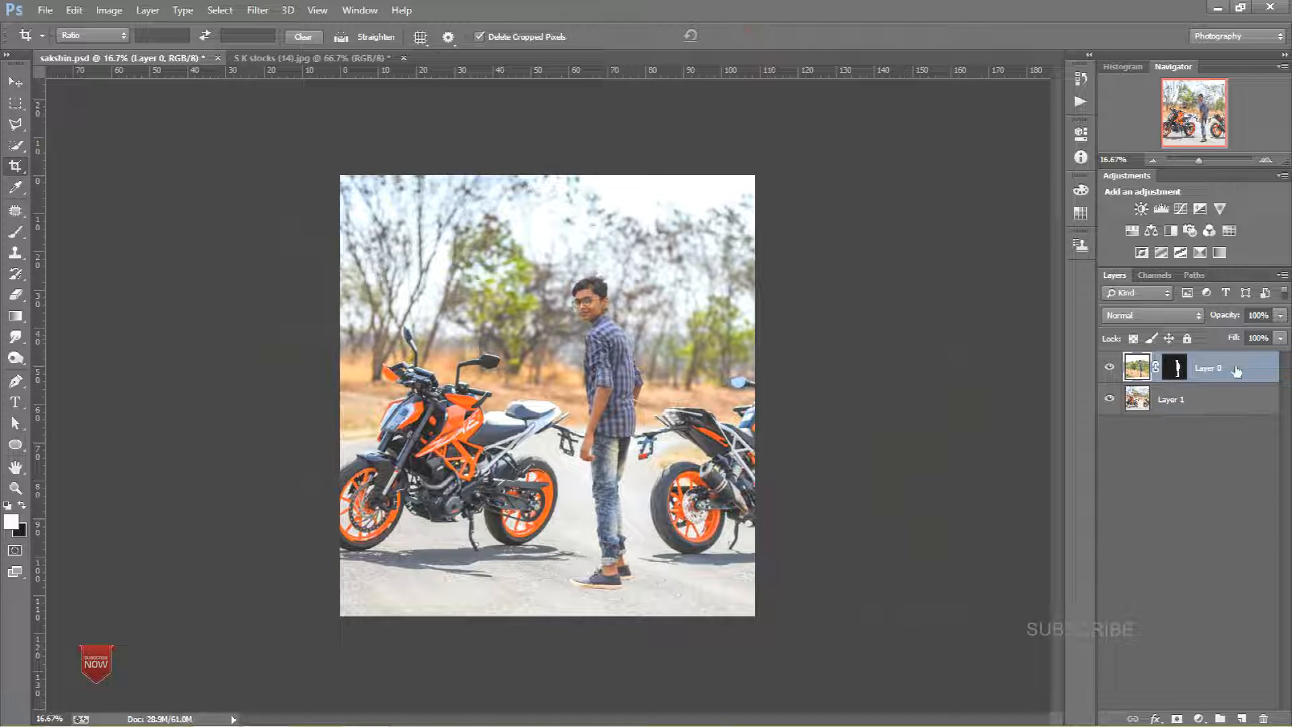
Step: Move the person layer further left, closer to the left motorcycle
{"action": "key", "text": "v"}
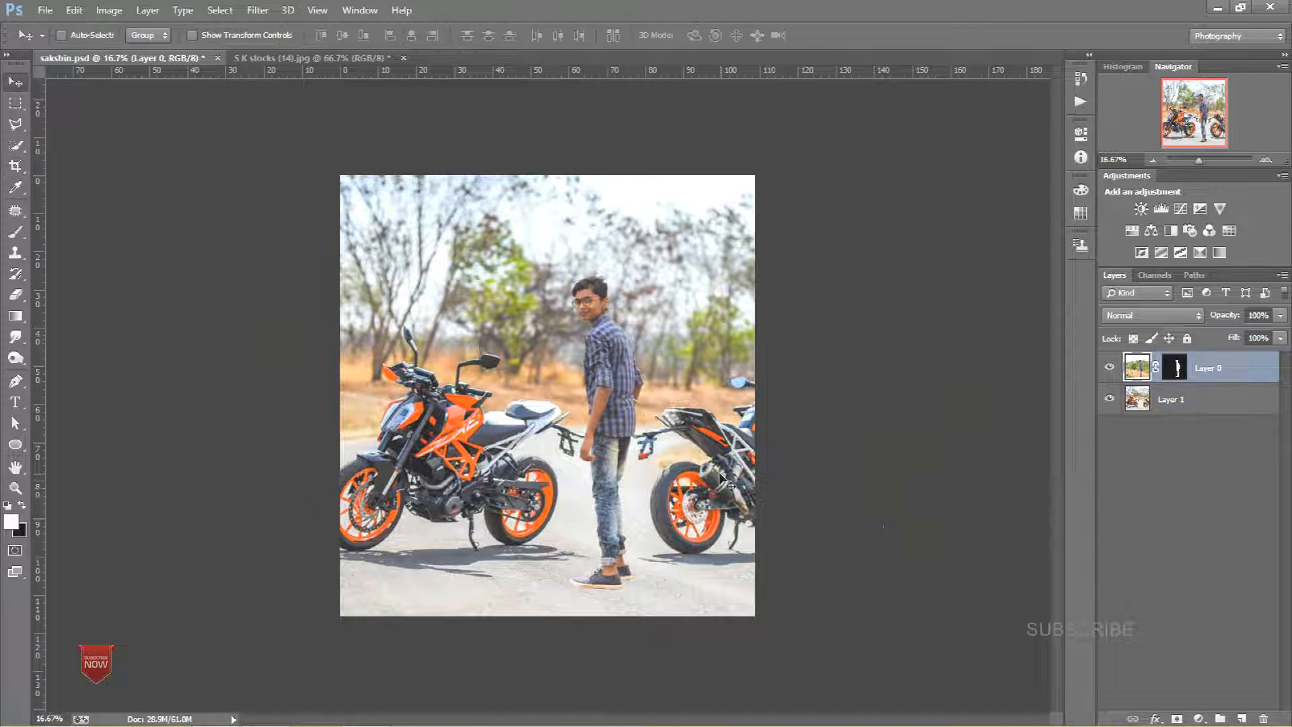
{"action": "left_click_drag", "start_coordinate": [606, 475], "coordinate": [576, 473]}
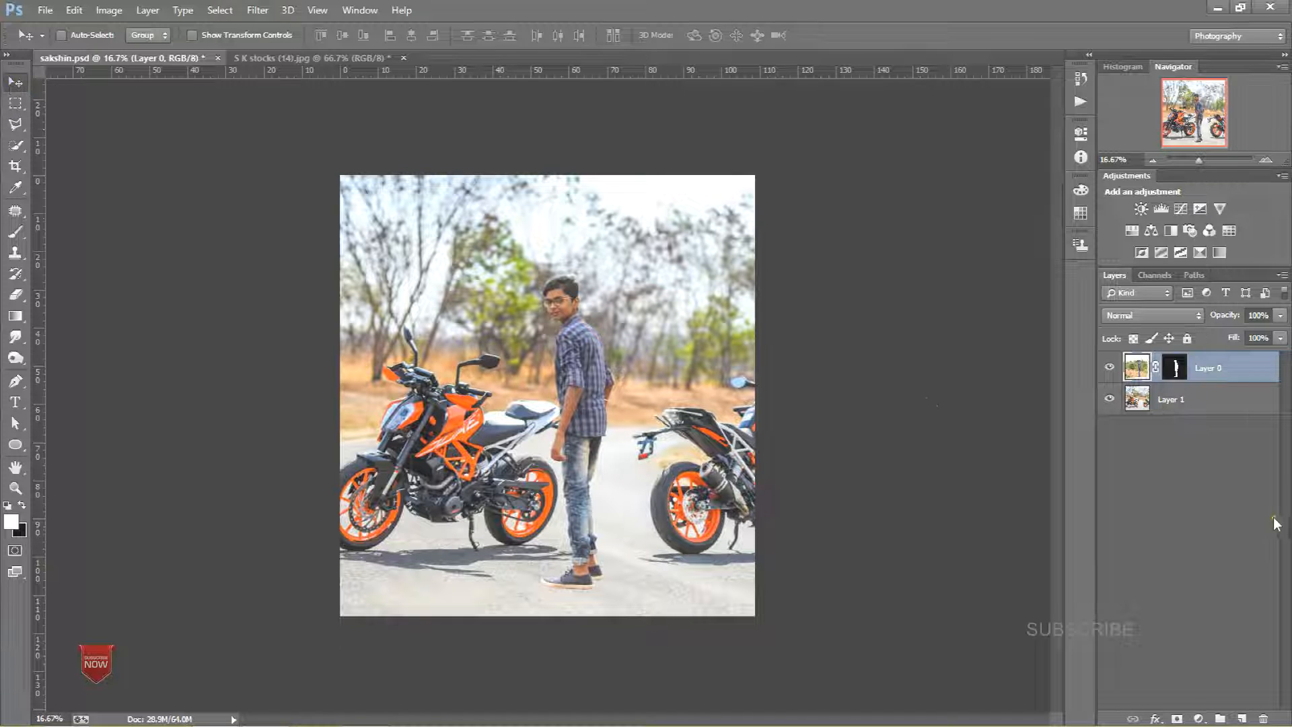
{"action": "left_click_drag", "start_coordinate": [597, 420], "coordinate": [577, 420]}
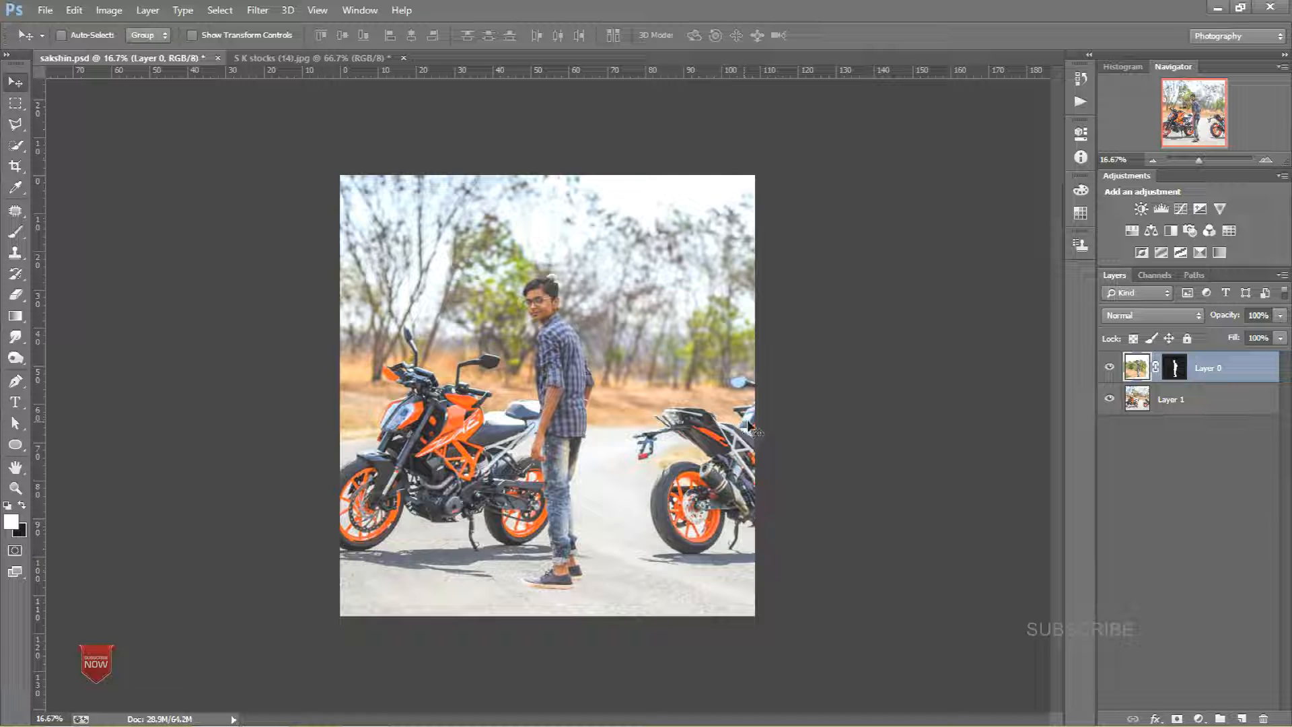
Step: Resize the image to 1920 × 2040 pixels with proportions constrained
{"action": "left_click", "coordinate": [70, 10]}
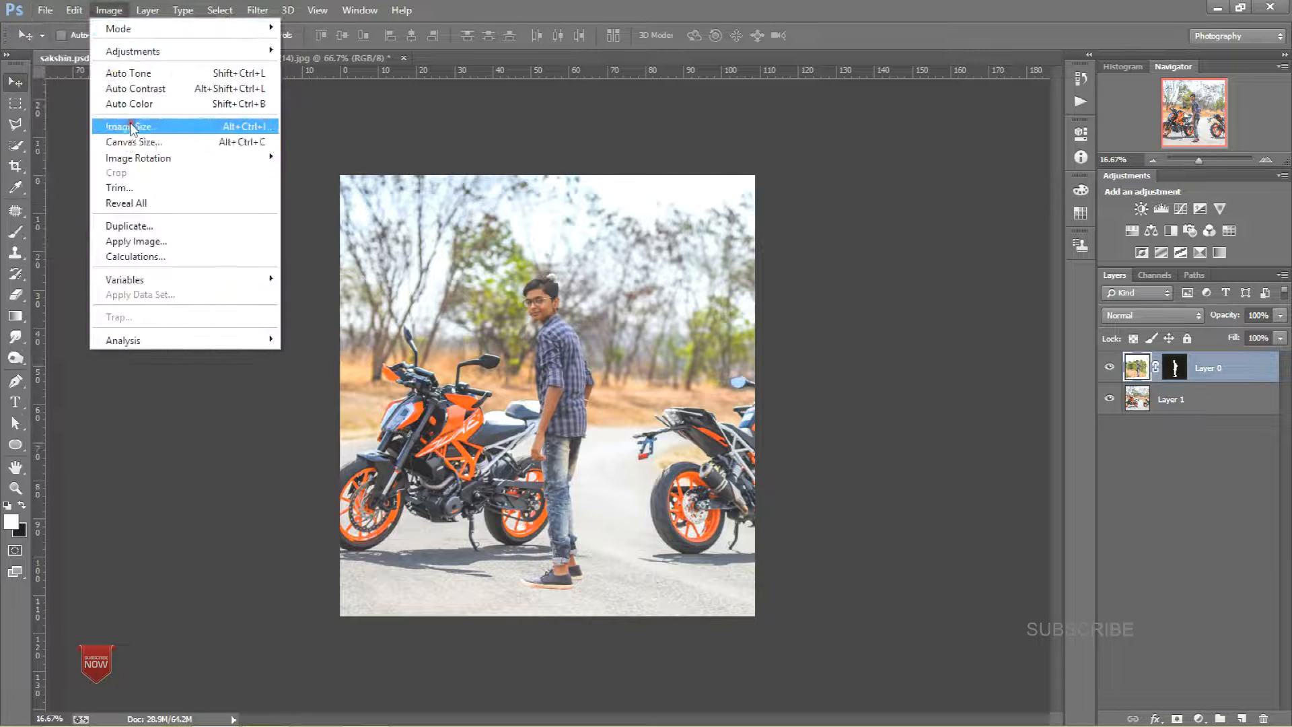
{"action": "left_click", "coordinate": [132, 127]}
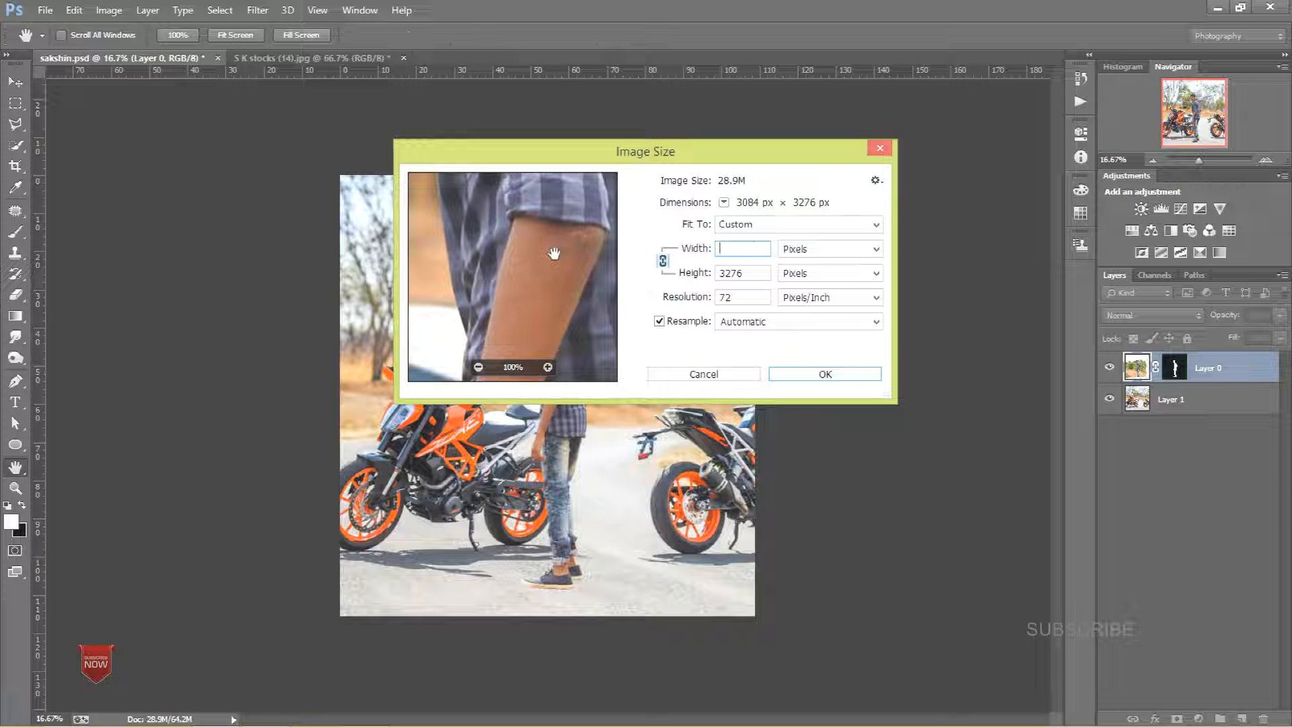
{"action": "type", "text": "1920"}
{"action": "key", "text": "Tab"}
{"action": "type", "text": "1080"}
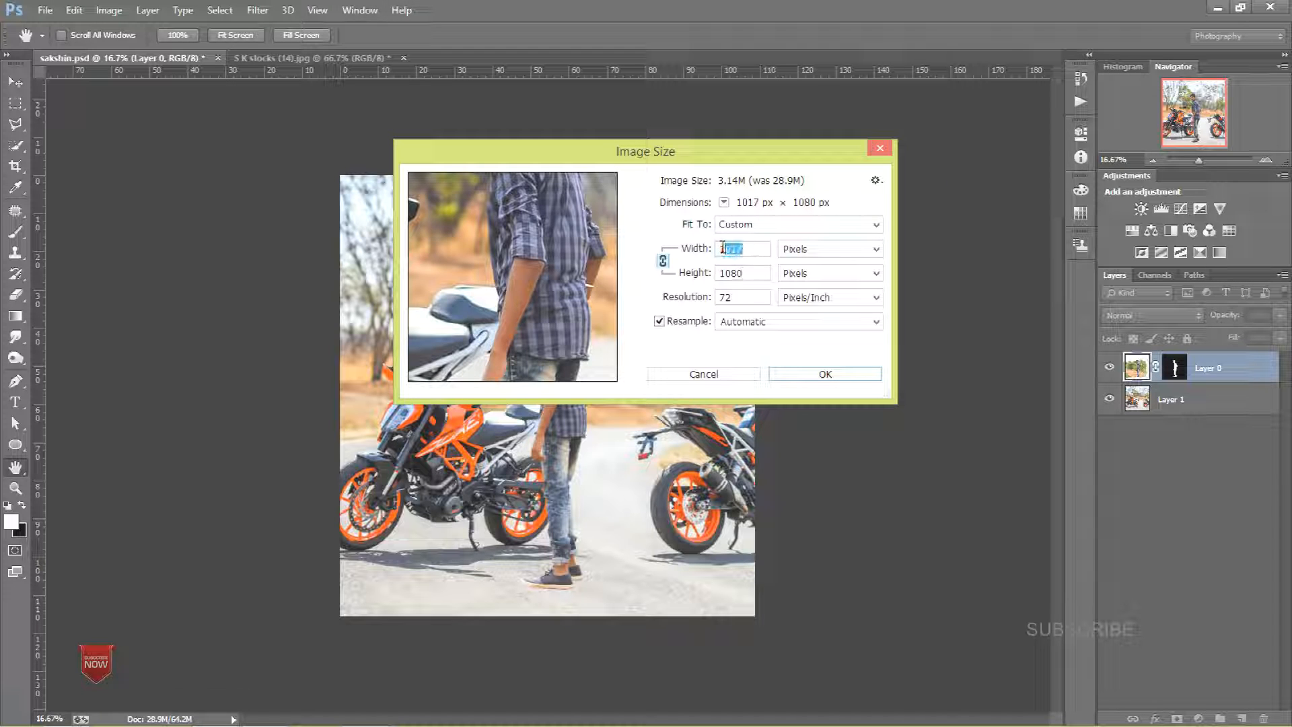
{"action": "type", "text": "1920"}
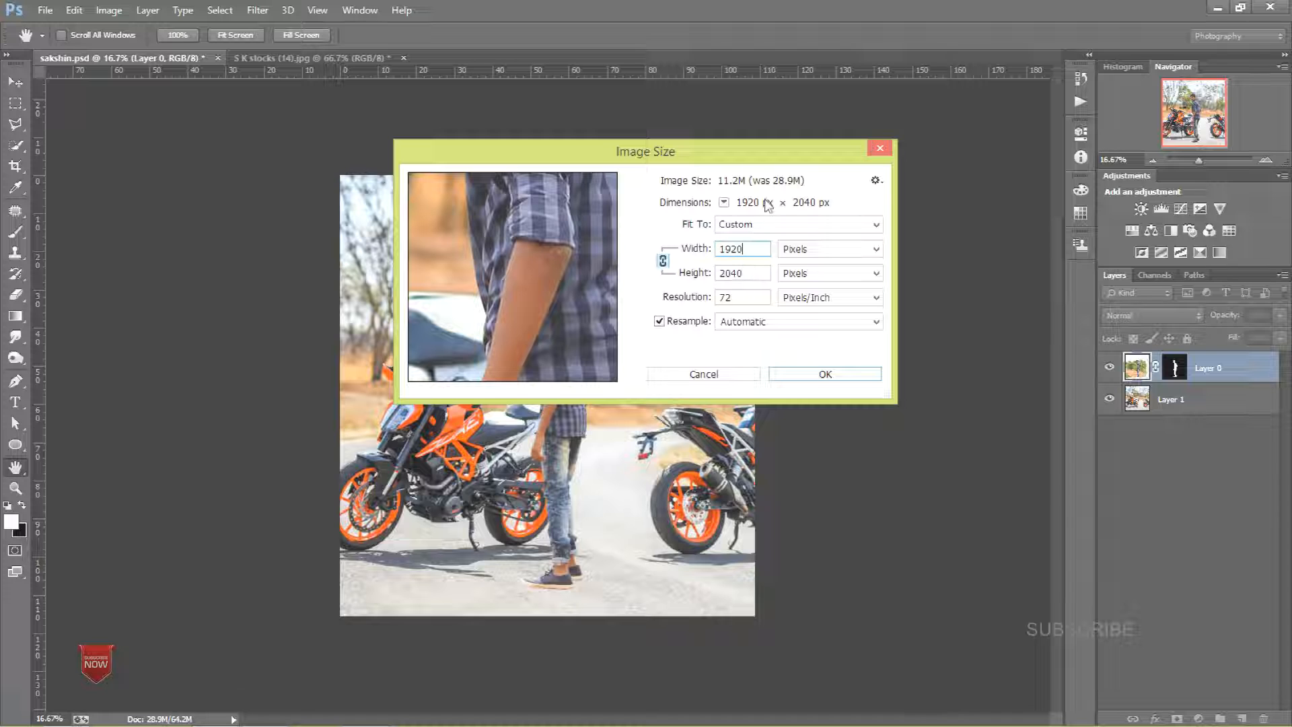
{"action": "left_click", "coordinate": [808, 374]}
Step: Erase the bird sitting on the person's hair with the Background Eraser tool
{"action": "key", "text": "v"}
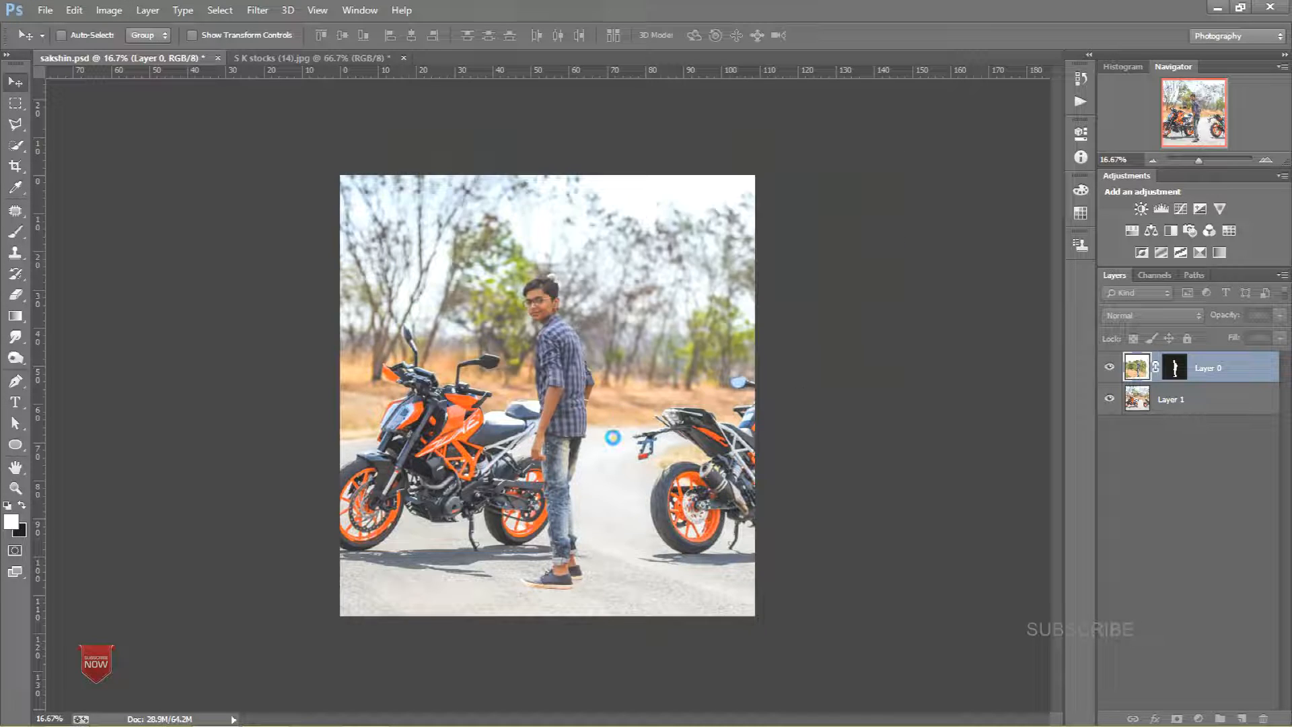
{"action": "scroll", "coordinate": [432, 341], "scroll_direction": "up", "scroll_amount": 7}
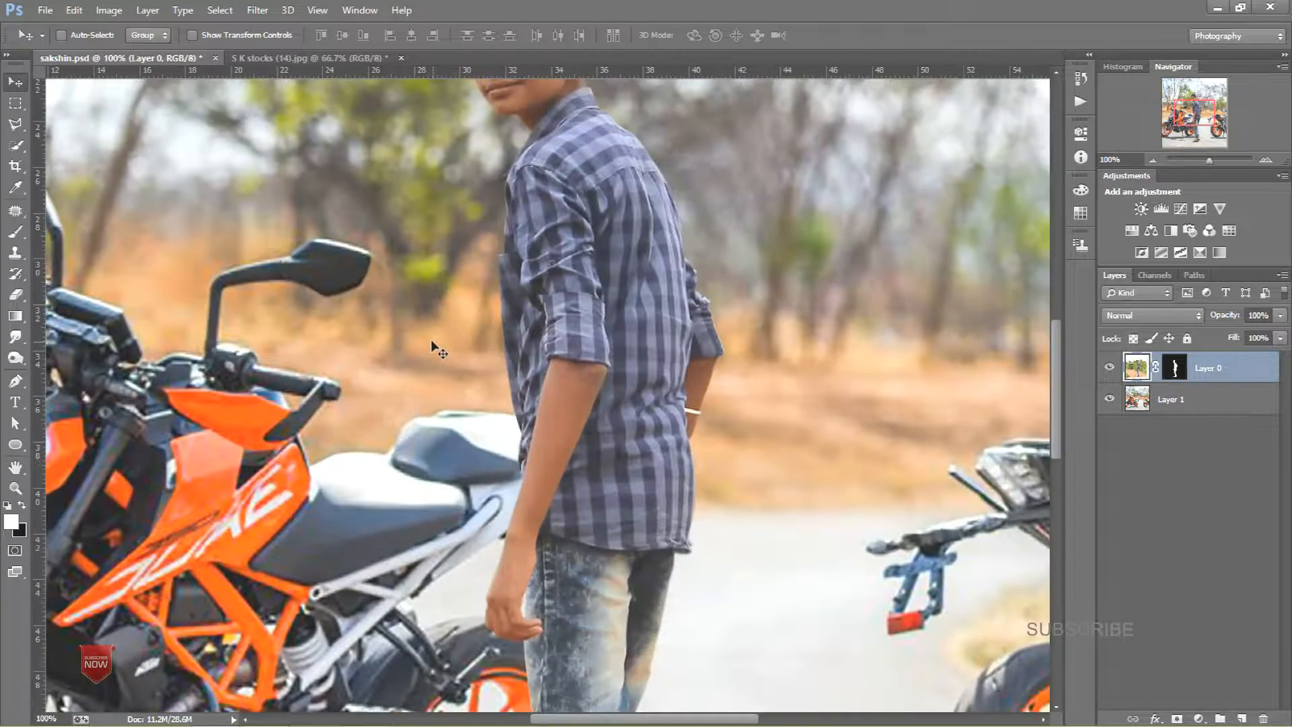
{"action": "scroll", "coordinate": [484, 354], "scroll_direction": "up", "scroll_amount": 10}
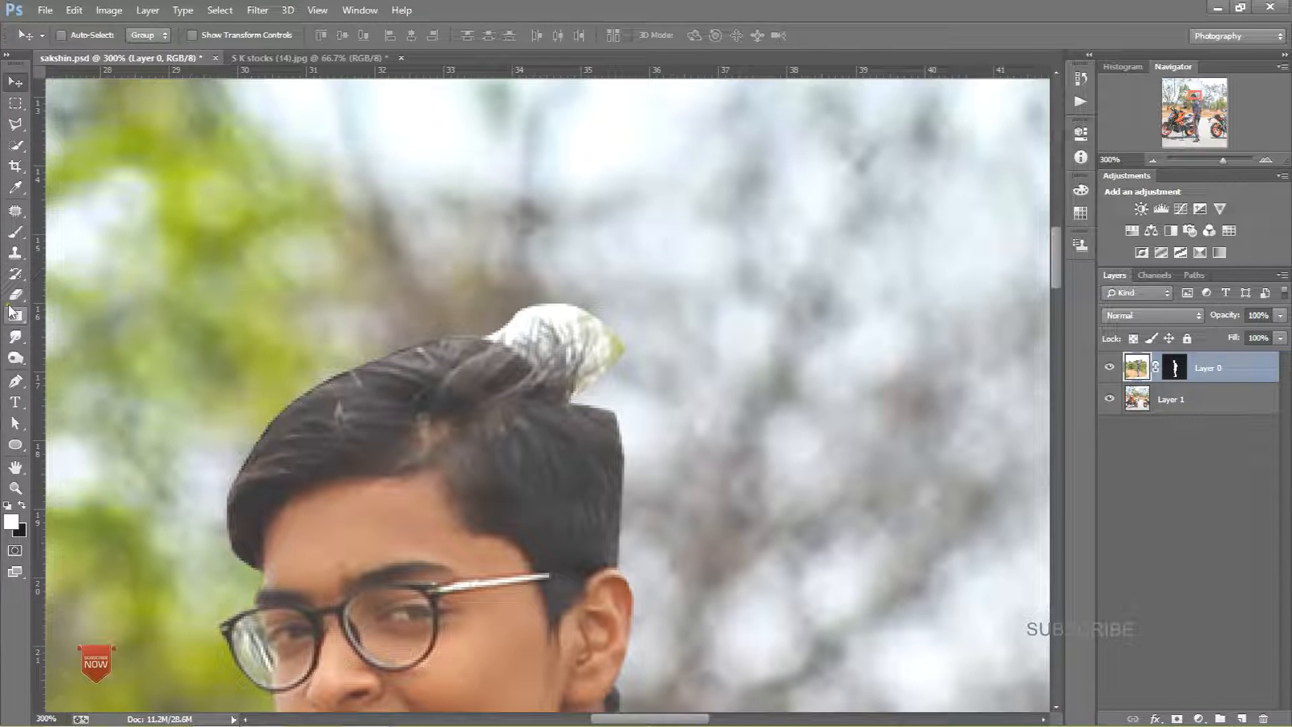
{"action": "right_click", "coordinate": [13, 300]}
{"action": "left_click", "coordinate": [145, 306]}
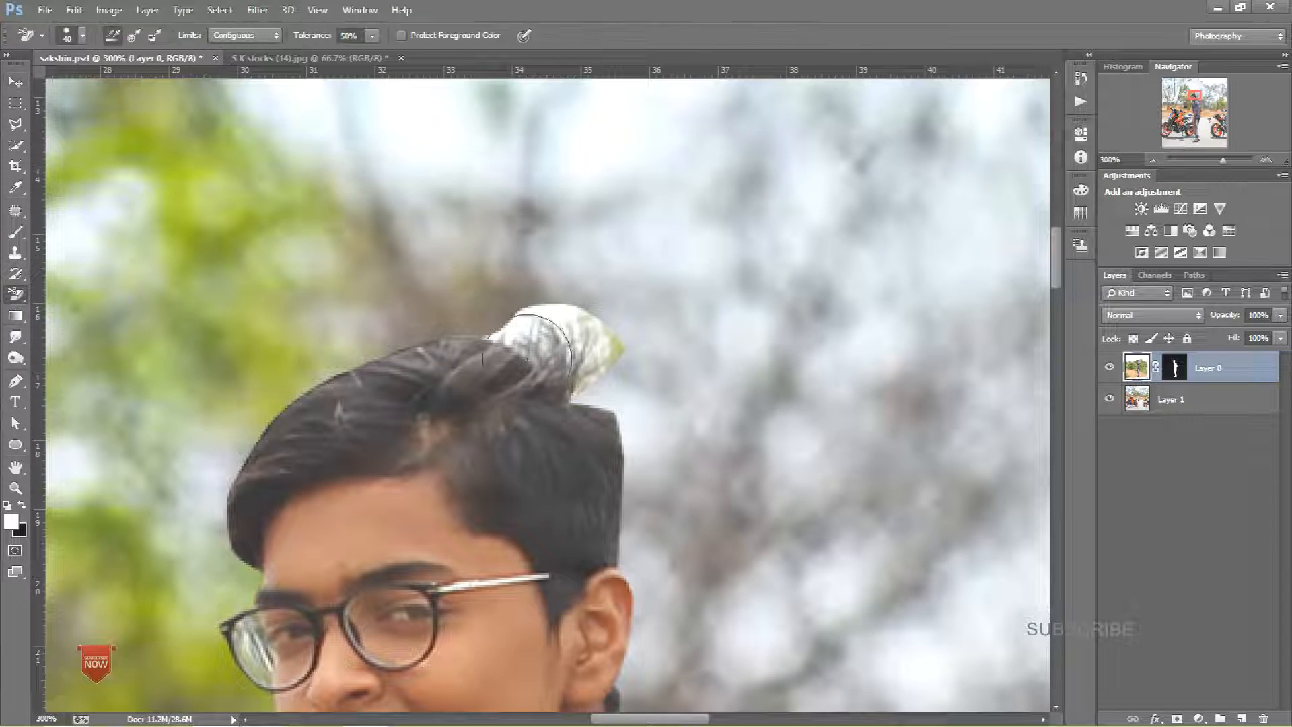
{"action": "mouse_move", "coordinate": [547, 288]}
{"action": "left_mouse_down"}
{"action": "mouse_move", "coordinate": [601, 332]}
{"action": "mouse_move", "coordinate": [613, 354]}
{"action": "mouse_move", "coordinate": [558, 320]}
{"action": "mouse_move", "coordinate": [504, 333]}
{"action": "mouse_move", "coordinate": [566, 356]}
{"action": "mouse_move", "coordinate": [596, 363]}
{"action": "left_mouse_up"}
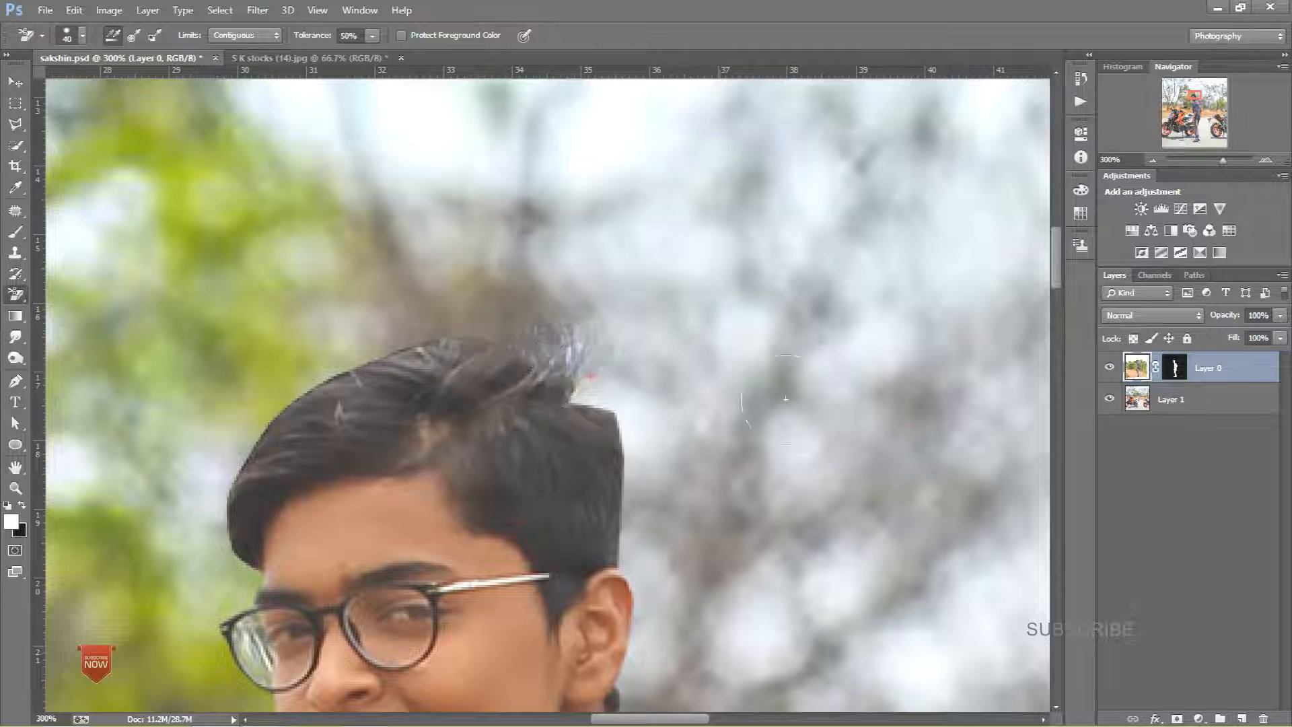
{"action": "mouse_move", "coordinate": [626, 409]}
{"action": "left_mouse_down"}
{"action": "mouse_move", "coordinate": [610, 416]}
{"action": "mouse_move", "coordinate": [655, 412]}
{"action": "mouse_move", "coordinate": [630, 412]}
{"action": "left_mouse_up"}
{"action": "key", "text": "ctrl+z"}
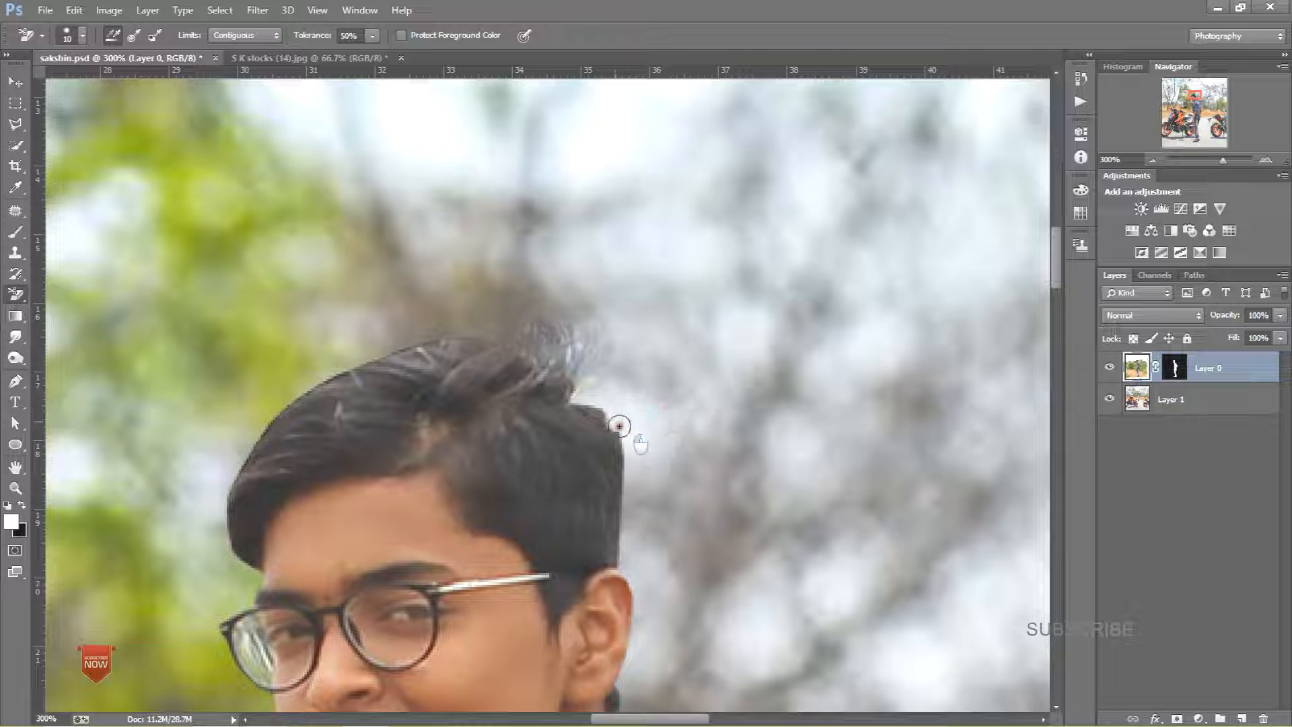
Step: Clean up the remaining bird fragments above the hair with the Eraser tool
{"action": "right_click", "coordinate": [14, 298]}
{"action": "left_click", "coordinate": [73, 293]}
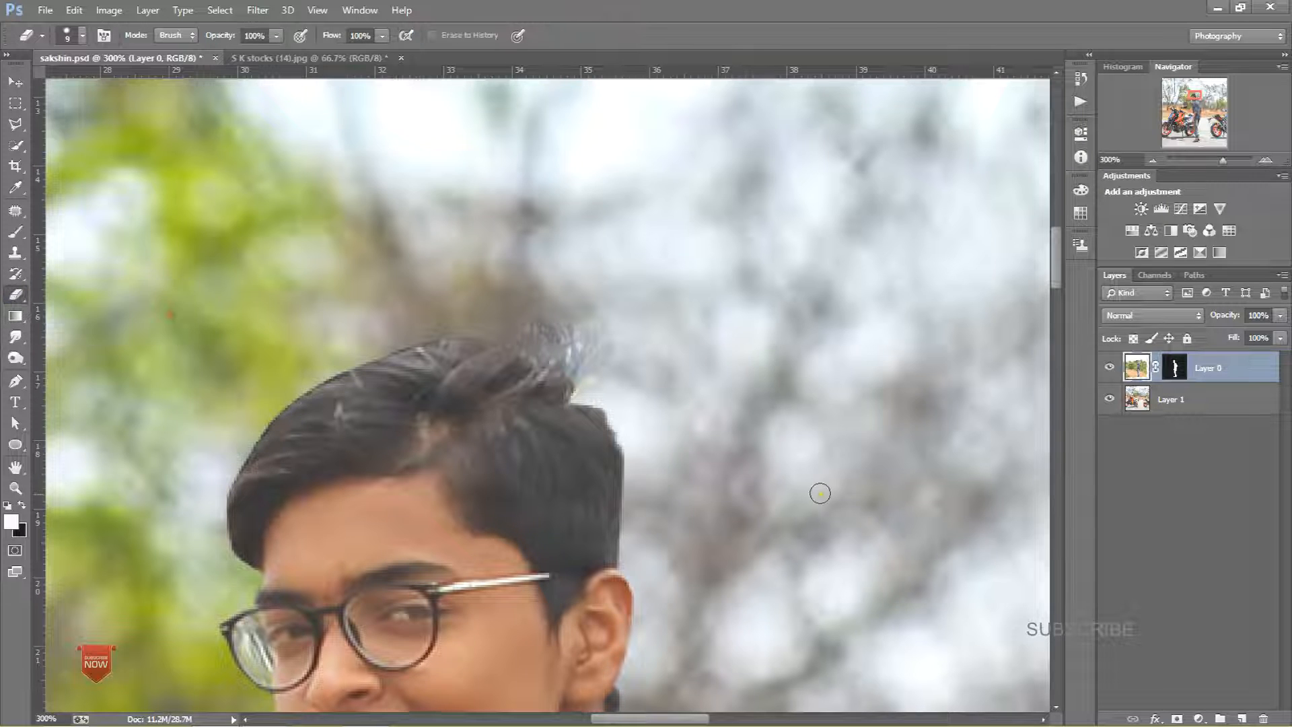
{"action": "key", "text": "ctrl+plus"}
{"action": "key", "text": "ctrl+plus"}
{"action": "left_click_drag", "start_coordinate": [825, 493], "coordinate": [630, 298]}
{"action": "mouse_move", "coordinate": [468, 211]}
{"action": "left_mouse_down"}
{"action": "mouse_move", "coordinate": [480, 234]}
{"action": "mouse_move", "coordinate": [520, 299]}
{"action": "mouse_move", "coordinate": [480, 267]}
{"action": "left_mouse_up"}
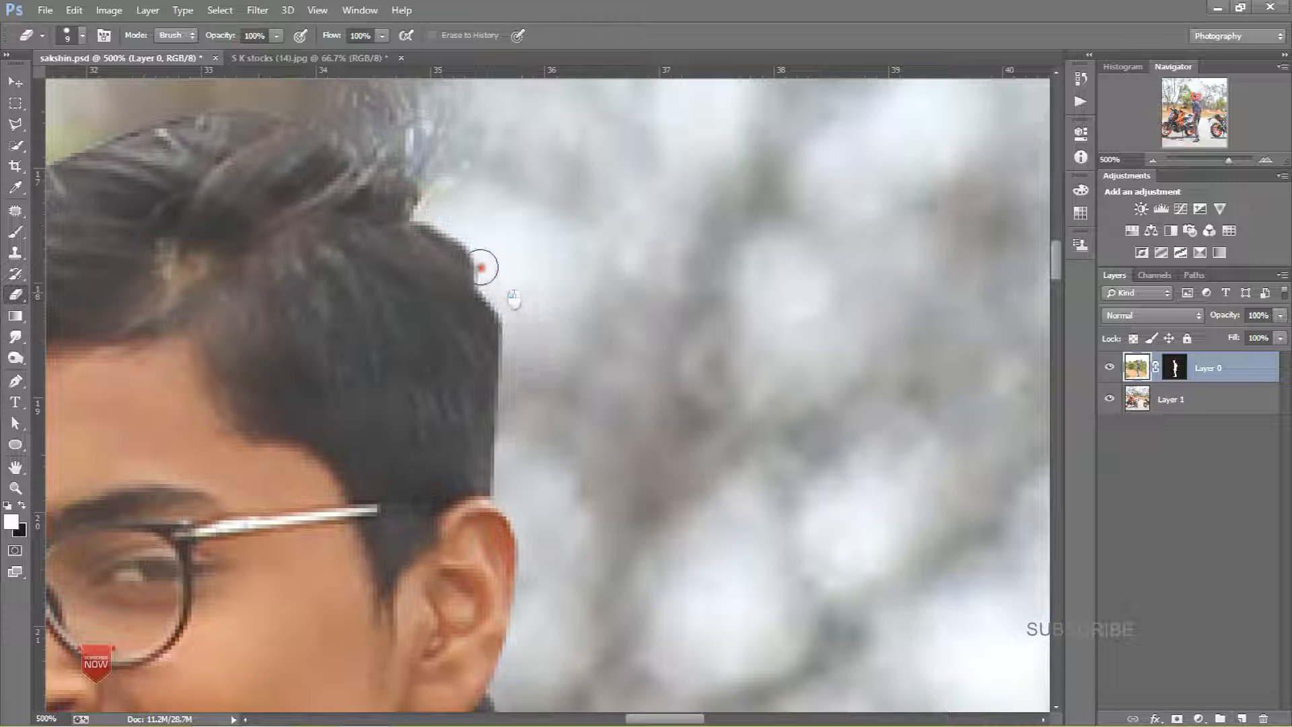
{"action": "key", "text": "ctrl+z"}
{"action": "mouse_move", "coordinate": [436, 210]}
{"action": "left_mouse_down"}
{"action": "mouse_move", "coordinate": [506, 299]}
{"action": "mouse_move", "coordinate": [528, 451]}
{"action": "left_mouse_up"}
{"action": "left_click_drag", "start_coordinate": [481, 195], "coordinate": [577, 423]}
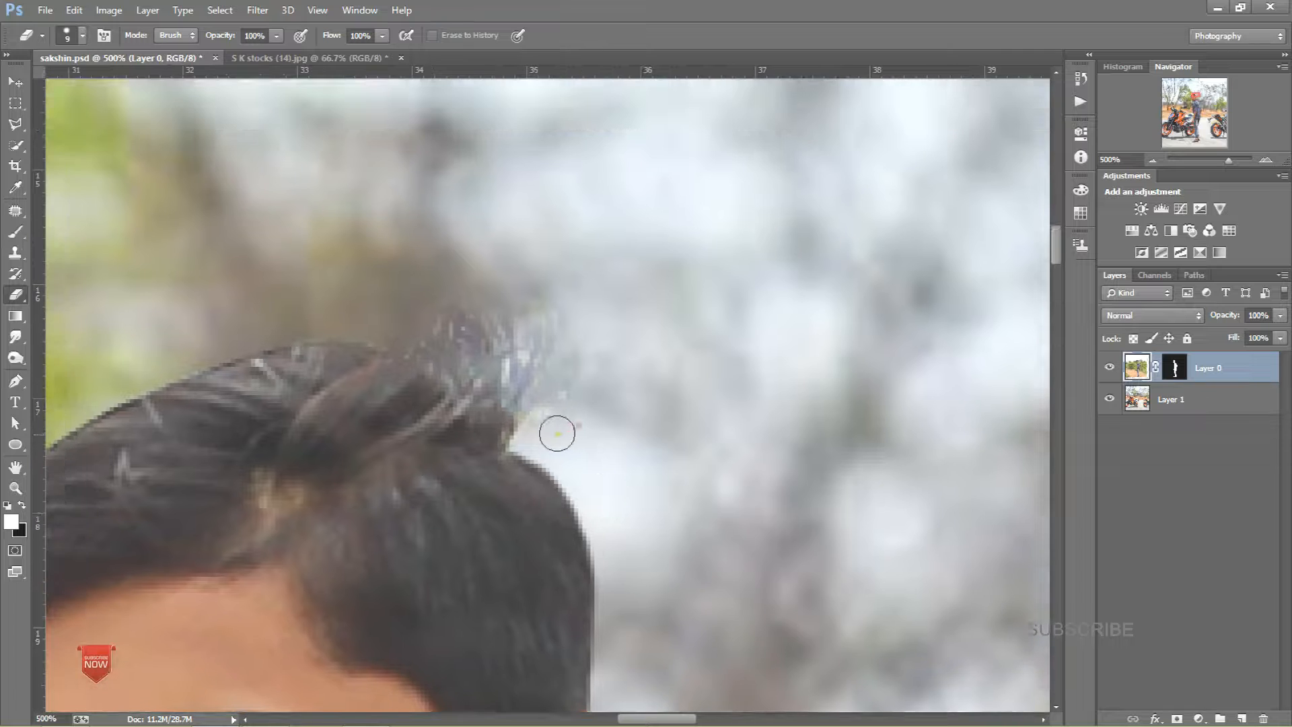
{"action": "mouse_move", "coordinate": [513, 395]}
{"action": "left_mouse_down"}
{"action": "mouse_move", "coordinate": [380, 328]}
{"action": "mouse_move", "coordinate": [562, 356]}
{"action": "left_mouse_up"}
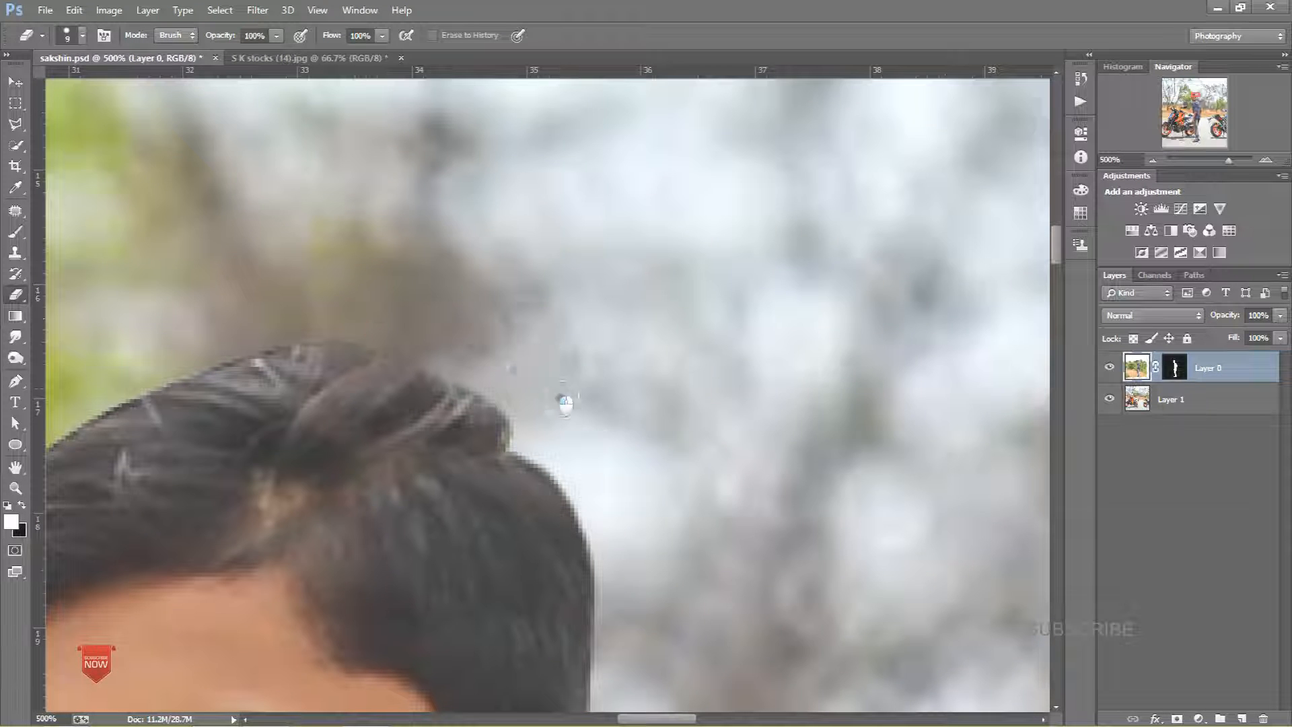
{"action": "left_click_drag", "start_coordinate": [485, 341], "coordinate": [677, 284]}
Step: Trace the outer part of the left glasses lens with the Pen tool and turn the path into a selection
{"action": "key", "text": "ctrl+minus"}
{"action": "key", "text": "ctrl+minus"}
{"action": "key", "text": "ctrl+minus"}
{"action": "key", "text": "ctrl+minus"}
{"action": "key", "text": "ctrl+minus"}
{"action": "key", "text": "ctrl+minus"}
{"action": "key", "text": "ctrl+minus"}
{"action": "key", "text": "ctrl+minus"}
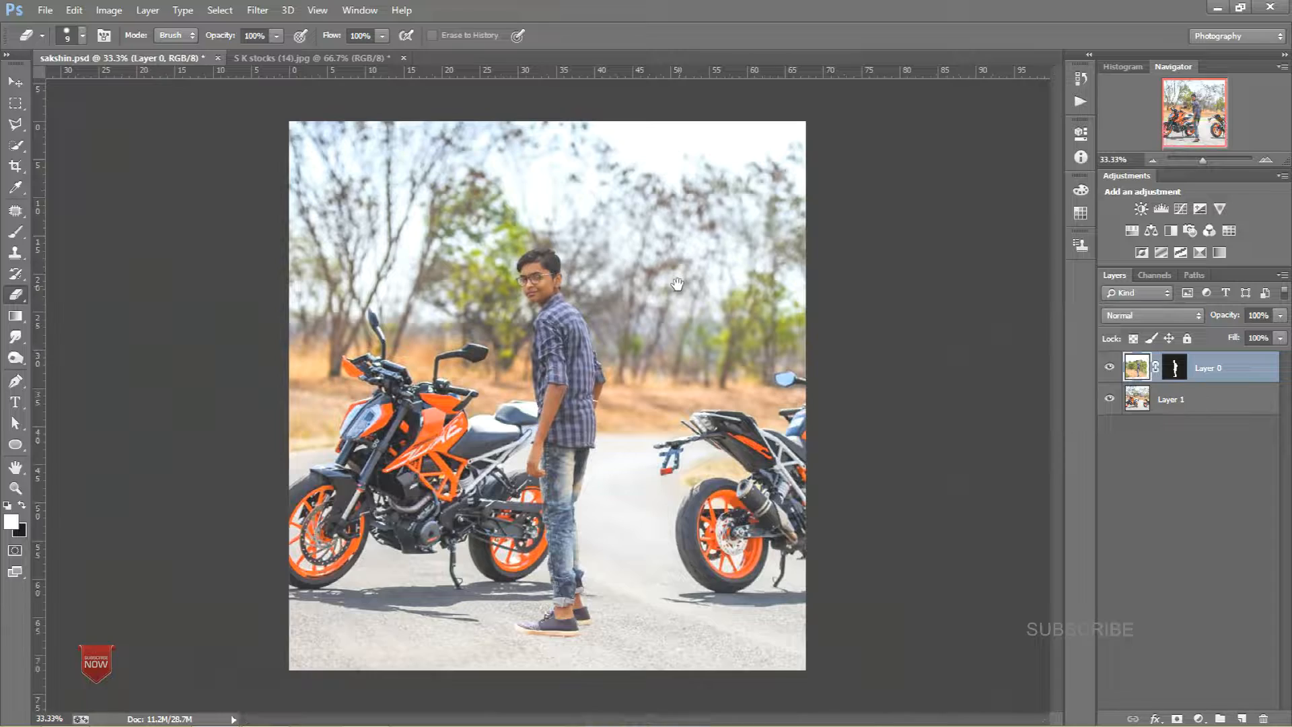
{"action": "key", "text": "ctrl+plus"}
{"action": "key", "text": "ctrl+plus"}
{"action": "key", "text": "ctrl+plus"}
{"action": "key", "text": "ctrl+plus"}
{"action": "key", "text": "ctrl+plus"}
{"action": "left_click_drag", "start_coordinate": [677, 284], "coordinate": [640, 456]}
{"action": "left_click_drag", "start_coordinate": [592, 201], "coordinate": [537, 395]}
{"action": "key", "text": "ctrl+plus"}
{"action": "key", "text": "ctrl+plus"}
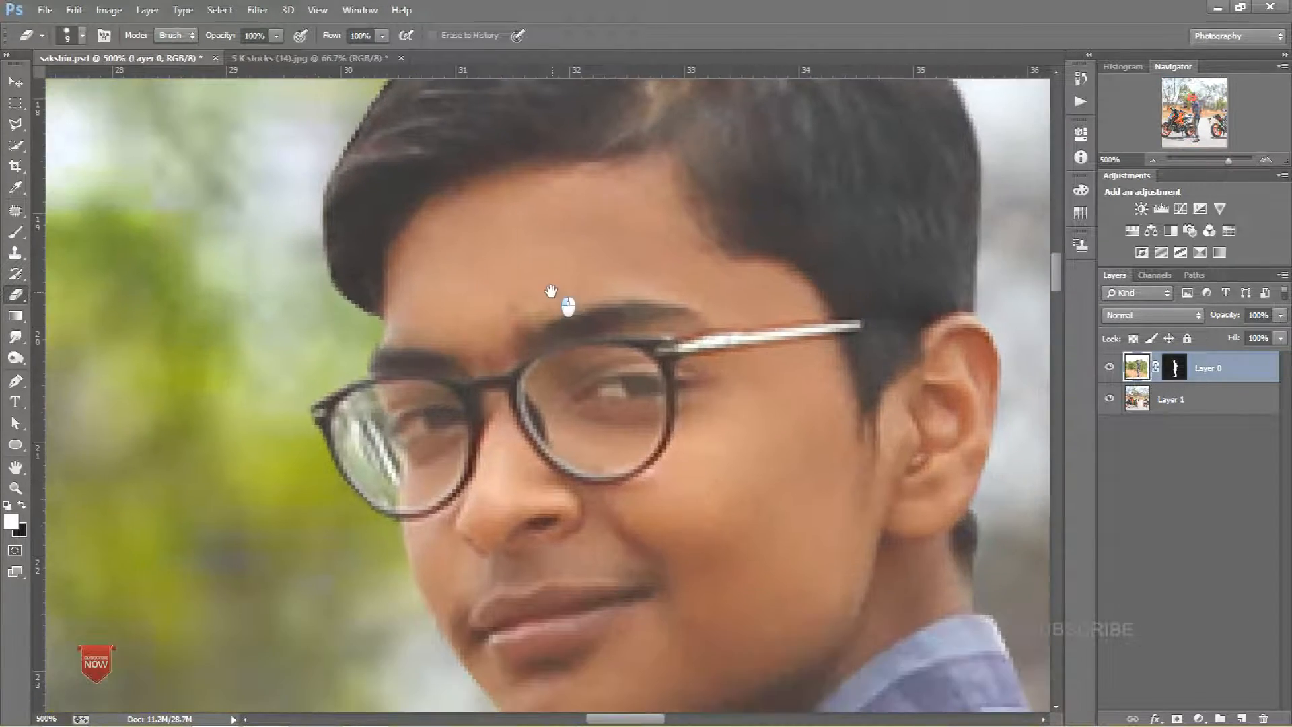
{"action": "key", "text": "p"}
{"action": "left_click", "coordinate": [375, 391]}
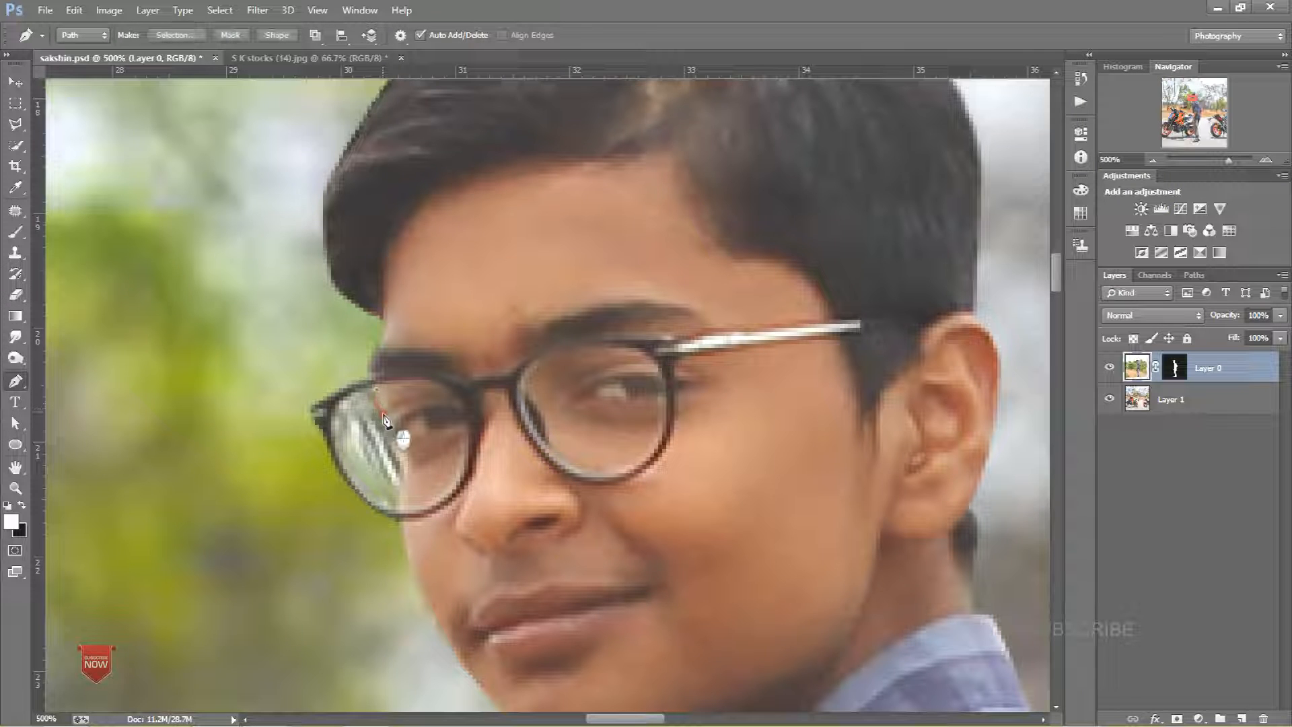
{"action": "left_click", "coordinate": [399, 448]}
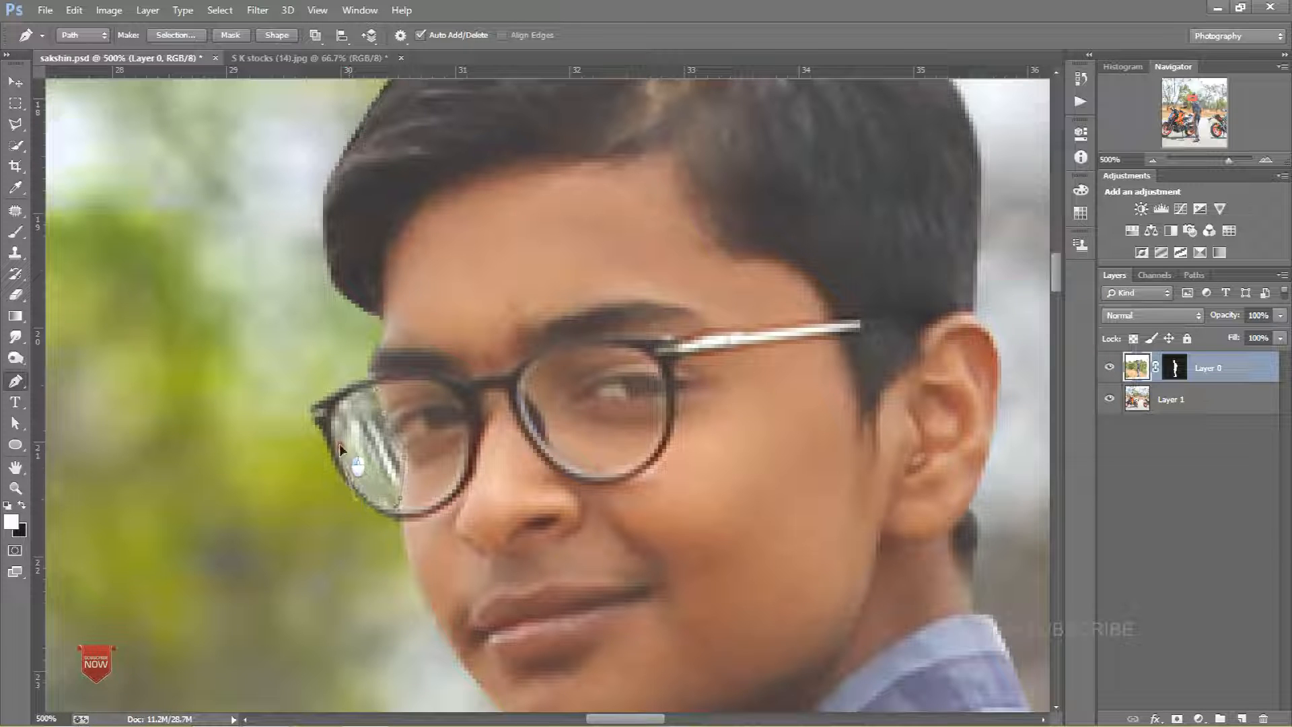
{"action": "left_click", "coordinate": [361, 491]}
{"action": "left_click", "coordinate": [375, 389]}
{"action": "key", "text": "ctrl+Return"}
{"action": "key", "text": "ctrl+d"}
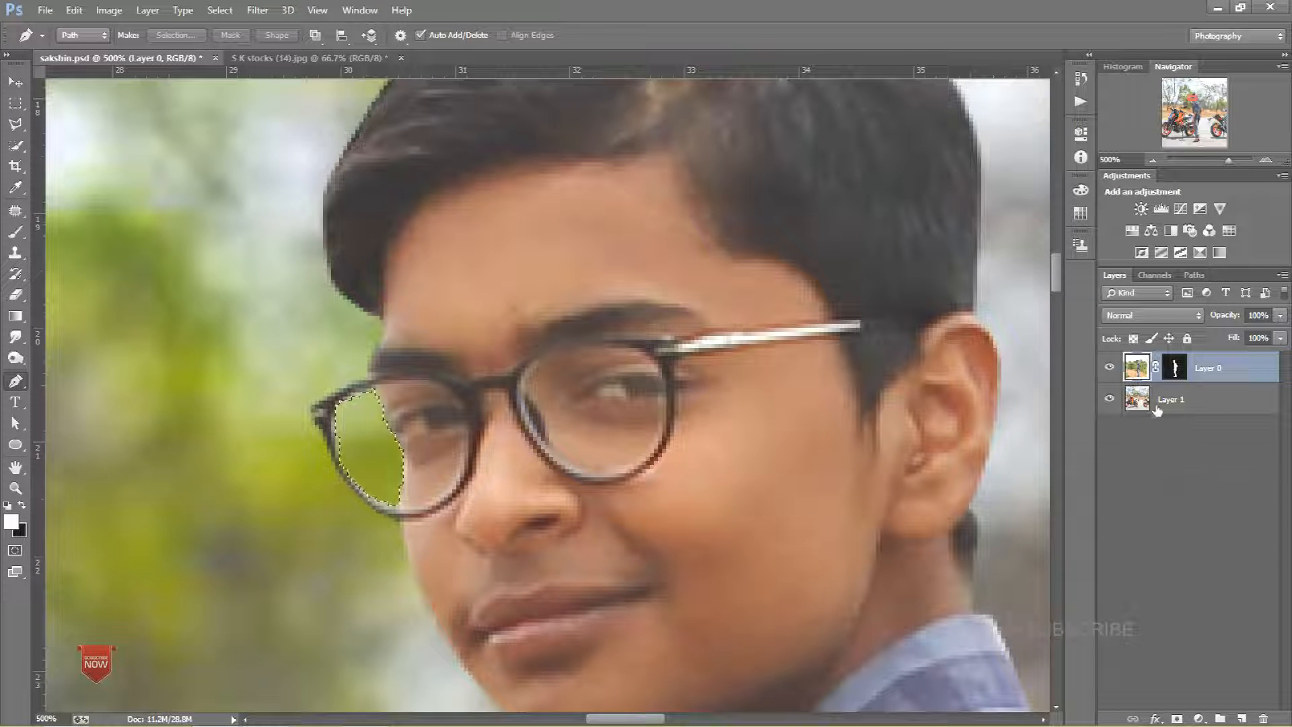
Step: Choose the Burn tool and set it to Shadows range, 100% exposure, with Protect Tones enabled on the layer image
{"action": "left_click", "coordinate": [14, 358]}
{"action": "left_click", "coordinate": [68, 357]}
{"action": "mouse_move", "coordinate": [242, 416]}
{"action": "left_mouse_down"}
{"action": "mouse_move", "coordinate": [206, 417]}
{"action": "mouse_move", "coordinate": [630, 421]}
{"action": "left_mouse_up"}
{"action": "mouse_move", "coordinate": [962, 434]}
{"action": "left_mouse_down"}
{"action": "mouse_move", "coordinate": [186, 385]}
{"action": "mouse_move", "coordinate": [173, 363]}
{"action": "left_mouse_up"}
{"action": "left_click_drag", "start_coordinate": [764, 354], "coordinate": [88, 319]}
{"action": "mouse_move", "coordinate": [868, 429]}
{"action": "left_mouse_down"}
{"action": "mouse_move", "coordinate": [583, 434]}
{"action": "mouse_move", "coordinate": [360, 397]}
{"action": "mouse_move", "coordinate": [517, 431]}
{"action": "mouse_move", "coordinate": [438, 418]}
{"action": "mouse_move", "coordinate": [382, 439]}
{"action": "mouse_move", "coordinate": [356, 514]}
{"action": "left_mouse_up"}
{"action": "left_click", "coordinate": [1167, 370]}
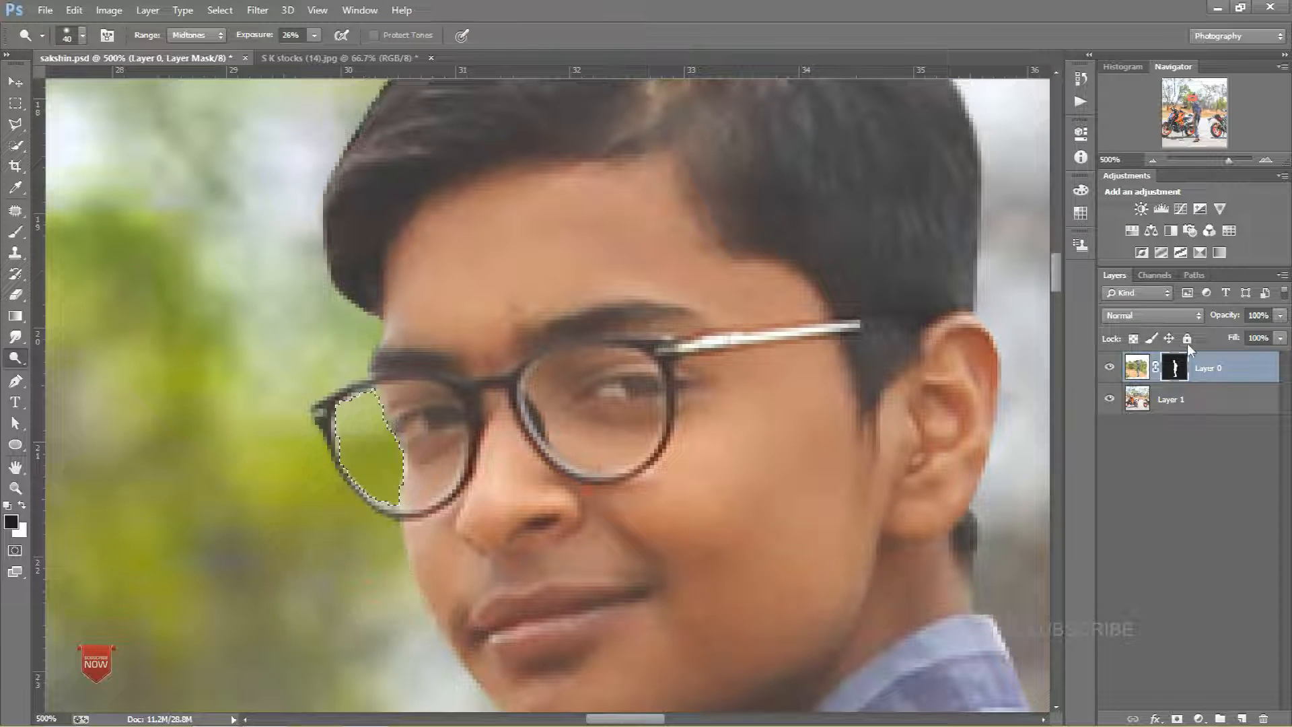
{"action": "left_click", "coordinate": [1137, 367]}
{"action": "left_click", "coordinate": [374, 35]}
{"action": "left_click_drag", "start_coordinate": [247, 34], "coordinate": [296, 35]}
{"action": "left_click", "coordinate": [200, 36]}
{"action": "left_click", "coordinate": [188, 50]}
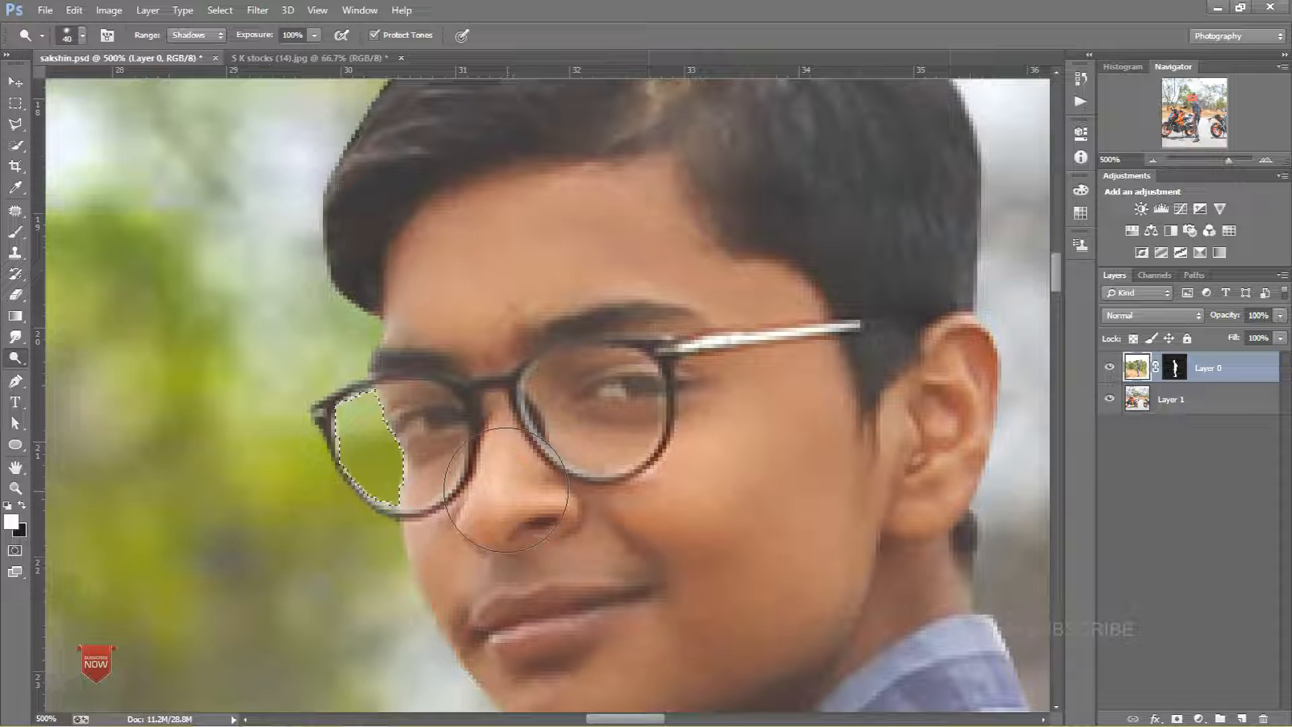
Step: Try lightening the selected lens area with Hue/Saturation lightness at +64
{"action": "key", "text": "ctrl+u"}
{"action": "left_click_drag", "start_coordinate": [1017, 282], "coordinate": [1035, 285]}
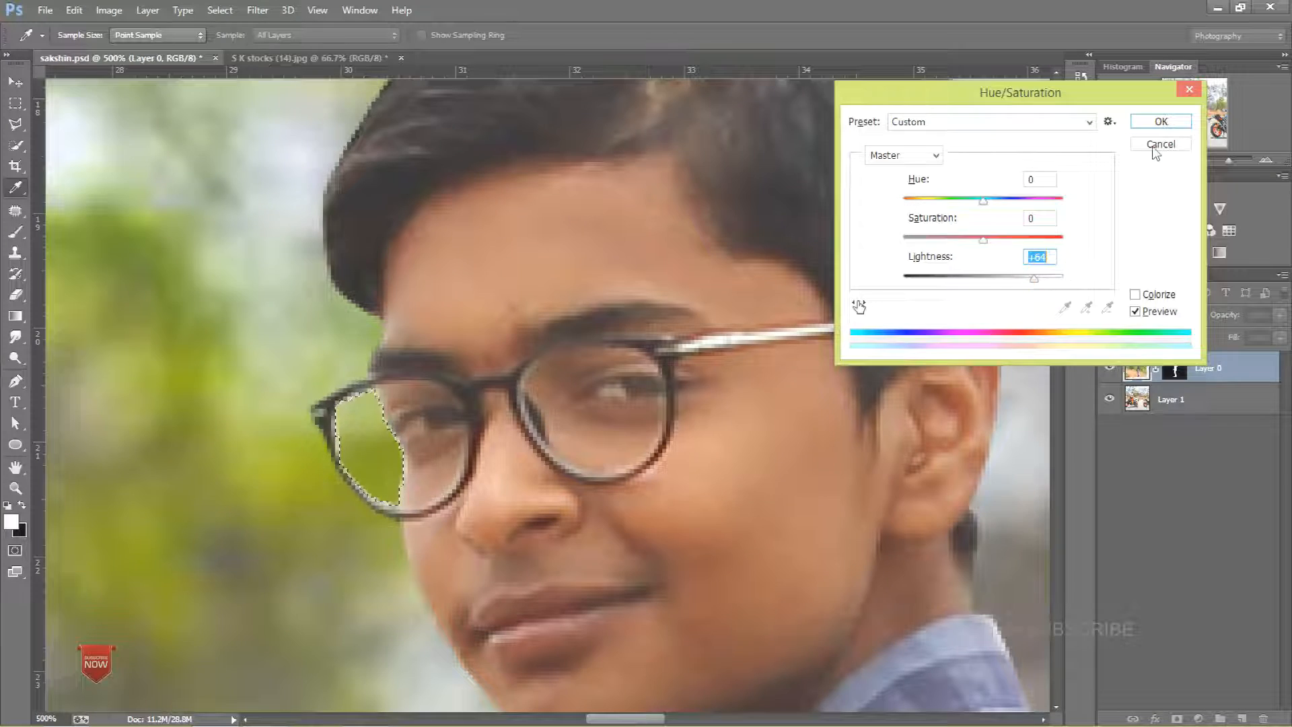
{"action": "left_click", "coordinate": [1152, 146]}
{"action": "key", "text": "ctrl+minus"}
Step: Scale the cut-out person layer up slightly with Free Transform
{"action": "key", "text": "ctrl+minus"}
{"action": "key", "text": "ctrl+minus"}
{"action": "key", "text": "ctrl+minus"}
{"action": "key", "text": "ctrl+minus"}
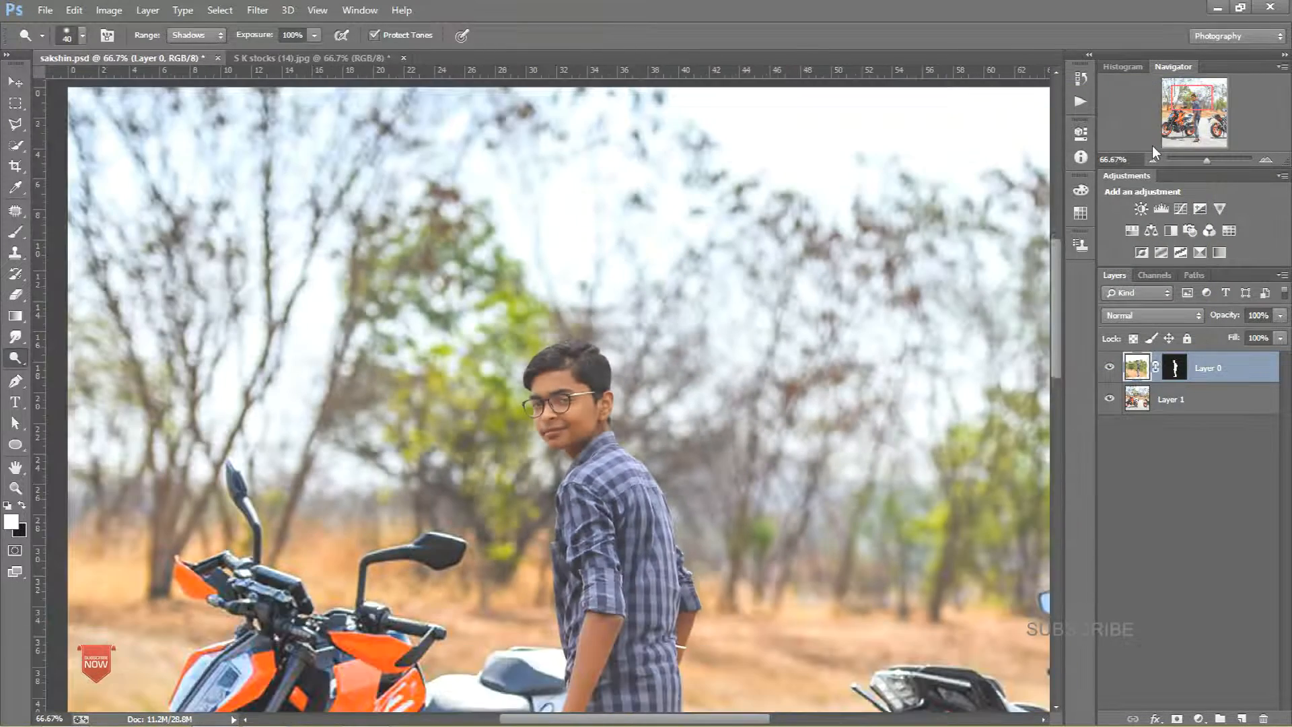
{"action": "key", "text": "ctrl+minus"}
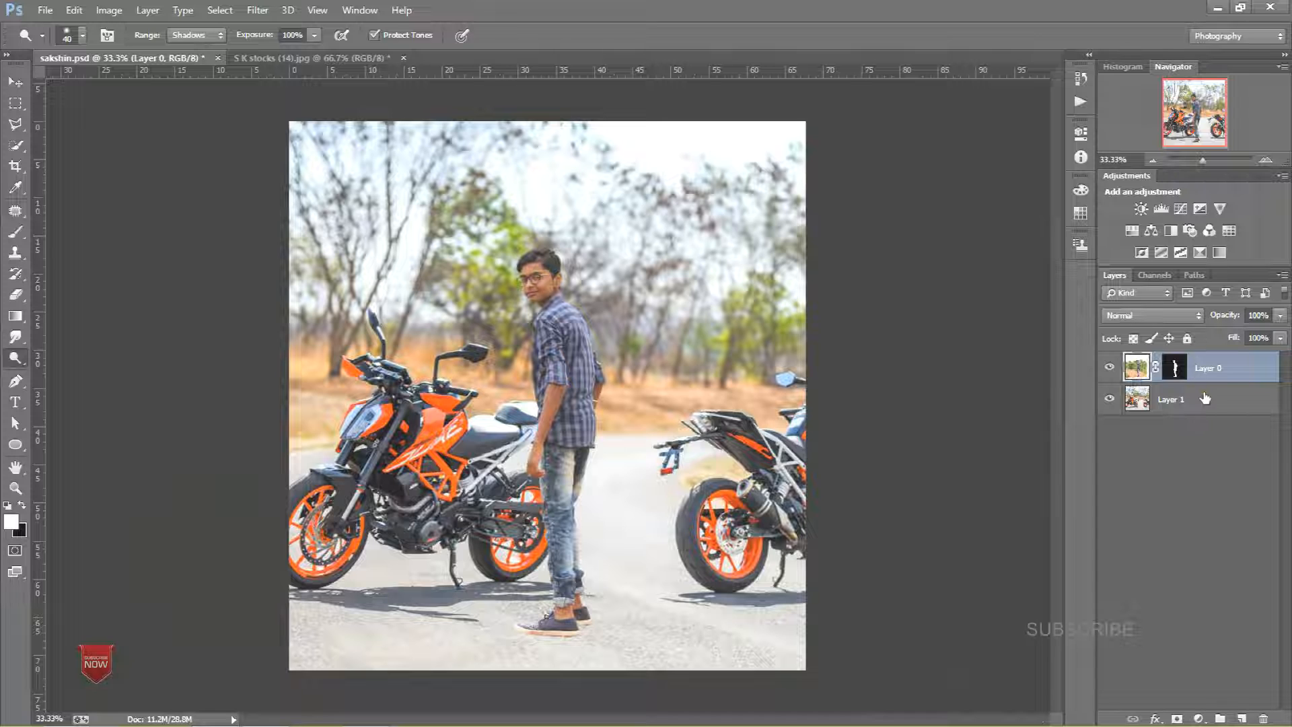
{"action": "key", "text": "ctrl+t"}
{"action": "left_click_drag", "start_coordinate": [743, 121], "coordinate": [763, 102]}
{"action": "left_click", "coordinate": [730, 35]}
{"action": "key", "text": "o"}
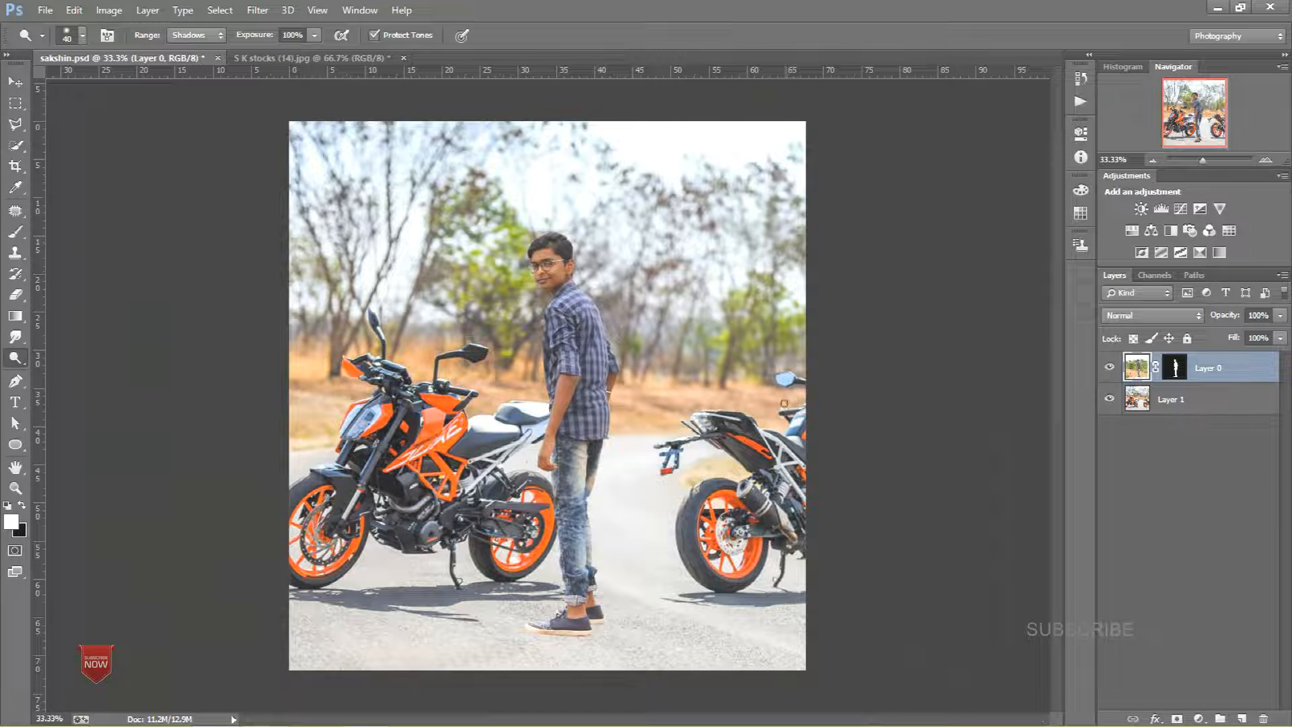
{"action": "key", "text": "ctrl+plus"}
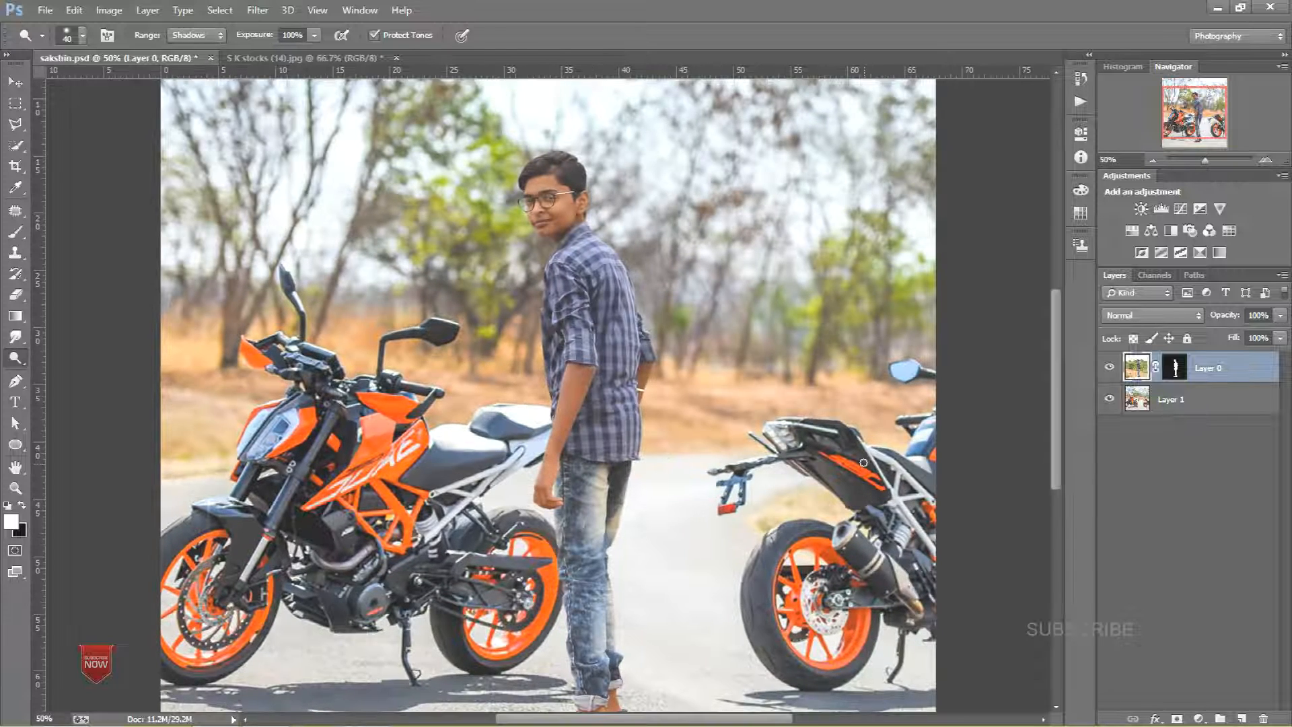
{"action": "key", "text": "ctrl+minus"}
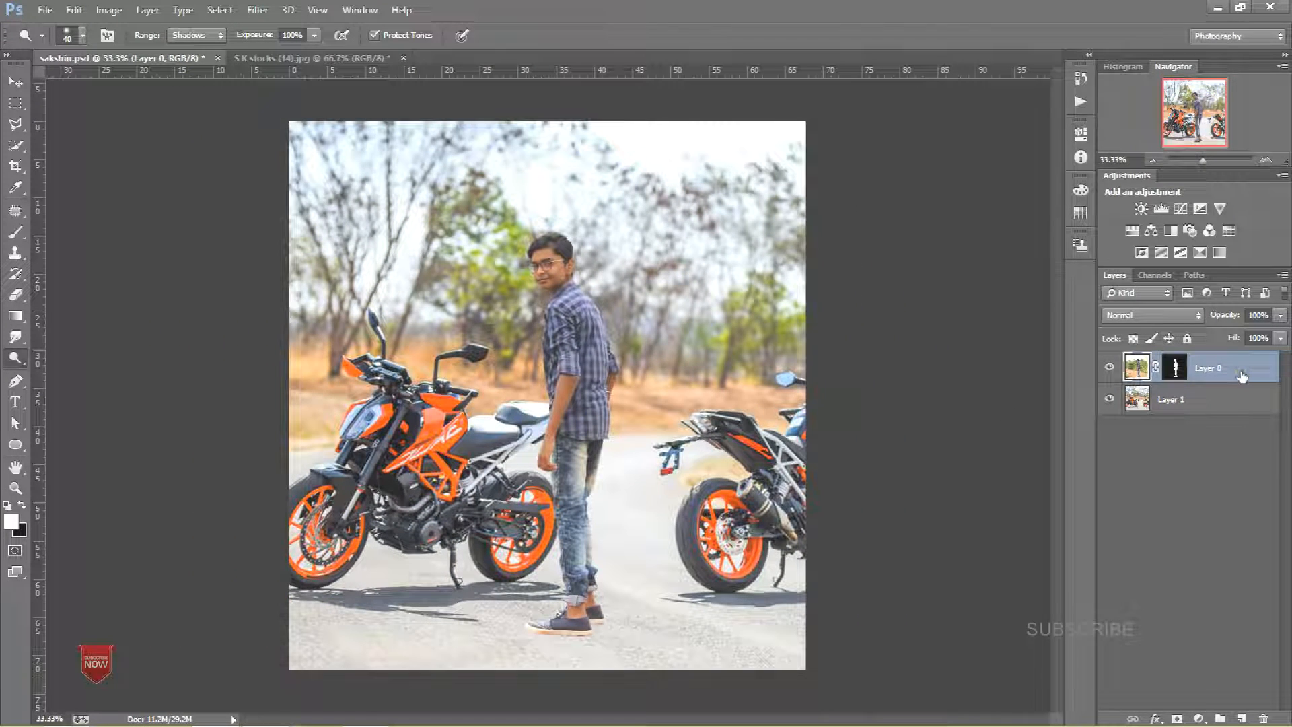
Step: Duplicate Layer 0
{"action": "right_click", "coordinate": [1204, 367]}
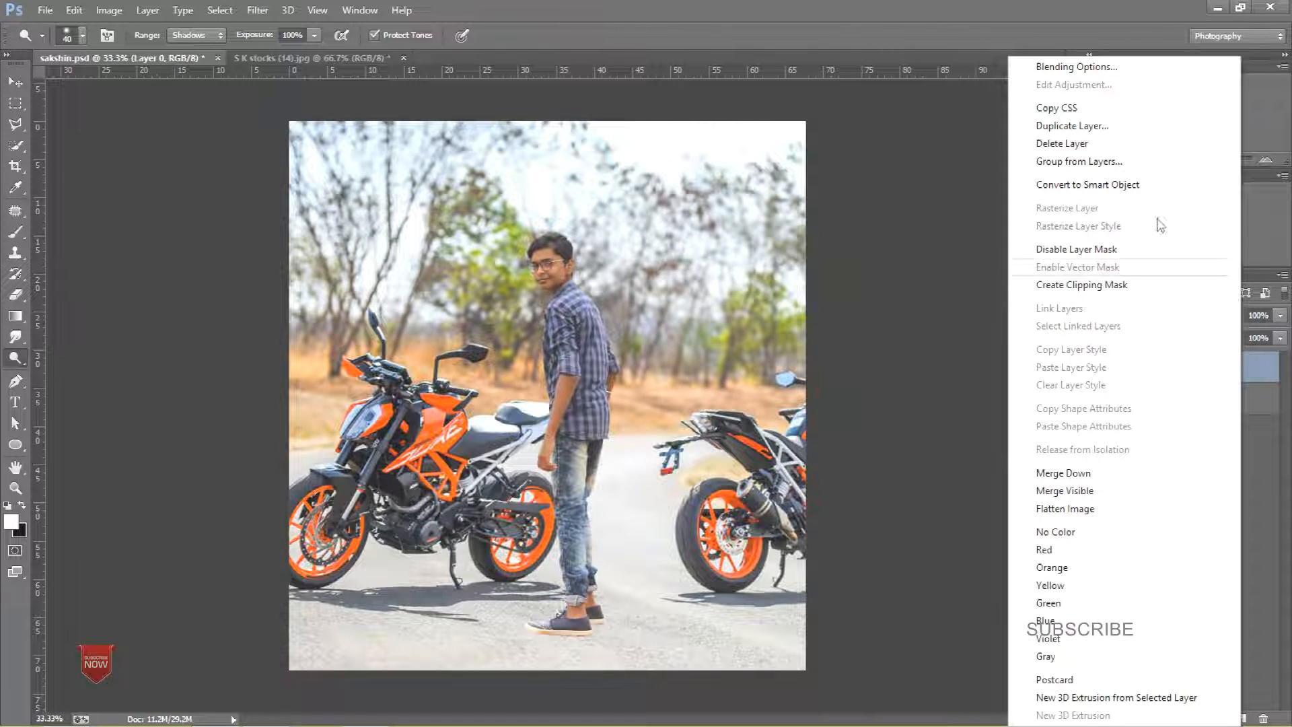
{"action": "left_click", "coordinate": [1070, 126]}
{"action": "left_click", "coordinate": [786, 216]}
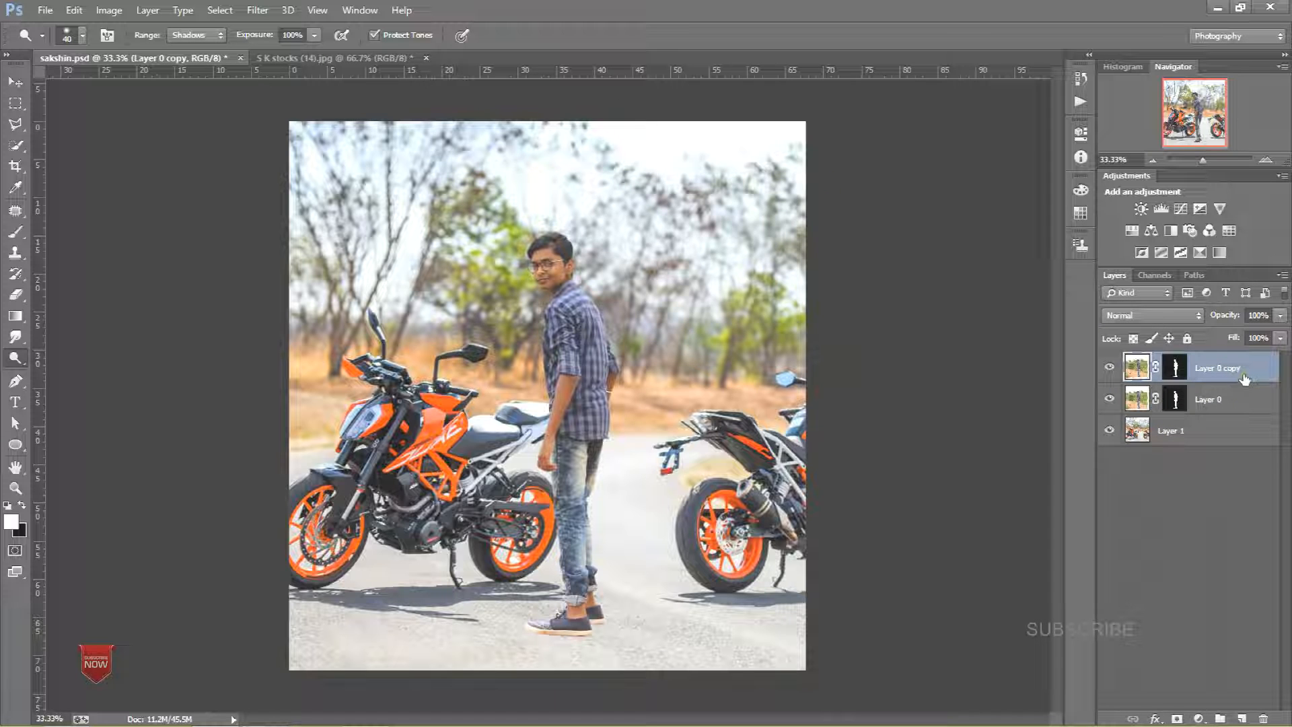
Step: Delete the layer mask from Layer 0 copy and move the copy below Layer 0
{"action": "right_click", "coordinate": [1177, 367]}
{"action": "left_click", "coordinate": [1128, 396]}
{"action": "left_click_drag", "start_coordinate": [1175, 400], "coordinate": [1181, 412]}
Step: Try different blend modes on Layer 0 copy, settling on Overlay
{"action": "left_click", "coordinate": [1139, 318]}
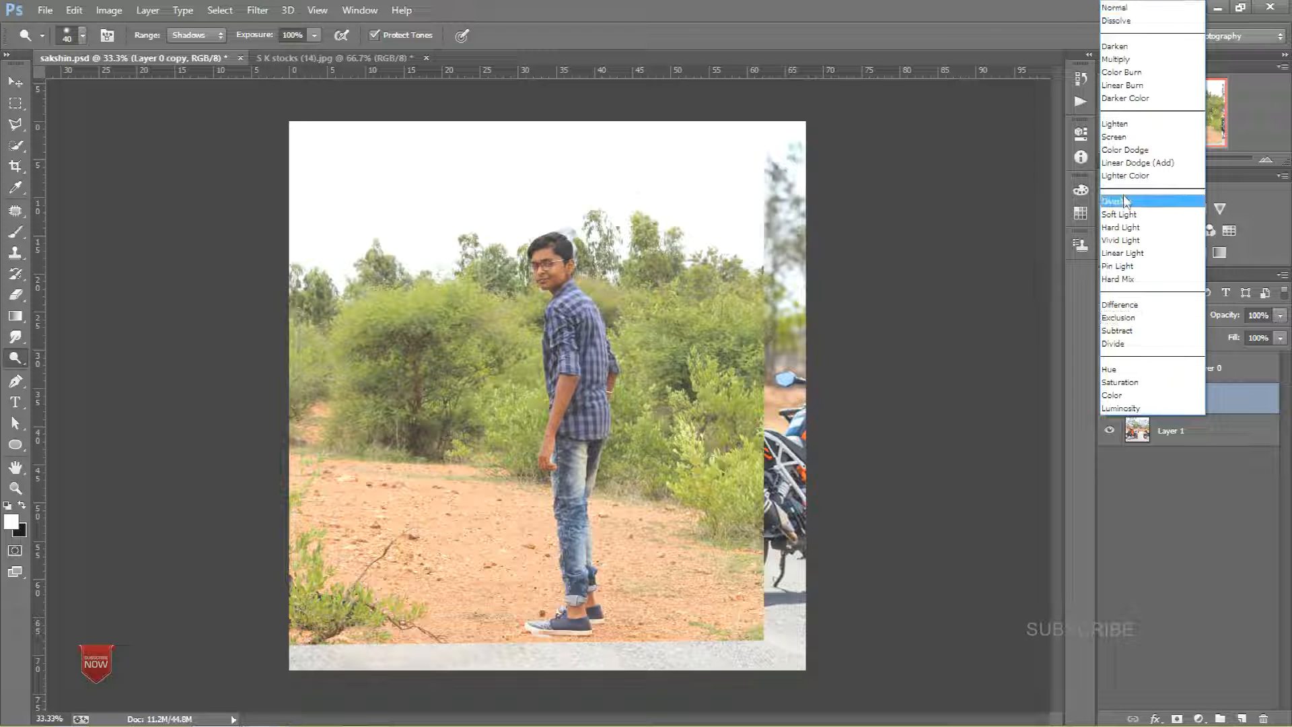
{"action": "left_click", "coordinate": [1101, 43]}
{"action": "left_click", "coordinate": [1152, 314]}
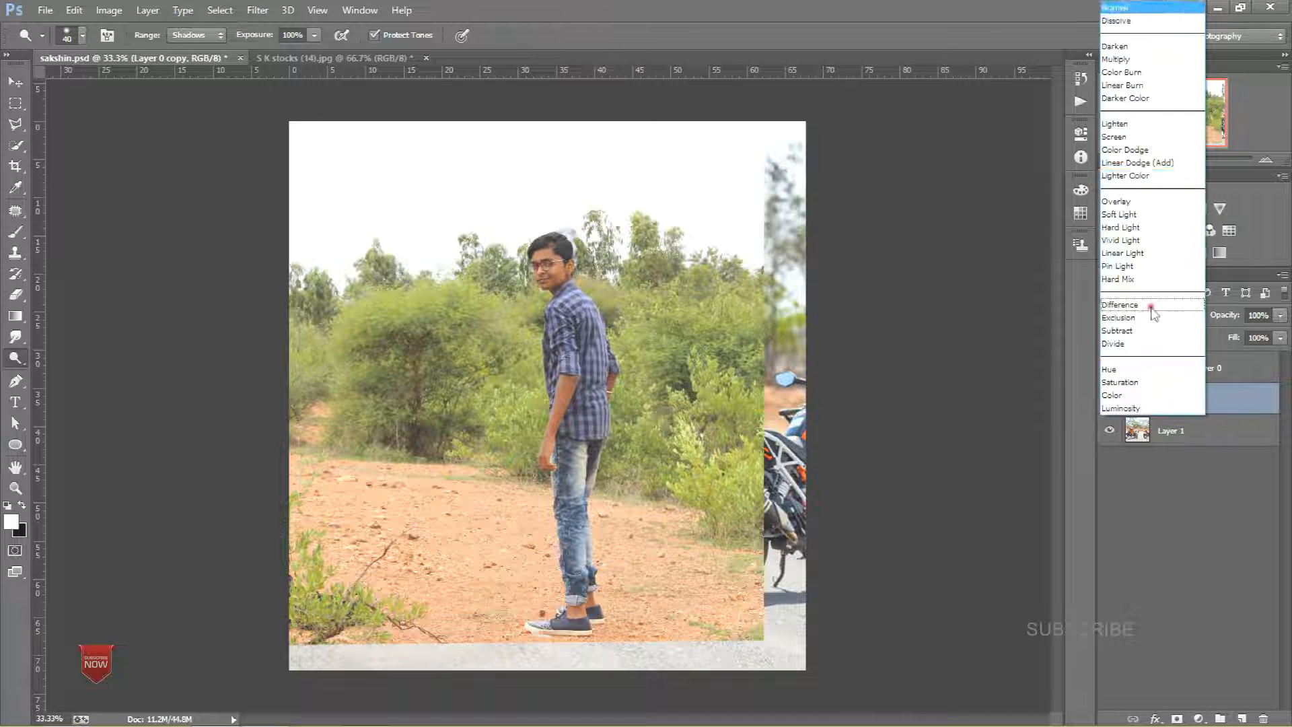
{"action": "left_click", "coordinate": [1107, 51]}
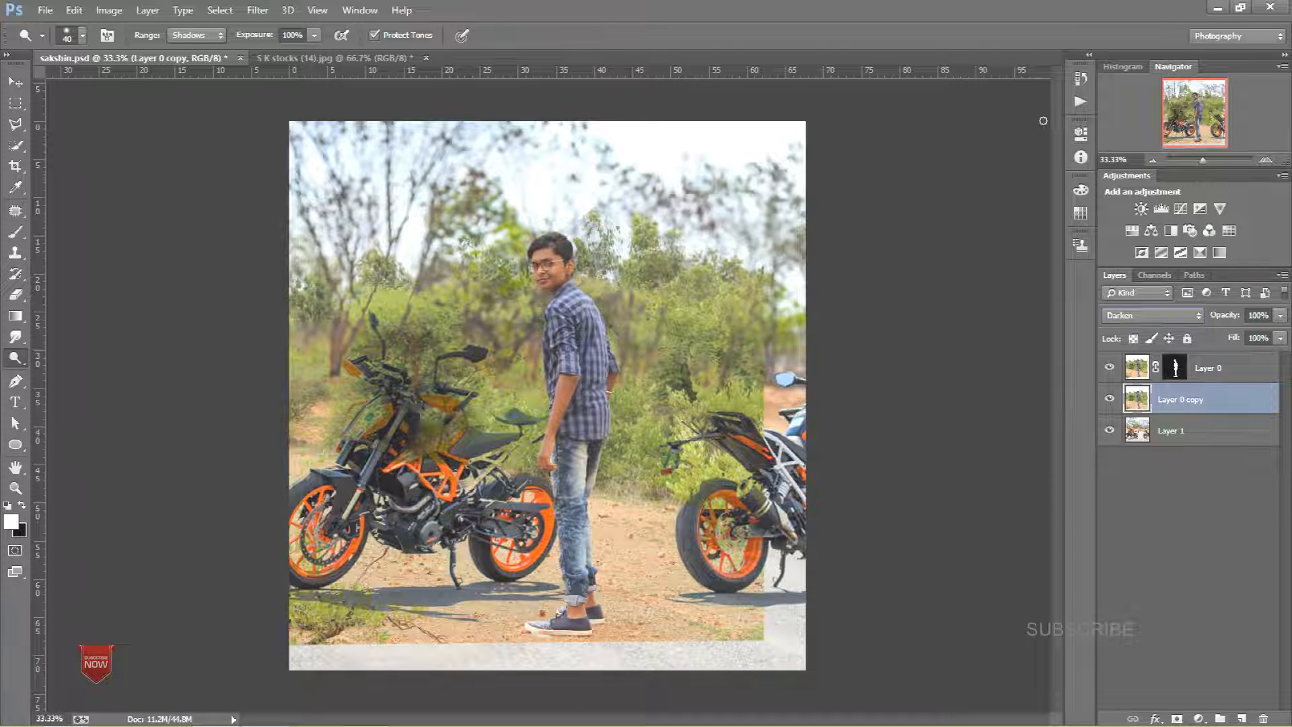
{"action": "key", "text": "Down"}
{"action": "key", "text": "Down"}
{"action": "key", "text": "Down"}
{"action": "key", "text": "Down"}
{"action": "key", "text": "Down"}
{"action": "key", "text": "Down"}
{"action": "key", "text": "Down"}
{"action": "key", "text": "Down"}
{"action": "key", "text": "Down"}
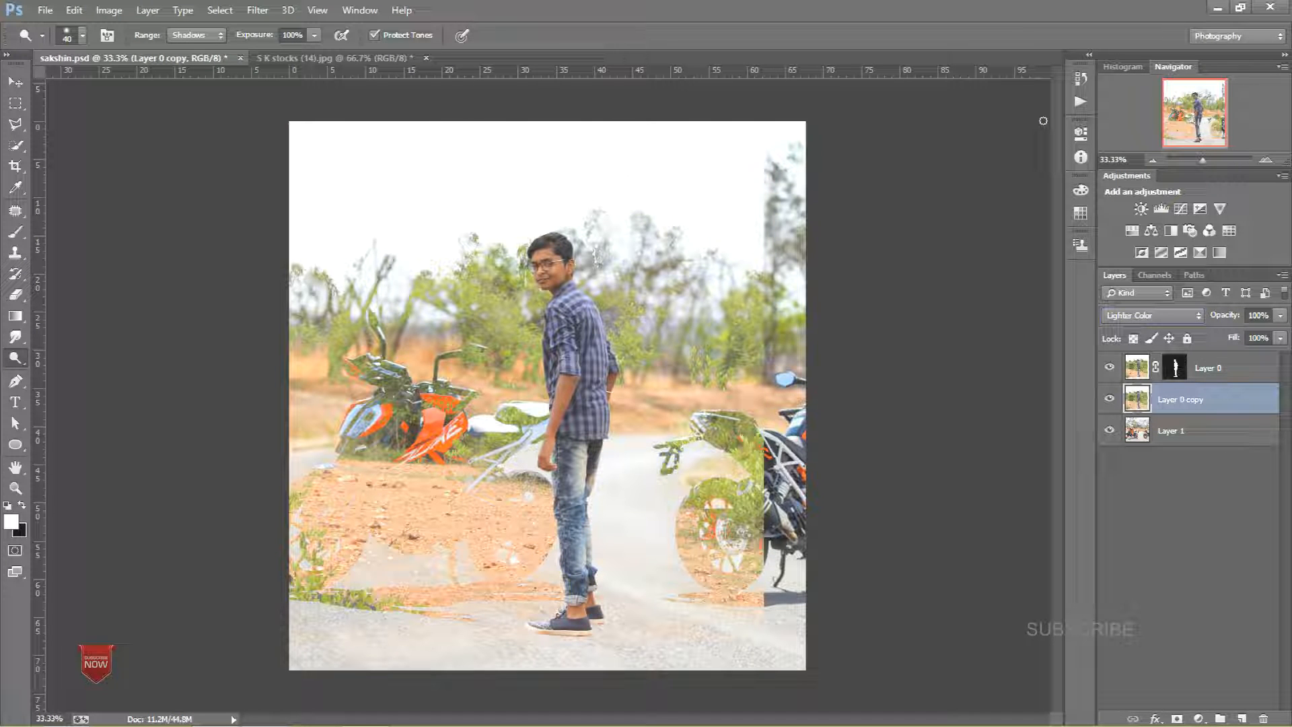
{"action": "key", "text": "Down"}
{"action": "key", "text": "Down"}
{"action": "key", "text": "Down"}
{"action": "key", "text": "Down"}
{"action": "key", "text": "Down"}
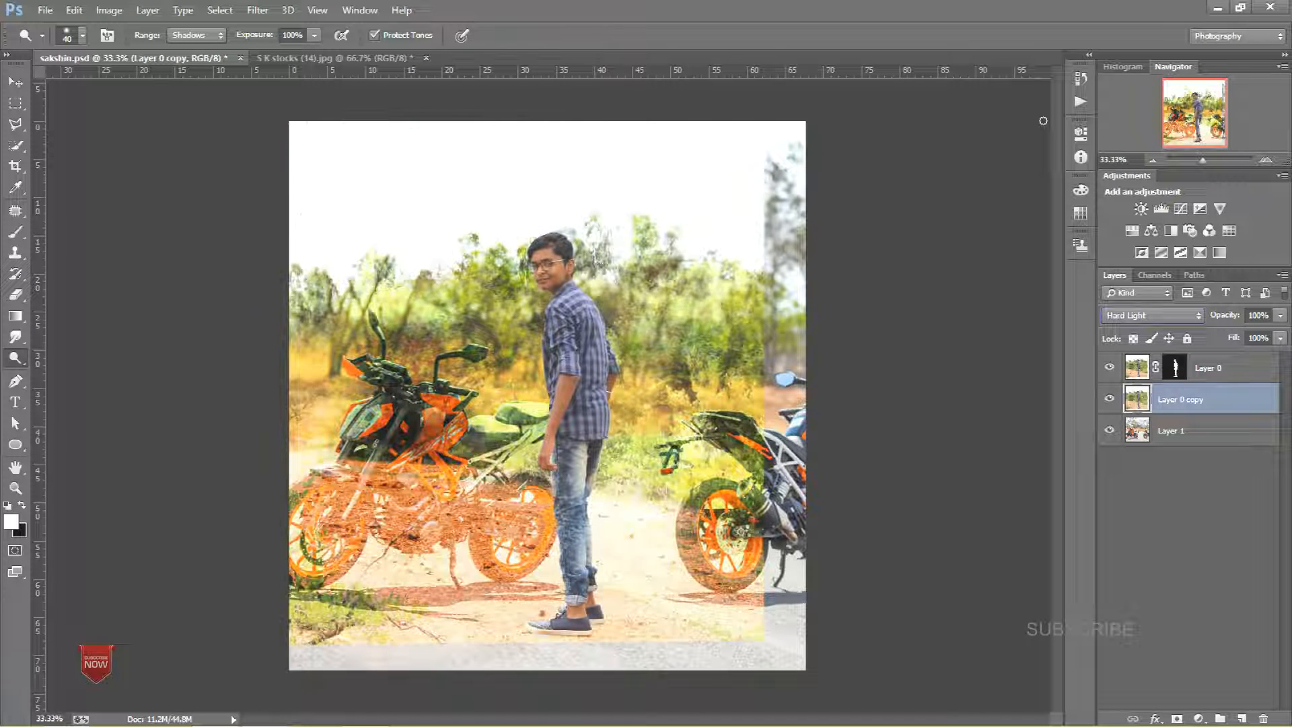
{"action": "key", "text": "Down"}
{"action": "key", "text": "Down"}
{"action": "key", "text": "Down"}
{"action": "key", "text": "Down"}
{"action": "key", "text": "Down"}
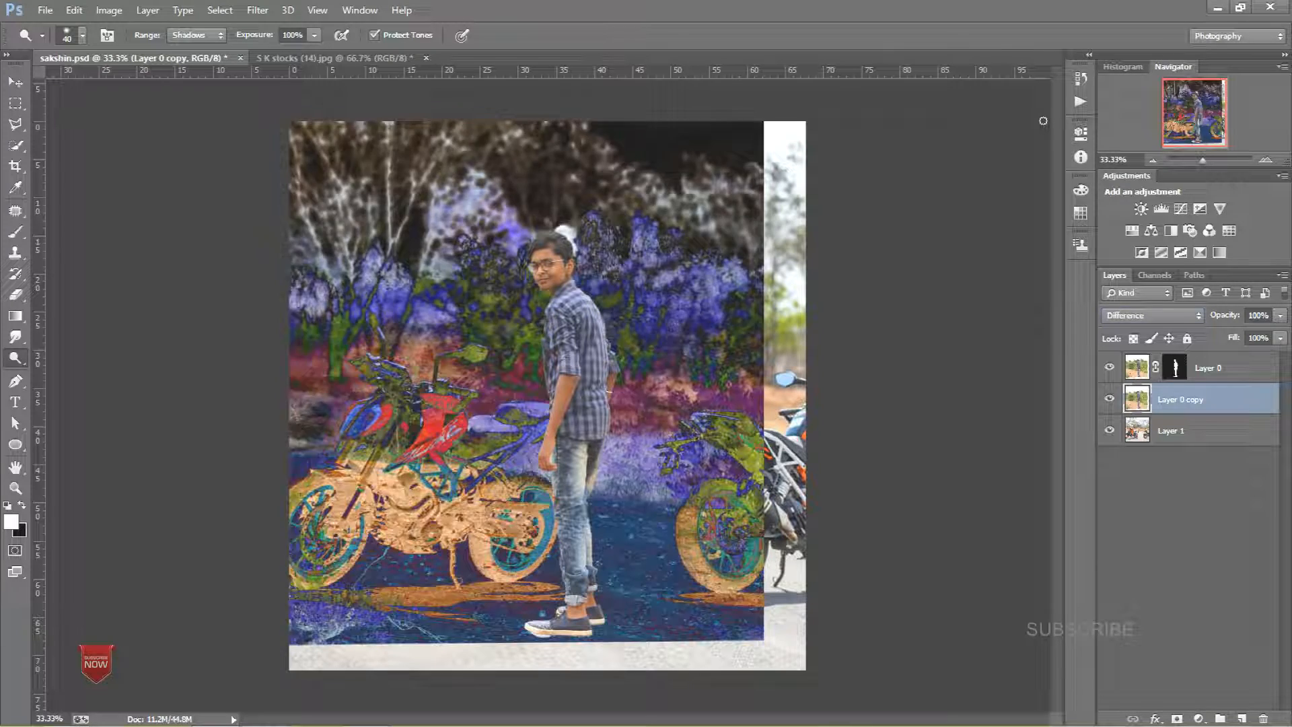
{"action": "key", "text": "Down"}
{"action": "key", "text": "Down"}
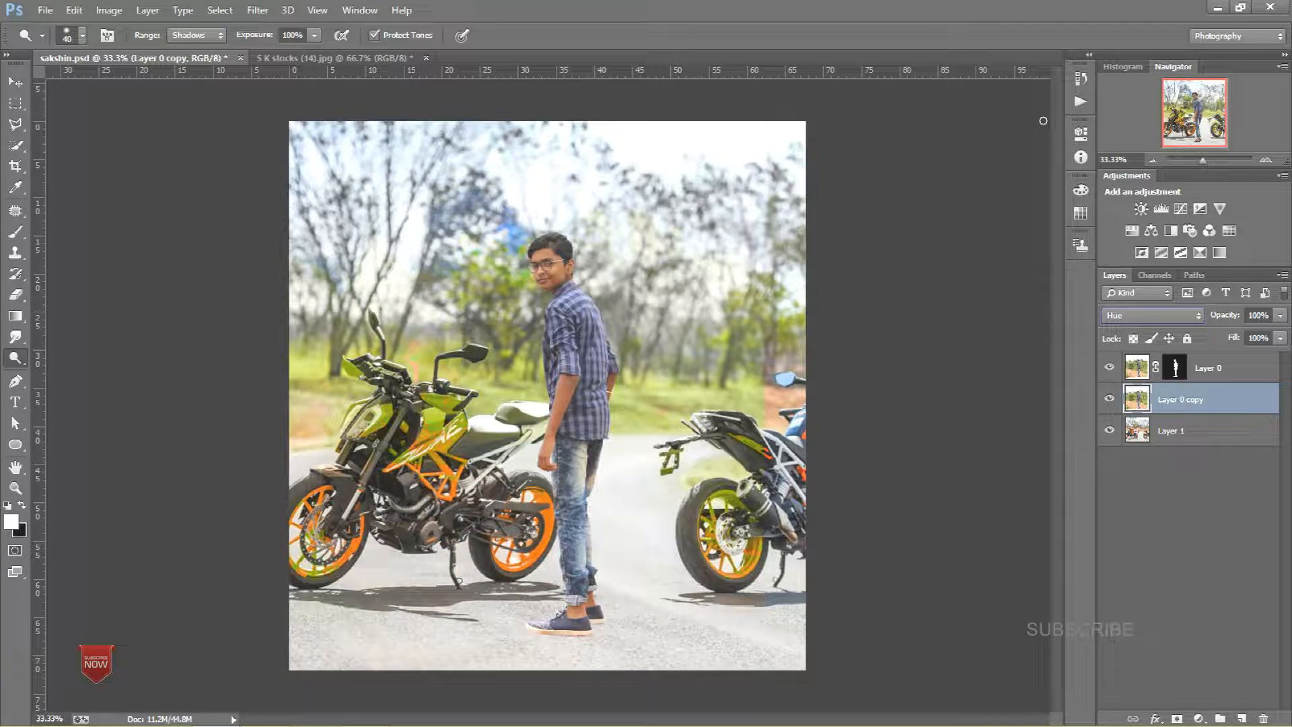
{"action": "key", "text": "Up"}
{"action": "key", "text": "Up"}
{"action": "key", "text": "Up"}
{"action": "key", "text": "Up"}
{"action": "key", "text": "Up"}
{"action": "key", "text": "Up"}
{"action": "key", "text": "Up"}
{"action": "key", "text": "Up"}
{"action": "key", "text": "Up"}
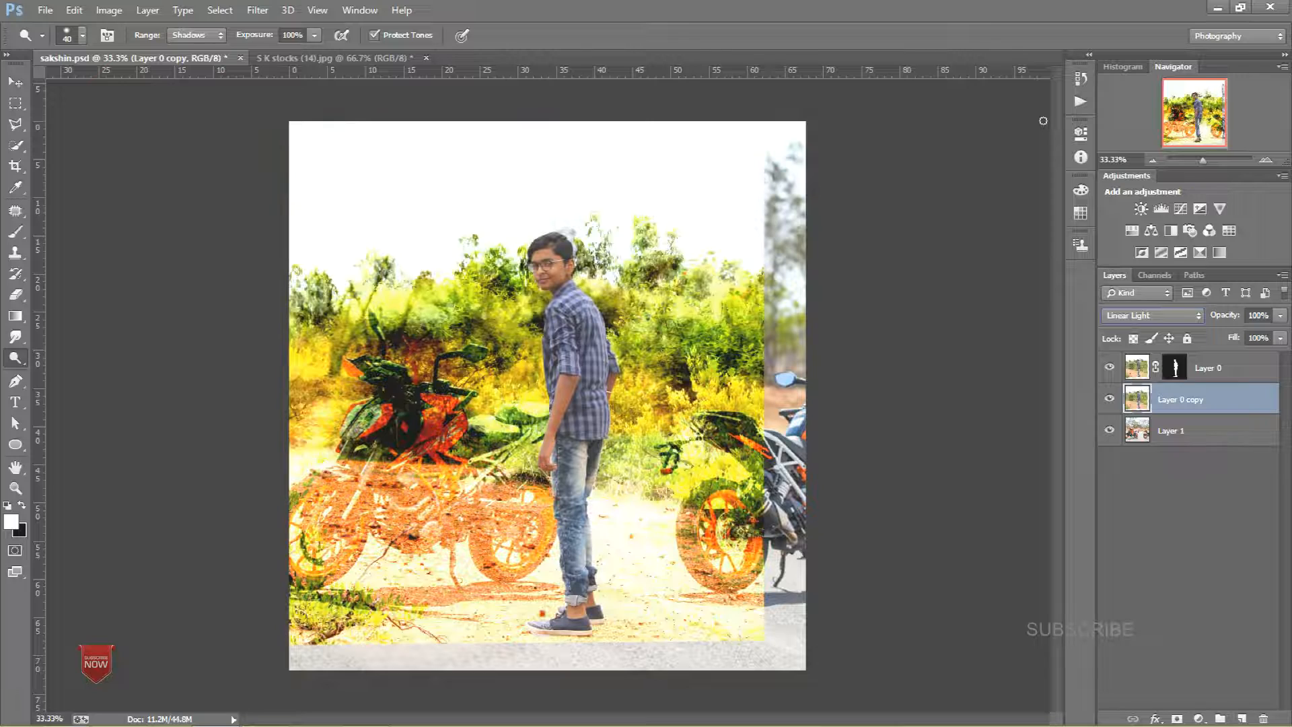
{"action": "key", "text": "Up"}
{"action": "key", "text": "Up"}
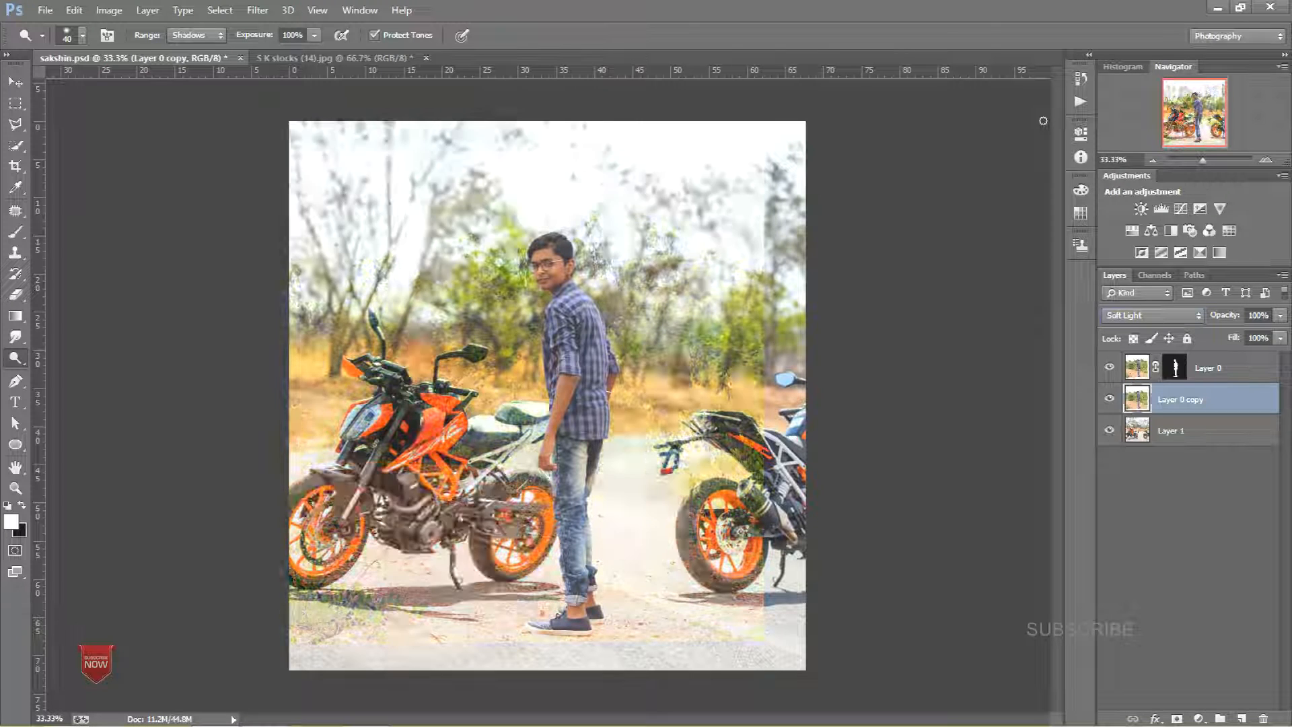
{"action": "key", "text": "Down"}
{"action": "key", "text": "Up"}
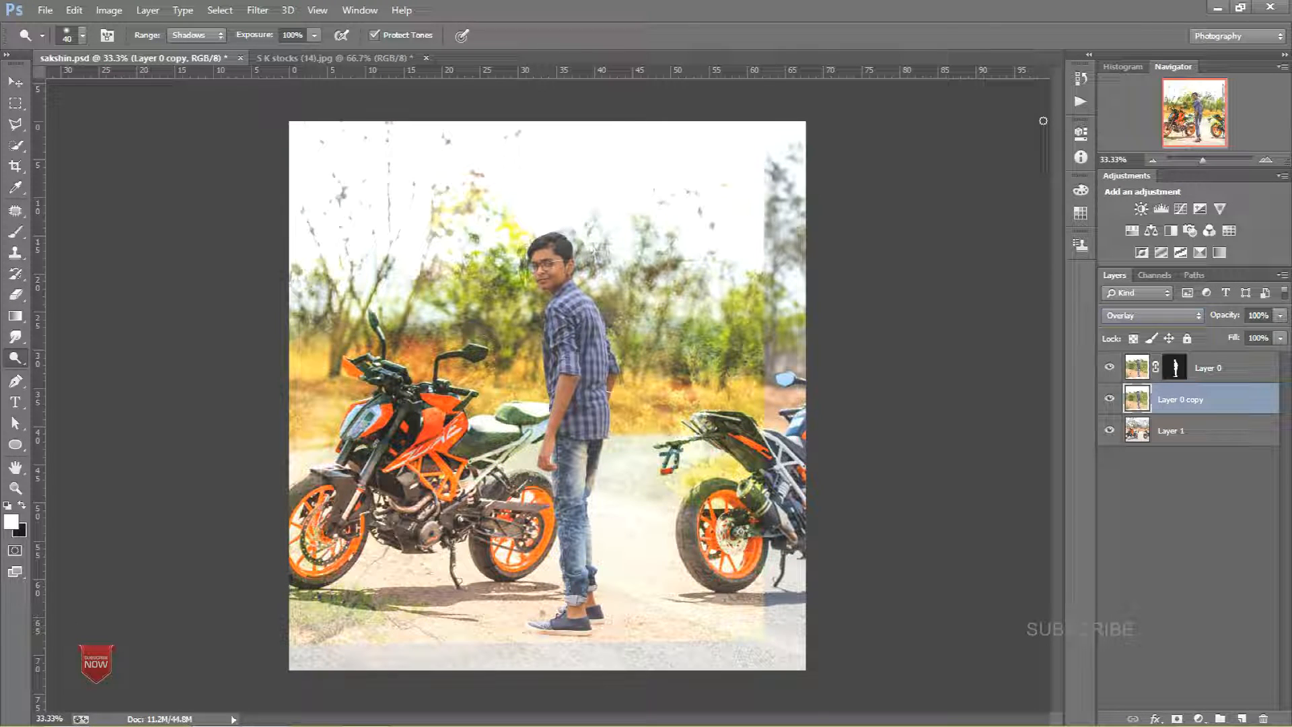
{"action": "key", "text": "Down"}
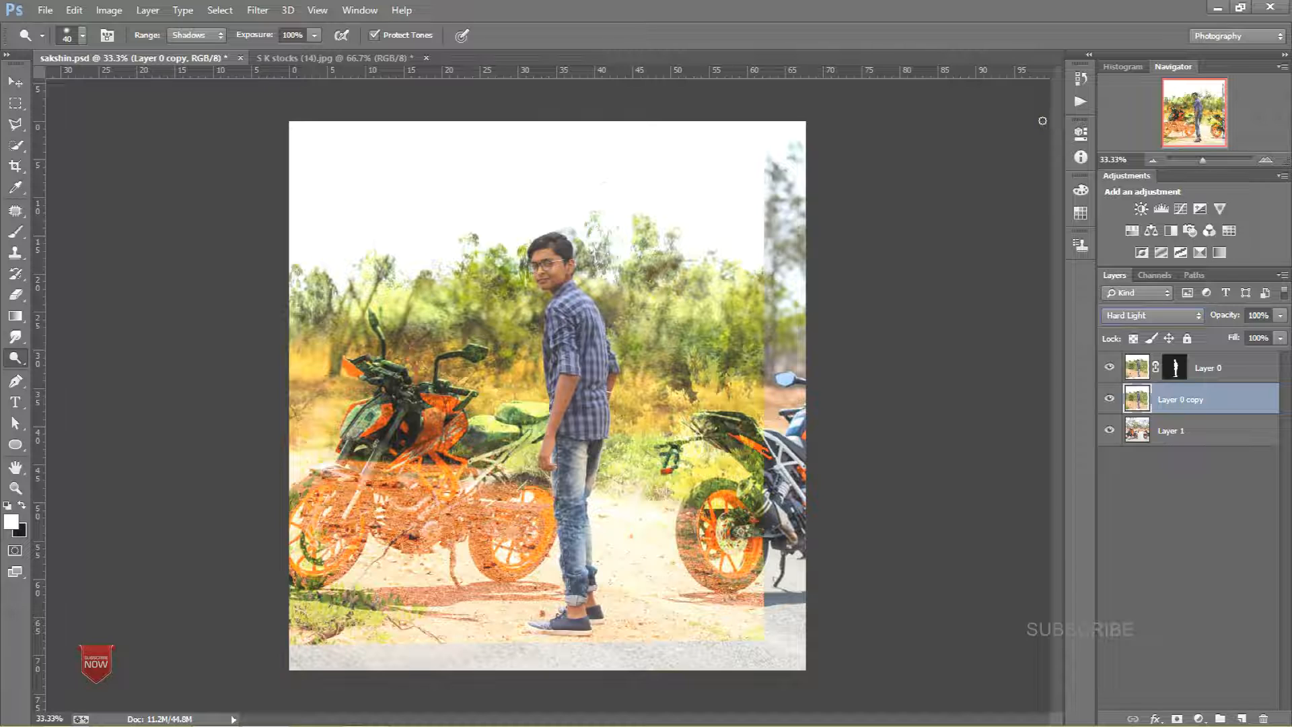
{"action": "key", "text": "Up"}
{"action": "key", "text": "Up"}
Step: Erase most of Layer 0 copy with a large Eraser brush, leaving only faint ground areas
{"action": "left_click", "coordinate": [16, 295]}
{"action": "left_click_drag", "start_coordinate": [372, 307], "coordinate": [464, 325]}
{"action": "mouse_move", "coordinate": [605, 228]}
{"action": "left_mouse_down"}
{"action": "mouse_move", "coordinate": [472, 135]}
{"action": "mouse_move", "coordinate": [752, 336]}
{"action": "mouse_move", "coordinate": [656, 391]}
{"action": "mouse_move", "coordinate": [430, 428]}
{"action": "left_mouse_up"}
{"action": "mouse_move", "coordinate": [397, 471]}
{"action": "left_mouse_down"}
{"action": "mouse_move", "coordinate": [449, 467]}
{"action": "mouse_move", "coordinate": [481, 505]}
{"action": "mouse_move", "coordinate": [448, 486]}
{"action": "left_mouse_up"}
{"action": "right_click", "coordinate": [427, 436]}
{"action": "left_click", "coordinate": [342, 406]}
{"action": "mouse_move", "coordinate": [752, 380]}
{"action": "left_mouse_down"}
{"action": "mouse_move", "coordinate": [646, 454]}
{"action": "mouse_move", "coordinate": [572, 532]}
{"action": "mouse_move", "coordinate": [811, 565]}
{"action": "mouse_move", "coordinate": [830, 594]}
{"action": "mouse_move", "coordinate": [815, 599]}
{"action": "left_mouse_up"}
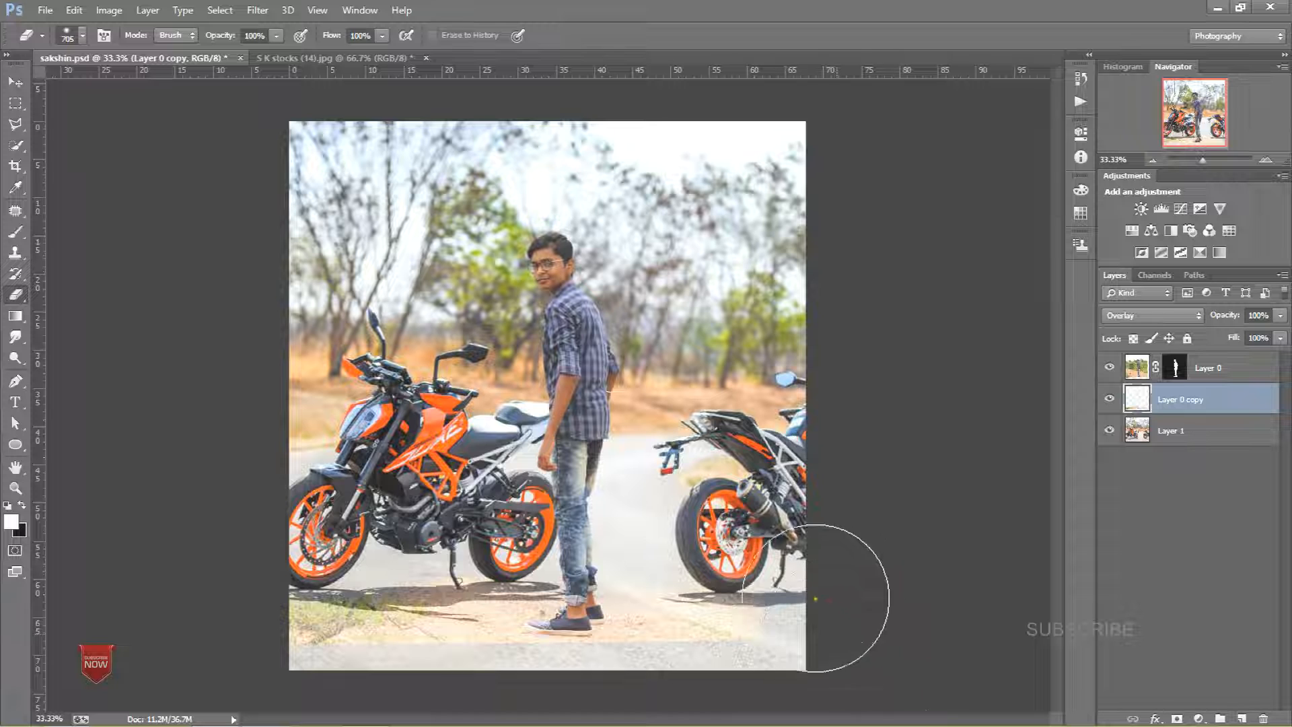
{"action": "mouse_move", "coordinate": [297, 563]}
{"action": "left_mouse_down"}
{"action": "mouse_move", "coordinate": [350, 573]}
{"action": "mouse_move", "coordinate": [348, 594]}
{"action": "mouse_move", "coordinate": [216, 603]}
{"action": "mouse_move", "coordinate": [369, 592]}
{"action": "left_mouse_up"}
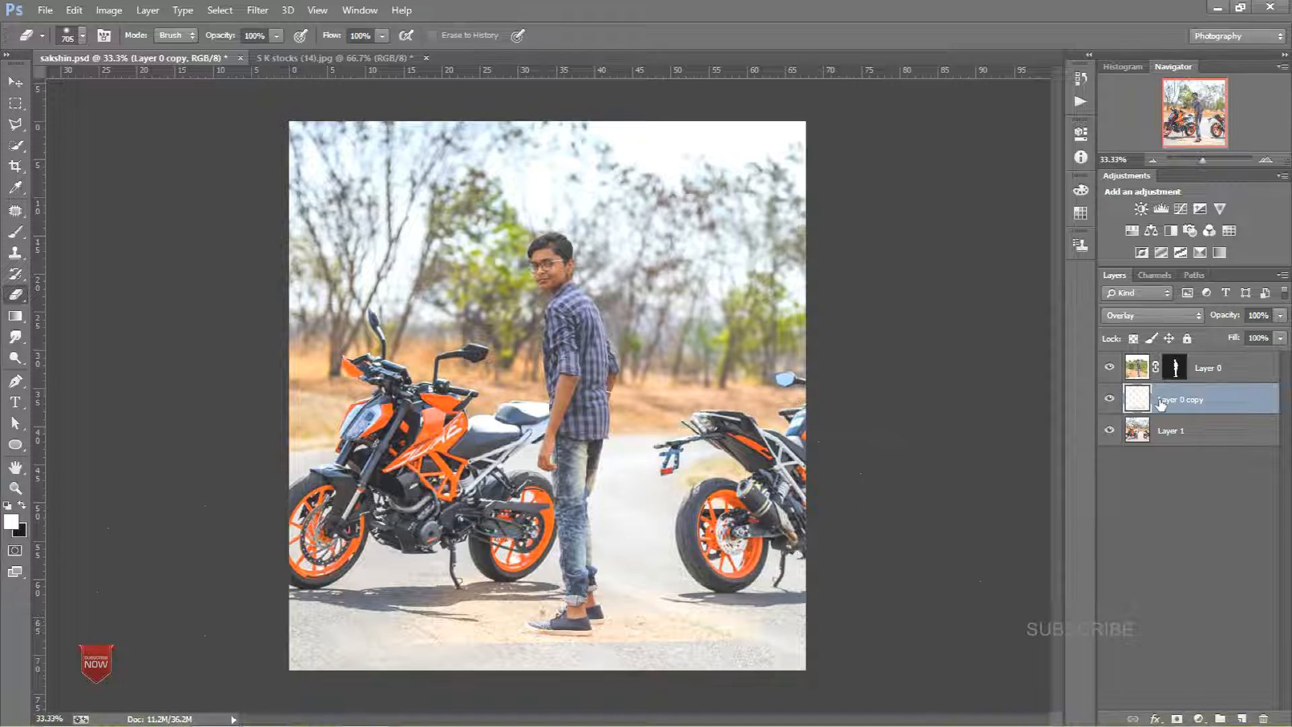
Step: Adjust the copy's Hue/Saturation to hue +56, saturation -68 and lightness -43
{"action": "key", "text": "ctrl+u"}
{"action": "left_click_drag", "start_coordinate": [980, 202], "coordinate": [1067, 220]}
{"action": "left_click_drag", "start_coordinate": [1022, 274], "coordinate": [940, 294]}
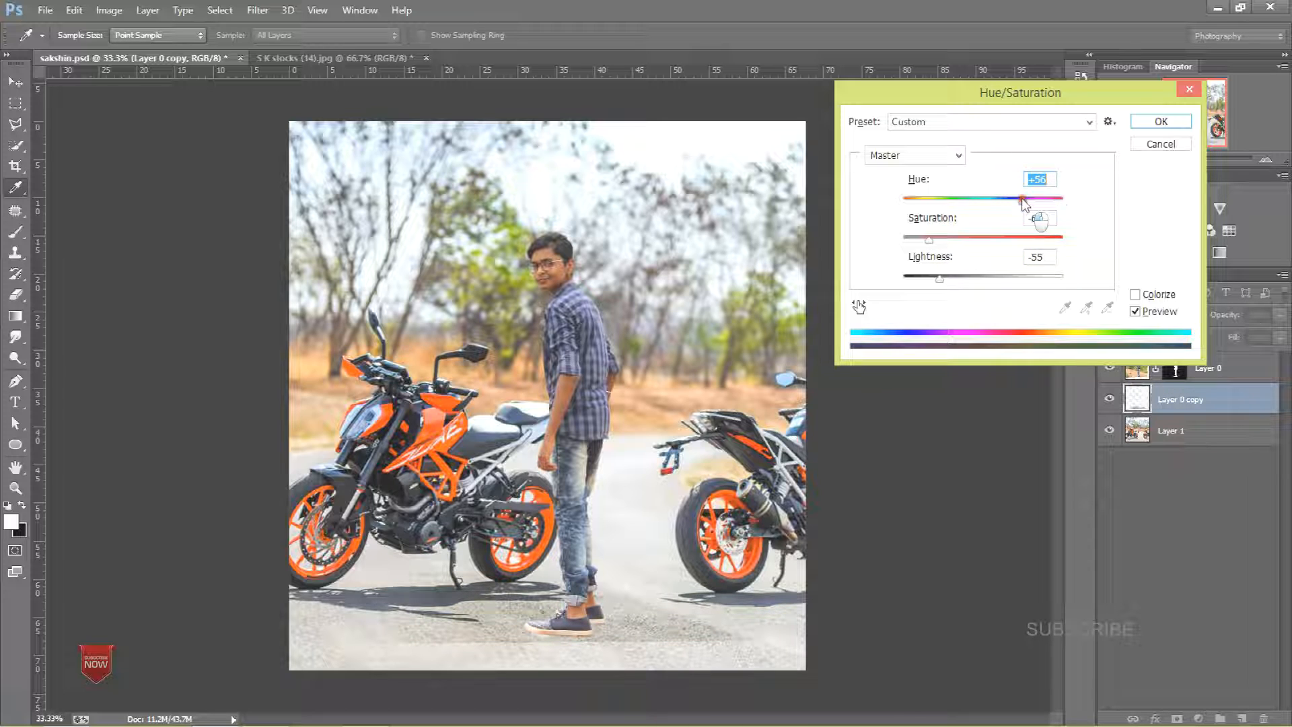
{"action": "mouse_move", "coordinate": [937, 289]}
{"action": "left_mouse_down"}
{"action": "mouse_move", "coordinate": [880, 290]}
{"action": "mouse_move", "coordinate": [980, 290]}
{"action": "mouse_move", "coordinate": [950, 295]}
{"action": "left_mouse_up"}
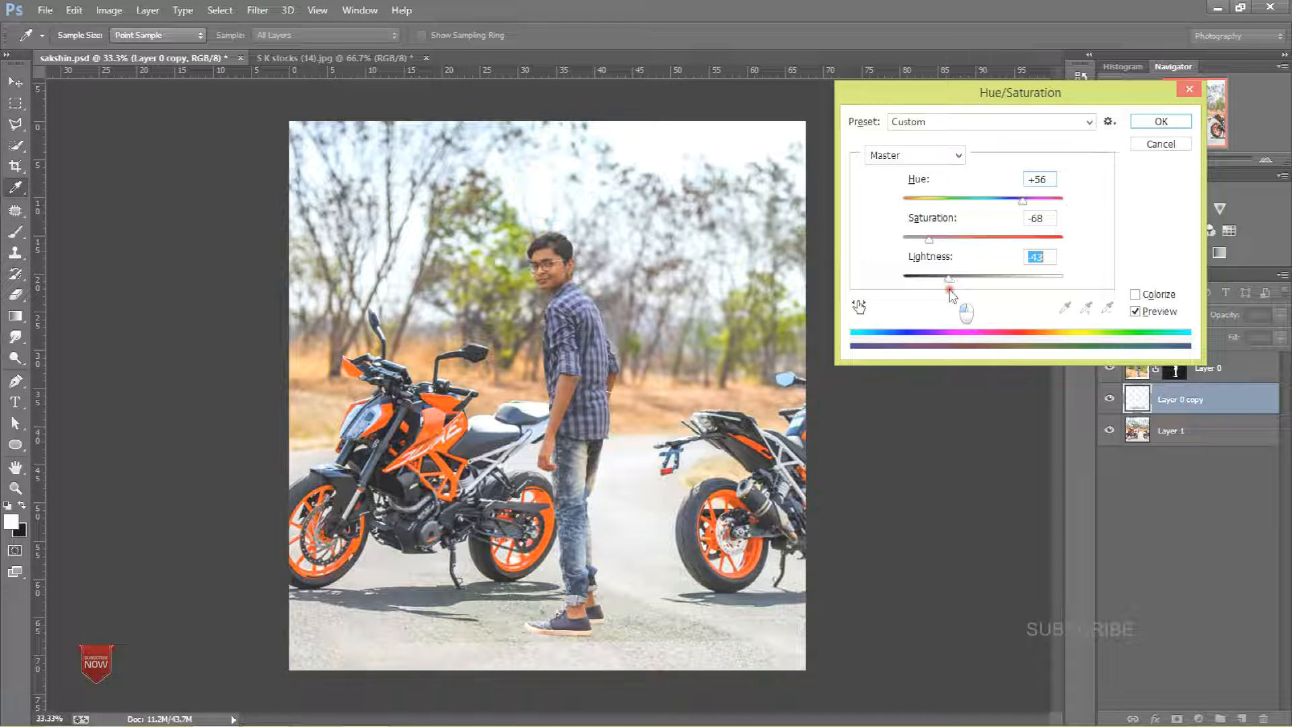
{"action": "left_click", "coordinate": [1154, 121]}
Step: Merge Layer 0 copy down into Layer 1
{"action": "key", "text": "e"}
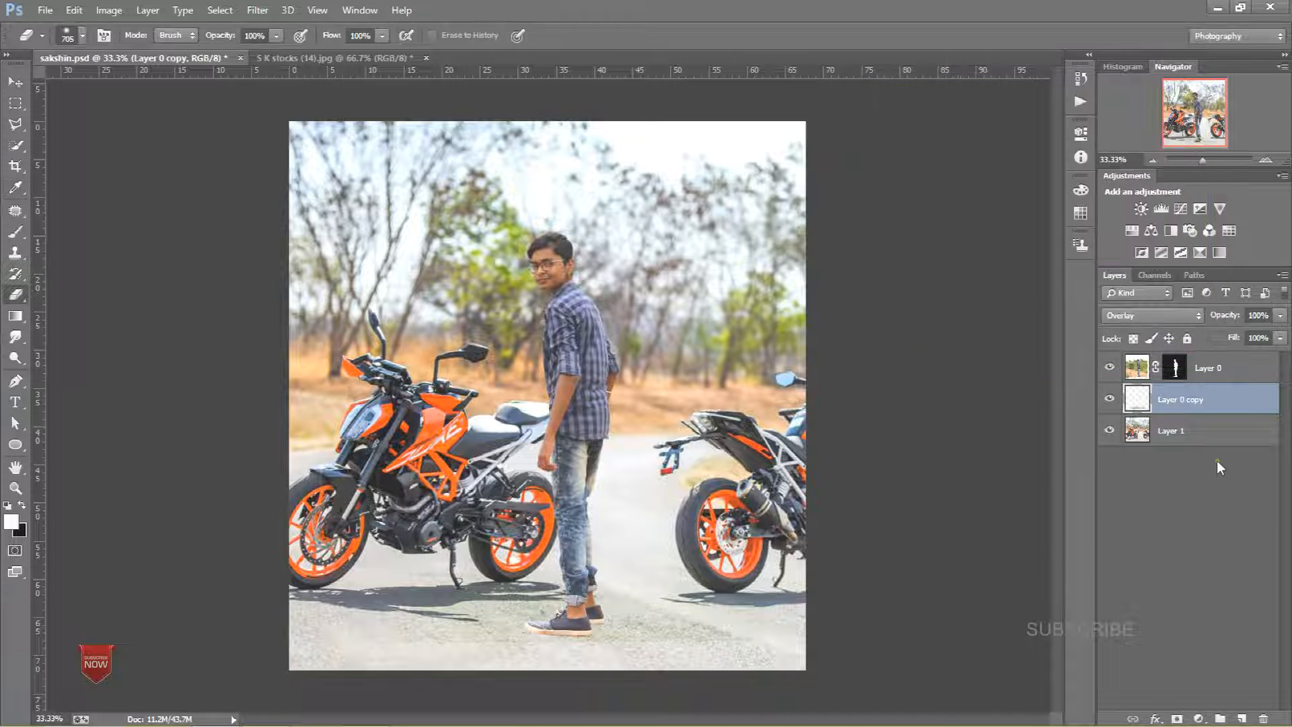
{"action": "right_click", "coordinate": [1201, 401]}
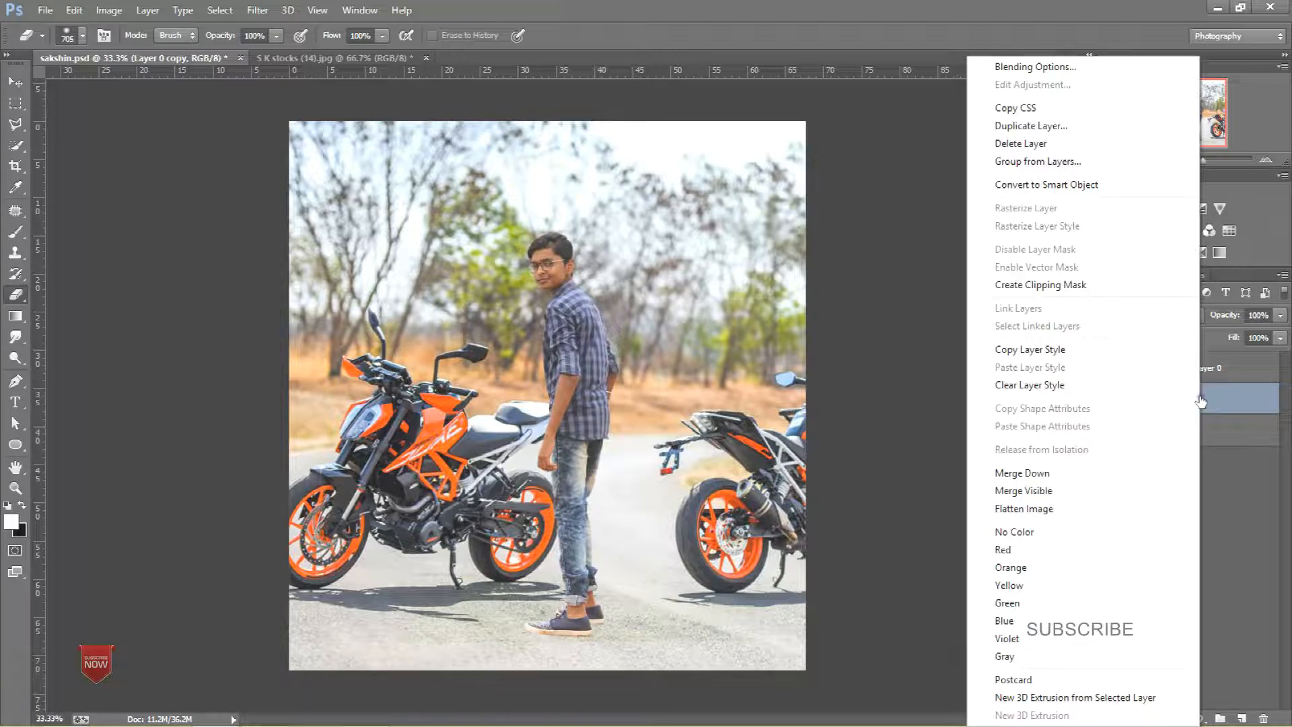
{"action": "left_click", "coordinate": [1191, 486]}
Step: Zoom in on the shoes and add a new empty layer above Layer 1
{"action": "key", "text": "ctrl+plus"}
{"action": "key", "text": "ctrl+plus"}
{"action": "key", "text": "ctrl+plus"}
{"action": "left_click_drag", "start_coordinate": [940, 418], "coordinate": [779, 310]}
{"action": "key", "text": "ctrl+plus"}
{"action": "key", "text": "ctrl+plus"}
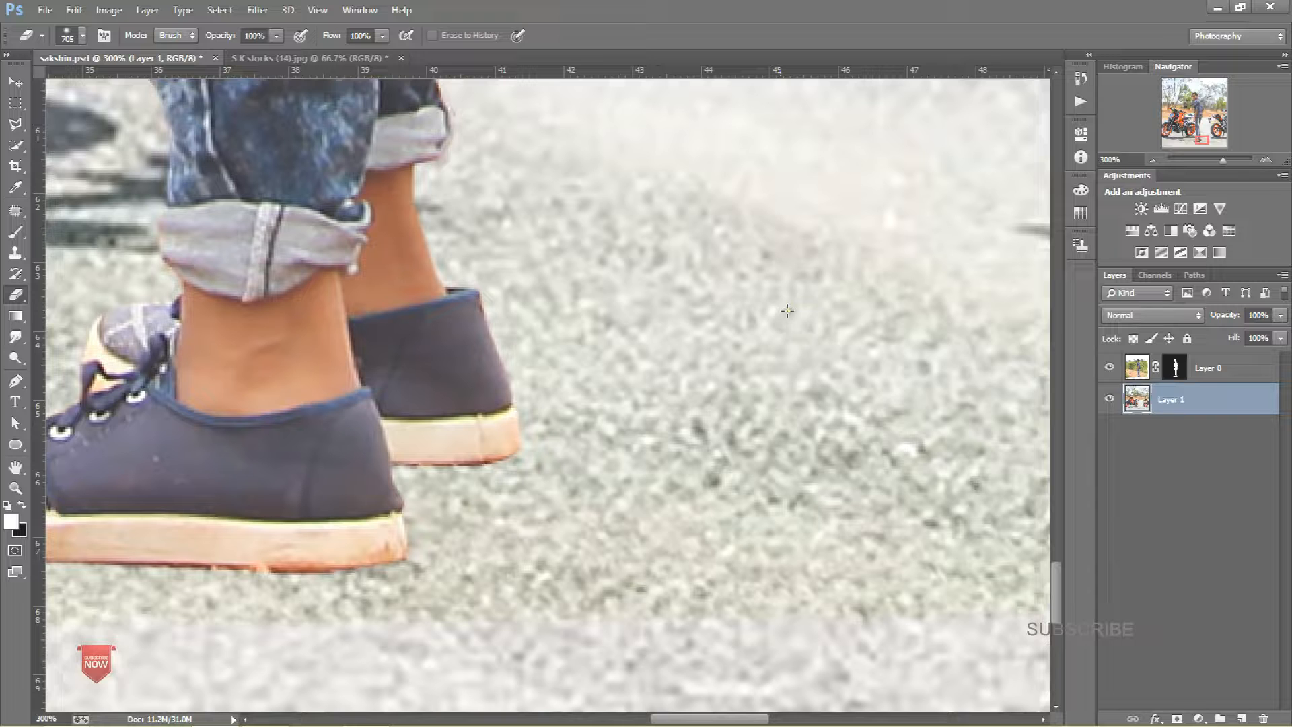
{"action": "left_click", "coordinate": [1242, 717]}
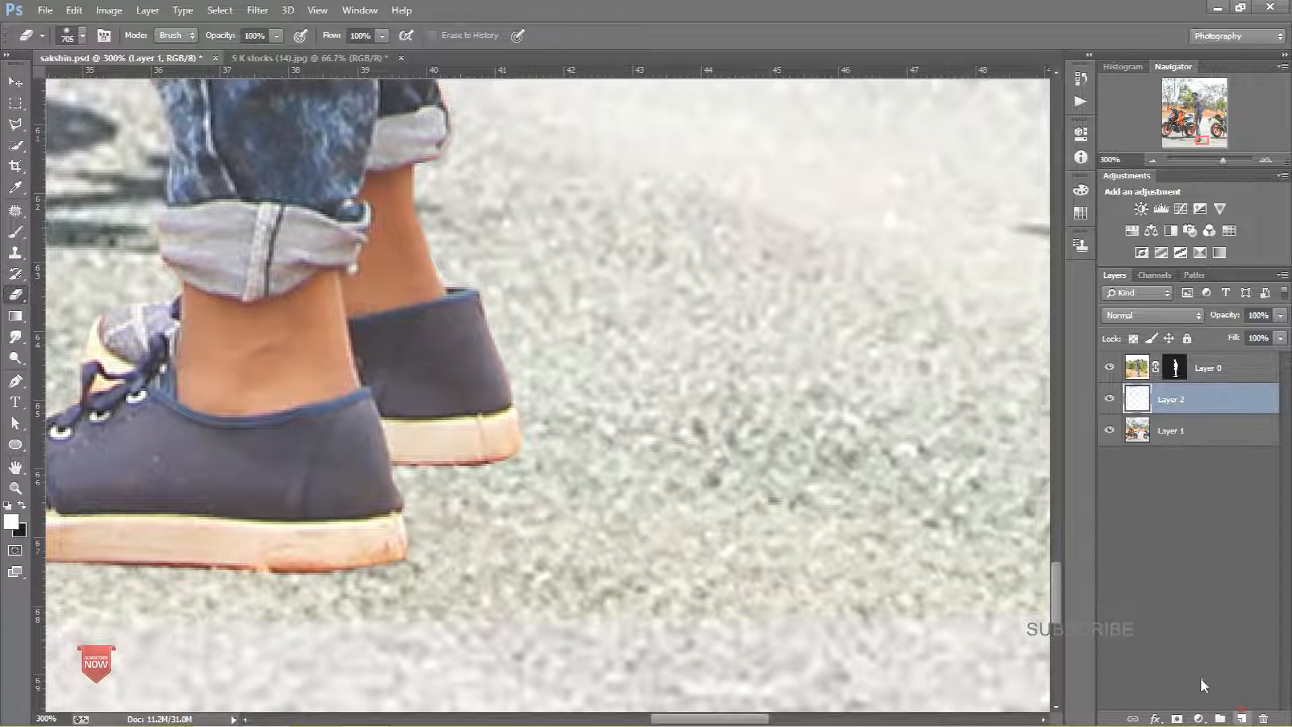
Step: Select the Brush tool and set its opacity to 16%
{"action": "left_click_drag", "start_coordinate": [228, 478], "coordinate": [640, 414]}
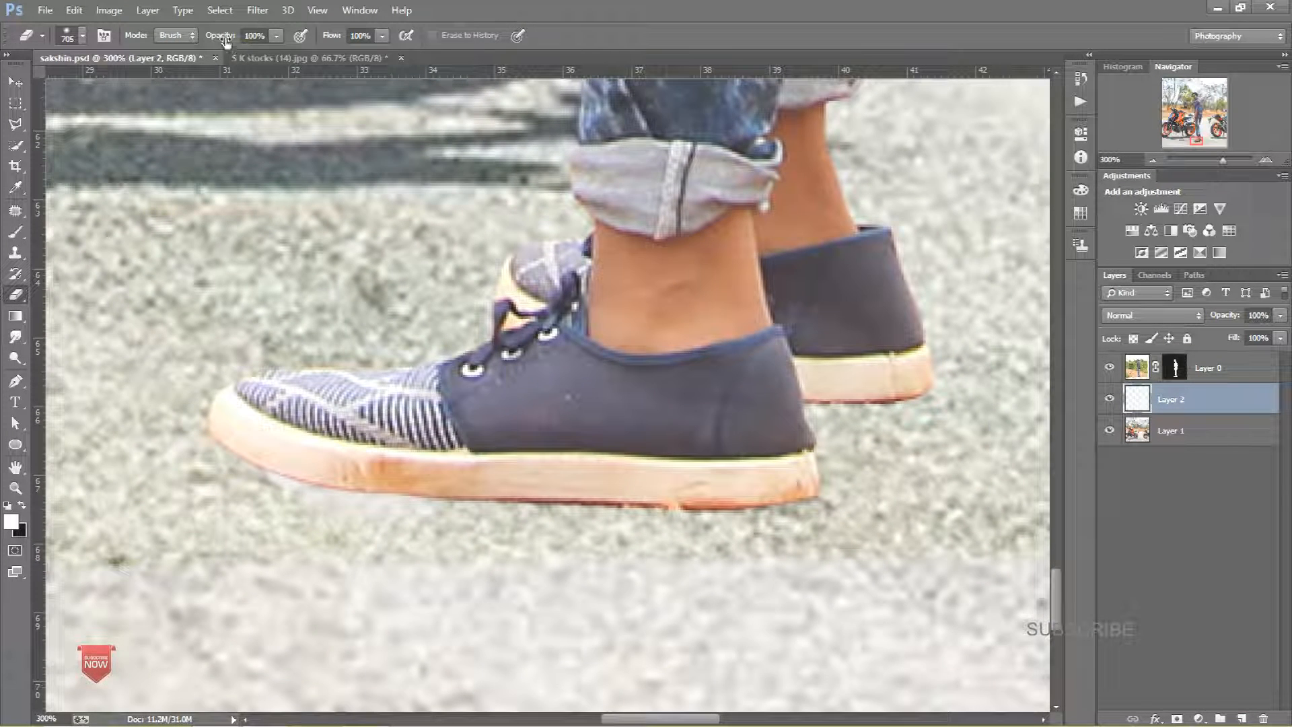
{"action": "left_click", "coordinate": [15, 231]}
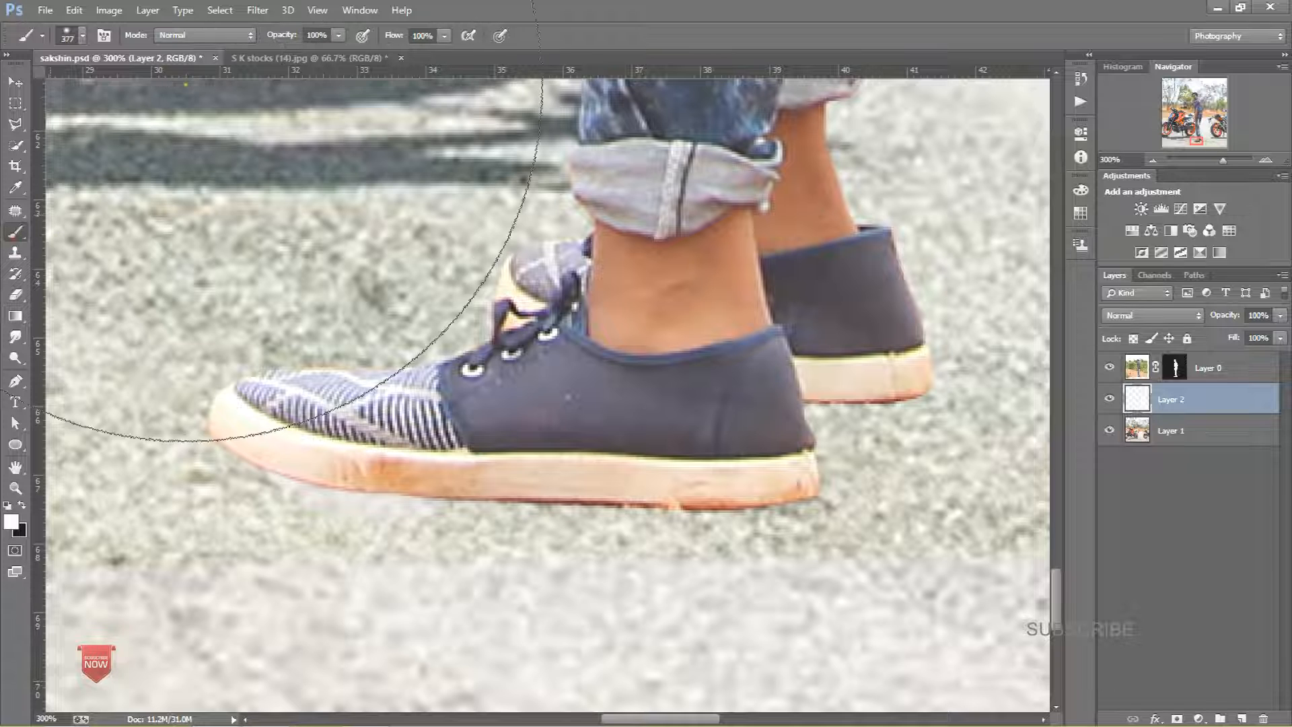
{"action": "left_click", "coordinate": [340, 38]}
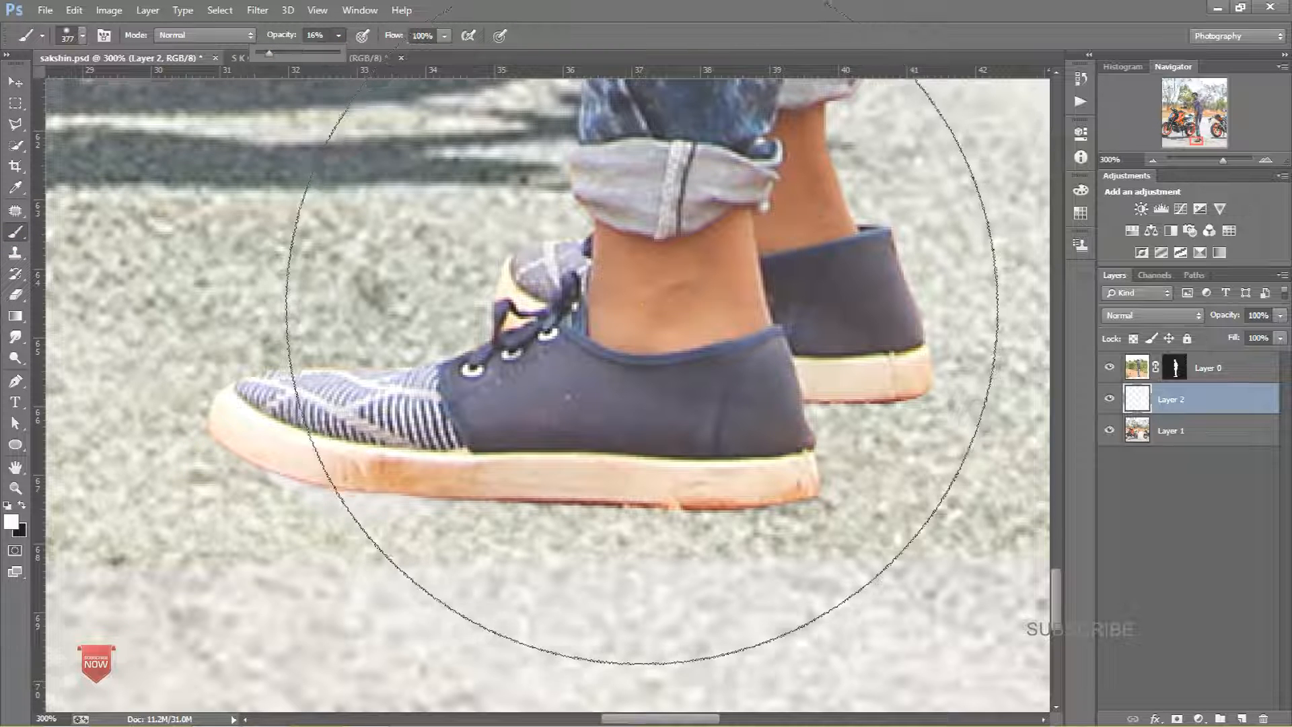
{"action": "left_click_drag", "start_coordinate": [642, 304], "coordinate": [349, 315]}
{"action": "key", "text": "ctrl+z"}
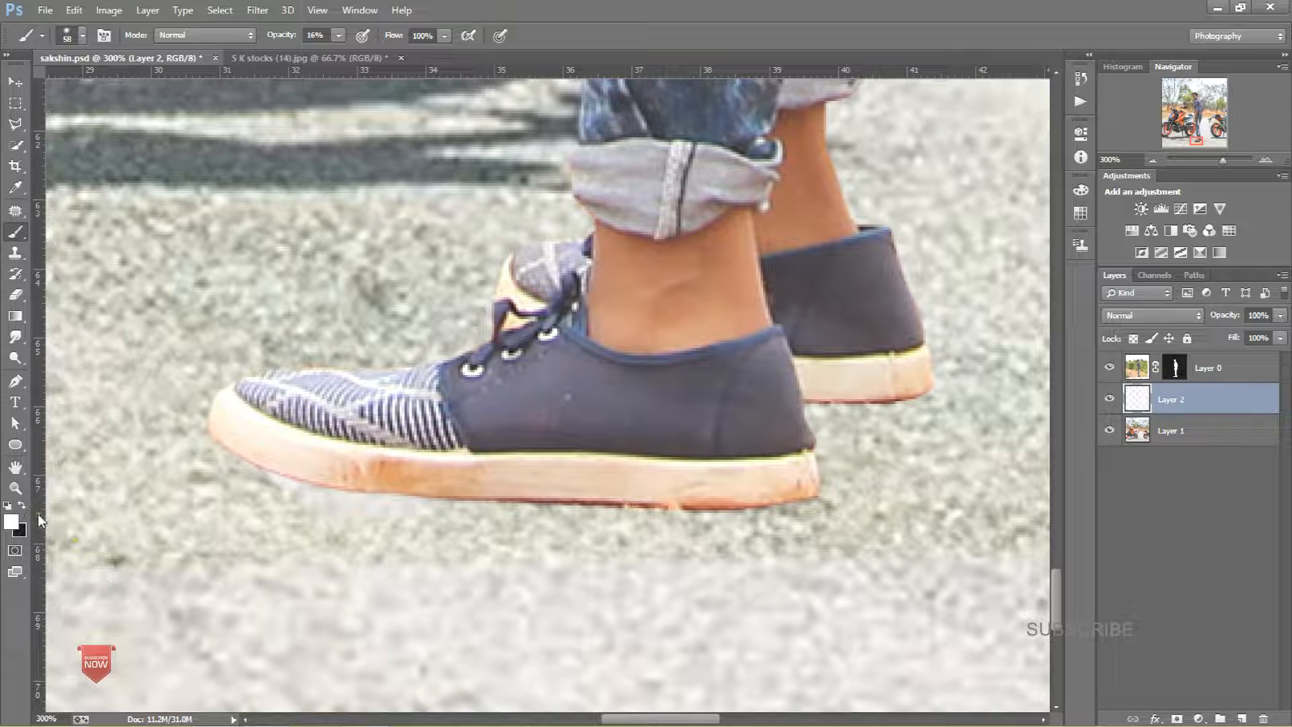
Step: Paint a soft dark shadow on the ground beneath the shoes on the new layer
{"action": "mouse_move", "coordinate": [199, 454]}
{"action": "left_mouse_down"}
{"action": "mouse_move", "coordinate": [764, 496]}
{"action": "mouse_move", "coordinate": [386, 499]}
{"action": "left_mouse_up"}
{"action": "mouse_move", "coordinate": [757, 589]}
{"action": "left_mouse_down"}
{"action": "mouse_move", "coordinate": [367, 517]}
{"action": "mouse_move", "coordinate": [881, 609]}
{"action": "left_mouse_up"}
{"action": "mouse_move", "coordinate": [842, 571]}
{"action": "left_mouse_down"}
{"action": "mouse_move", "coordinate": [359, 499]}
{"action": "mouse_move", "coordinate": [744, 628]}
{"action": "left_mouse_up"}
{"action": "left_click_drag", "start_coordinate": [465, 573], "coordinate": [971, 637]}
{"action": "left_click_drag", "start_coordinate": [674, 522], "coordinate": [409, 402]}
{"action": "left_click_drag", "start_coordinate": [331, 409], "coordinate": [1053, 651]}
Step: Undo the last four shadow strokes
{"action": "key", "text": "ctrl+minus"}
{"action": "key", "text": "ctrl+minus"}
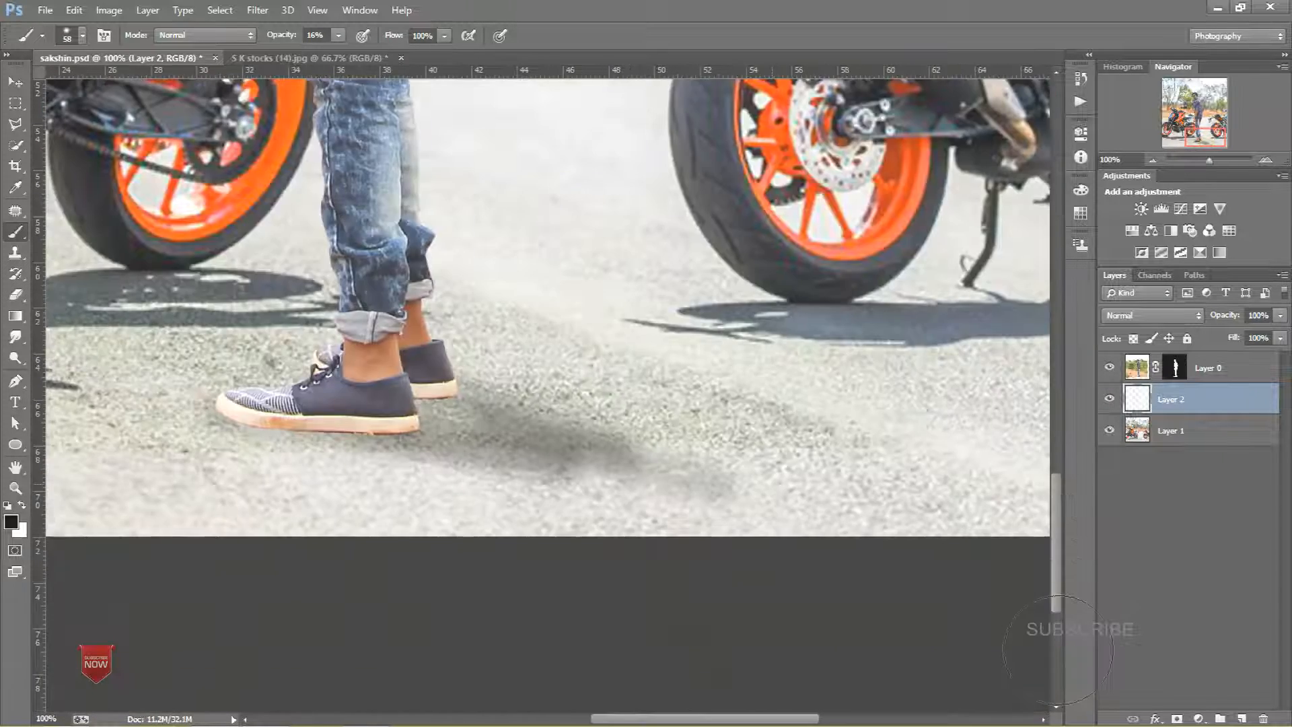
{"action": "left_click_drag", "start_coordinate": [785, 494], "coordinate": [1066, 591]}
{"action": "key", "text": "ctrl+z"}
{"action": "key", "text": "ctrl+alt+z"}
{"action": "key", "text": "ctrl+alt+z"}
{"action": "key", "text": "ctrl+alt+z"}
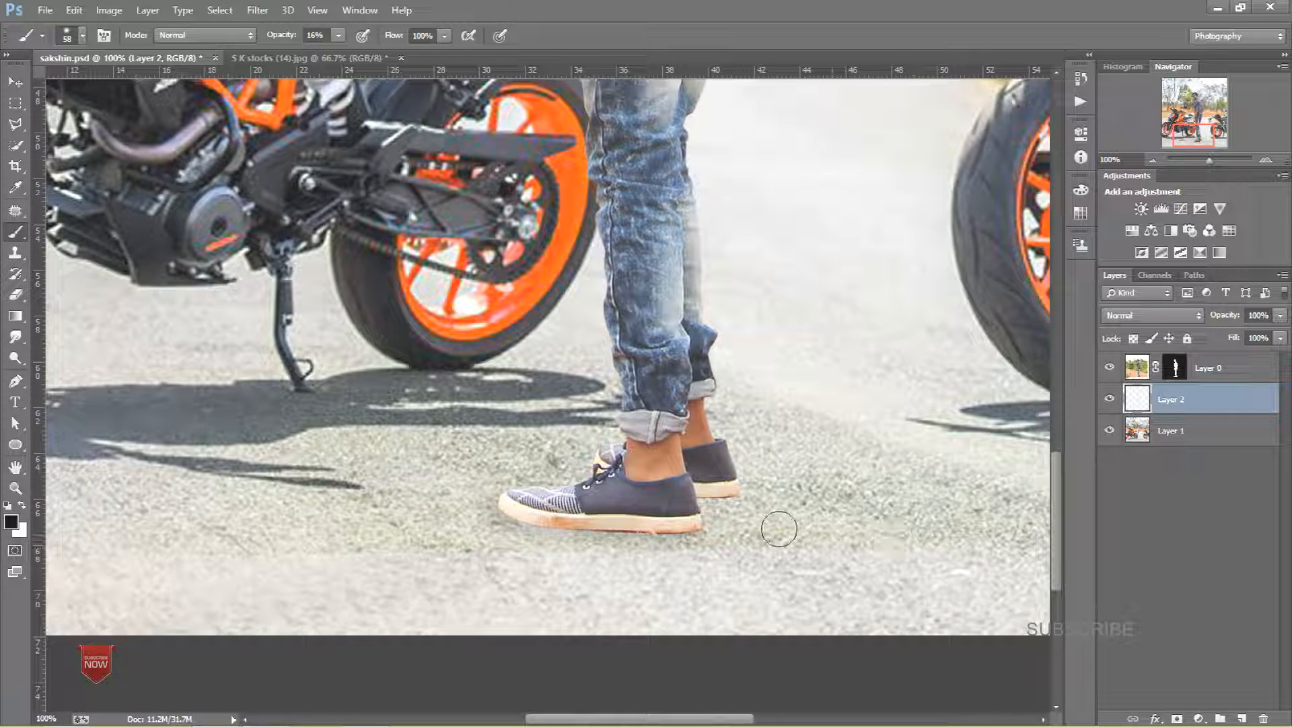
Step: Resize the brush and repaint the shadow under the shoes, undoing two strokes along the way
{"action": "right_click", "coordinate": [647, 539], "text": "alt"}
{"action": "mouse_move", "coordinate": [474, 537]}
{"action": "left_mouse_down"}
{"action": "mouse_move", "coordinate": [811, 525]}
{"action": "mouse_move", "coordinate": [603, 519]}
{"action": "left_mouse_up"}
{"action": "left_click_drag", "start_coordinate": [503, 515], "coordinate": [798, 506]}
{"action": "left_click_drag", "start_coordinate": [578, 492], "coordinate": [770, 495]}
{"action": "key", "text": "ctrl+alt+z"}
{"action": "key", "text": "ctrl+alt+z"}
{"action": "left_click_drag", "start_coordinate": [538, 512], "coordinate": [822, 548]}
{"action": "left_click_drag", "start_coordinate": [577, 480], "coordinate": [849, 525]}
Step: Lower the shadow layer's opacity to 39% and move it above Layer 0
{"action": "key", "text": "ctrl+minus"}
{"action": "key", "text": "ctrl+minus"}
{"action": "key", "text": "ctrl+minus"}
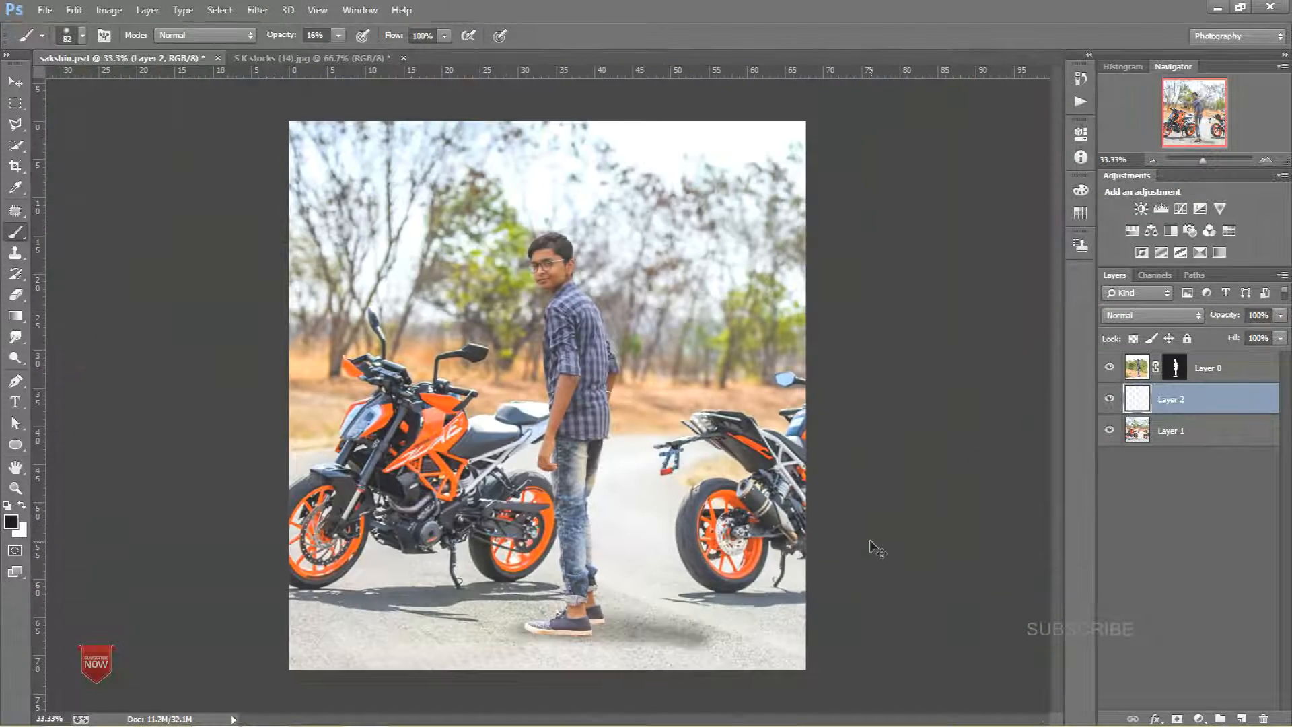
{"action": "left_click_drag", "start_coordinate": [1223, 337], "coordinate": [1242, 331]}
{"action": "left_click", "coordinate": [1167, 414]}
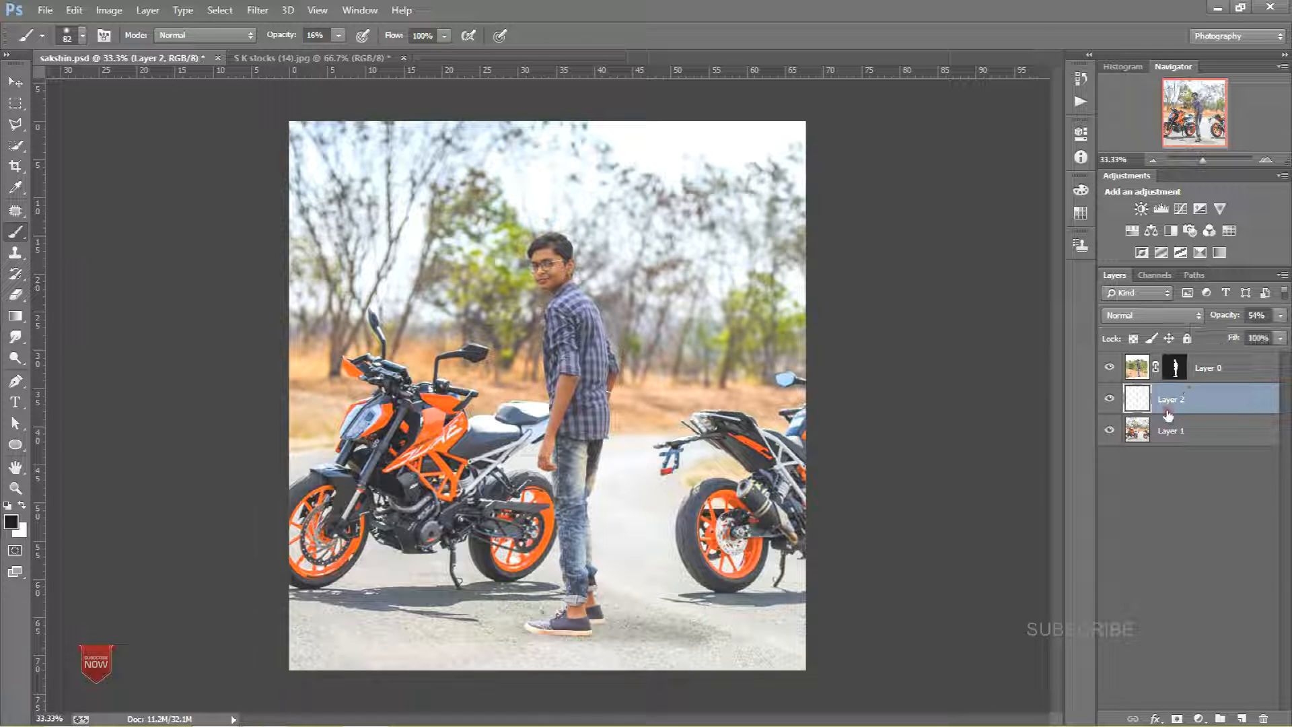
{"action": "left_click_drag", "start_coordinate": [1199, 392], "coordinate": [1198, 361]}
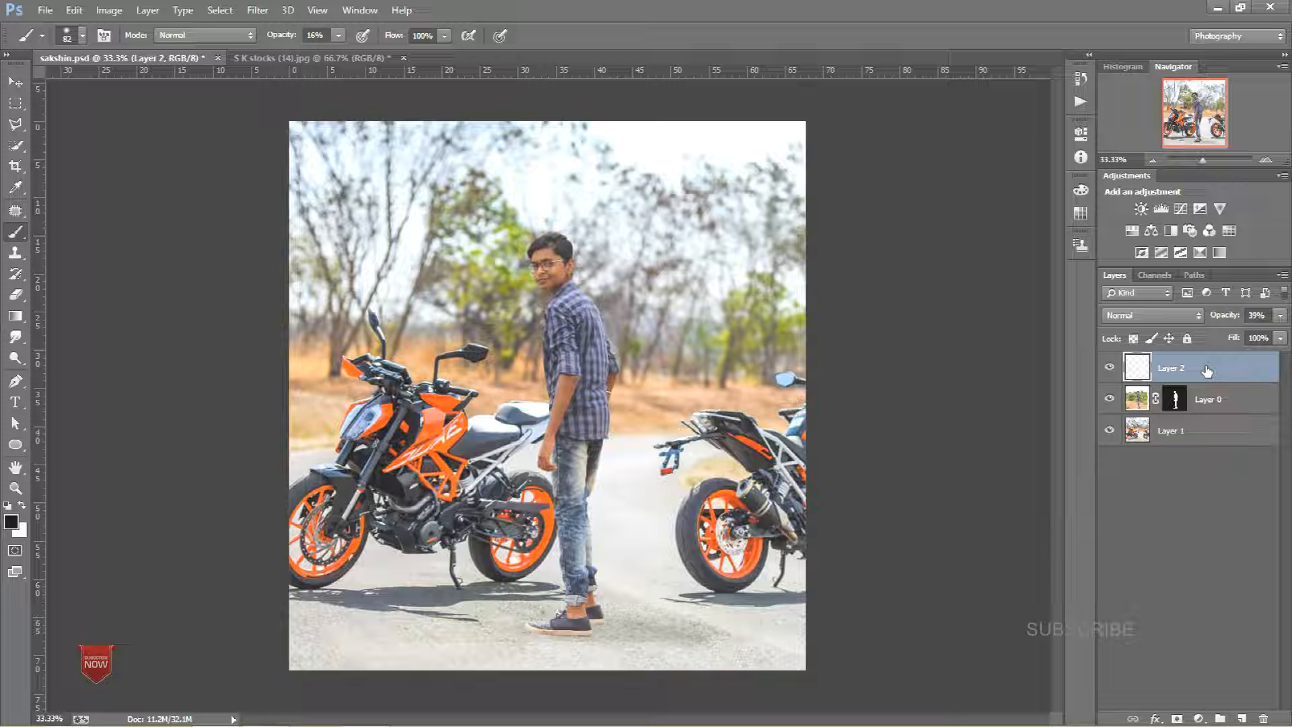
Step: Set the shadow layer's blend mode to Multiply
{"action": "left_click", "coordinate": [1177, 316]}
{"action": "left_click", "coordinate": [1130, 66]}
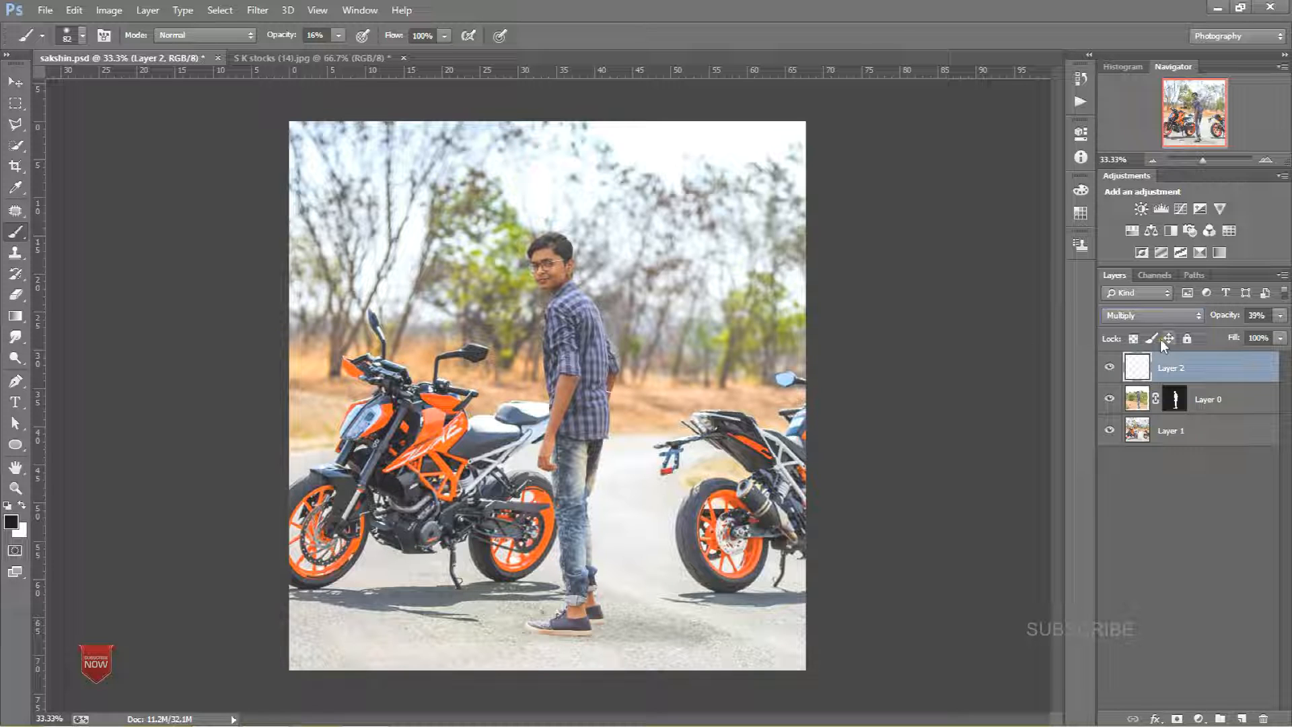
{"action": "left_click_drag", "start_coordinate": [1199, 380], "coordinate": [1198, 381]}
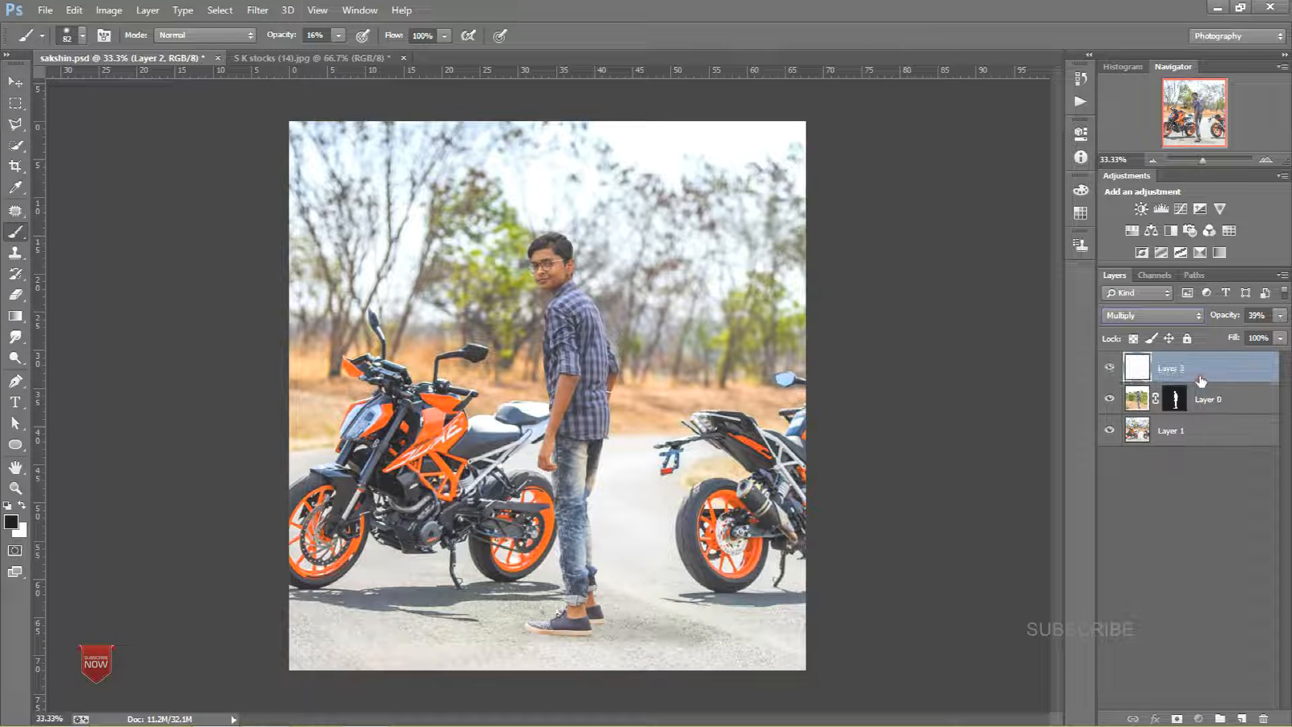
Step: Duplicate the background Layer 1
{"action": "left_click", "coordinate": [1191, 439]}
{"action": "left_click_drag", "start_coordinate": [1184, 453], "coordinate": [1241, 719]}
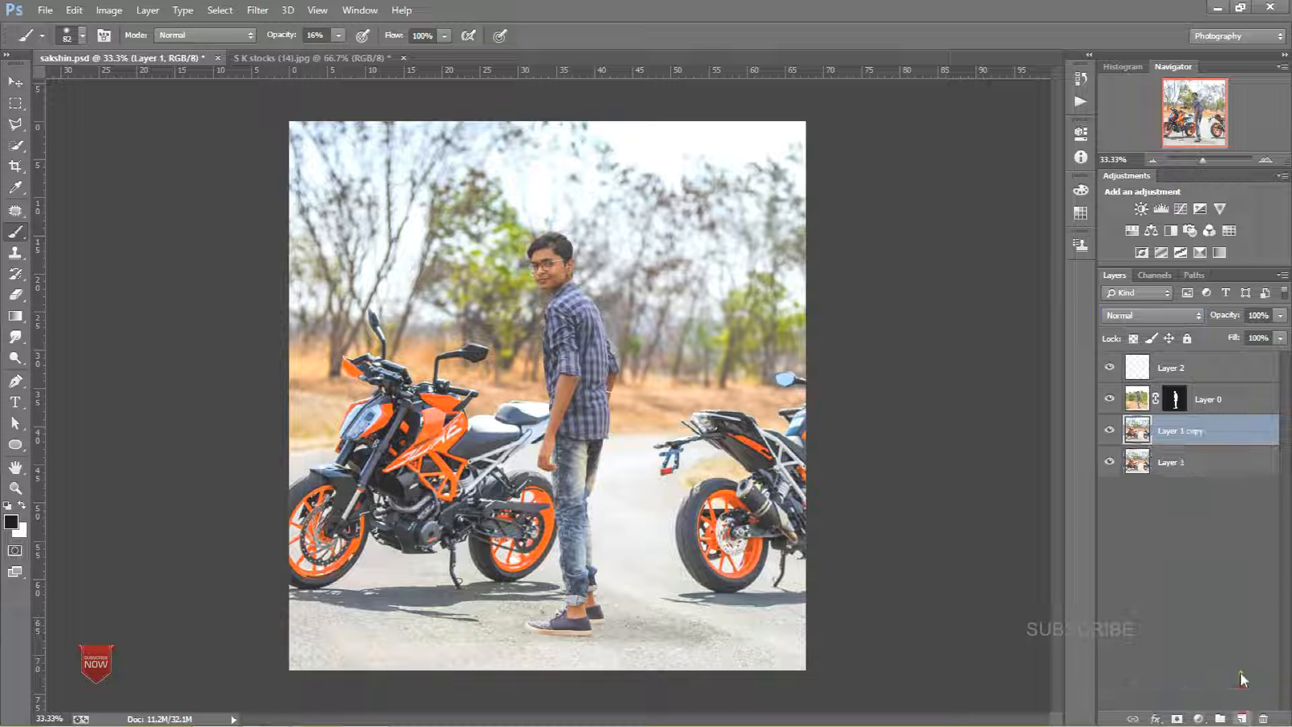
Step: Apply a Gaussian Blur to the Layer 1 copy
{"action": "left_click", "coordinate": [257, 10]}
{"action": "mouse_move", "coordinate": [283, 189]}
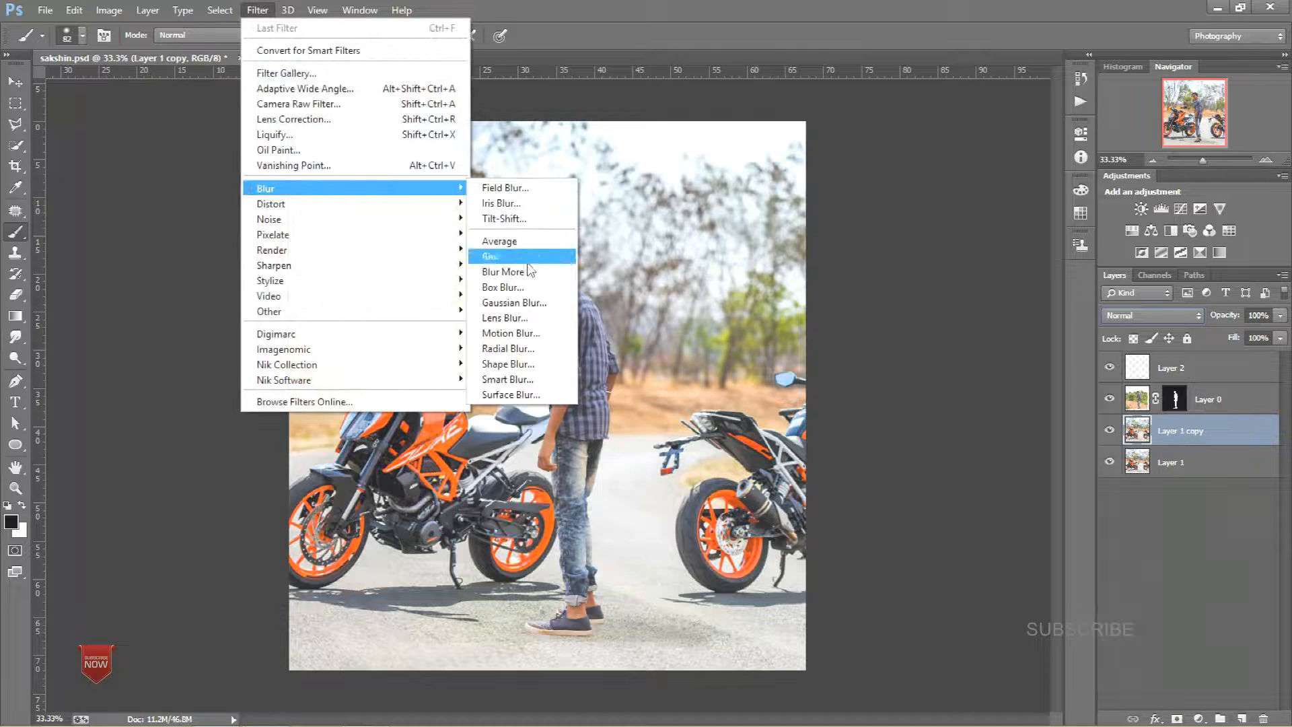
{"action": "left_click", "coordinate": [522, 307]}
{"action": "left_click_drag", "start_coordinate": [955, 393], "coordinate": [889, 400]}
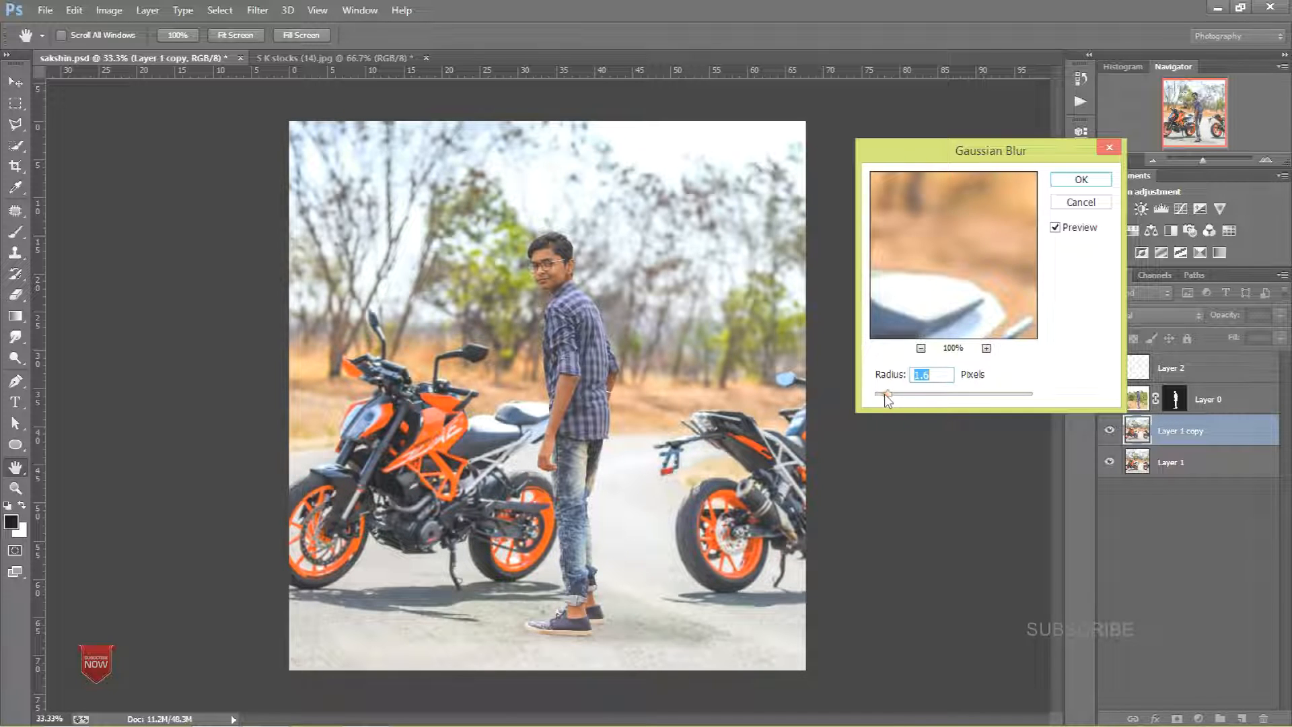
{"action": "left_click", "coordinate": [1081, 179]}
Step: Add a layer mask to the blurred Layer 1 copy, resize the brush, and set brush opacity to 100%
{"action": "key", "text": "b"}
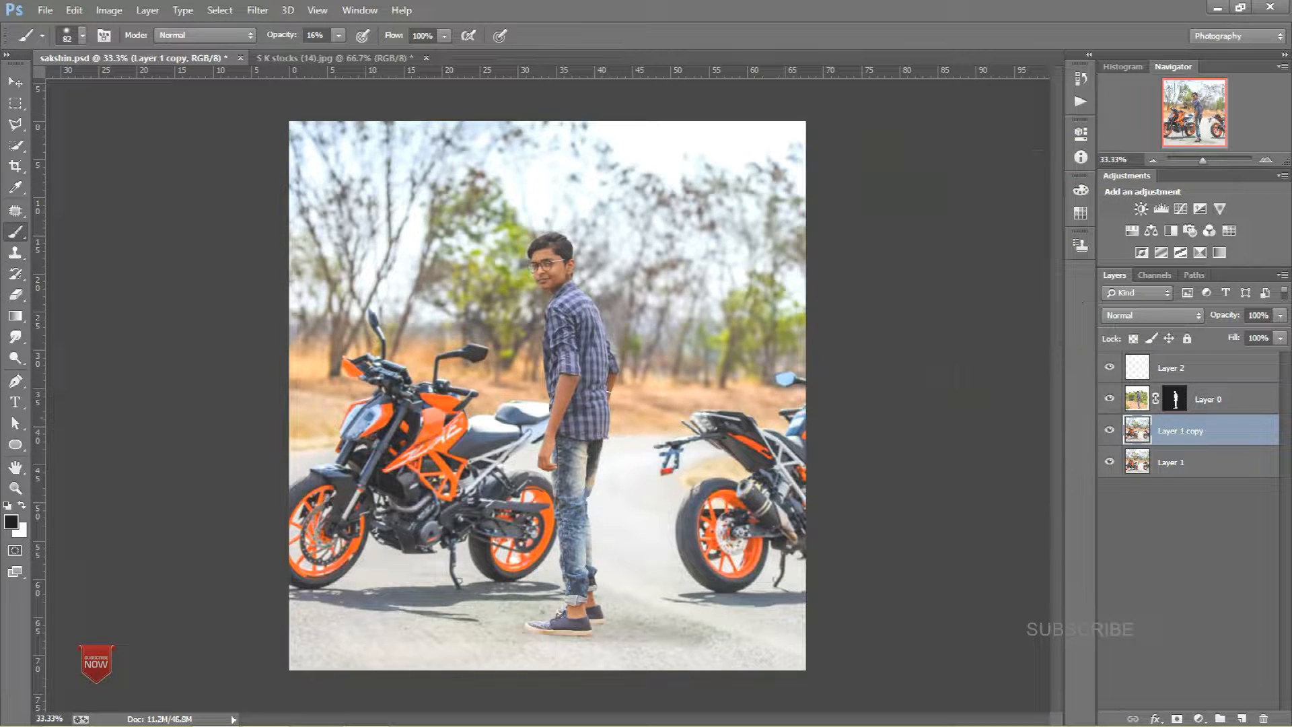
{"action": "left_click", "coordinate": [16, 295]}
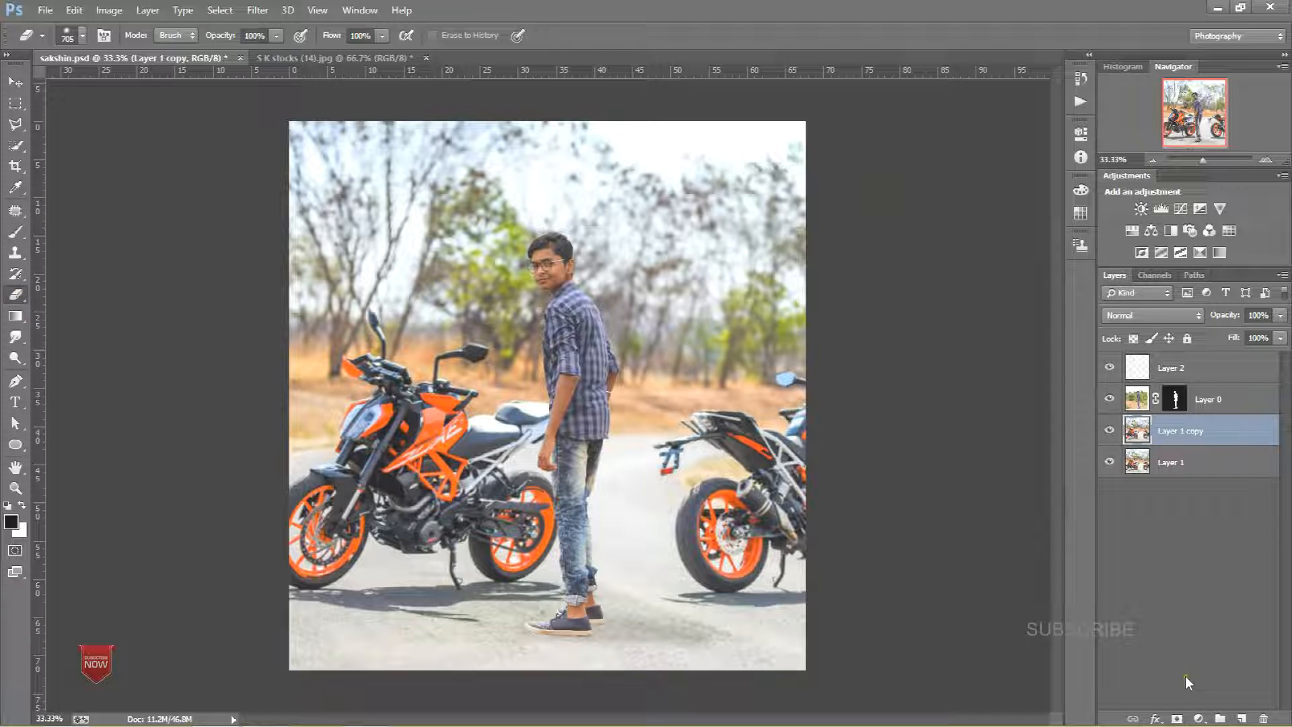
{"action": "left_click", "coordinate": [1176, 718]}
{"action": "left_click", "coordinate": [14, 231]}
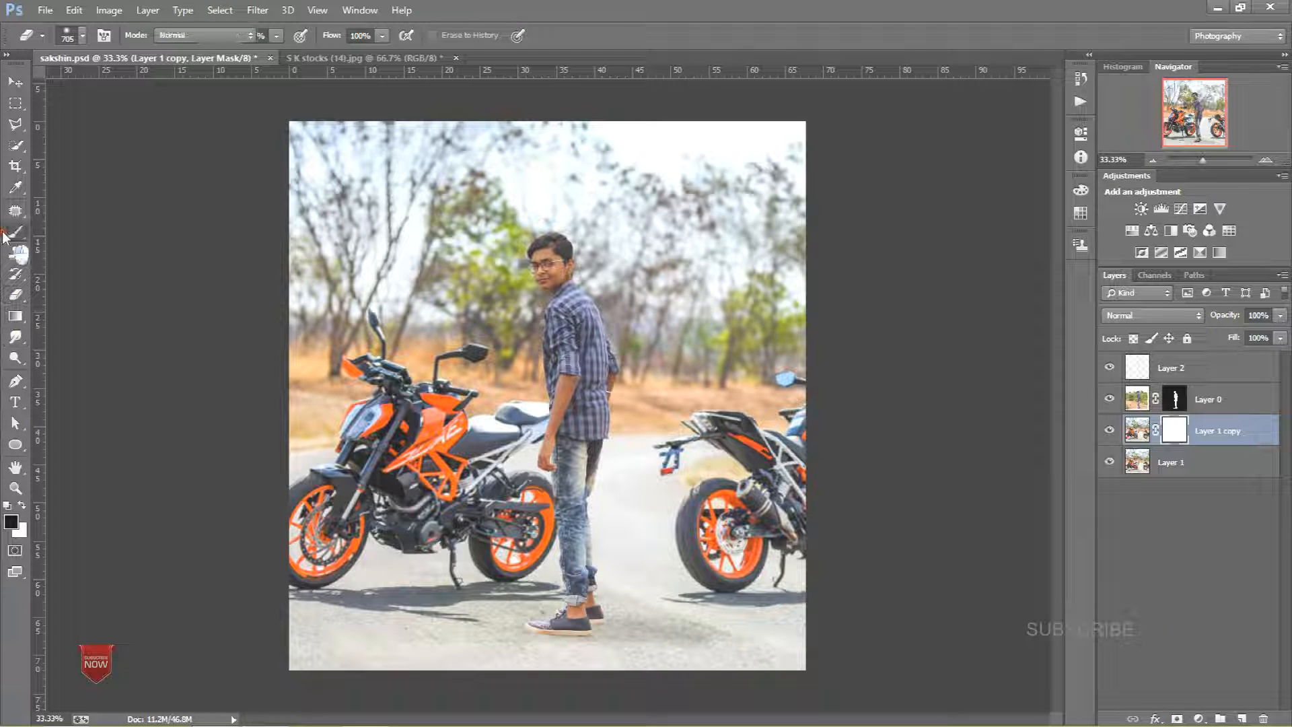
{"action": "left_click_drag", "start_coordinate": [415, 557], "coordinate": [474, 564]}
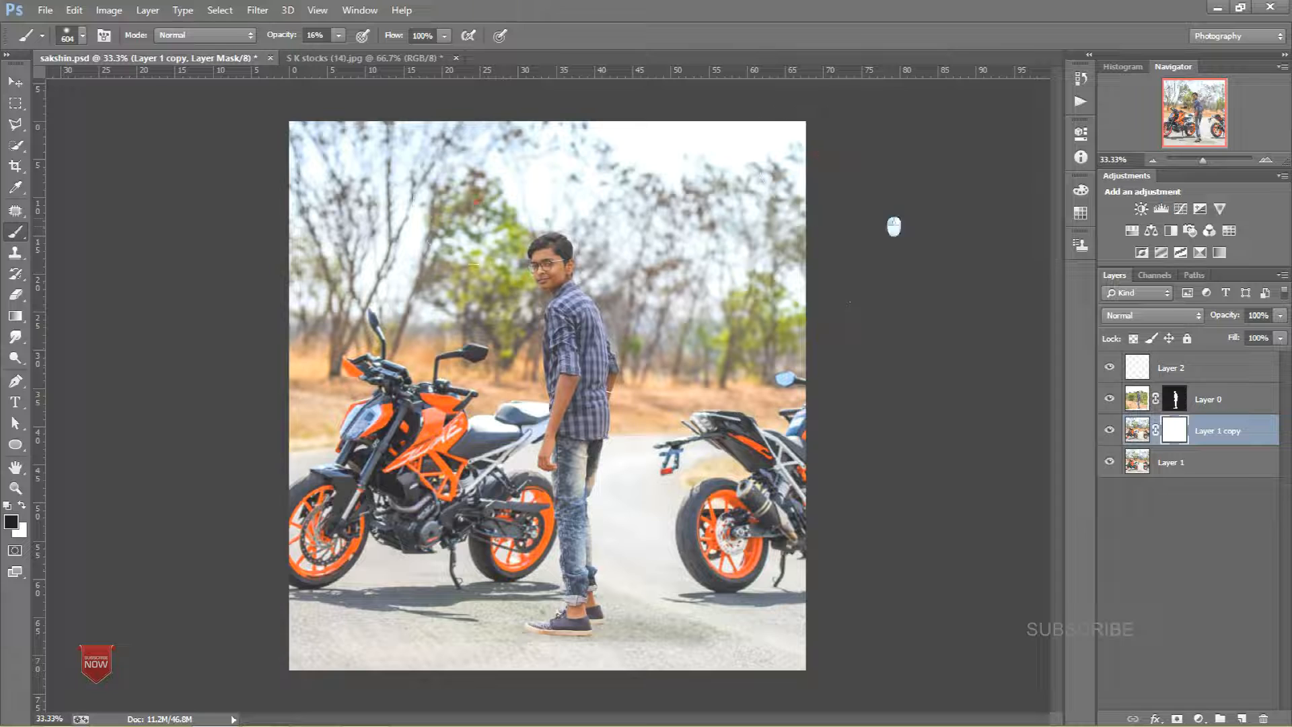
{"action": "left_click_drag", "start_coordinate": [353, 258], "coordinate": [620, 260]}
{"action": "left_click", "coordinate": [1112, 430]}
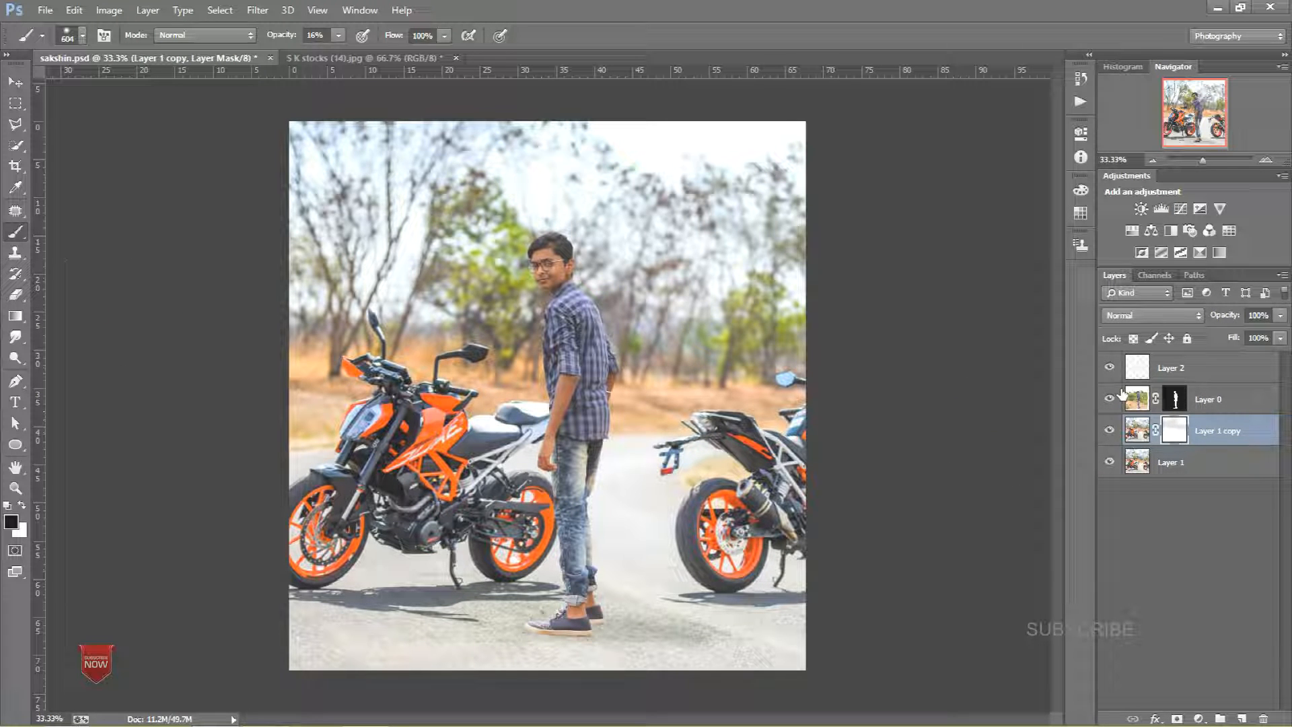
{"action": "key", "text": "0"}
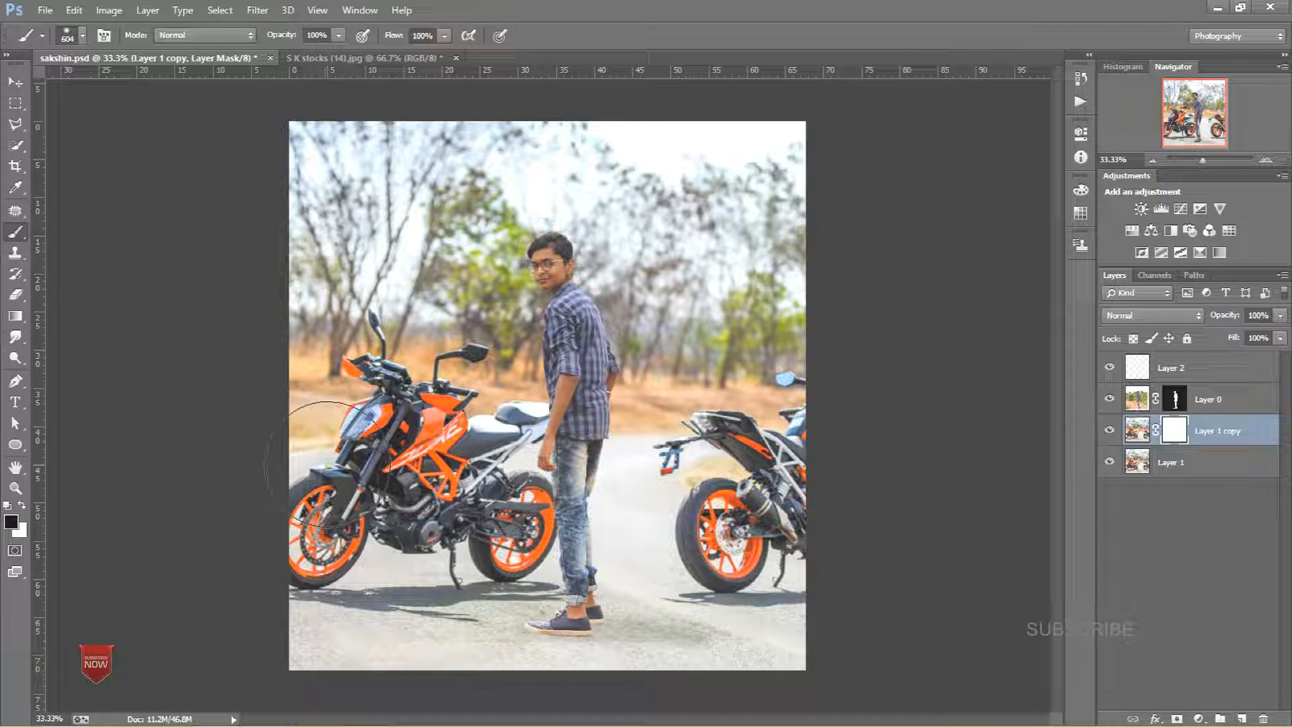
Step: Paint black on the mask over the ground and motorcycle shadows to restore their sharpness
{"action": "key", "text": "ctrl+plus"}
{"action": "key", "text": "ctrl+plus"}
{"action": "key", "text": "ctrl+plus"}
{"action": "mouse_move", "coordinate": [473, 539]}
{"action": "left_mouse_down"}
{"action": "mouse_move", "coordinate": [462, 474]}
{"action": "mouse_move", "coordinate": [582, 399]}
{"action": "mouse_move", "coordinate": [523, 407]}
{"action": "mouse_move", "coordinate": [358, 391]}
{"action": "left_mouse_up"}
{"action": "key", "text": "ctrl+r"}
{"action": "left_click_drag", "start_coordinate": [508, 426], "coordinate": [700, 431]}
{"action": "left_click_drag", "start_coordinate": [448, 390], "coordinate": [845, 385]}
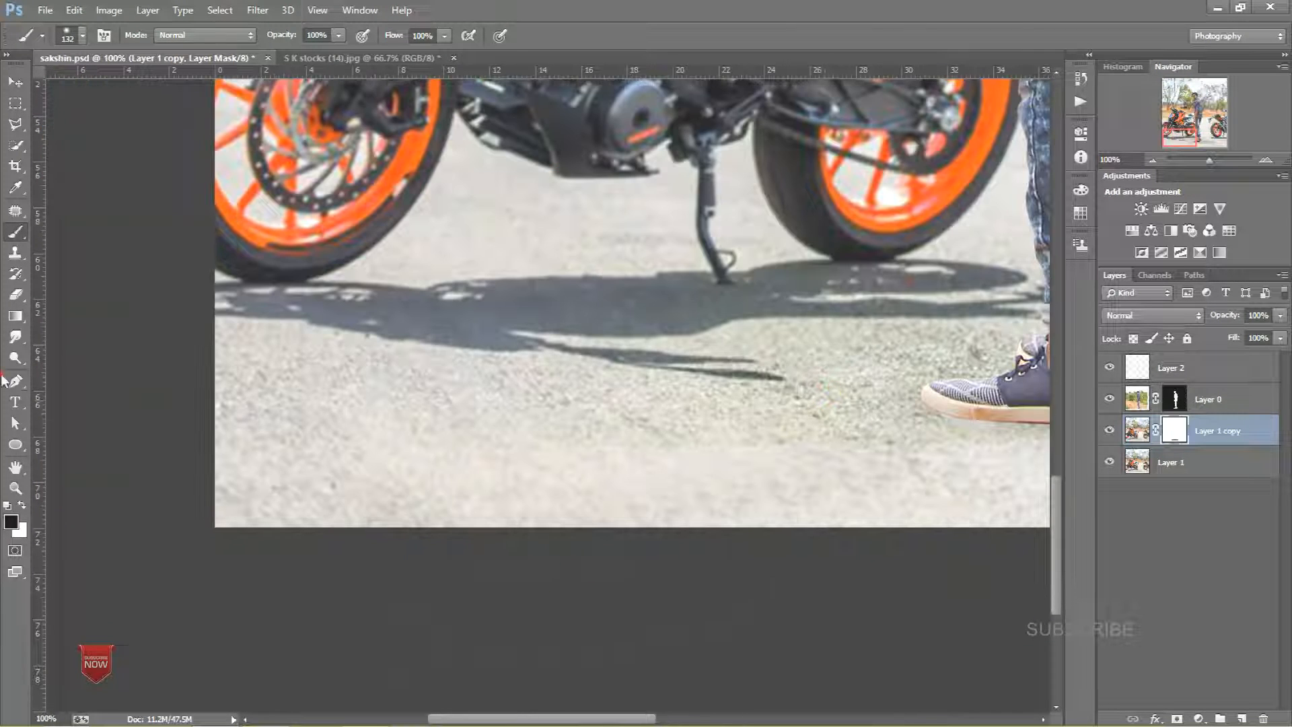
{"action": "left_click_drag", "start_coordinate": [703, 374], "coordinate": [35, 382]}
{"action": "left_click_drag", "start_coordinate": [126, 418], "coordinate": [89, 437]}
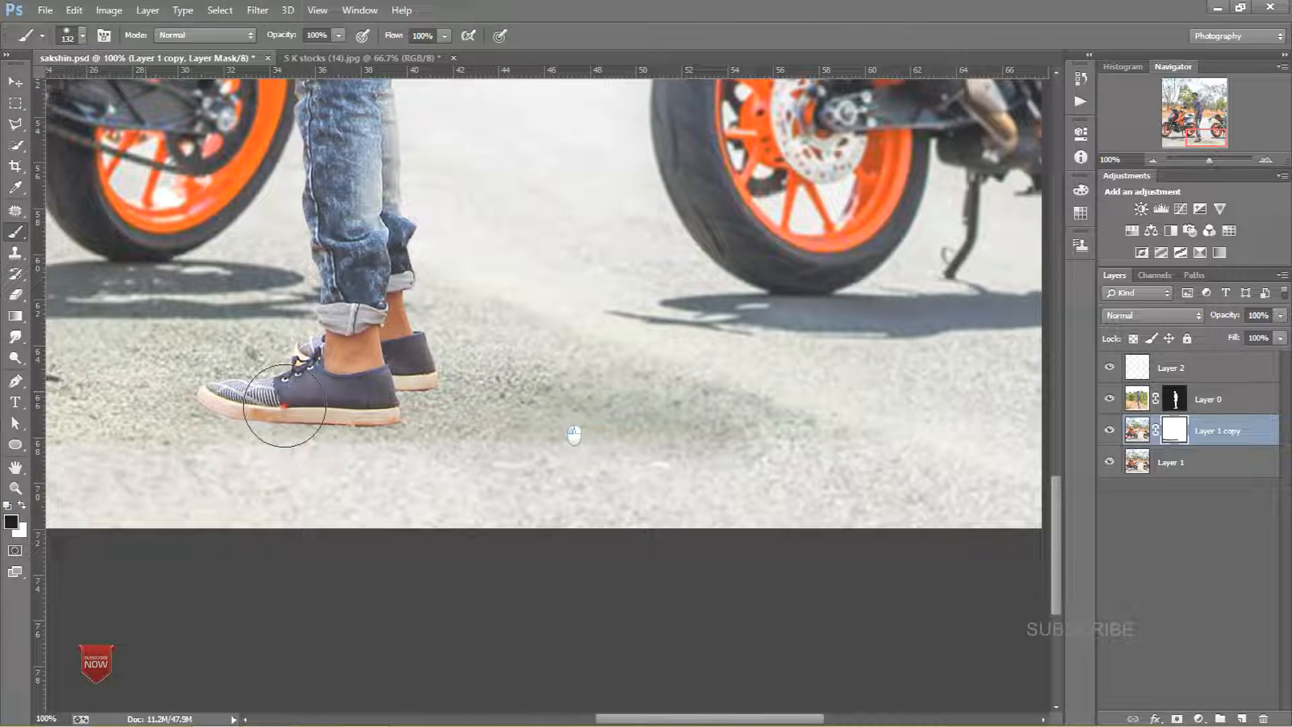
{"action": "left_click_drag", "start_coordinate": [813, 406], "coordinate": [126, 404]}
{"action": "left_click_drag", "start_coordinate": [302, 310], "coordinate": [680, 341]}
{"action": "left_click_drag", "start_coordinate": [181, 350], "coordinate": [603, 357]}
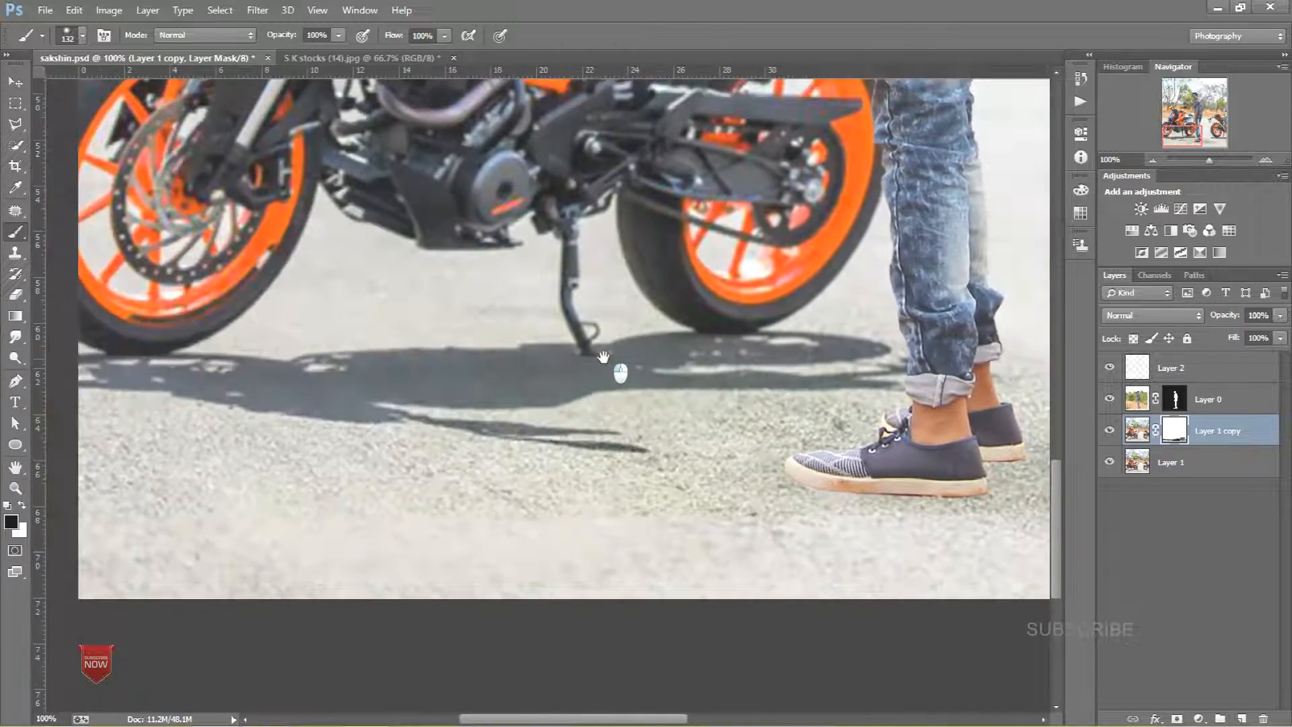
{"action": "left_click_drag", "start_coordinate": [494, 373], "coordinate": [794, 316]}
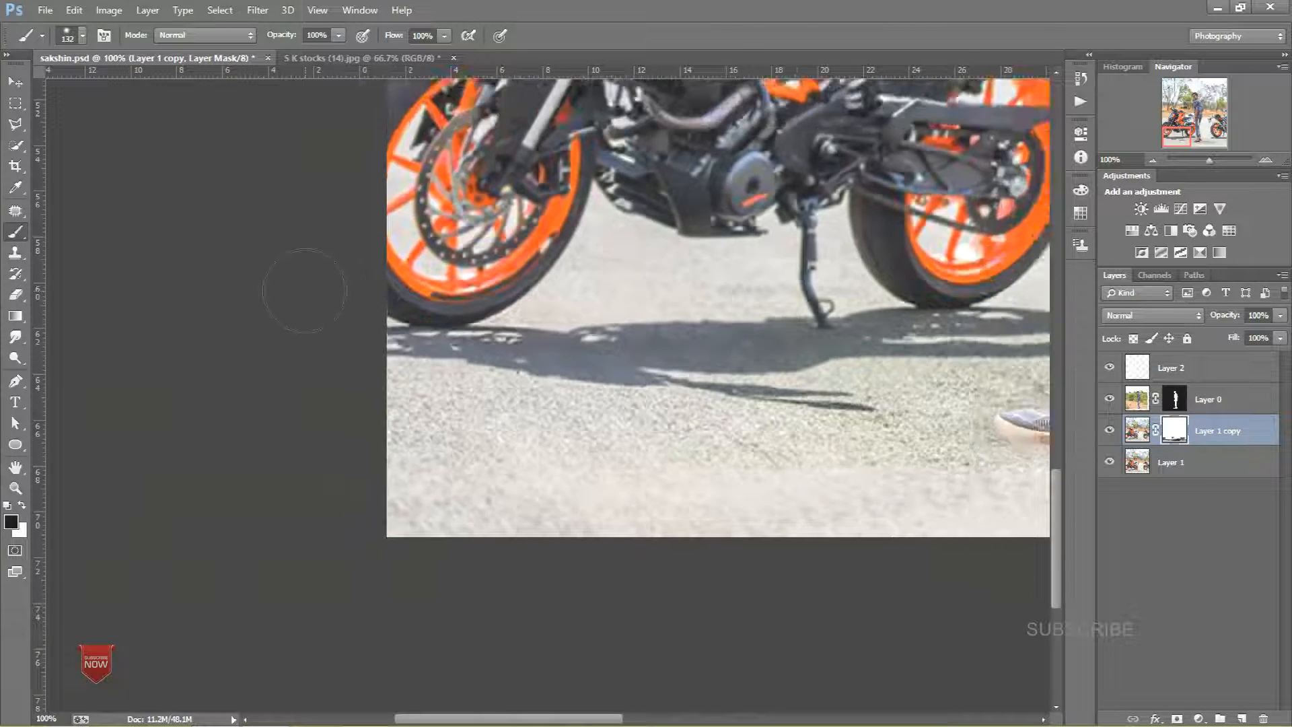
Step: Merge the blurred Layer 1 copy down into Layer 1
{"action": "key", "text": "ctrl+minus"}
{"action": "key", "text": "ctrl+minus"}
{"action": "key", "text": "ctrl+minus"}
{"action": "right_click", "coordinate": [1228, 422]}
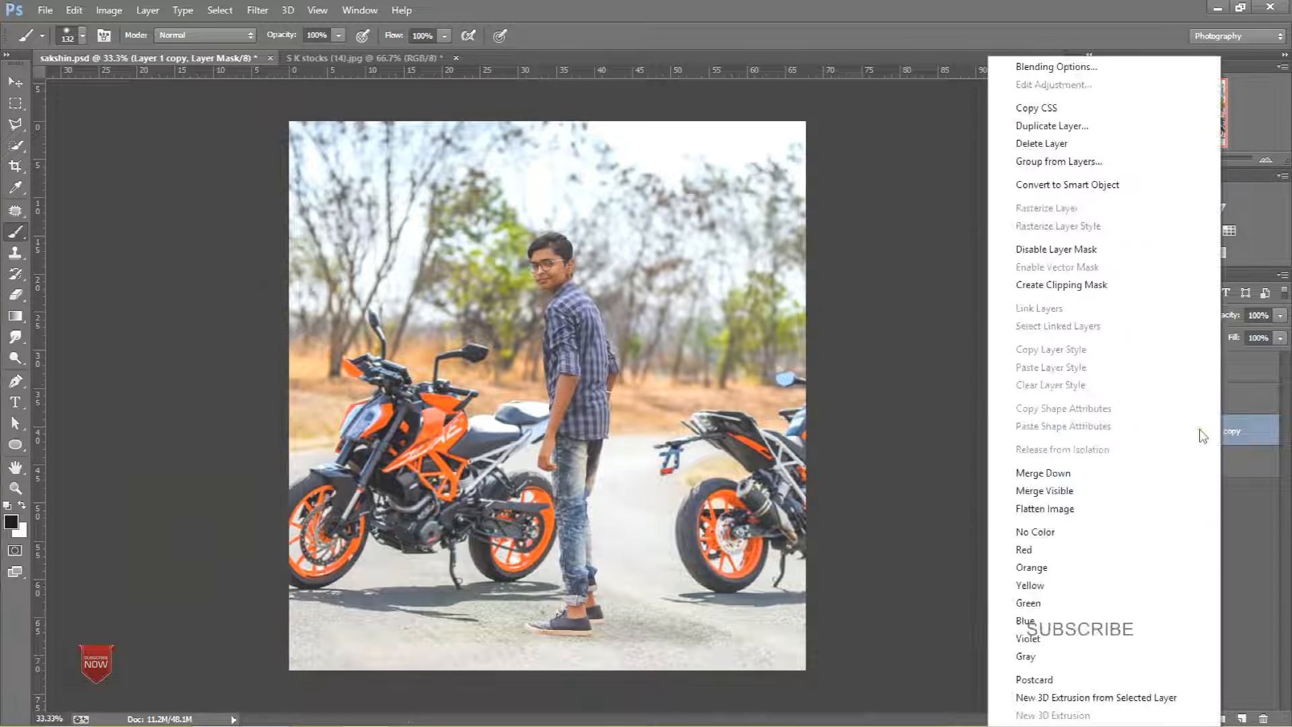
{"action": "left_click", "coordinate": [1095, 479]}
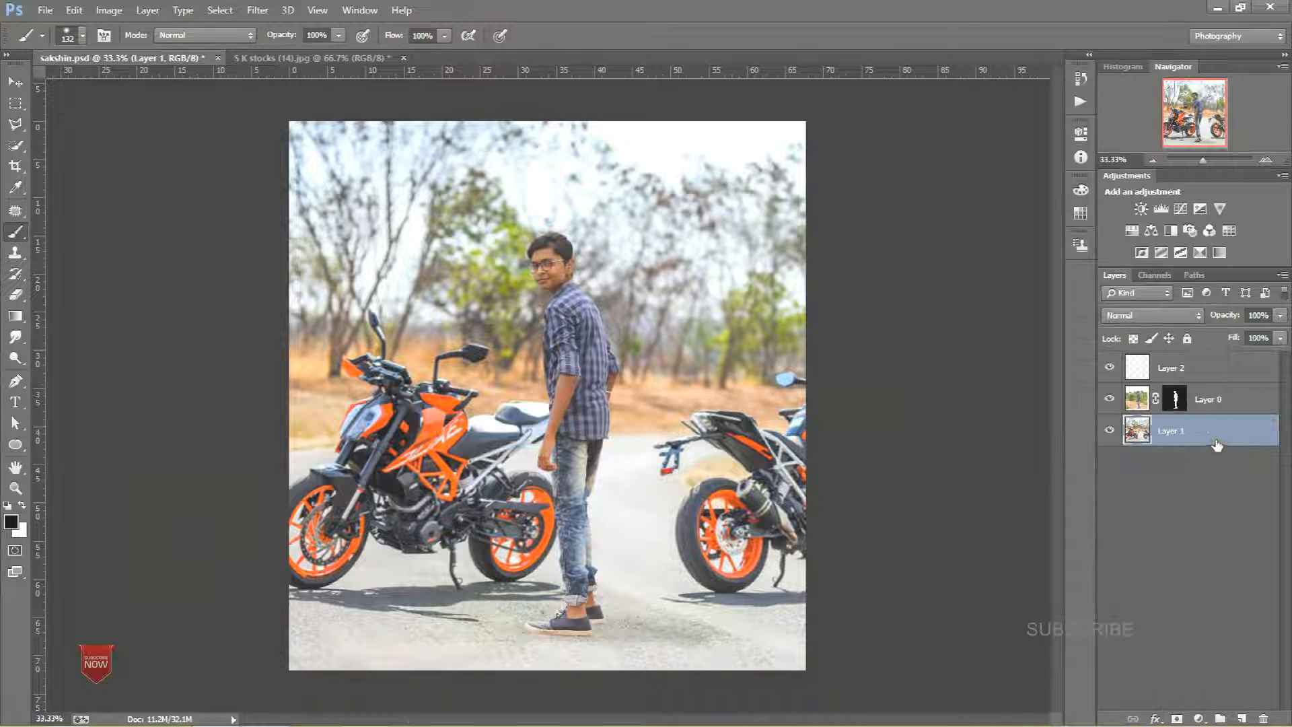
Step: Select Layer 0's mask and switch to the Burn tool with Midtones range at 100% exposure
{"action": "left_click", "coordinate": [1215, 401]}
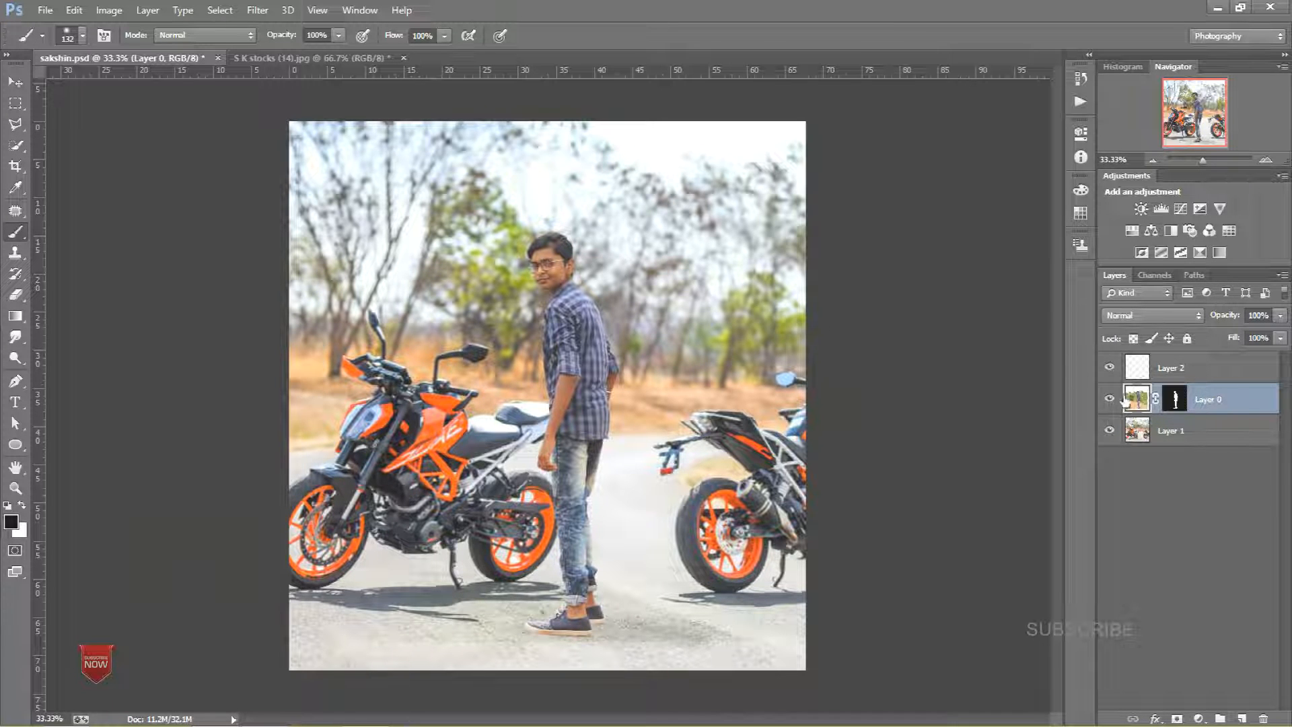
{"action": "left_click", "coordinate": [1177, 403]}
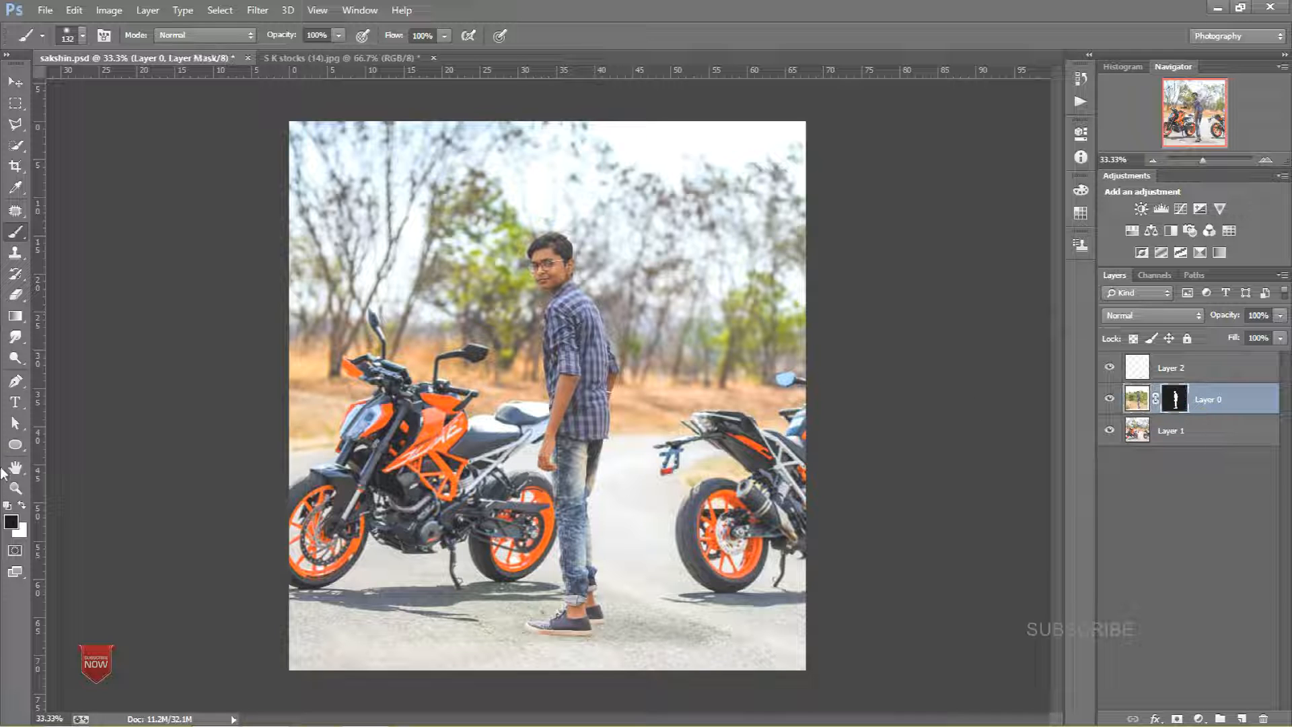
{"action": "right_click", "coordinate": [16, 358]}
{"action": "left_click", "coordinate": [84, 371]}
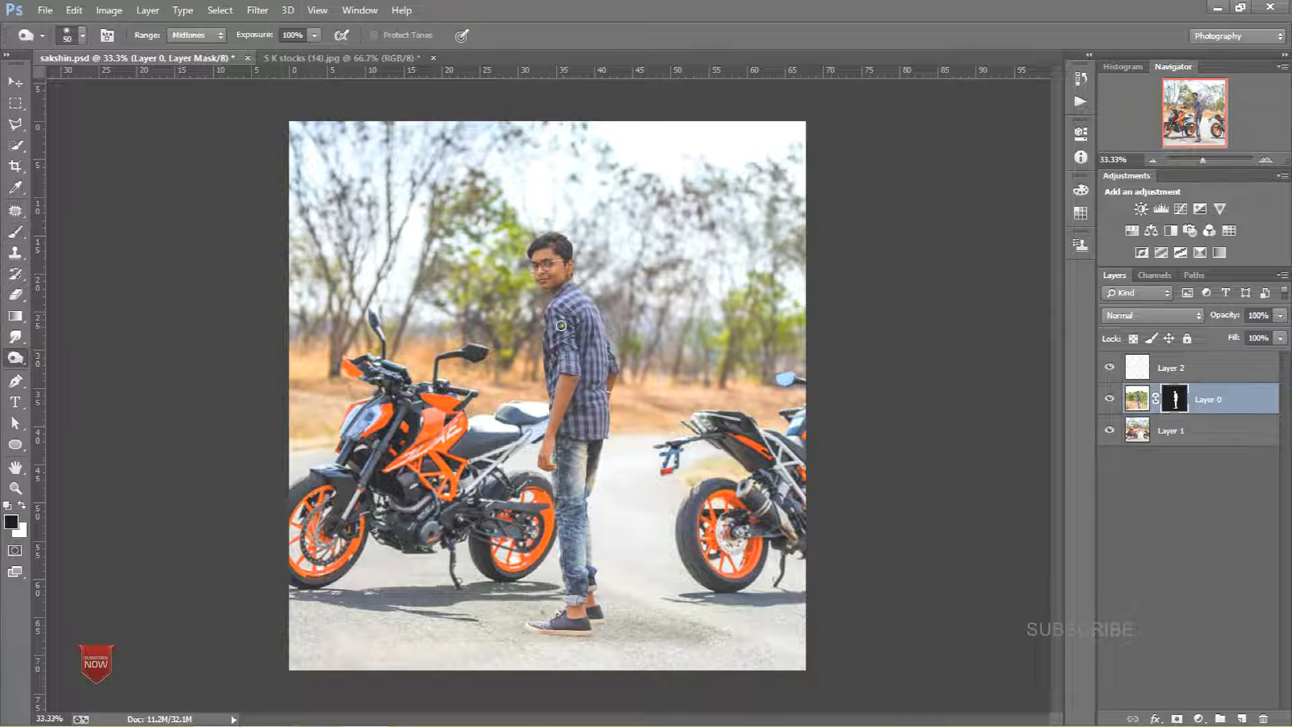
{"action": "key", "text": "ctrl+plus"}
{"action": "key", "text": "ctrl+plus"}
{"action": "key", "text": "ctrl+plus"}
{"action": "key", "text": "ctrl+plus"}
{"action": "key", "text": "ctrl+plus"}
{"action": "key", "text": "ctrl+plus"}
{"action": "left_click_drag", "start_coordinate": [502, 229], "coordinate": [525, 374]}
{"action": "left_click_drag", "start_coordinate": [561, 223], "coordinate": [565, 492]}
{"action": "left_click_drag", "start_coordinate": [460, 232], "coordinate": [497, 606]}
{"action": "scroll", "coordinate": [525, 572], "scroll_direction": "up", "scroll_amount": 10}
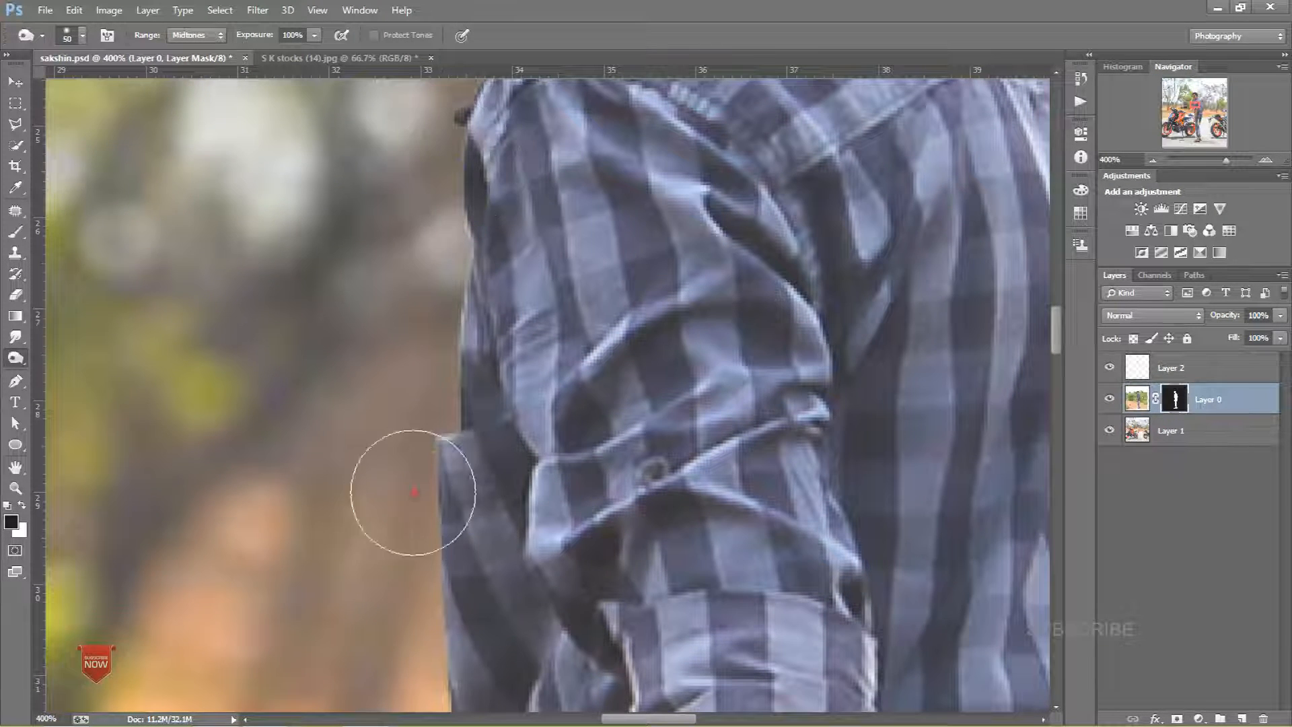
Step: Burn the mask edges around the person's neck, face and hair
{"action": "left_click_drag", "start_coordinate": [516, 303], "coordinate": [471, 409]}
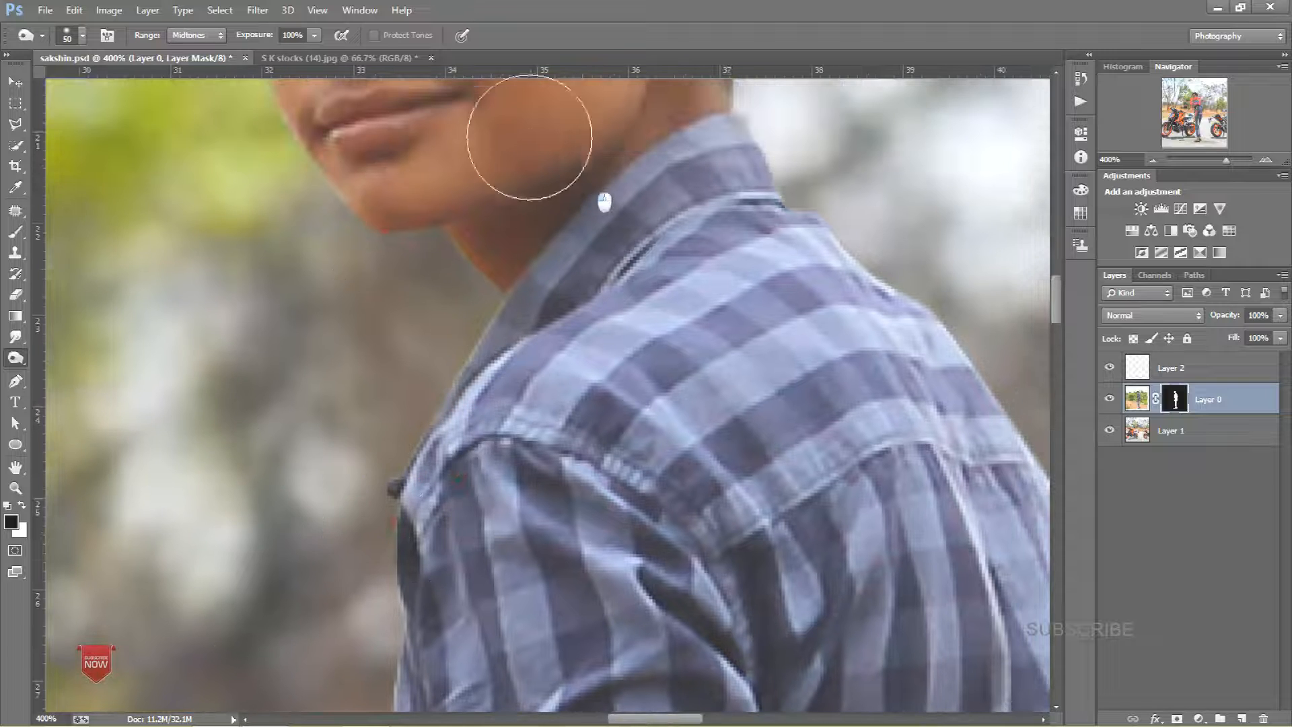
{"action": "left_click_drag", "start_coordinate": [537, 523], "coordinate": [530, 700]}
{"action": "left_click_drag", "start_coordinate": [430, 316], "coordinate": [417, 659]}
{"action": "key", "text": "super"}
{"action": "left_click_drag", "start_coordinate": [330, 266], "coordinate": [373, 336]}
{"action": "mouse_move", "coordinate": [434, 581]}
{"action": "left_mouse_down"}
{"action": "mouse_move", "coordinate": [382, 406]}
{"action": "mouse_move", "coordinate": [342, 145]}
{"action": "left_mouse_up"}
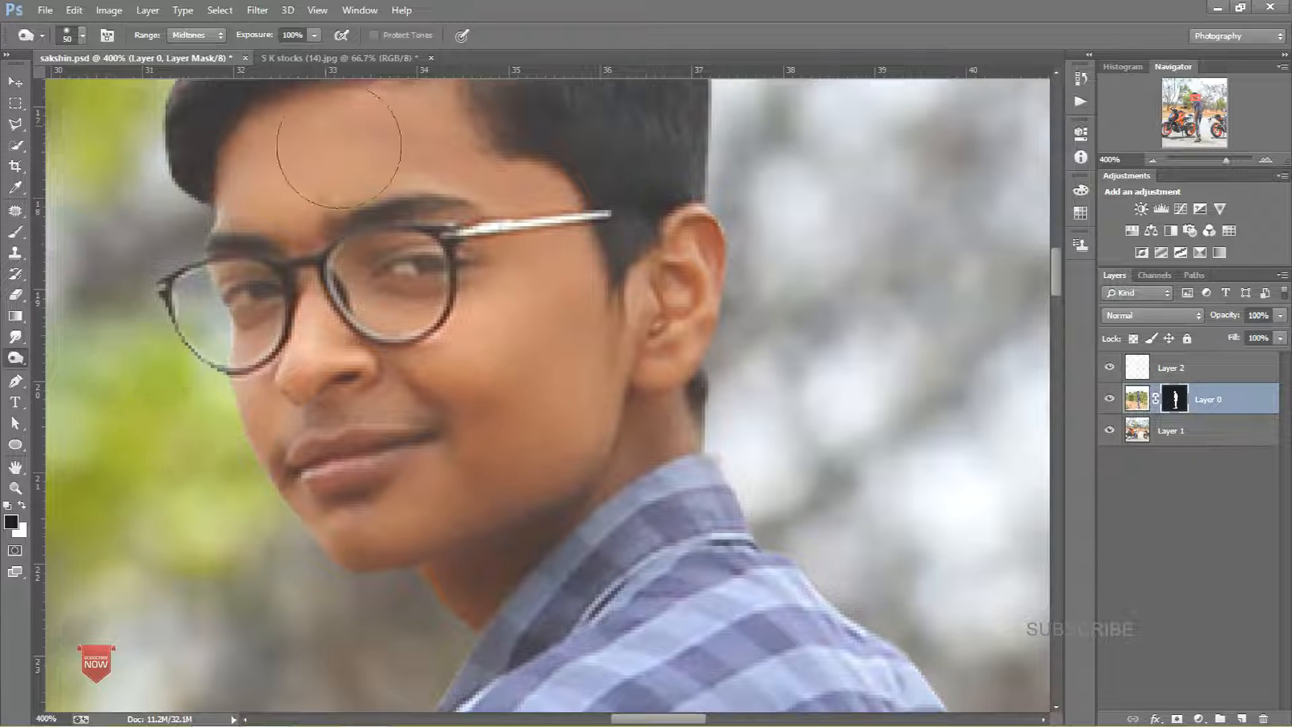
{"action": "mouse_move", "coordinate": [232, 271]}
{"action": "left_mouse_down"}
{"action": "mouse_move", "coordinate": [254, 369]}
{"action": "mouse_move", "coordinate": [263, 591]}
{"action": "left_mouse_up"}
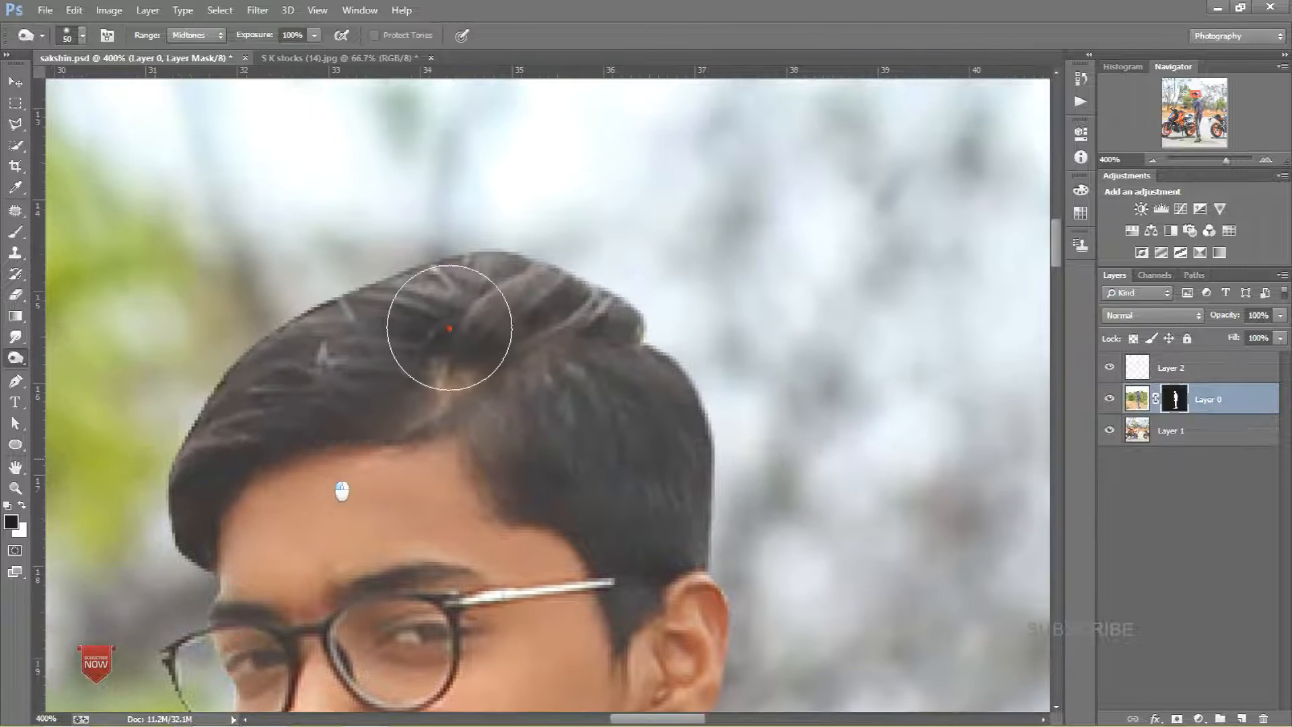
{"action": "left_click_drag", "start_coordinate": [735, 513], "coordinate": [565, 241]}
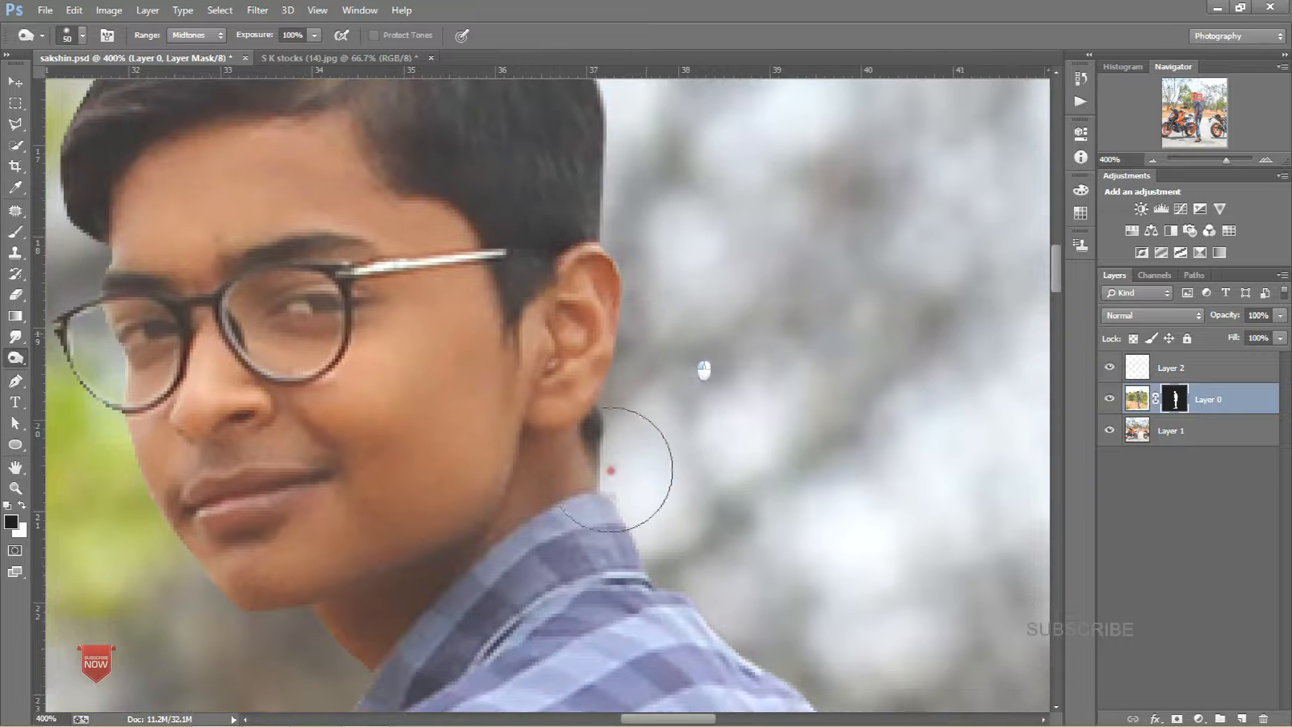
{"action": "left_click_drag", "start_coordinate": [707, 326], "coordinate": [231, 110]}
{"action": "left_click_drag", "start_coordinate": [593, 672], "coordinate": [424, 101]}
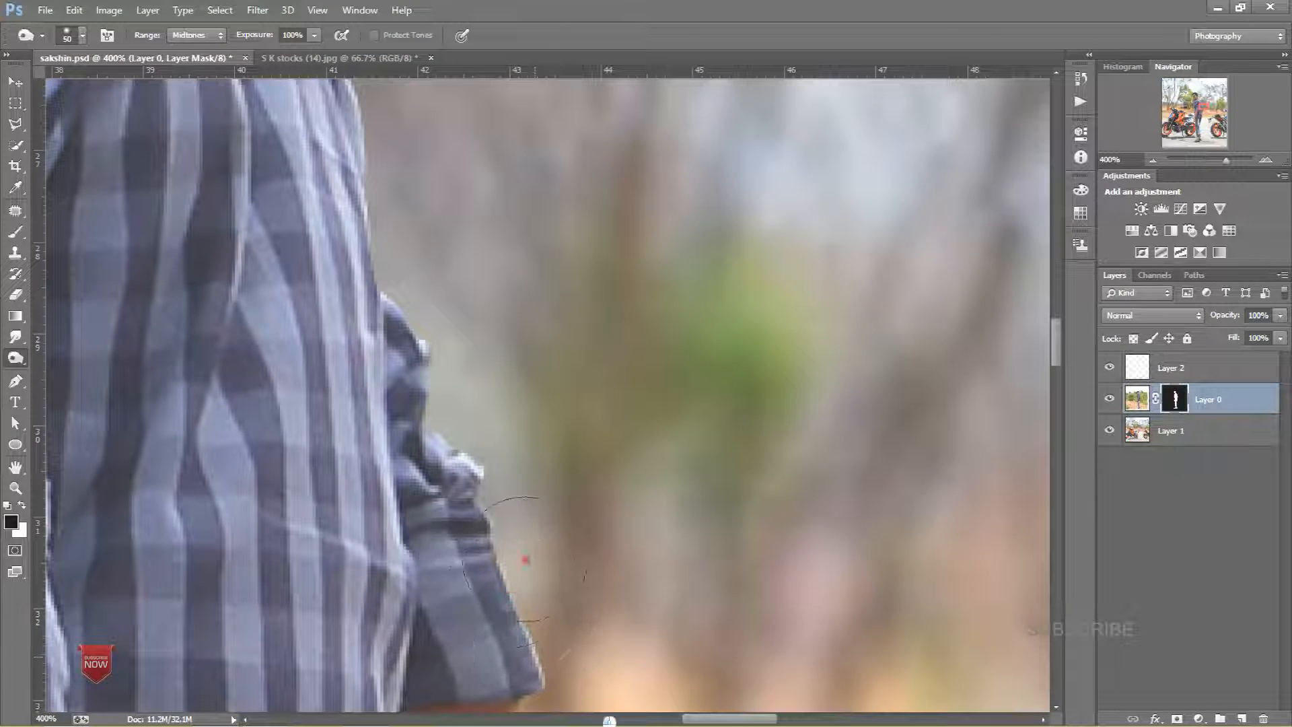
{"action": "left_click_drag", "start_coordinate": [461, 460], "coordinate": [318, 149]}
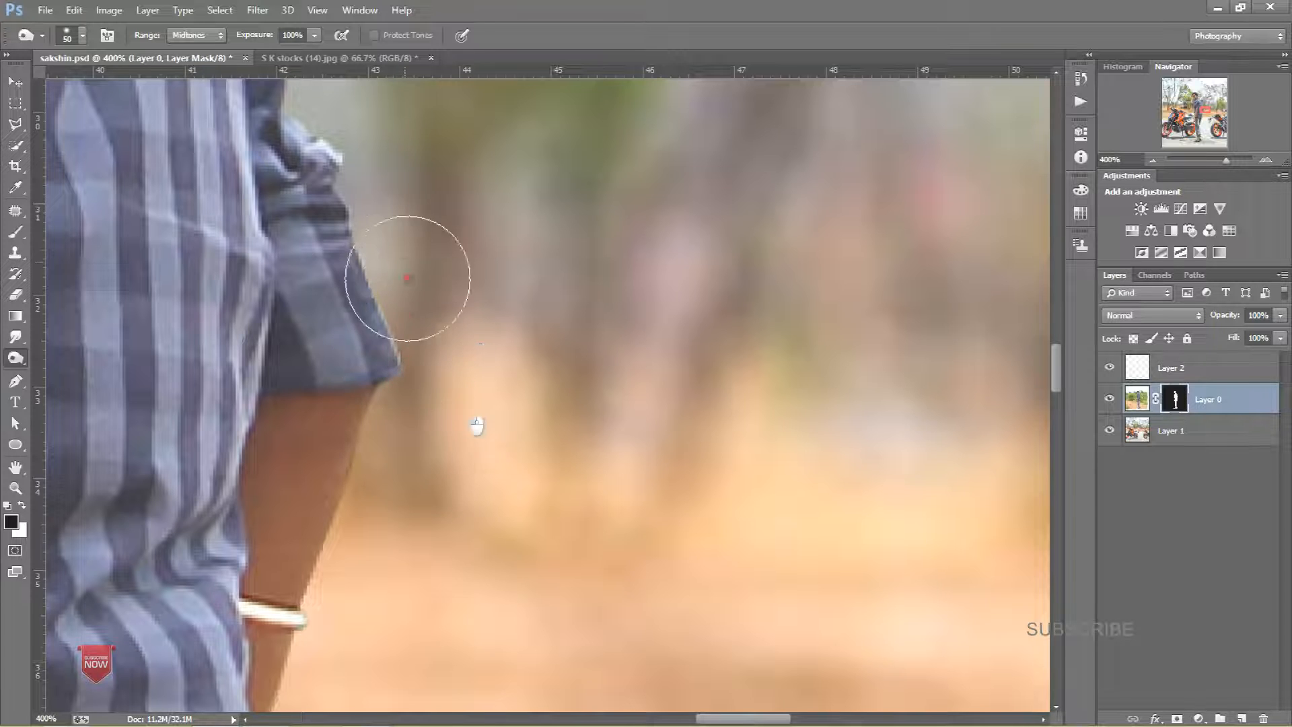
Step: Burn the mask edges along the person's arm, trouser legs and shoes
{"action": "left_click_drag", "start_coordinate": [394, 441], "coordinate": [391, 254]}
{"action": "left_click_drag", "start_coordinate": [300, 568], "coordinate": [323, 292]}
{"action": "left_click_drag", "start_coordinate": [306, 673], "coordinate": [345, 392]}
{"action": "left_click_drag", "start_coordinate": [232, 528], "coordinate": [324, 378]}
{"action": "mouse_move", "coordinate": [308, 701]}
{"action": "left_mouse_down"}
{"action": "mouse_move", "coordinate": [291, 248]}
{"action": "mouse_move", "coordinate": [297, 331]}
{"action": "mouse_move", "coordinate": [305, 323]}
{"action": "left_mouse_up"}
{"action": "left_click_drag", "start_coordinate": [182, 474], "coordinate": [194, 307]}
{"action": "left_click_drag", "start_coordinate": [227, 498], "coordinate": [243, 265]}
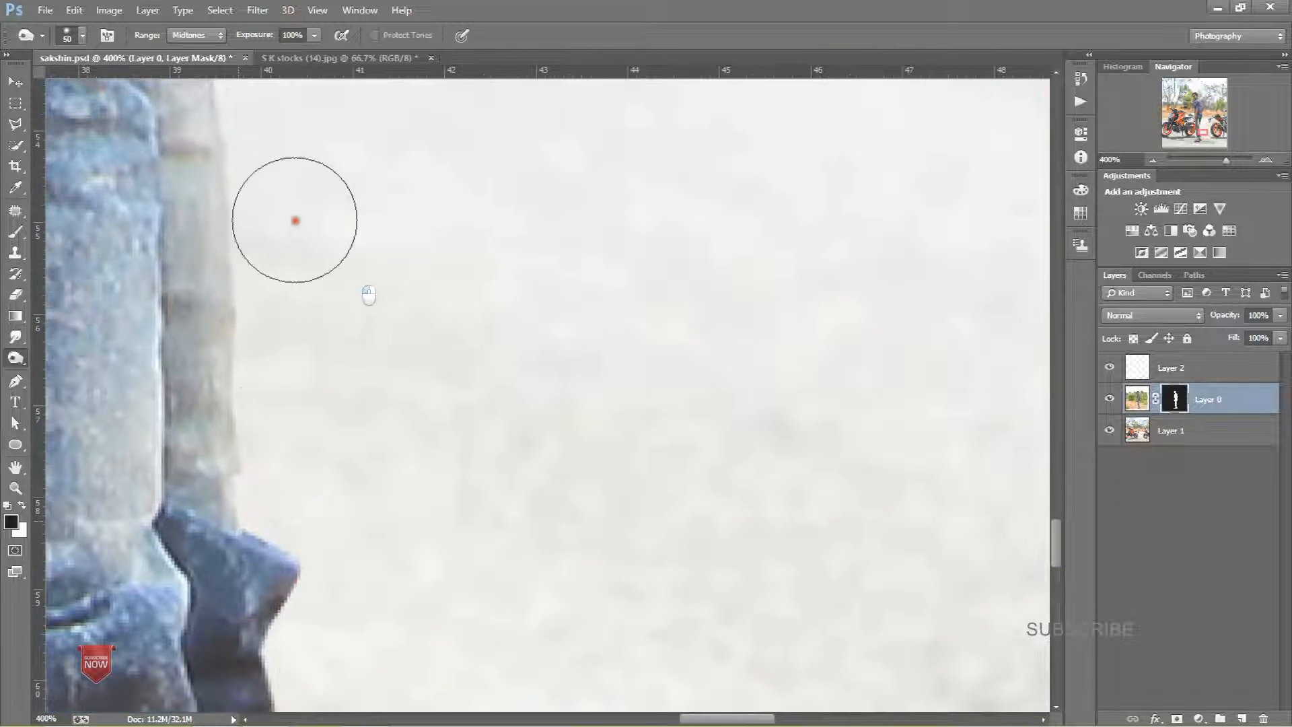
{"action": "left_click_drag", "start_coordinate": [330, 488], "coordinate": [313, 226]}
{"action": "left_click_drag", "start_coordinate": [252, 508], "coordinate": [279, 341]}
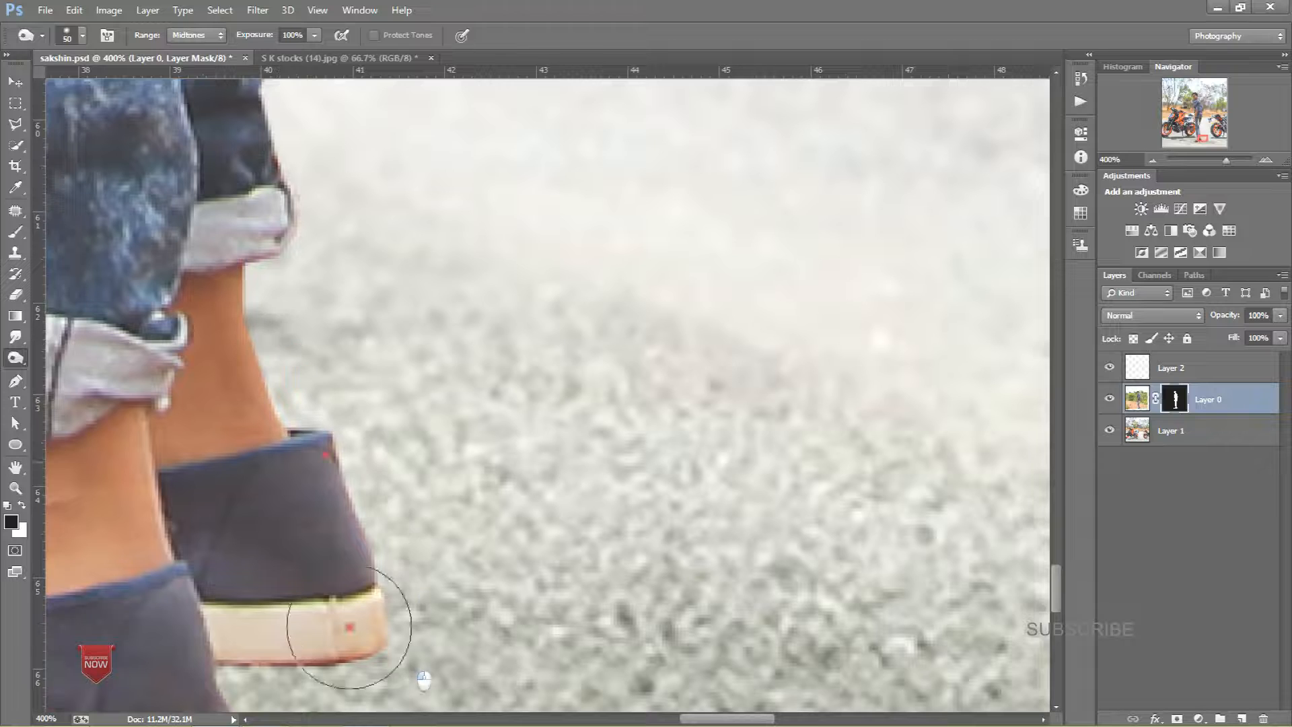
{"action": "left_click_drag", "start_coordinate": [377, 560], "coordinate": [430, 360]}
{"action": "left_click_drag", "start_coordinate": [537, 521], "coordinate": [568, 518]}
{"action": "left_click_drag", "start_coordinate": [475, 511], "coordinate": [913, 494]}
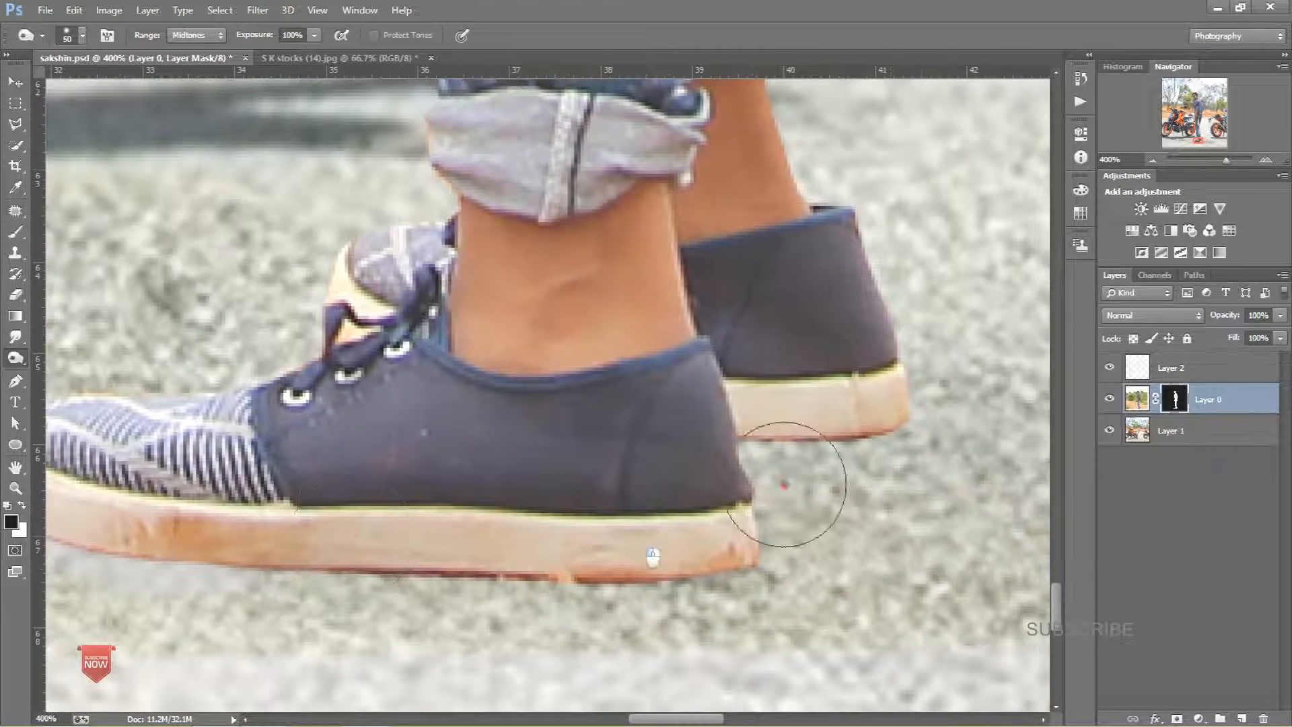
Step: Burn the remaining mask edges around the shoes, jeans and hand
{"action": "mouse_move", "coordinate": [630, 595]}
{"action": "left_mouse_down"}
{"action": "mouse_move", "coordinate": [242, 570]}
{"action": "mouse_move", "coordinate": [355, 591]}
{"action": "mouse_move", "coordinate": [335, 563]}
{"action": "mouse_move", "coordinate": [669, 561]}
{"action": "left_mouse_up"}
{"action": "mouse_move", "coordinate": [353, 551]}
{"action": "left_mouse_down"}
{"action": "mouse_move", "coordinate": [712, 527]}
{"action": "mouse_move", "coordinate": [856, 574]}
{"action": "left_mouse_up"}
{"action": "mouse_move", "coordinate": [531, 583]}
{"action": "left_mouse_down"}
{"action": "mouse_move", "coordinate": [504, 543]}
{"action": "mouse_move", "coordinate": [506, 446]}
{"action": "left_mouse_up"}
{"action": "mouse_move", "coordinate": [890, 301]}
{"action": "left_mouse_down"}
{"action": "mouse_move", "coordinate": [539, 455]}
{"action": "mouse_move", "coordinate": [594, 339]}
{"action": "mouse_move", "coordinate": [545, 272]}
{"action": "mouse_move", "coordinate": [594, 513]}
{"action": "mouse_move", "coordinate": [574, 666]}
{"action": "left_mouse_up"}
{"action": "left_click_drag", "start_coordinate": [581, 505], "coordinate": [531, 404]}
{"action": "left_click_drag", "start_coordinate": [582, 303], "coordinate": [553, 485]}
{"action": "left_click_drag", "start_coordinate": [501, 591], "coordinate": [503, 437]}
{"action": "left_click_drag", "start_coordinate": [513, 381], "coordinate": [415, 681]}
{"action": "left_click_drag", "start_coordinate": [401, 654], "coordinate": [328, 303]}
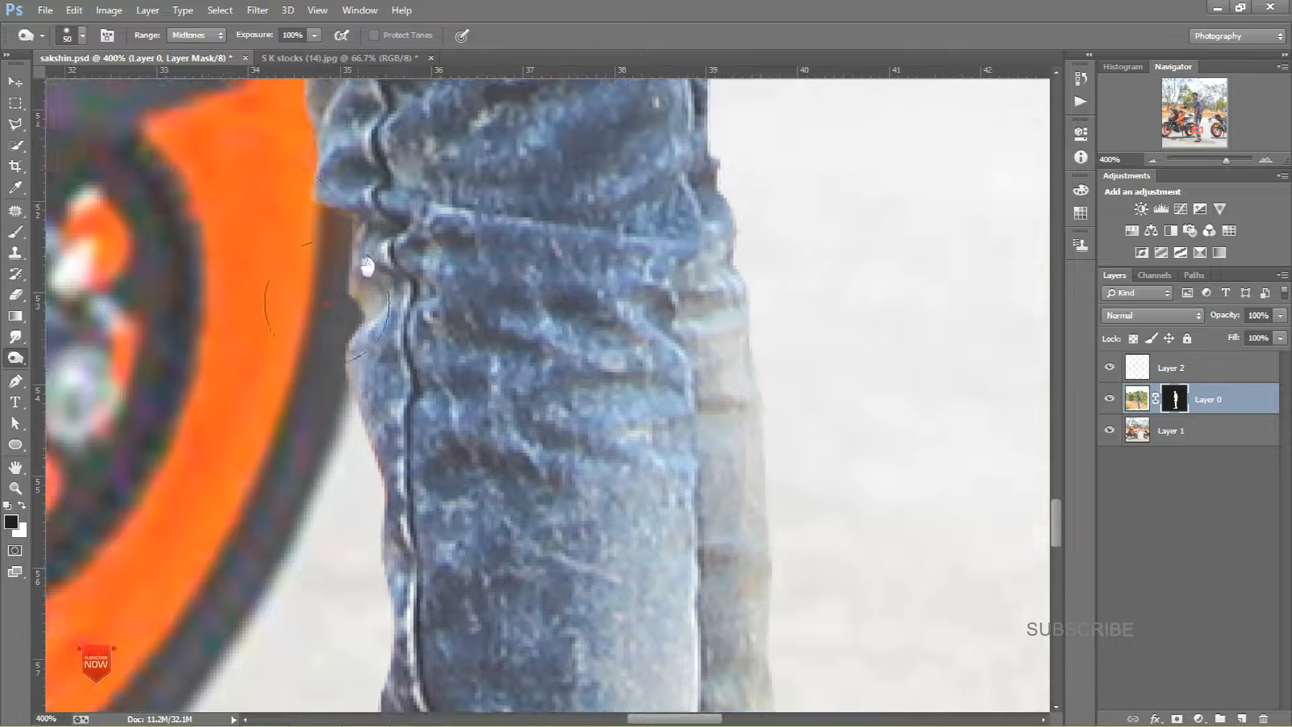
{"action": "mouse_move", "coordinate": [273, 574]}
{"action": "left_mouse_down"}
{"action": "mouse_move", "coordinate": [342, 411]}
{"action": "mouse_move", "coordinate": [352, 177]}
{"action": "left_mouse_up"}
{"action": "left_click_drag", "start_coordinate": [330, 278], "coordinate": [343, 523]}
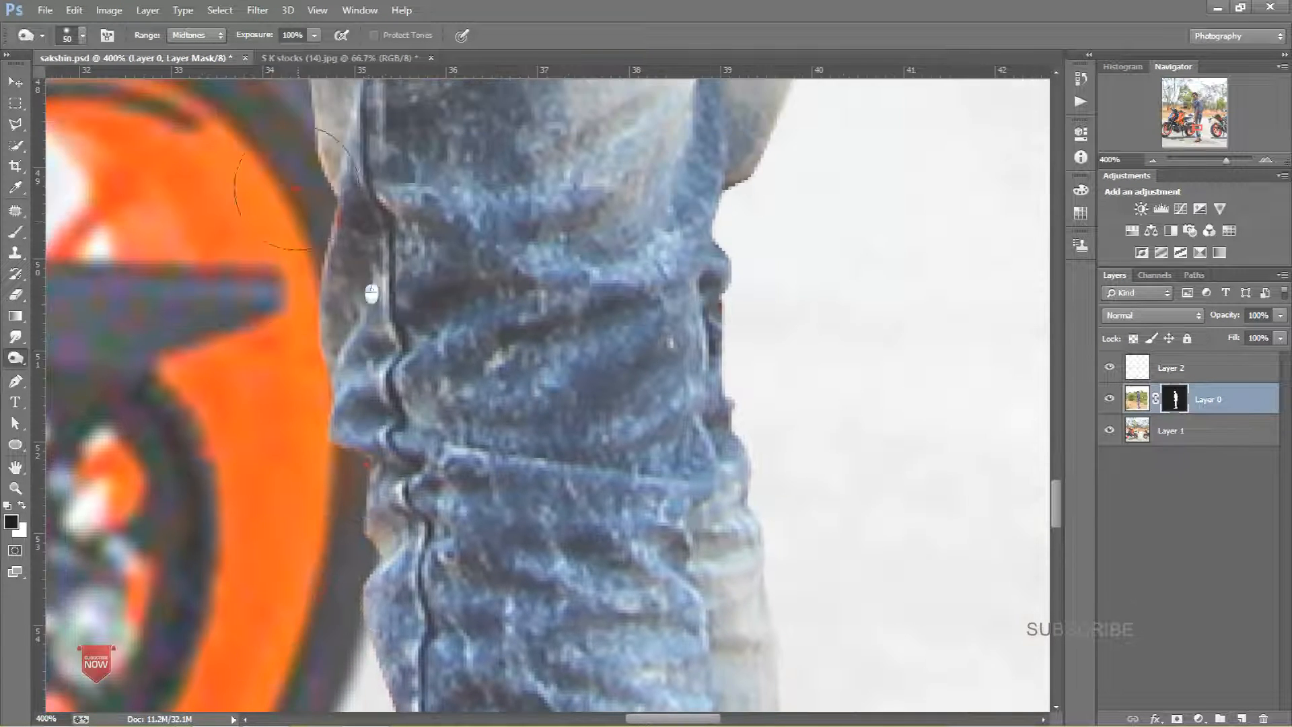
{"action": "left_click_drag", "start_coordinate": [358, 252], "coordinate": [347, 618]}
{"action": "mouse_move", "coordinate": [347, 618]}
{"action": "left_mouse_down"}
{"action": "mouse_move", "coordinate": [297, 594]}
{"action": "mouse_move", "coordinate": [286, 438]}
{"action": "left_mouse_up"}
{"action": "mouse_move", "coordinate": [299, 289]}
{"action": "left_mouse_down"}
{"action": "mouse_move", "coordinate": [467, 606]}
{"action": "mouse_move", "coordinate": [359, 536]}
{"action": "left_mouse_up"}
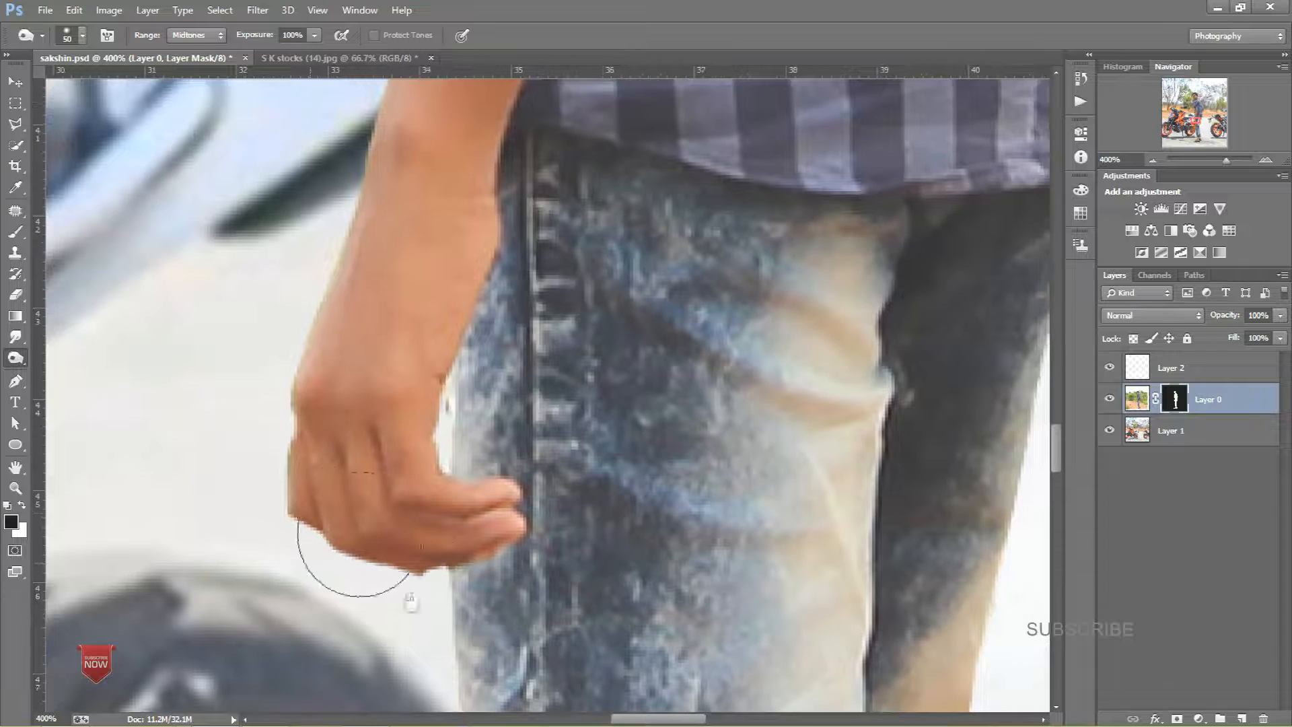
{"action": "left_click_drag", "start_coordinate": [402, 330], "coordinate": [285, 712]}
{"action": "left_click_drag", "start_coordinate": [329, 323], "coordinate": [266, 473]}
{"action": "left_click_drag", "start_coordinate": [296, 283], "coordinate": [274, 633]}
{"action": "mouse_move", "coordinate": [274, 303]}
{"action": "left_mouse_down"}
{"action": "mouse_move", "coordinate": [284, 377]}
{"action": "mouse_move", "coordinate": [286, 360]}
{"action": "left_mouse_up"}
{"action": "left_click_drag", "start_coordinate": [303, 220], "coordinate": [361, 566]}
{"action": "left_click_drag", "start_coordinate": [289, 418], "coordinate": [246, 484]}
{"action": "key", "text": "ctrl+minus"}
{"action": "key", "text": "ctrl+minus"}
{"action": "key", "text": "ctrl+minus"}
{"action": "key", "text": "ctrl+minus"}
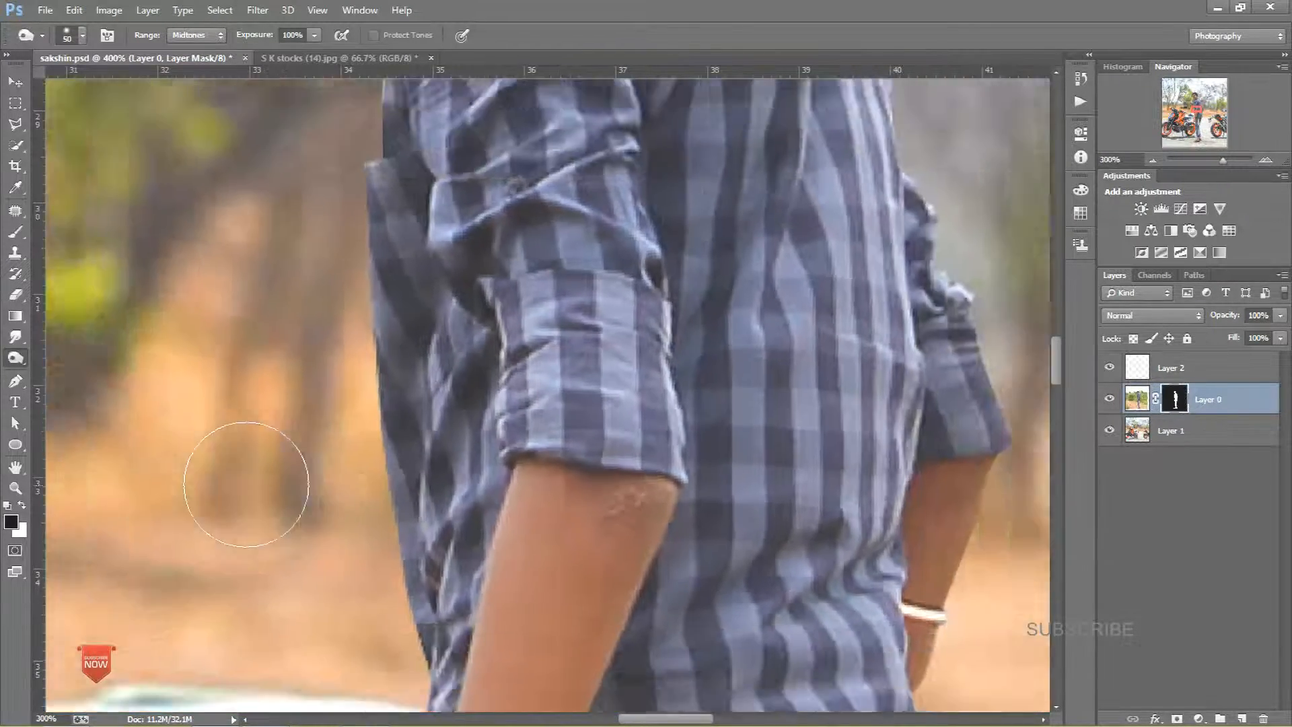
{"action": "key", "text": "ctrl+minus"}
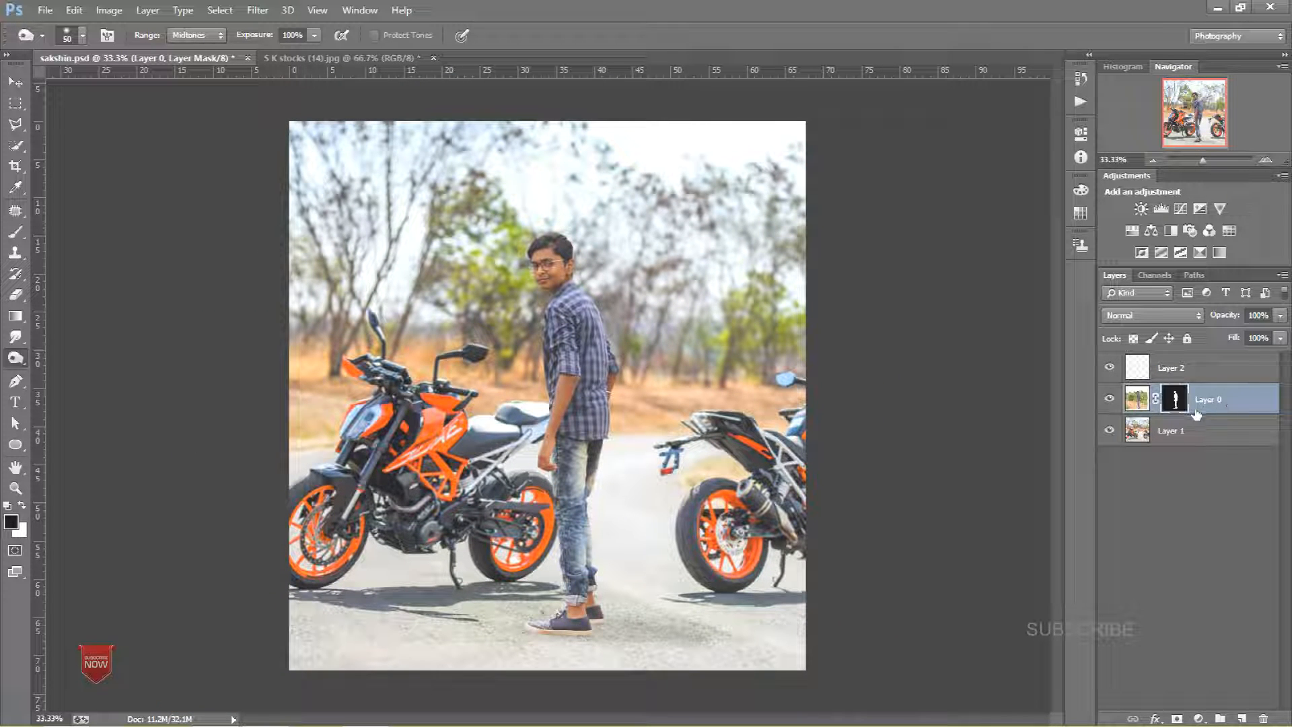
Step: Select Layer 0's image and smudge the hair edges with the Smudge tool at 10% strength
{"action": "left_click", "coordinate": [1137, 400]}
{"action": "left_click", "coordinate": [16, 338]}
{"action": "key", "text": "ctrl+plus"}
{"action": "key", "text": "ctrl+plus"}
{"action": "key", "text": "ctrl+plus"}
{"action": "key", "text": "ctrl+plus"}
{"action": "key", "text": "ctrl+plus"}
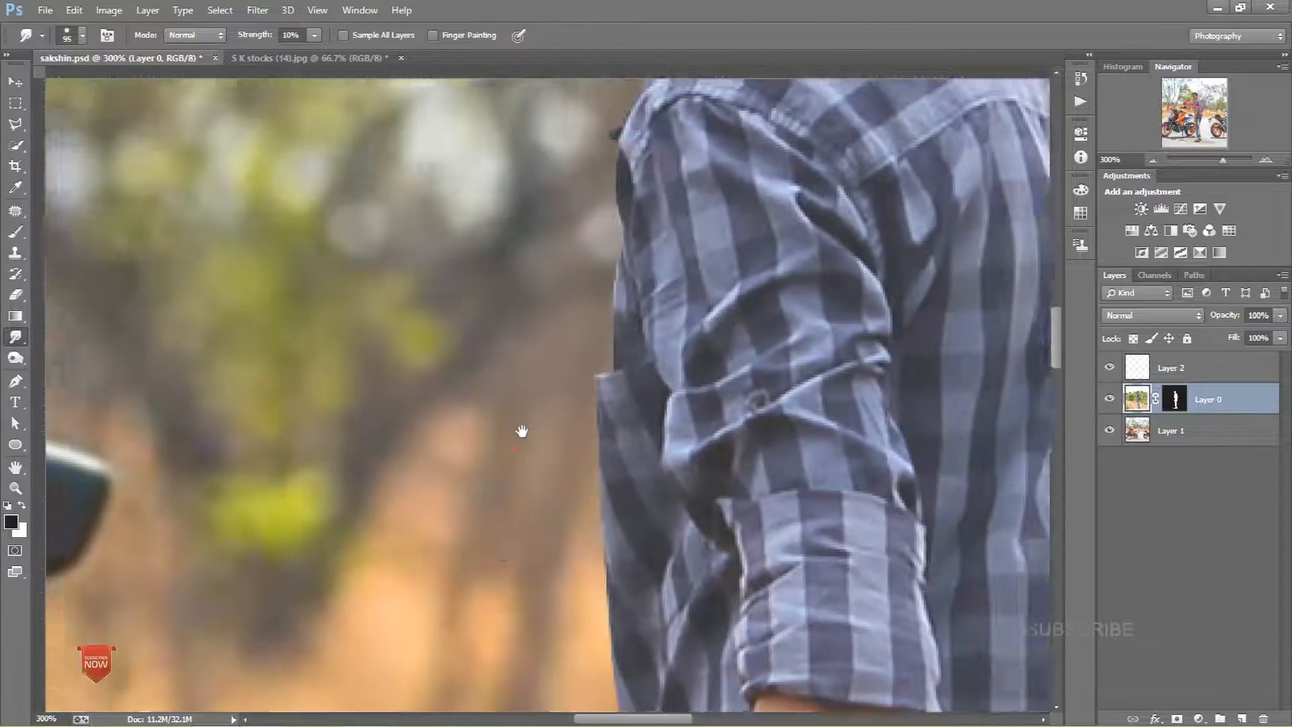
{"action": "left_click_drag", "start_coordinate": [522, 431], "coordinate": [515, 667]}
{"action": "left_click_drag", "start_coordinate": [592, 273], "coordinate": [569, 592]}
{"action": "left_click_drag", "start_coordinate": [592, 272], "coordinate": [567, 530]}
Step: Pick a smaller soft brush for the Smudge tool, set strength to 43%, and smudge the top of the hair
{"action": "right_click", "coordinate": [546, 317]}
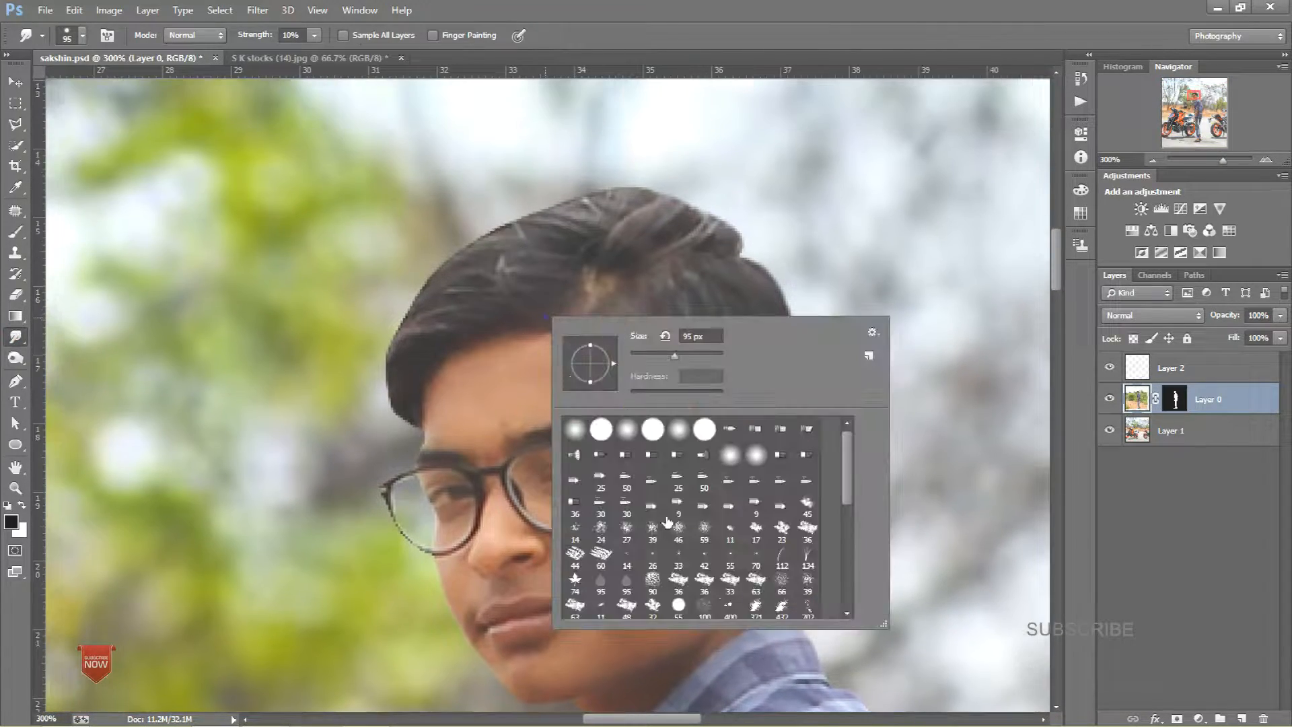
{"action": "mouse_move", "coordinate": [850, 494]}
{"action": "left_mouse_down"}
{"action": "mouse_move", "coordinate": [850, 632]}
{"action": "mouse_move", "coordinate": [868, 600]}
{"action": "mouse_move", "coordinate": [856, 537]}
{"action": "left_mouse_up"}
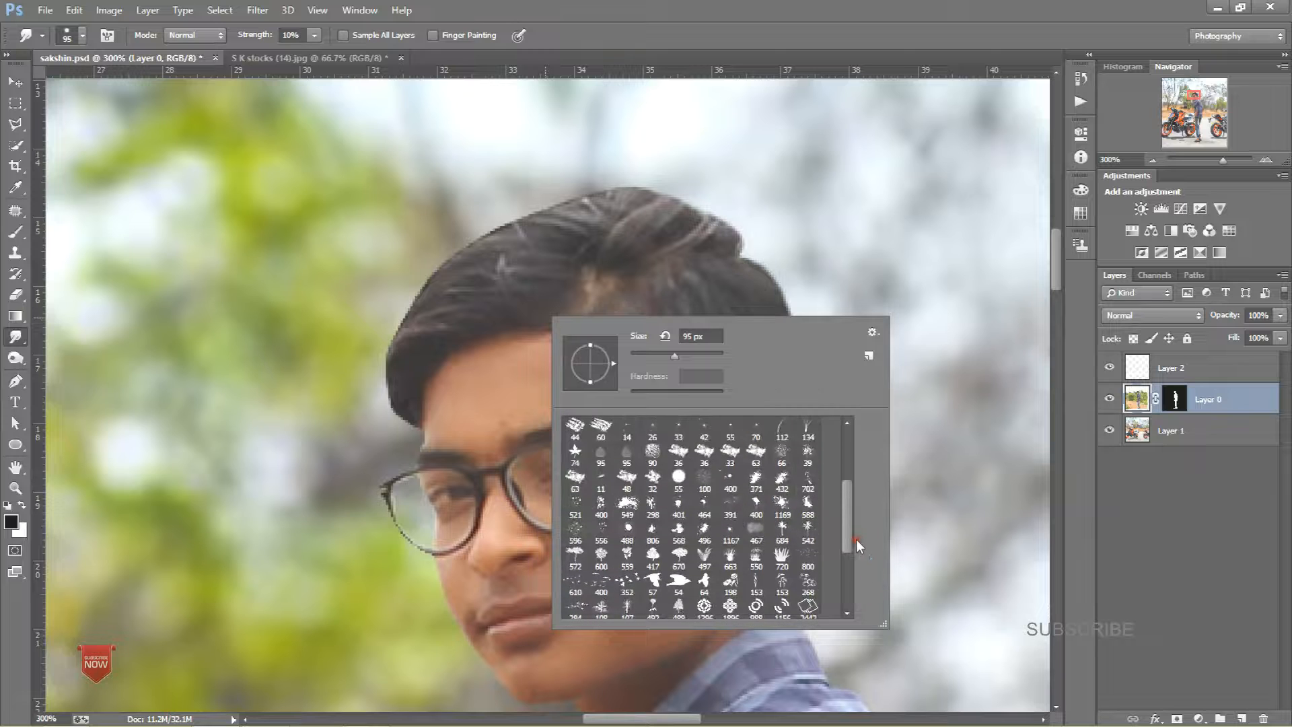
{"action": "left_click", "coordinate": [696, 481]}
{"action": "left_click", "coordinate": [867, 237]}
{"action": "left_click_drag", "start_coordinate": [803, 288], "coordinate": [748, 286]}
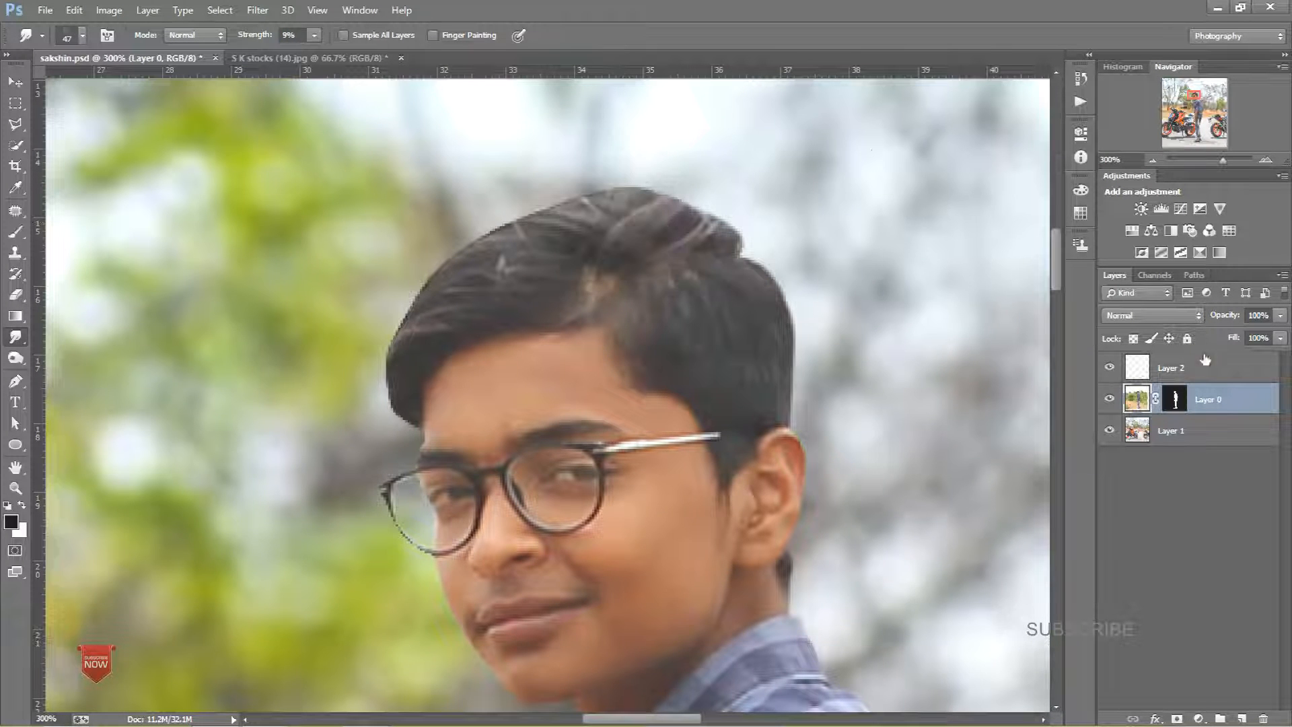
{"action": "left_click_drag", "start_coordinate": [261, 41], "coordinate": [276, 40]}
{"action": "mouse_move", "coordinate": [522, 241]}
{"action": "left_mouse_down"}
{"action": "mouse_move", "coordinate": [603, 244]}
{"action": "mouse_move", "coordinate": [590, 222]}
{"action": "left_mouse_up"}
Step: Apply Layer 0's layer mask and smudge the hair edges outward into the background at 54% strength
{"action": "left_click", "coordinate": [1174, 399]}
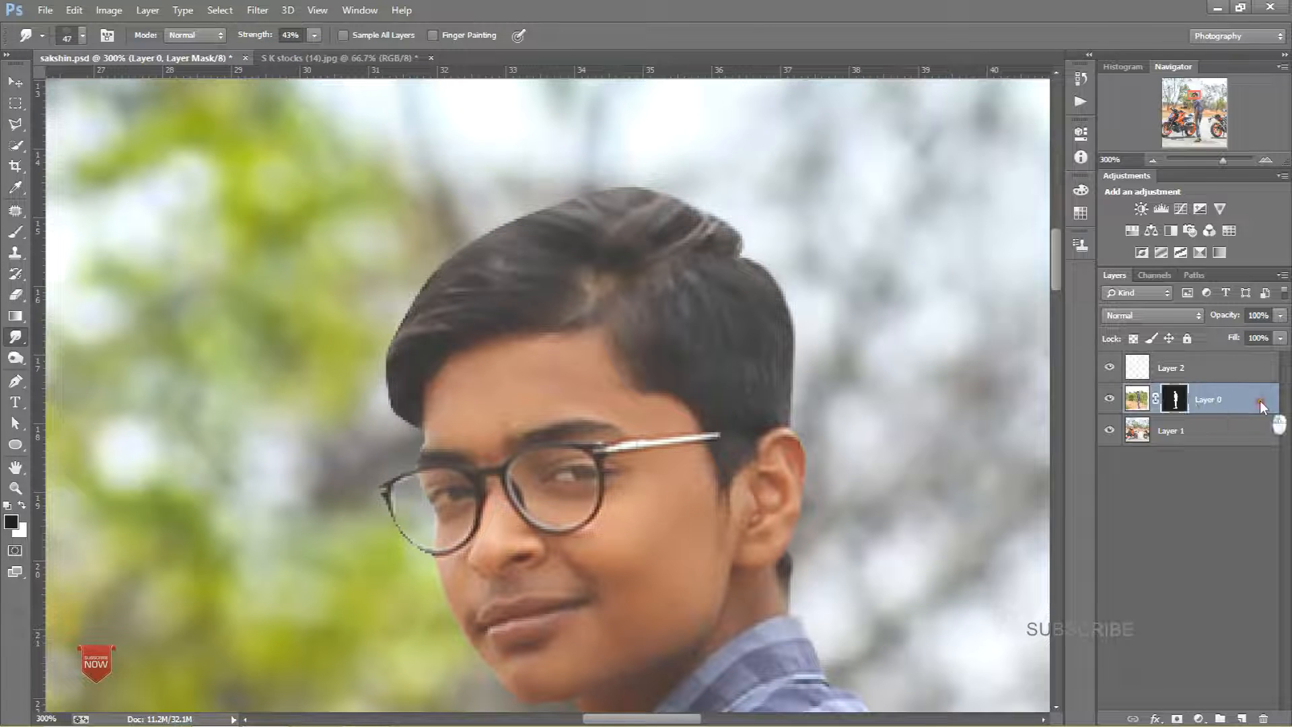
{"action": "right_click", "coordinate": [1177, 410]}
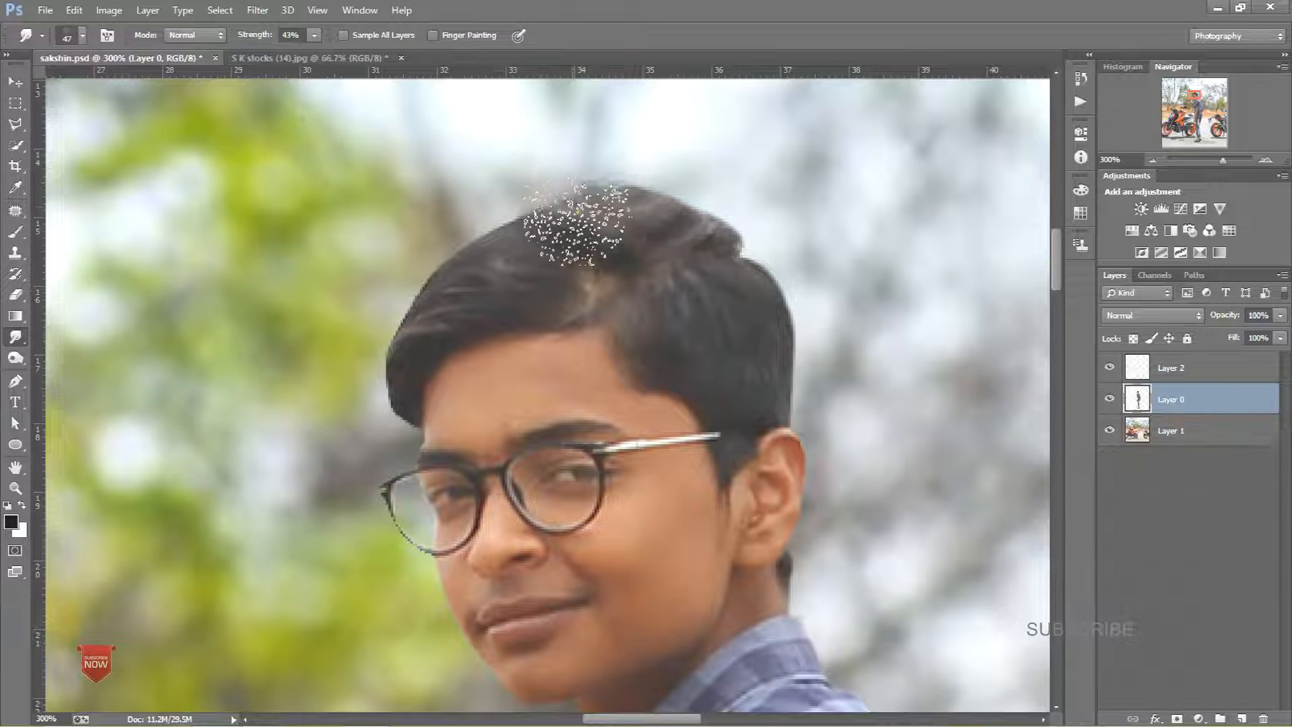
{"action": "left_click_drag", "start_coordinate": [337, 454], "coordinate": [300, 467]}
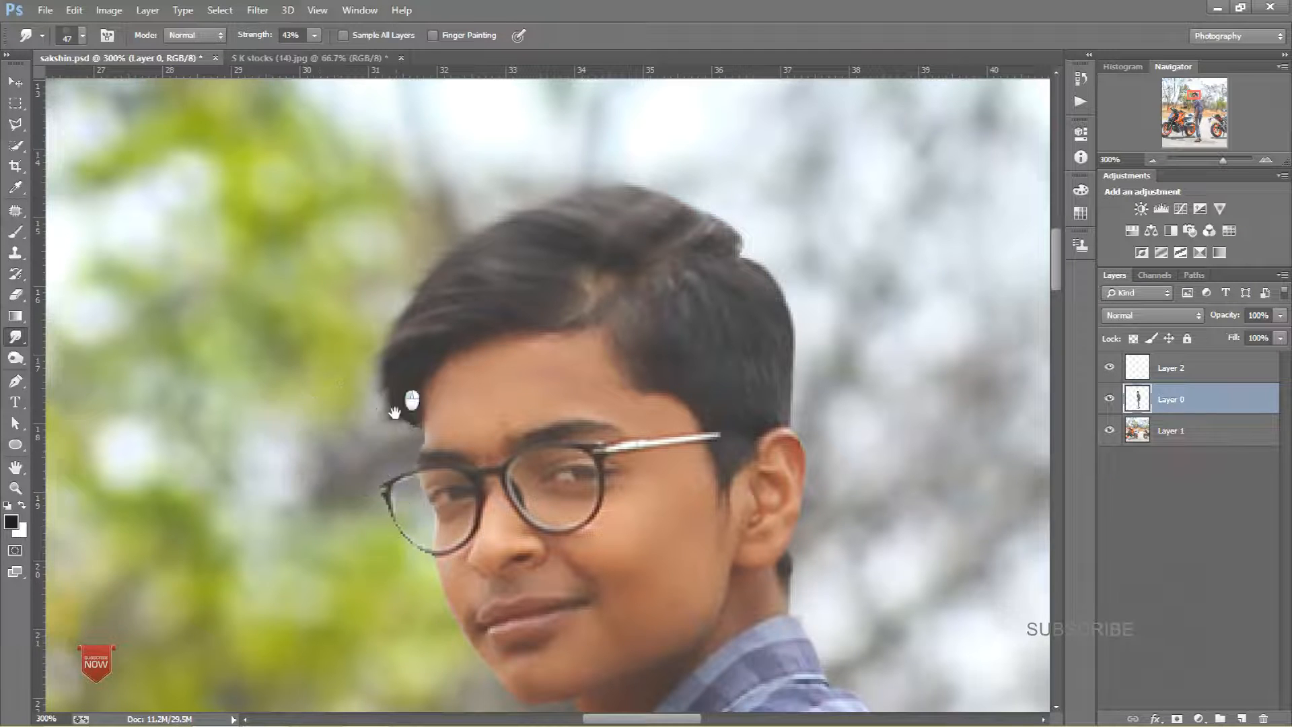
{"action": "left_click_drag", "start_coordinate": [395, 383], "coordinate": [407, 535]}
{"action": "left_click_drag", "start_coordinate": [443, 480], "coordinate": [461, 482]}
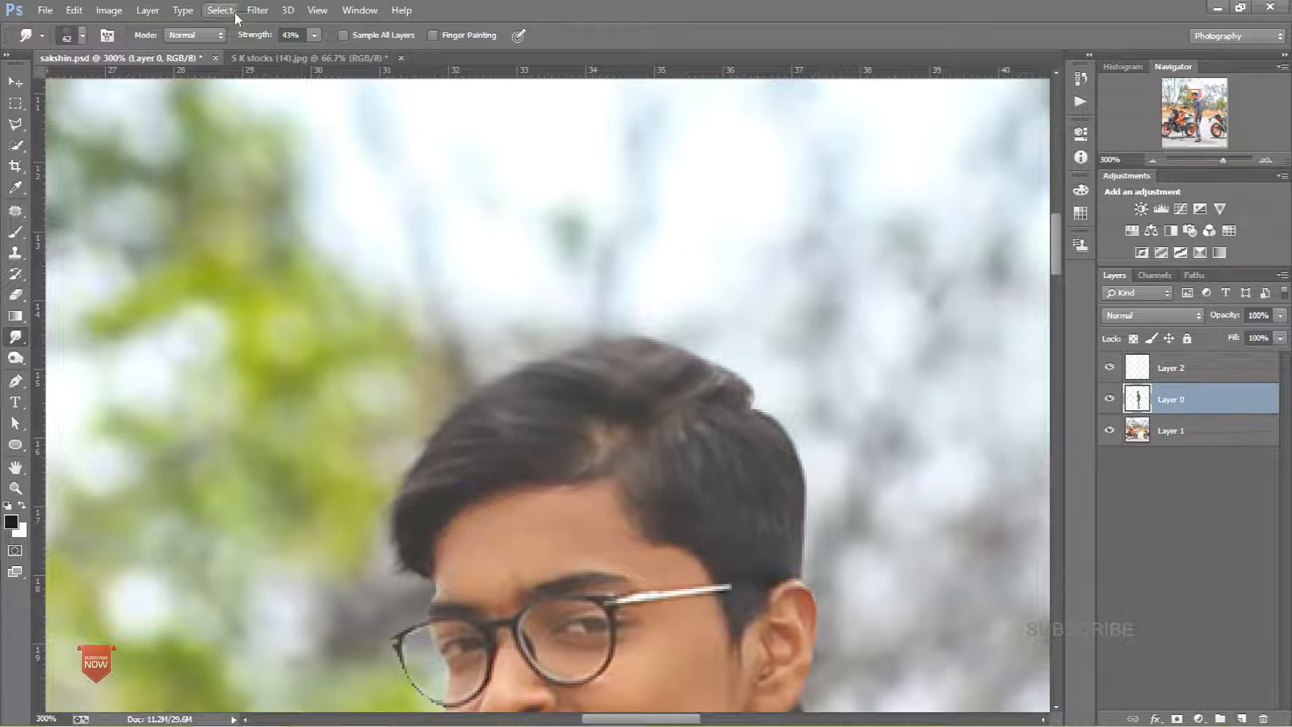
{"action": "left_click_drag", "start_coordinate": [257, 40], "coordinate": [260, 41]}
{"action": "left_click_drag", "start_coordinate": [519, 418], "coordinate": [455, 450]}
{"action": "mouse_move", "coordinate": [640, 388]}
{"action": "left_mouse_down"}
{"action": "mouse_move", "coordinate": [740, 356]}
{"action": "mouse_move", "coordinate": [695, 297]}
{"action": "mouse_move", "coordinate": [758, 348]}
{"action": "mouse_move", "coordinate": [746, 299]}
{"action": "mouse_move", "coordinate": [672, 263]}
{"action": "mouse_move", "coordinate": [751, 328]}
{"action": "mouse_move", "coordinate": [671, 287]}
{"action": "mouse_move", "coordinate": [622, 311]}
{"action": "mouse_move", "coordinate": [520, 284]}
{"action": "mouse_move", "coordinate": [485, 299]}
{"action": "mouse_move", "coordinate": [541, 364]}
{"action": "mouse_move", "coordinate": [526, 377]}
{"action": "mouse_move", "coordinate": [369, 376]}
{"action": "mouse_move", "coordinate": [381, 447]}
{"action": "mouse_move", "coordinate": [312, 488]}
{"action": "mouse_move", "coordinate": [351, 504]}
{"action": "mouse_move", "coordinate": [319, 544]}
{"action": "mouse_move", "coordinate": [323, 584]}
{"action": "mouse_move", "coordinate": [331, 528]}
{"action": "mouse_move", "coordinate": [359, 517]}
{"action": "mouse_move", "coordinate": [294, 523]}
{"action": "left_mouse_up"}
Step: Smudge more hair strands along the left side of the head into the background
{"action": "key", "text": "ctrl+minus"}
{"action": "key", "text": "ctrl+minus"}
{"action": "key", "text": "ctrl+minus"}
{"action": "key", "text": "ctrl+minus"}
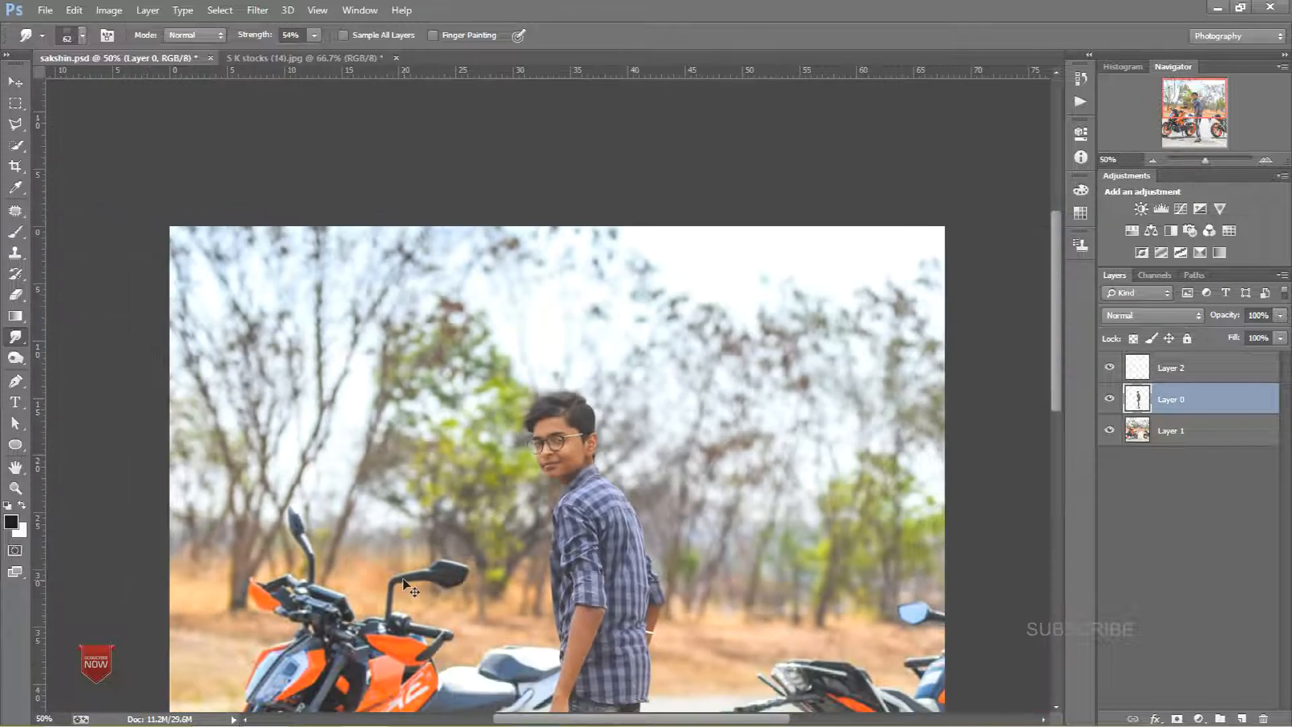
{"action": "key", "text": "ctrl+plus"}
{"action": "key", "text": "ctrl+plus"}
{"action": "key", "text": "ctrl+plus"}
{"action": "left_click_drag", "start_coordinate": [596, 437], "coordinate": [538, 416]}
{"action": "left_click_drag", "start_coordinate": [664, 438], "coordinate": [510, 394]}
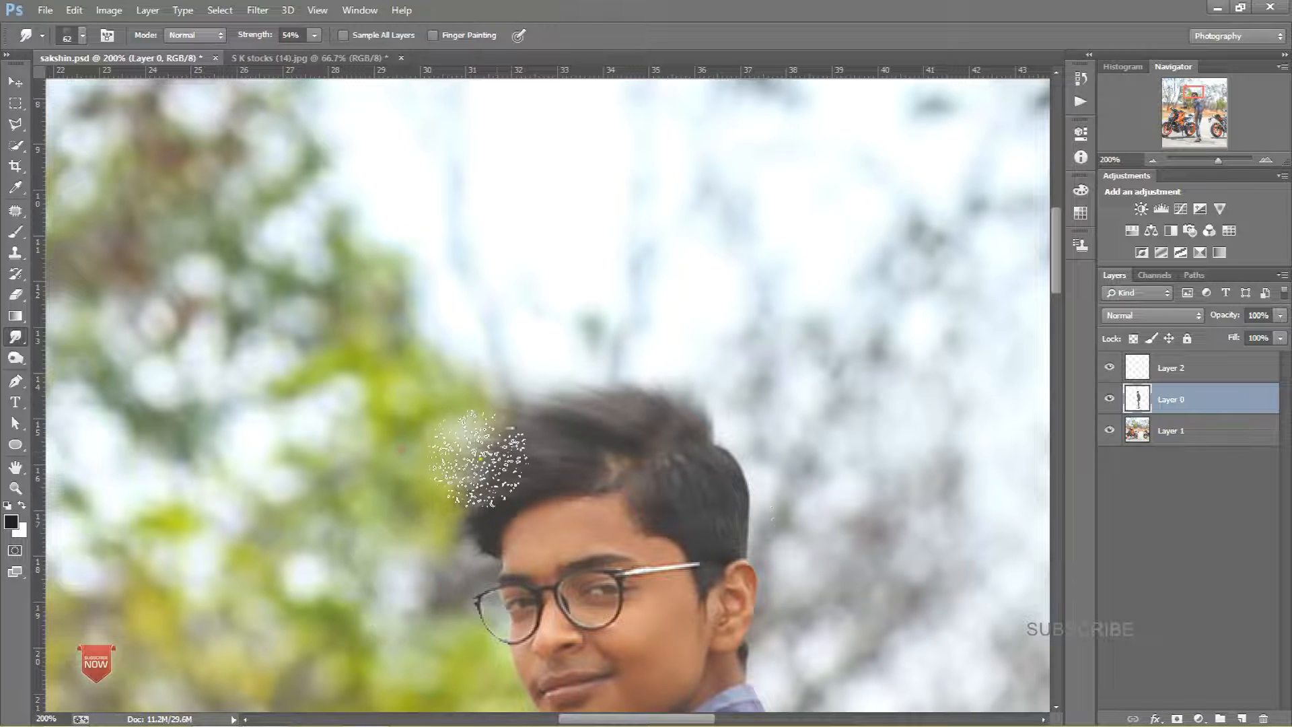
Step: Smudge the hair edge above the forehead and temple outward to soften it
{"action": "key", "text": "ctrl+minus"}
{"action": "key", "text": "ctrl+minus"}
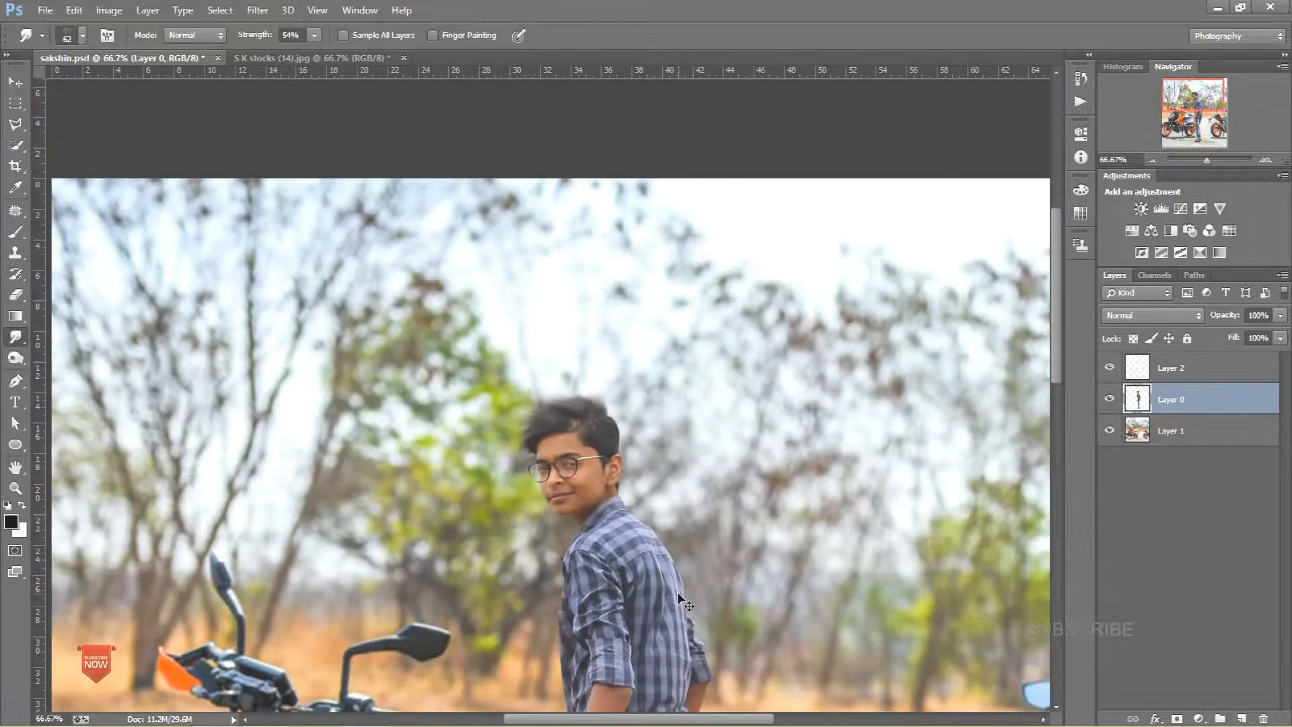
{"action": "key", "text": "ctrl+plus"}
{"action": "key", "text": "ctrl+plus"}
{"action": "key", "text": "ctrl+plus"}
{"action": "key", "text": "ctrl+plus"}
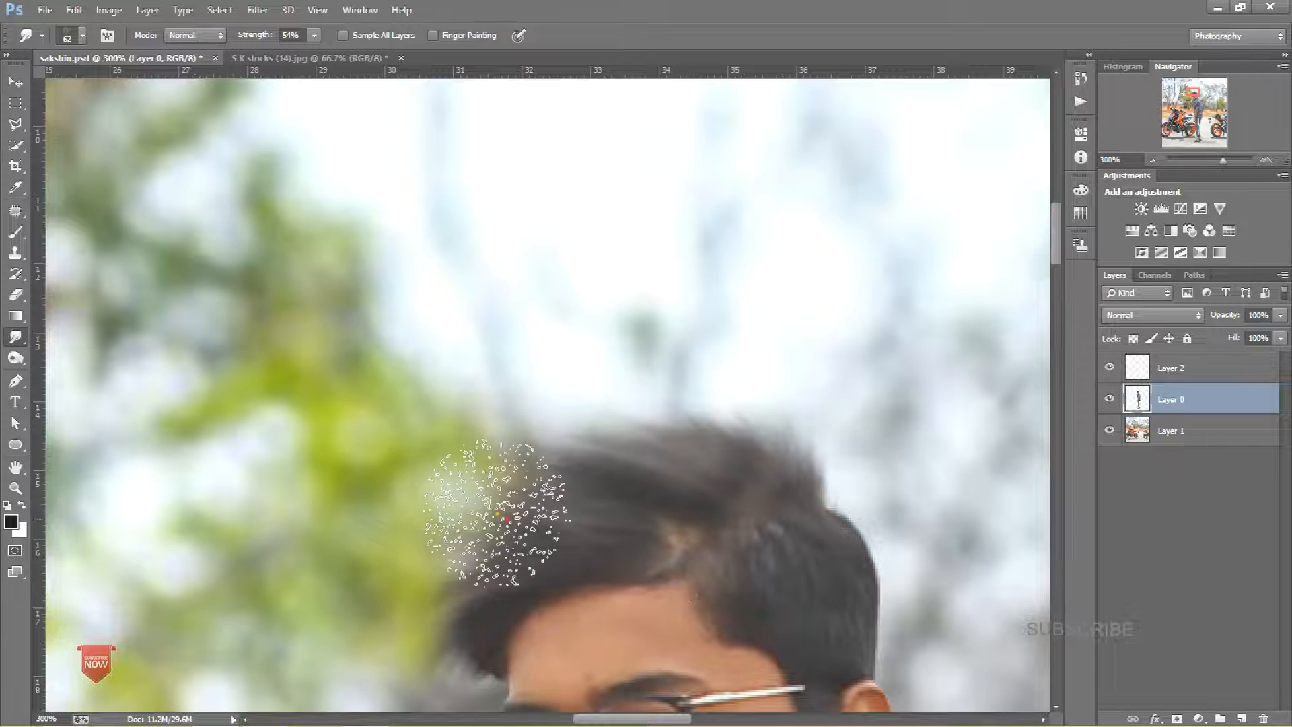
{"action": "left_click_drag", "start_coordinate": [568, 446], "coordinate": [657, 418]}
{"action": "left_click_drag", "start_coordinate": [515, 500], "coordinate": [505, 383]}
{"action": "left_click_drag", "start_coordinate": [505, 530], "coordinate": [446, 497]}
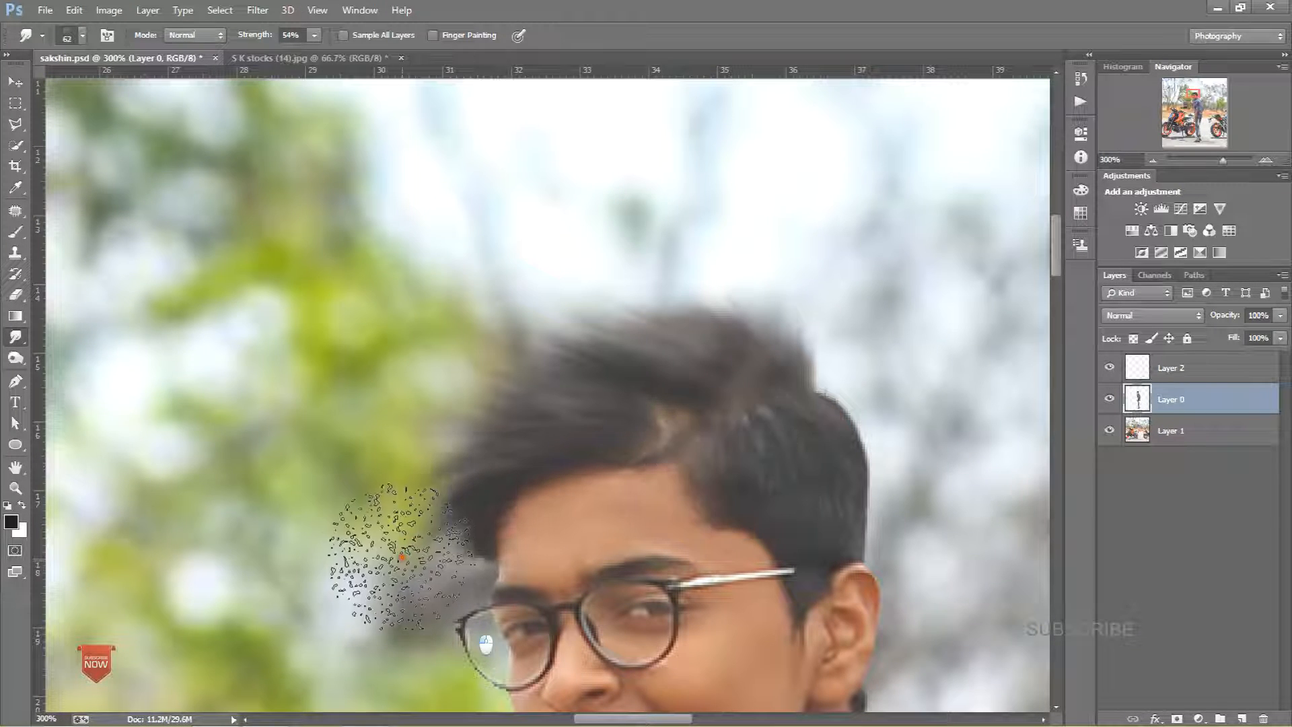
Step: Clone over the bright patch in the hair with the Clone Stamp tool
{"action": "key", "text": "ctrl+minus"}
{"action": "key", "text": "ctrl+minus"}
{"action": "key", "text": "ctrl+plus"}
{"action": "key", "text": "ctrl+plus"}
{"action": "key", "text": "ctrl+plus"}
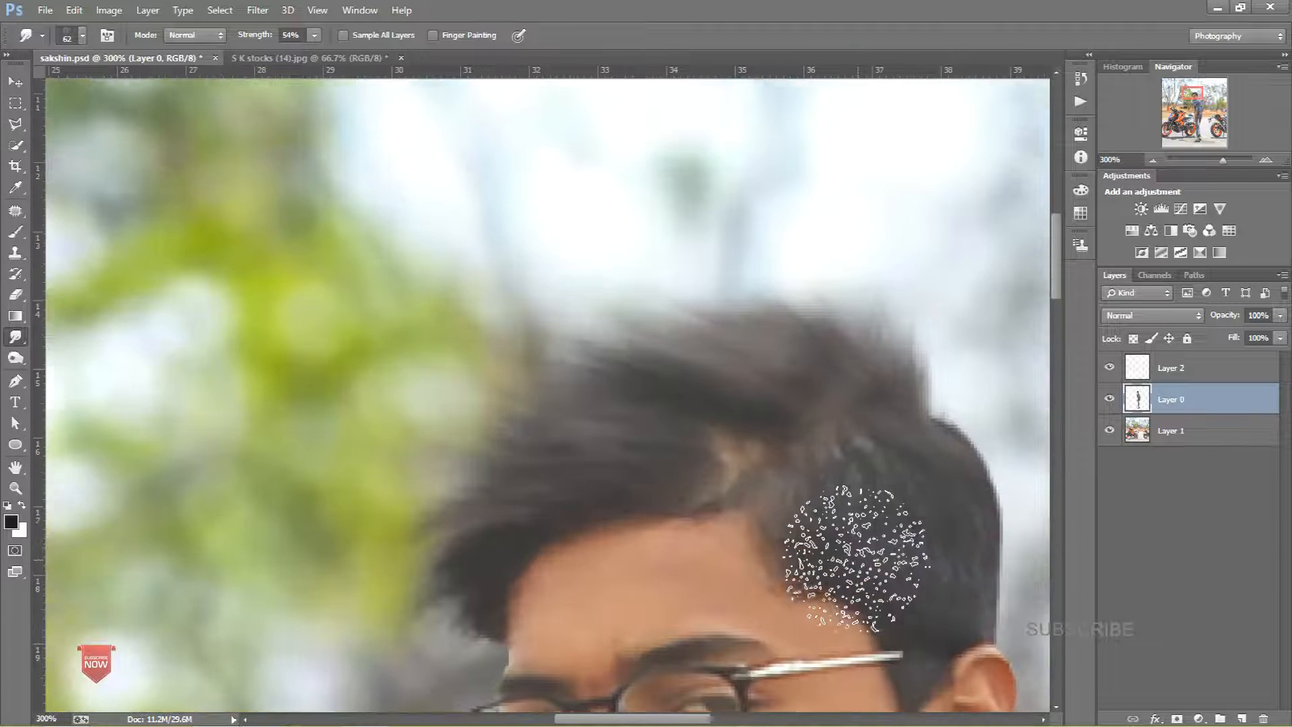
{"action": "left_click", "coordinate": [16, 253]}
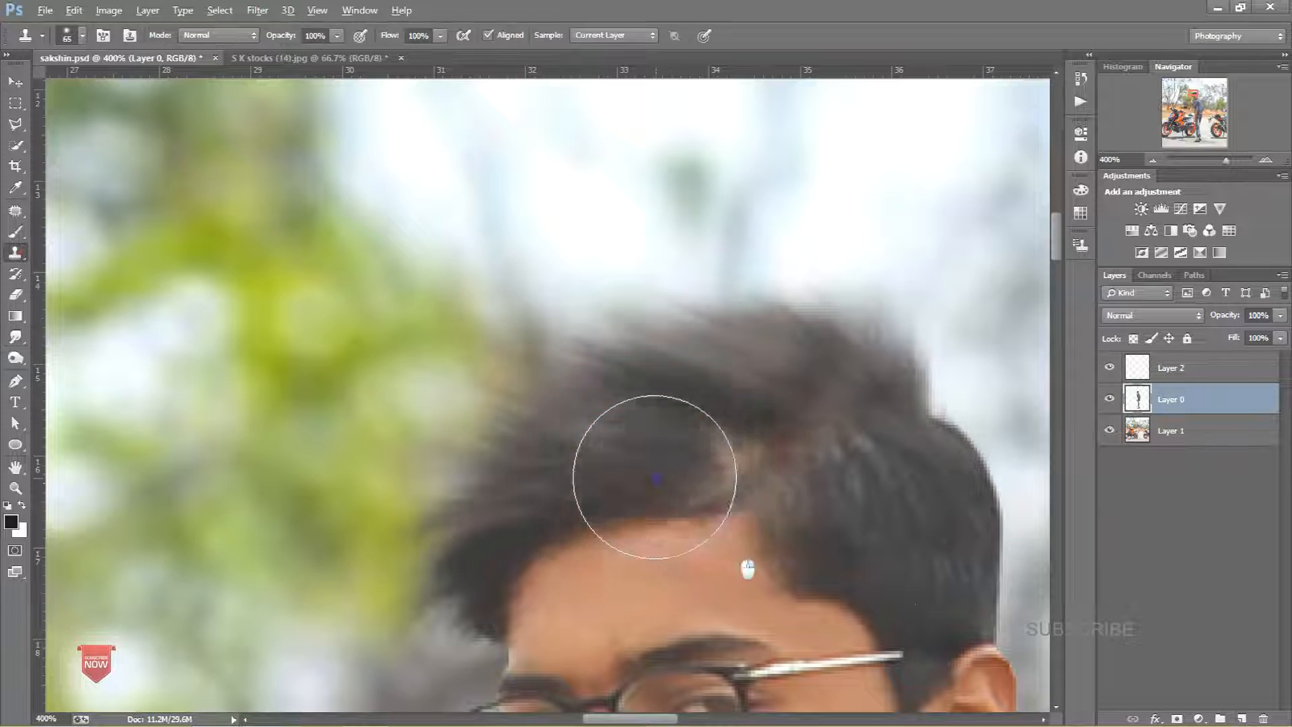
{"action": "left_click", "coordinate": [630, 441], "text": "alt"}
{"action": "left_click", "coordinate": [717, 443]}
{"action": "left_click", "coordinate": [648, 444], "text": "alt"}
{"action": "left_click", "coordinate": [709, 474]}
{"action": "left_click", "coordinate": [644, 432], "text": "alt"}
{"action": "left_click", "coordinate": [759, 444]}
{"action": "left_click", "coordinate": [759, 383], "text": "alt"}
{"action": "left_click", "coordinate": [797, 412]}
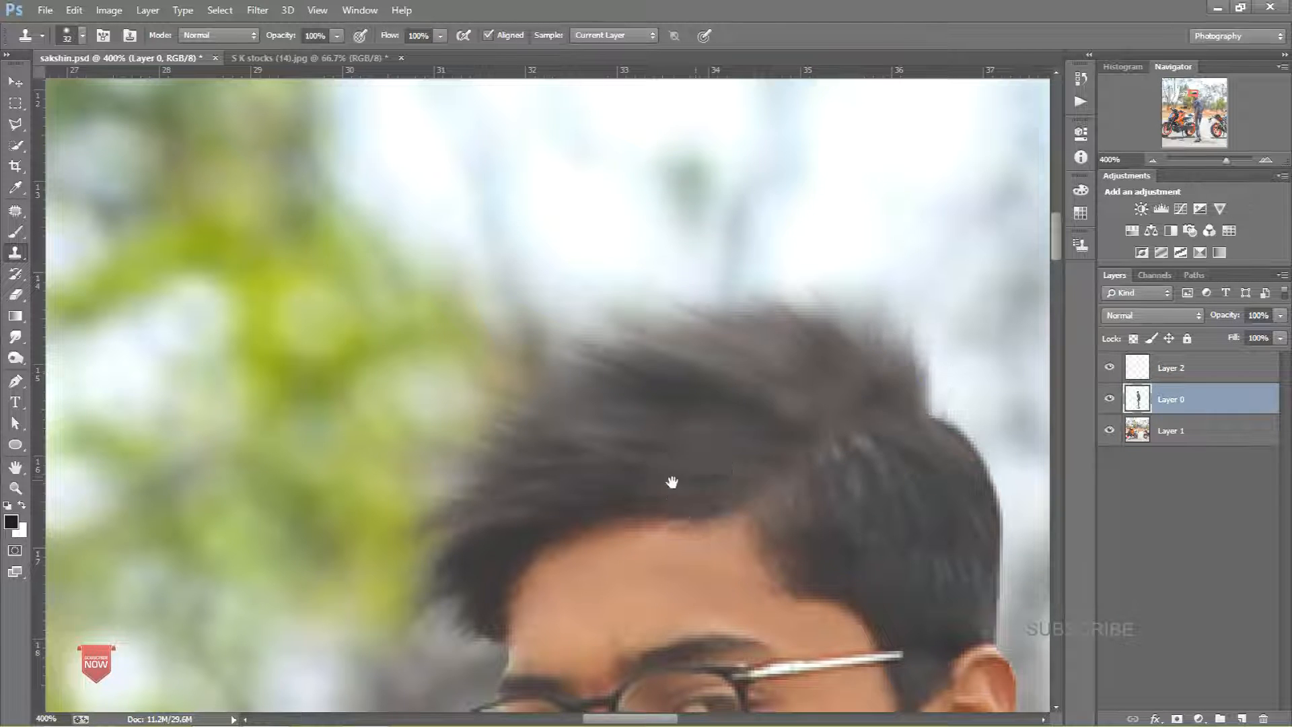
Step: Add a new empty layer above Layer 0 and set the brush opacity to 18%, undoing two trial strokes
{"action": "left_click_drag", "start_coordinate": [684, 476], "coordinate": [333, 331]}
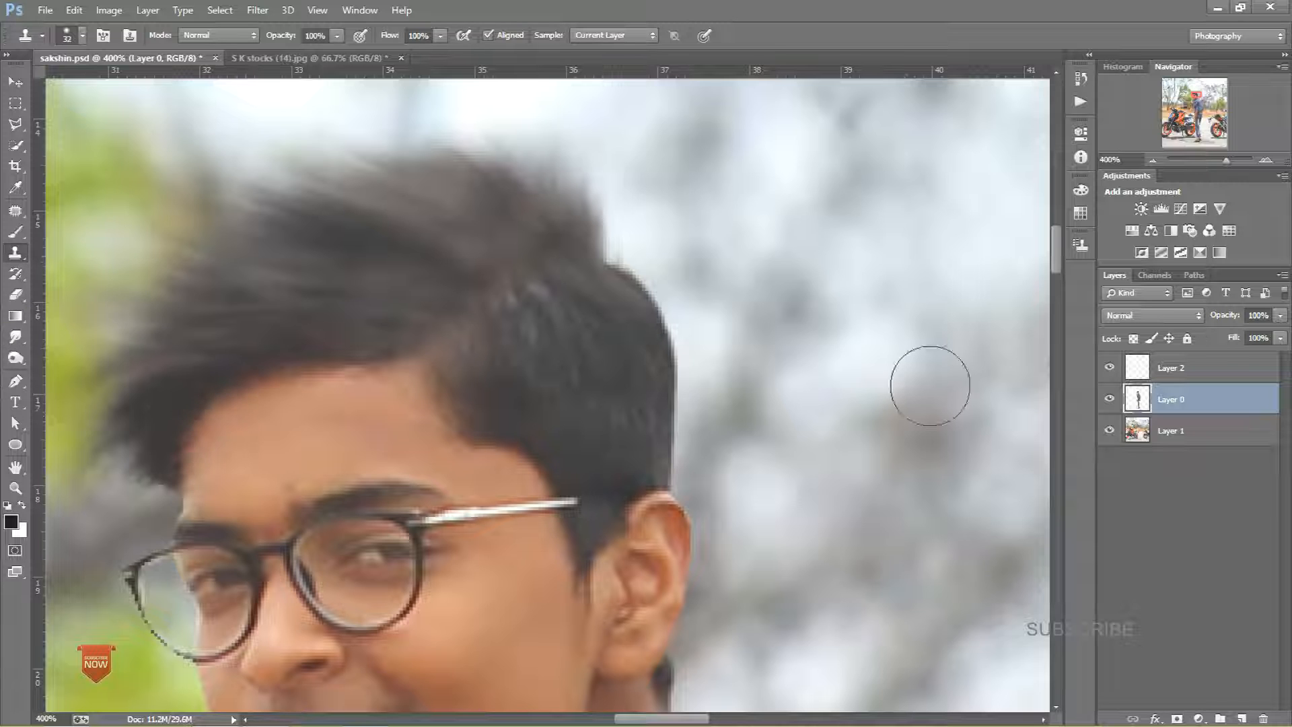
{"action": "key", "text": "b"}
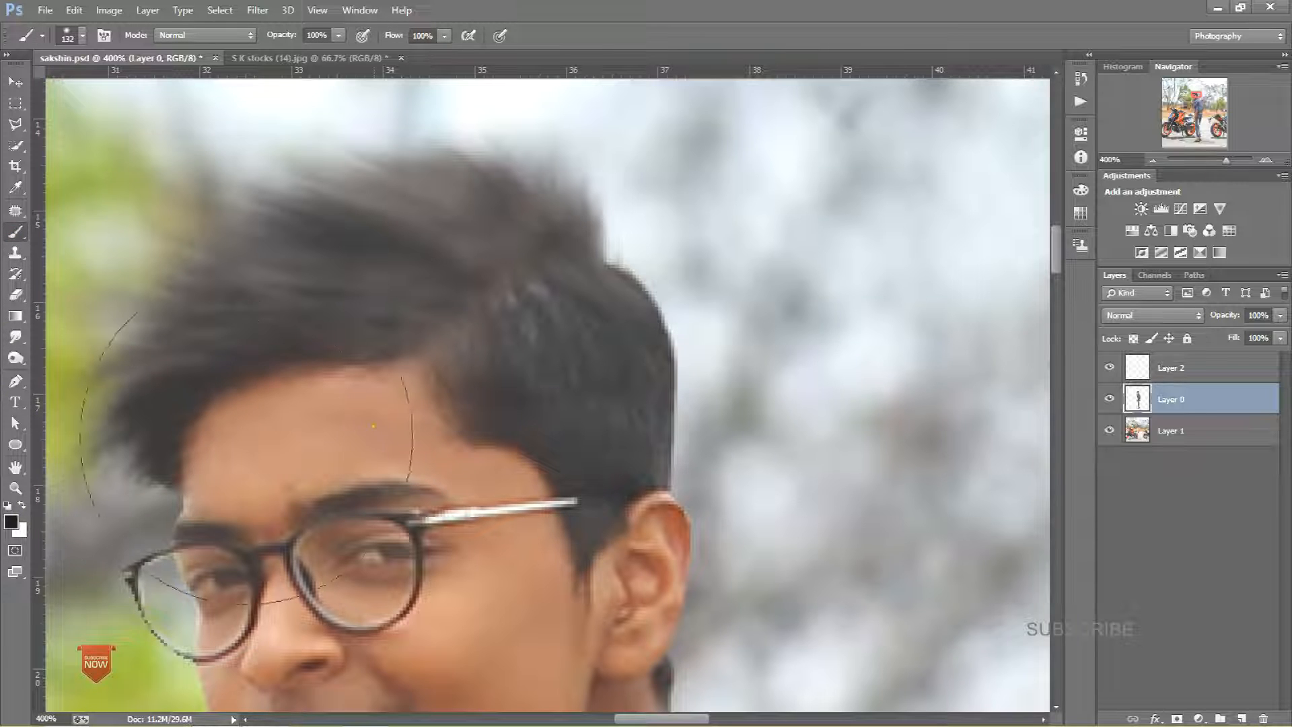
{"action": "left_click", "coordinate": [498, 450], "text": "alt"}
{"action": "left_click", "coordinate": [1242, 718]}
{"action": "mouse_move", "coordinate": [656, 410]}
{"action": "left_mouse_down"}
{"action": "mouse_move", "coordinate": [679, 412]}
{"action": "mouse_move", "coordinate": [533, 410]}
{"action": "mouse_move", "coordinate": [583, 372]}
{"action": "left_mouse_up"}
{"action": "key", "text": "ctrl+z"}
{"action": "left_click", "coordinate": [339, 35]}
{"action": "left_click_drag", "start_coordinate": [572, 315], "coordinate": [519, 369]}
{"action": "key", "text": "ctrl+z"}
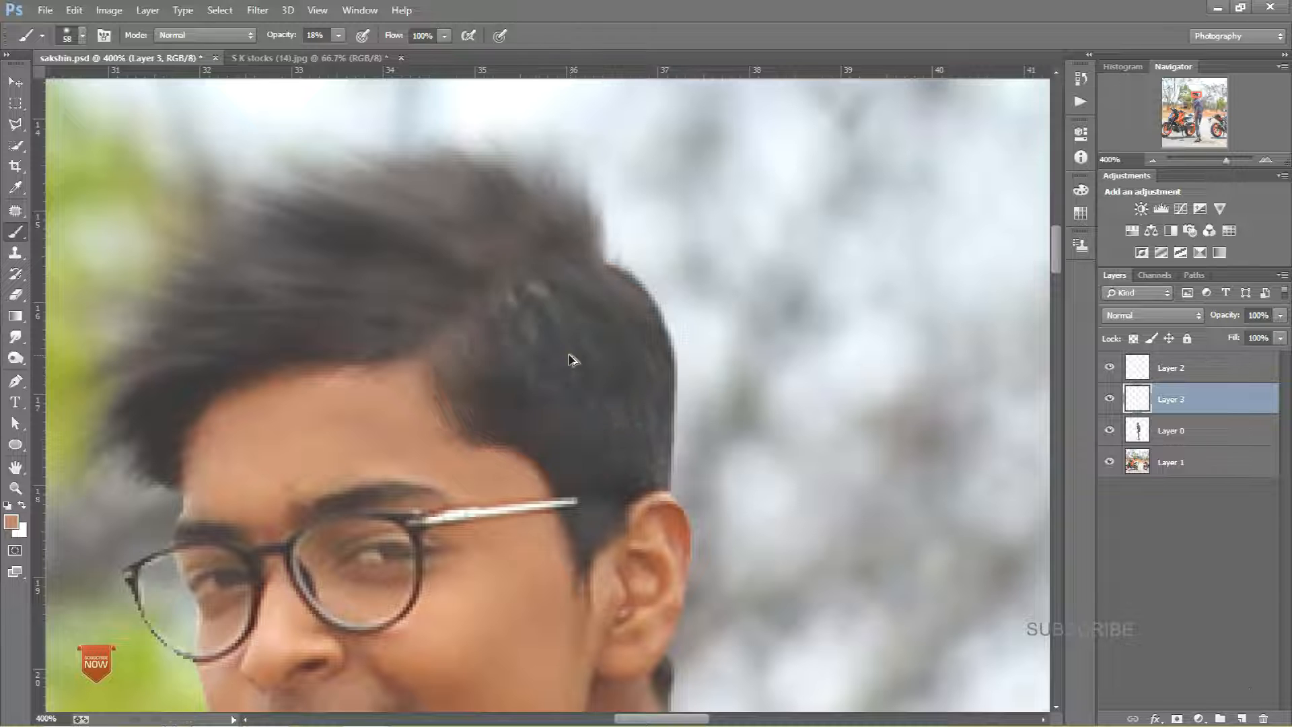
Step: Sample a skin tone as foreground colour and paint softly over the grey patch in the hair on the new layer
{"action": "left_click_drag", "start_coordinate": [476, 333], "coordinate": [463, 330], "text": "alt"}
{"action": "left_click", "coordinate": [10, 521]}
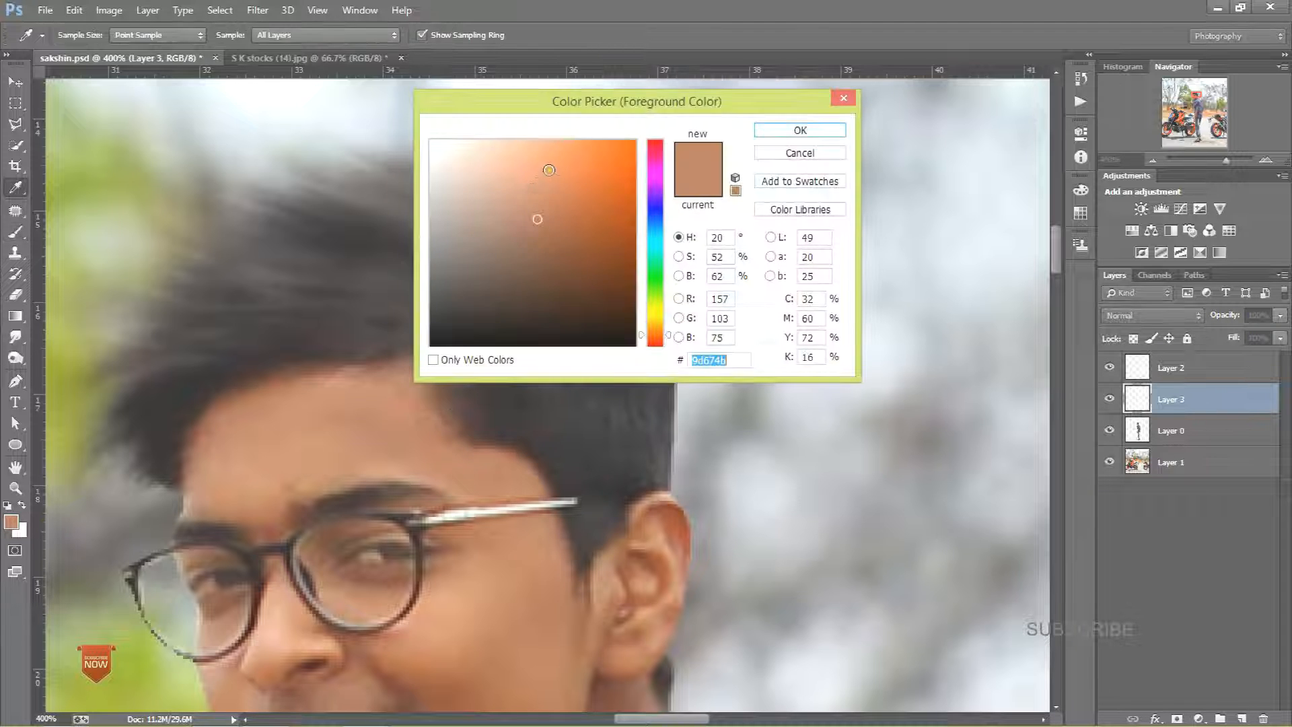
{"action": "left_click", "coordinate": [790, 134]}
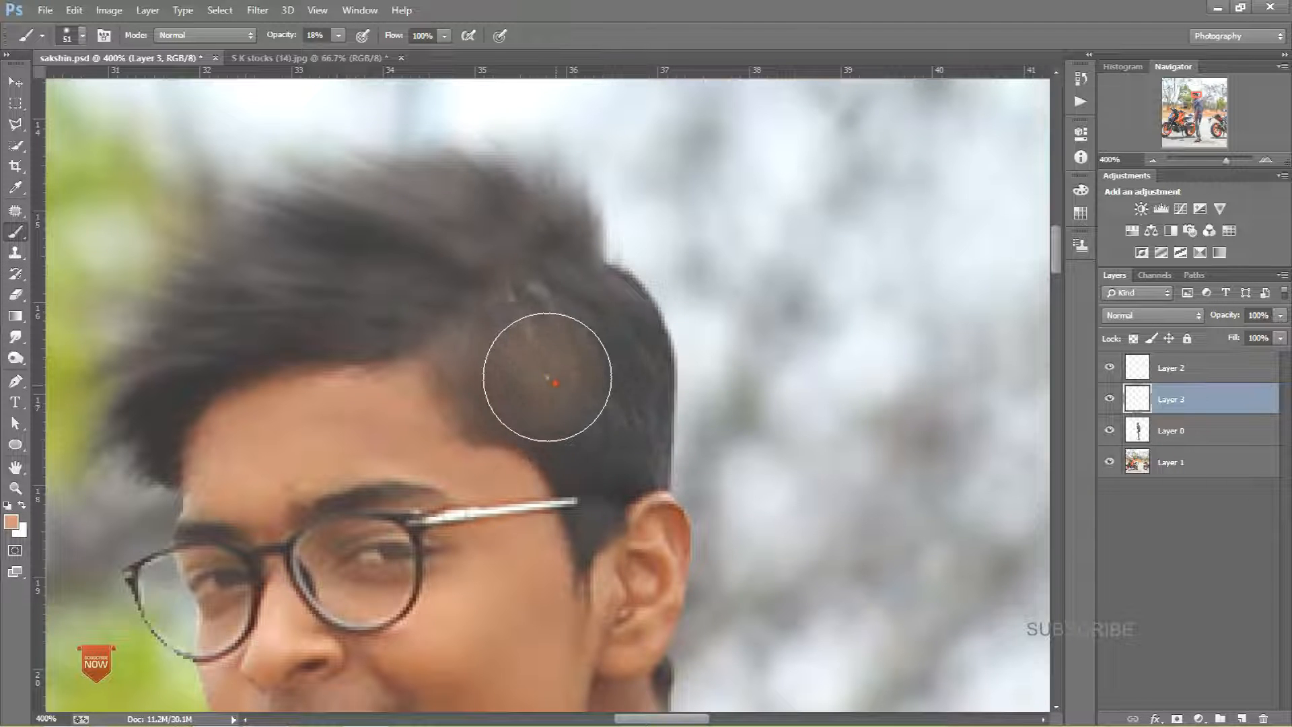
{"action": "left_click_drag", "start_coordinate": [536, 420], "coordinate": [550, 517]}
{"action": "left_click_drag", "start_coordinate": [552, 574], "coordinate": [515, 412]}
{"action": "mouse_move", "coordinate": [548, 329]}
{"action": "left_mouse_down"}
{"action": "mouse_move", "coordinate": [541, 477]}
{"action": "mouse_move", "coordinate": [582, 347]}
{"action": "mouse_move", "coordinate": [578, 197]}
{"action": "mouse_move", "coordinate": [588, 272]}
{"action": "mouse_move", "coordinate": [512, 498]}
{"action": "left_mouse_up"}
{"action": "mouse_move", "coordinate": [496, 433]}
{"action": "left_mouse_down"}
{"action": "mouse_move", "coordinate": [481, 364]}
{"action": "mouse_move", "coordinate": [407, 368]}
{"action": "mouse_move", "coordinate": [440, 395]}
{"action": "mouse_move", "coordinate": [527, 403]}
{"action": "mouse_move", "coordinate": [556, 554]}
{"action": "left_mouse_up"}
{"action": "left_click_drag", "start_coordinate": [474, 584], "coordinate": [447, 396]}
Step: Set the painted Layer 3's opacity to 78%
{"action": "key", "text": "ctrl+minus"}
{"action": "key", "text": "ctrl+minus"}
{"action": "key", "text": "ctrl+minus"}
{"action": "key", "text": "ctrl+minus"}
{"action": "key", "text": "ctrl+minus"}
{"action": "key", "text": "ctrl+minus"}
{"action": "key", "text": "ctrl+minus"}
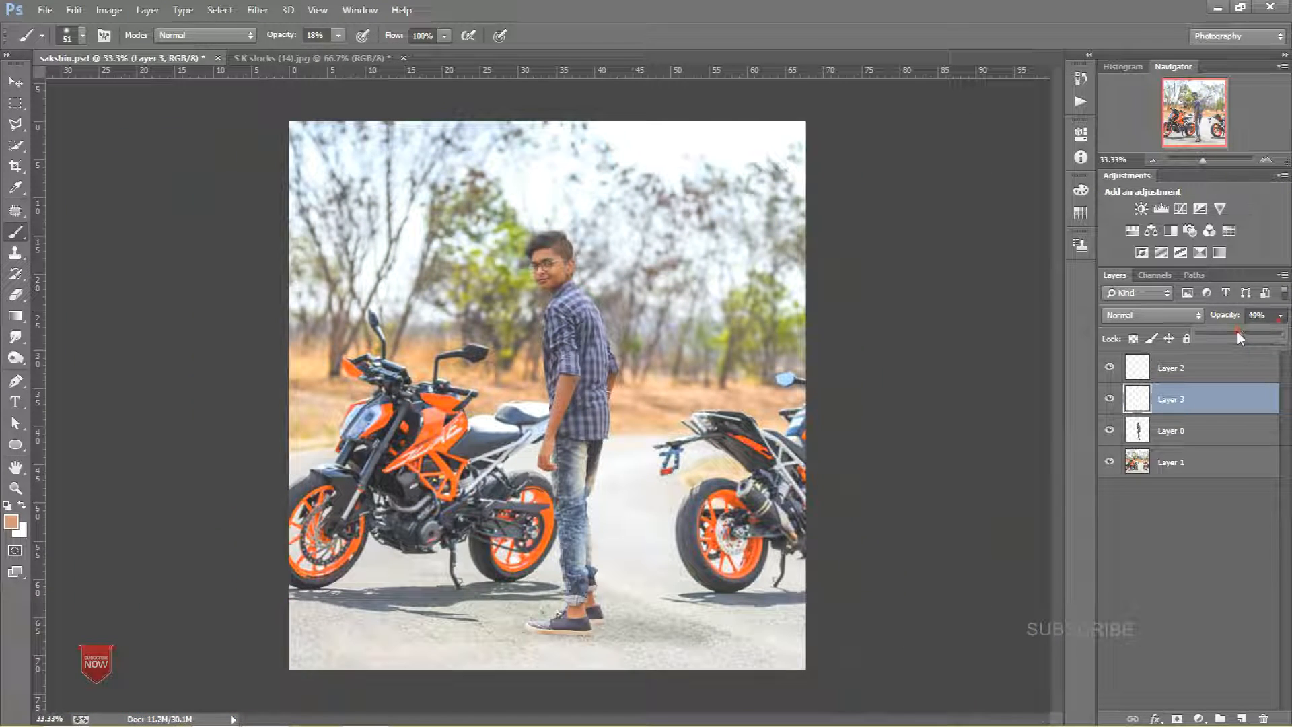
{"action": "left_click_drag", "start_coordinate": [1237, 331], "coordinate": [1261, 330]}
{"action": "left_click", "coordinate": [1191, 402]}
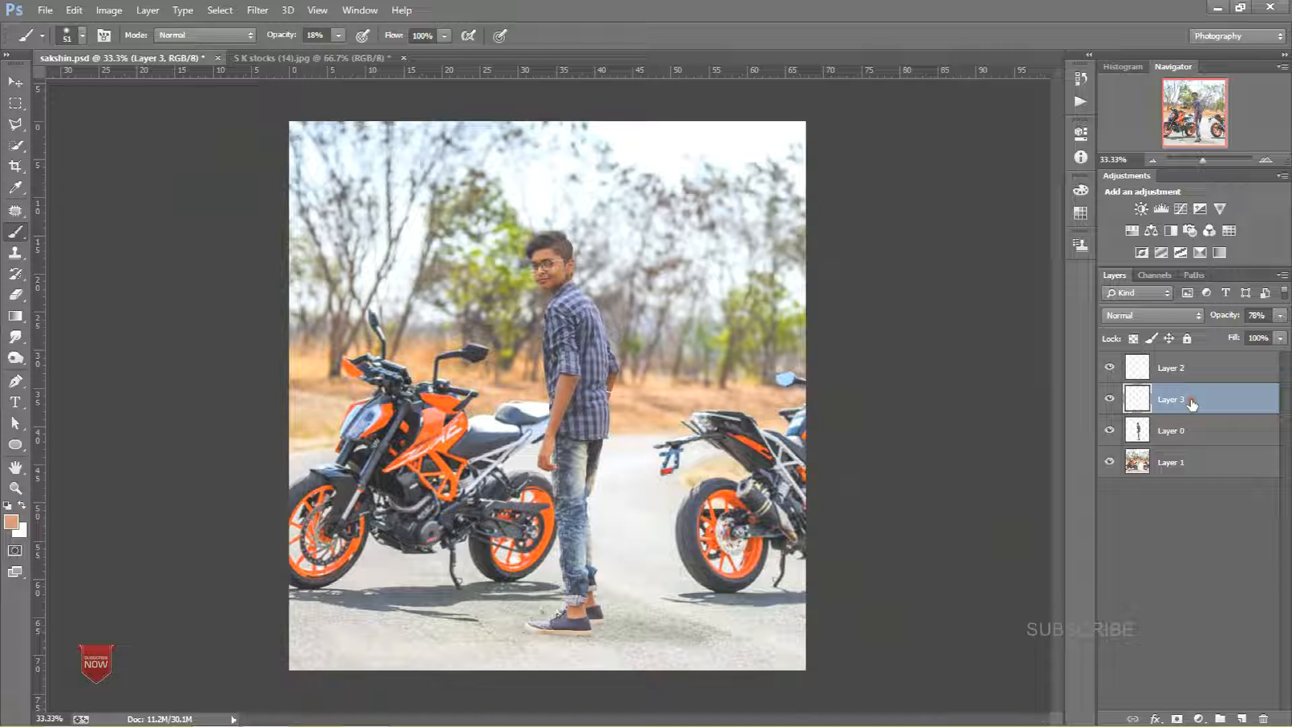
{"action": "key", "text": "ctrl+plus"}
{"action": "key", "text": "ctrl+plus"}
{"action": "key", "text": "ctrl+plus"}
{"action": "key", "text": "ctrl+plus"}
{"action": "key", "text": "ctrl+plus"}
{"action": "key", "text": "ctrl+plus"}
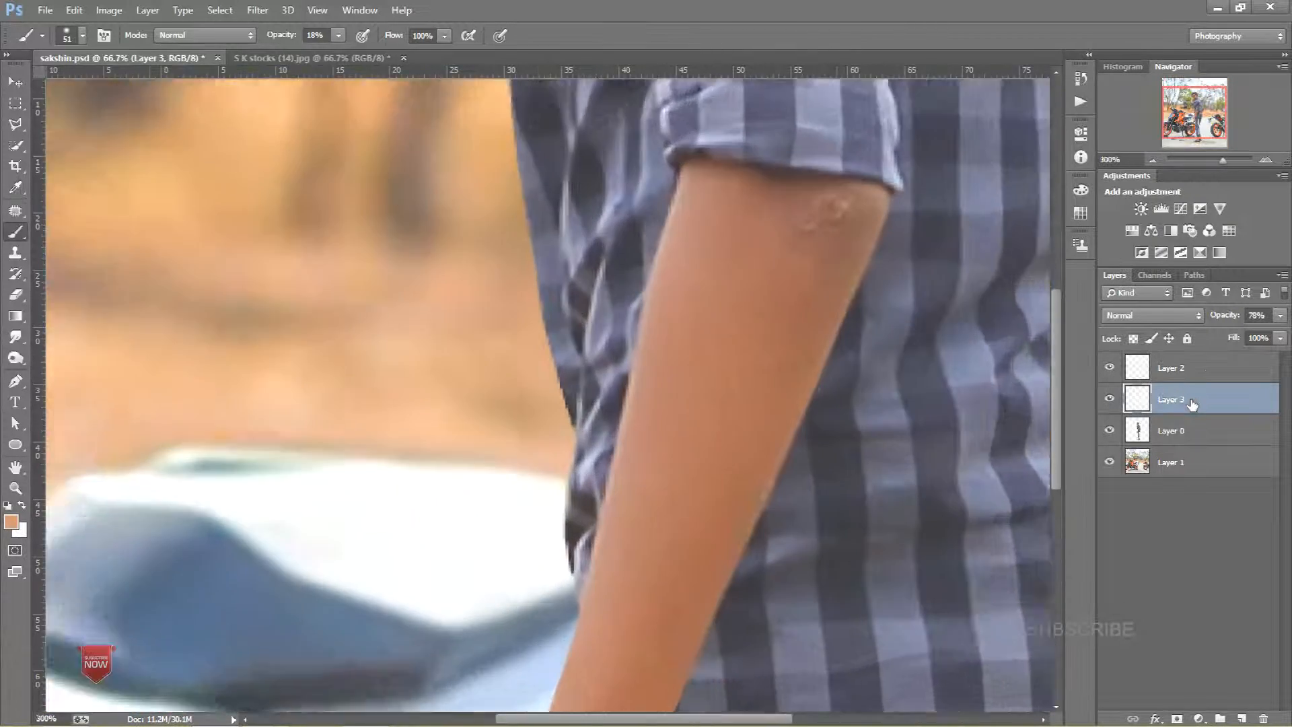
{"action": "left_click_drag", "start_coordinate": [680, 188], "coordinate": [626, 442]}
{"action": "left_click_drag", "start_coordinate": [640, 161], "coordinate": [618, 339]}
{"action": "scroll", "coordinate": [617, 339], "scroll_direction": "up", "scroll_amount": 10}
{"action": "key", "text": "ctrl+r"}
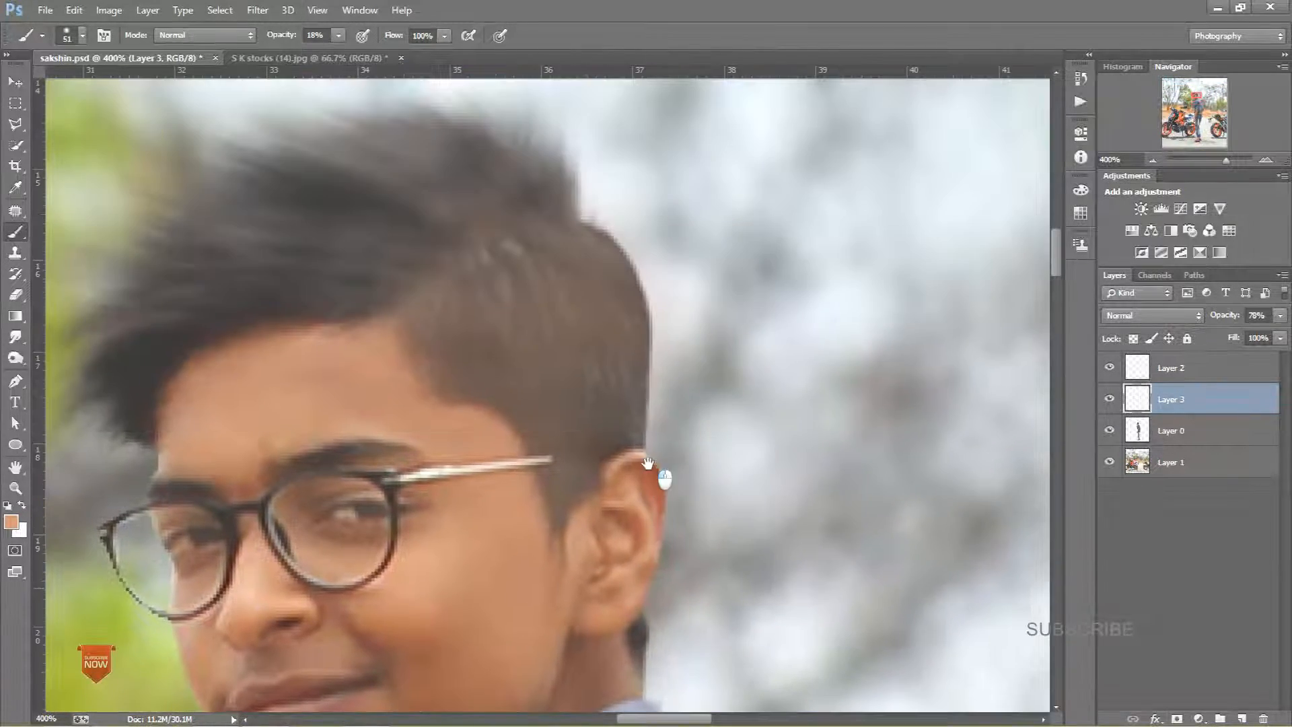
Step: Switch to the Smudge tool, select Layer 0 and smudge the hair edges above the forehead into the background
{"action": "left_click", "coordinate": [16, 337]}
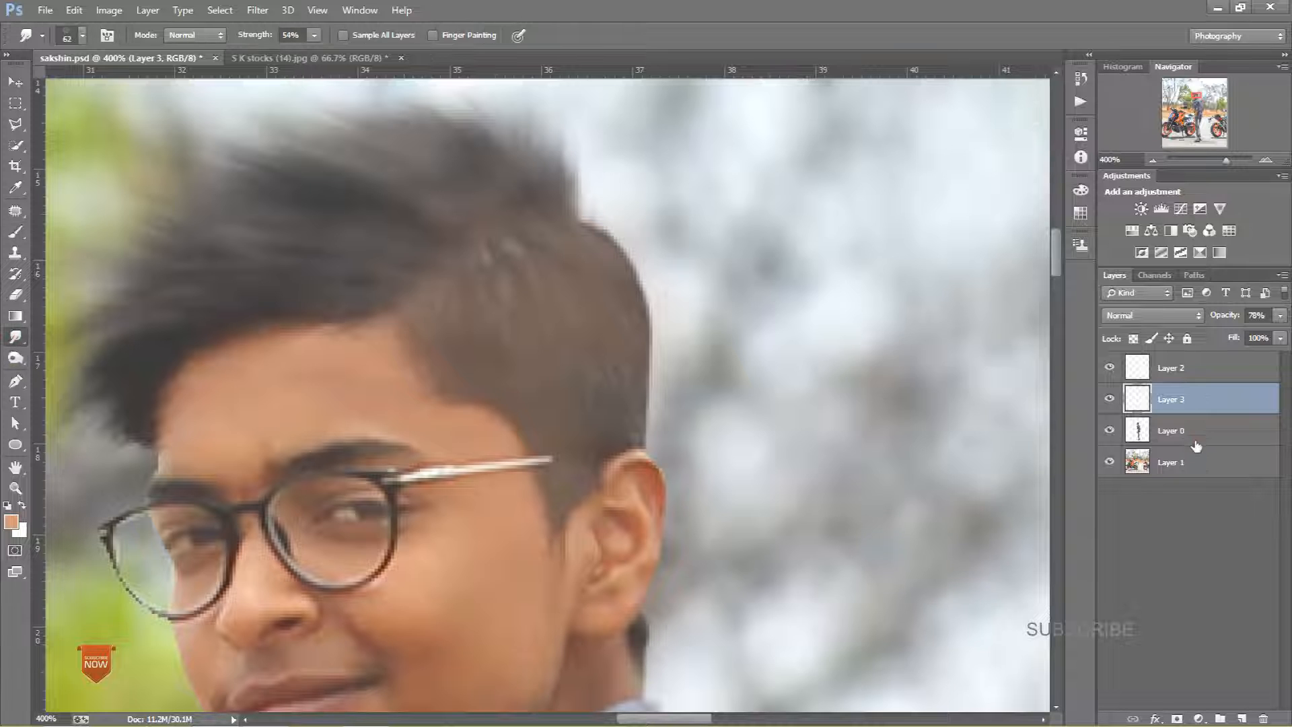
{"action": "left_click", "coordinate": [1184, 431]}
{"action": "key", "text": "alt+bracketright"}
{"action": "left_click_drag", "start_coordinate": [527, 288], "coordinate": [496, 352]}
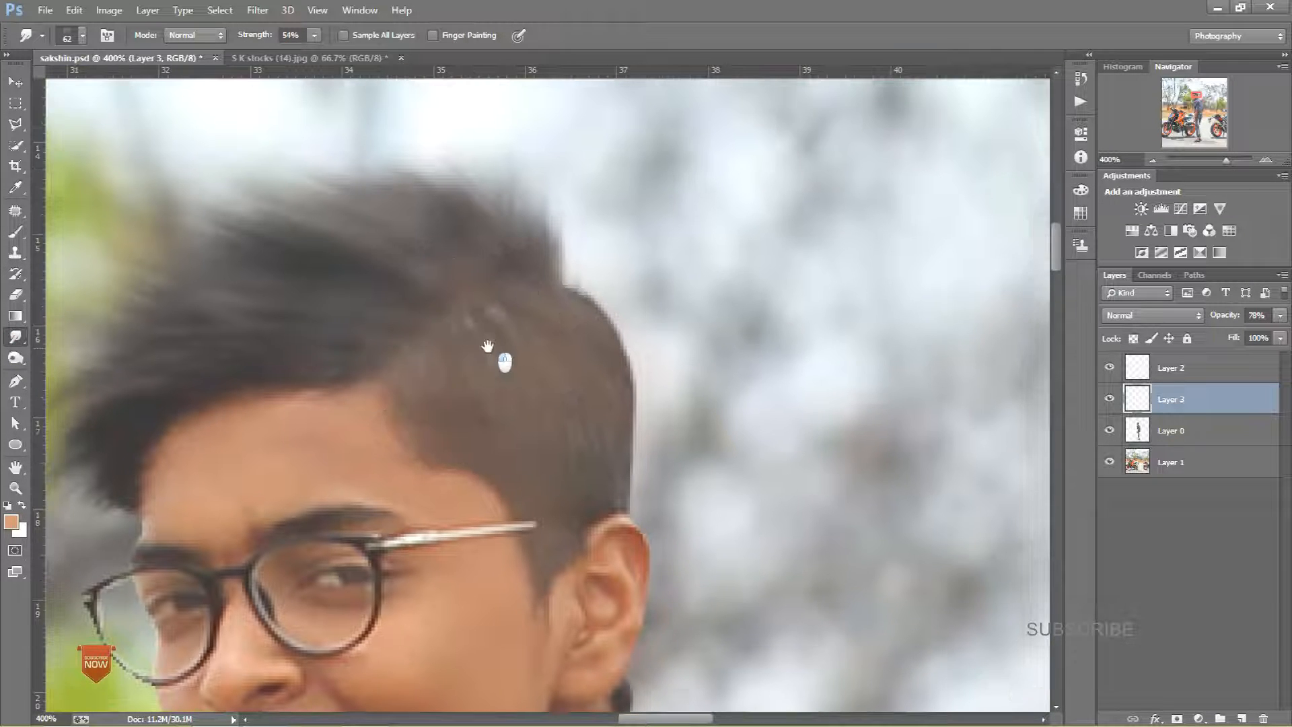
{"action": "left_click_drag", "start_coordinate": [471, 284], "coordinate": [739, 288]}
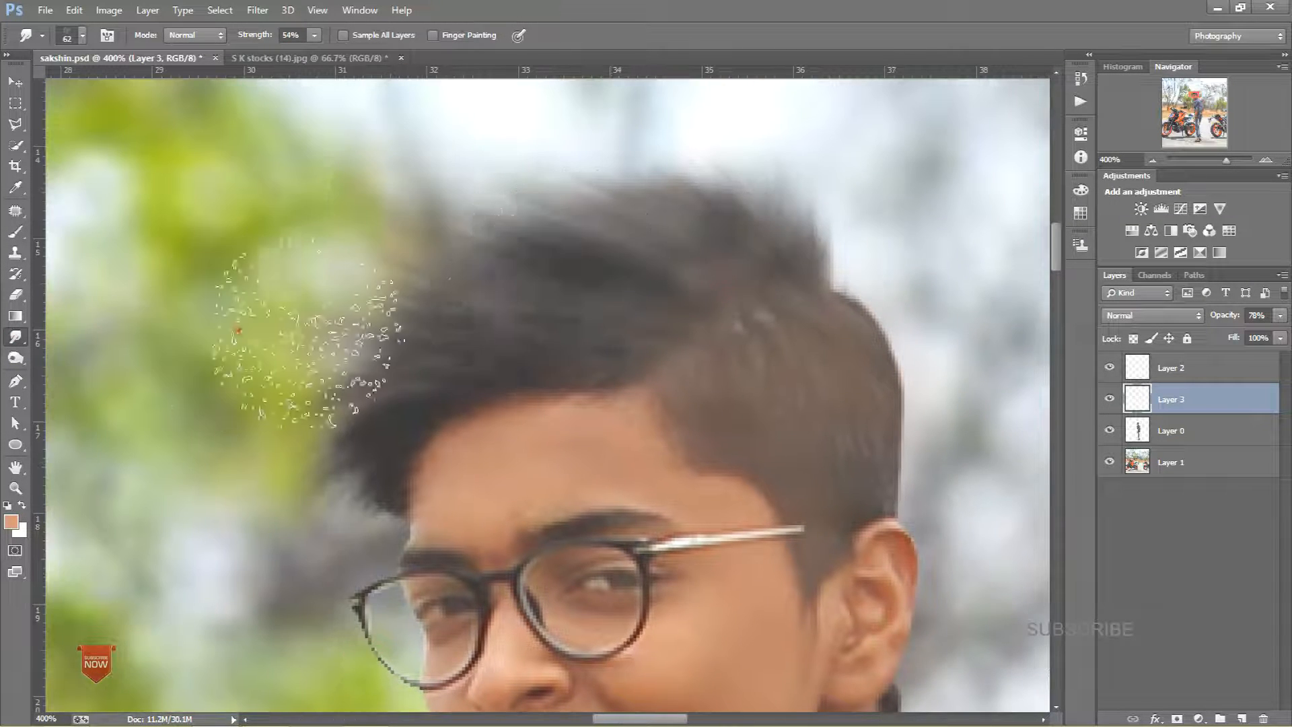
{"action": "left_click", "coordinate": [1254, 436]}
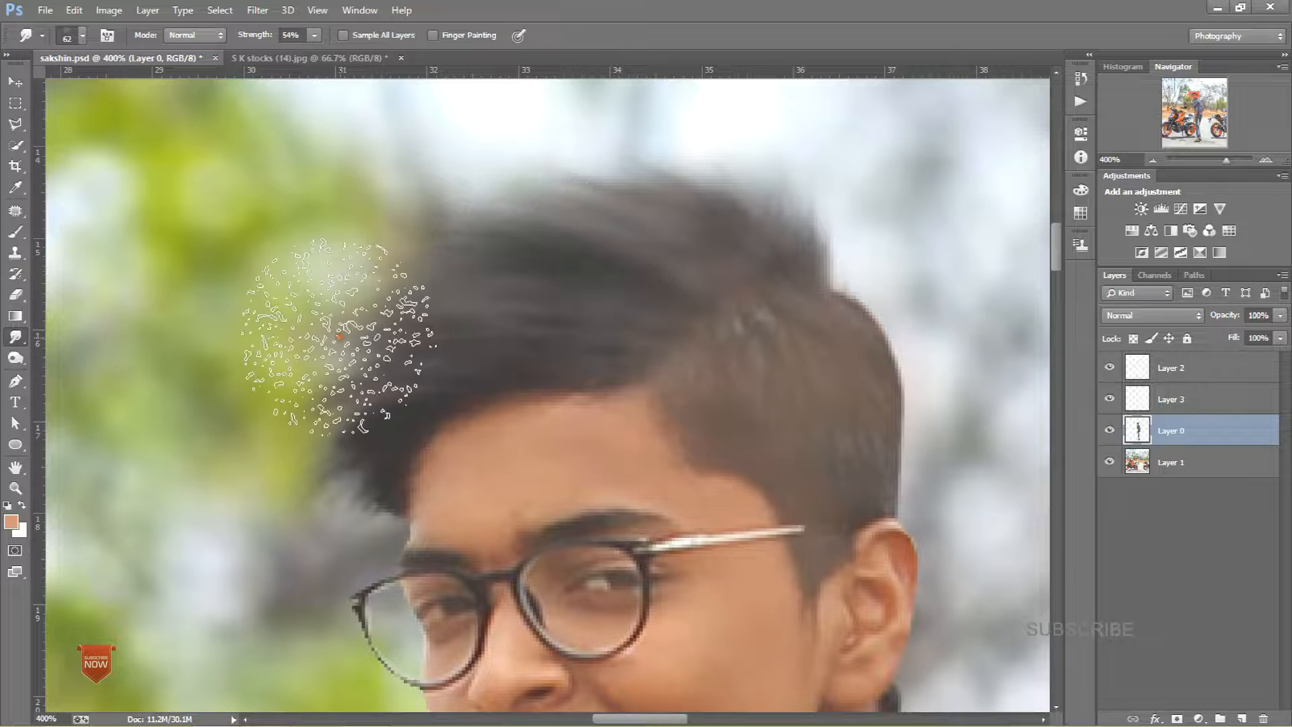
{"action": "left_click_drag", "start_coordinate": [650, 269], "coordinate": [398, 280]}
{"action": "left_click_drag", "start_coordinate": [730, 222], "coordinate": [643, 134]}
{"action": "mouse_move", "coordinate": [681, 310]}
{"action": "left_mouse_down"}
{"action": "mouse_move", "coordinate": [568, 236]}
{"action": "mouse_move", "coordinate": [443, 273]}
{"action": "left_mouse_up"}
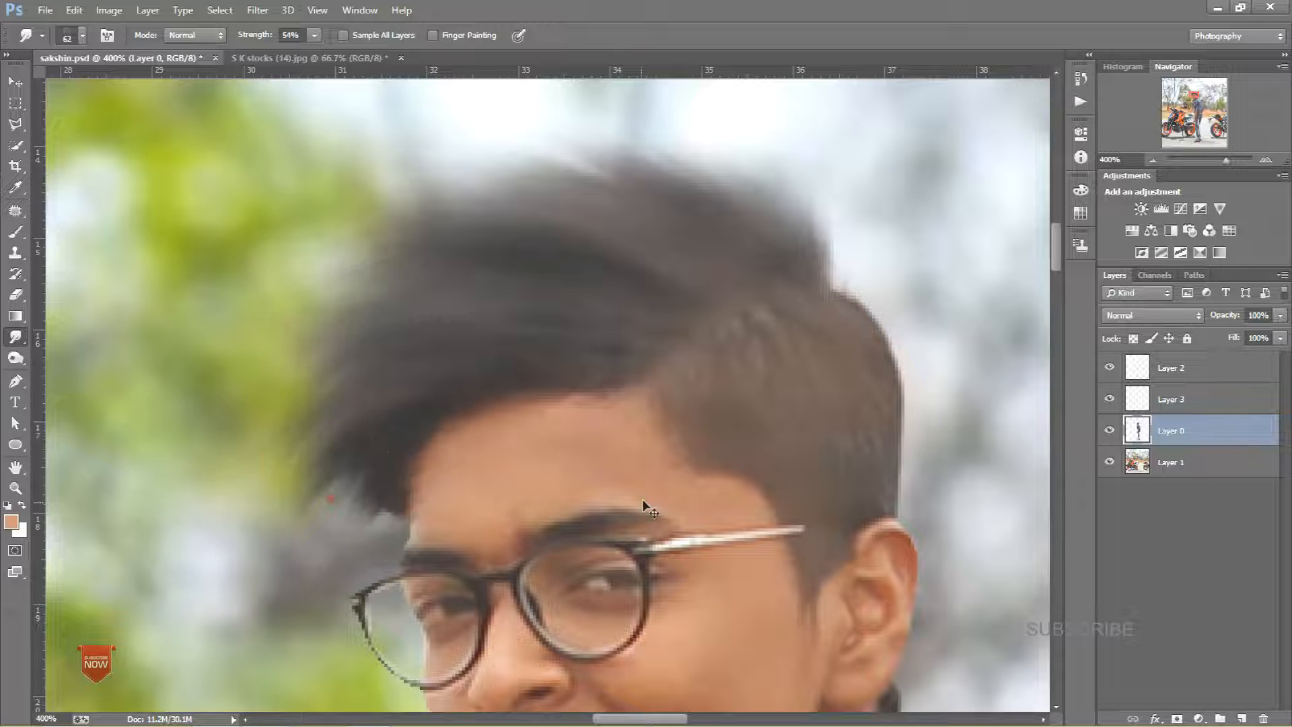
Step: Add a Curves adjustment layer on top and pull the midtone point slightly down to darken the image
{"action": "key", "text": "ctrl+minus"}
{"action": "key", "text": "ctrl+minus"}
{"action": "key", "text": "ctrl+minus"}
{"action": "key", "text": "ctrl+minus"}
{"action": "key", "text": "ctrl+minus"}
{"action": "key", "text": "ctrl+minus"}
{"action": "key", "text": "ctrl+minus"}
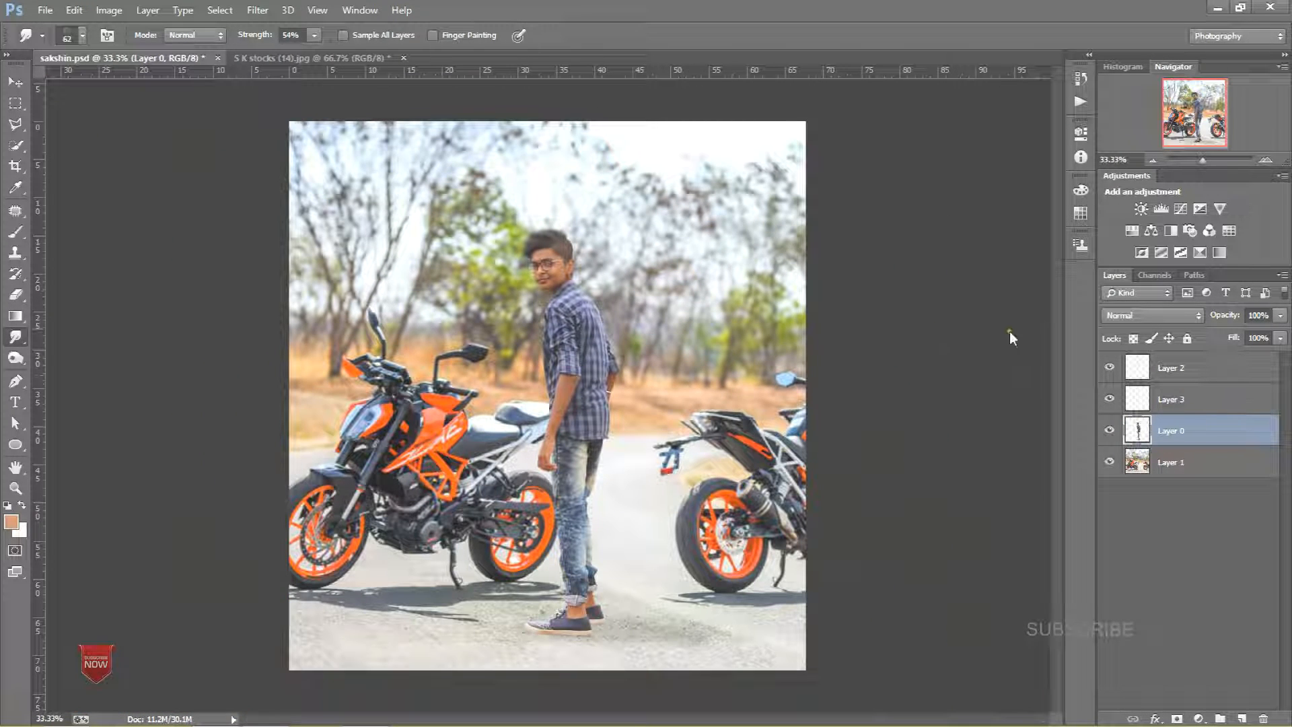
{"action": "left_click", "coordinate": [1193, 364]}
{"action": "left_click", "coordinate": [1180, 209]}
{"action": "mouse_move", "coordinate": [993, 253]}
{"action": "left_mouse_down"}
{"action": "mouse_move", "coordinate": [997, 278]}
{"action": "mouse_move", "coordinate": [993, 267]}
{"action": "left_mouse_up"}
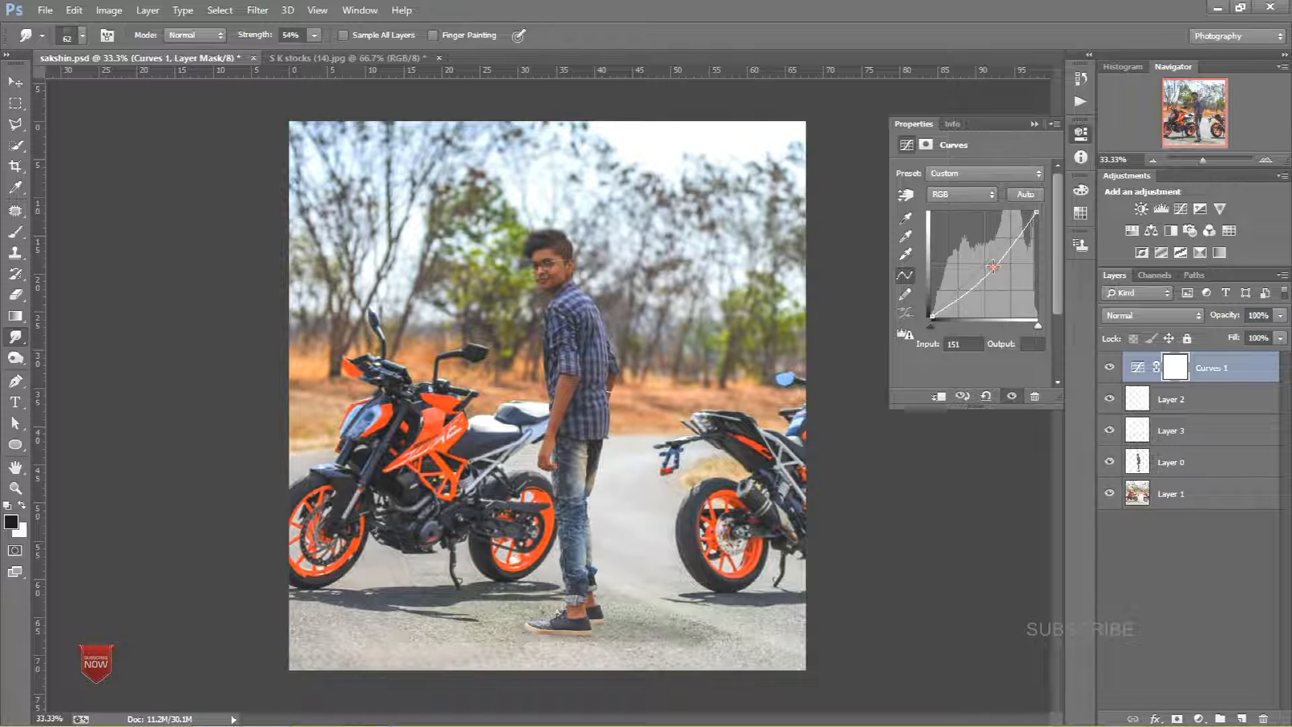
{"action": "left_click", "coordinate": [1032, 124]}
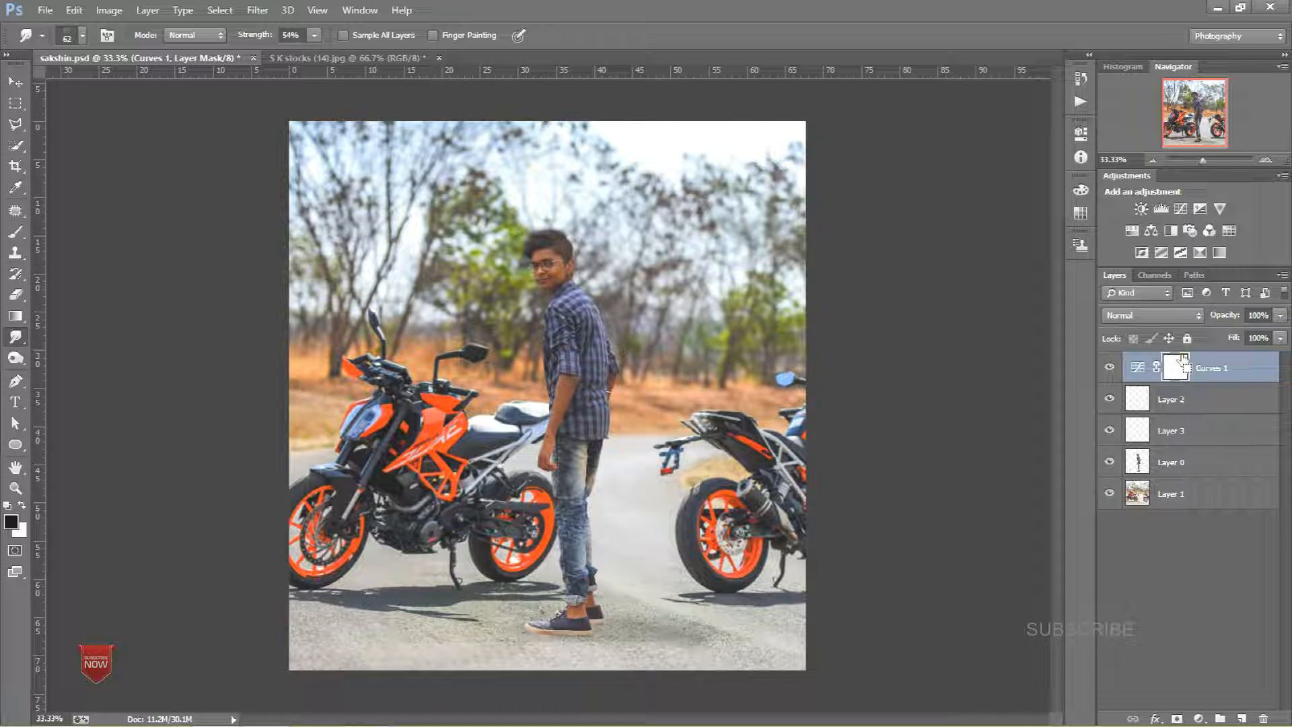
Step: Stamp all visible layers into a new merged layer and open it in the Camera Raw Filter
{"action": "key", "text": "ctrl+shift+alt+e"}
{"action": "left_click", "coordinate": [258, 11]}
{"action": "left_click", "coordinate": [286, 111]}
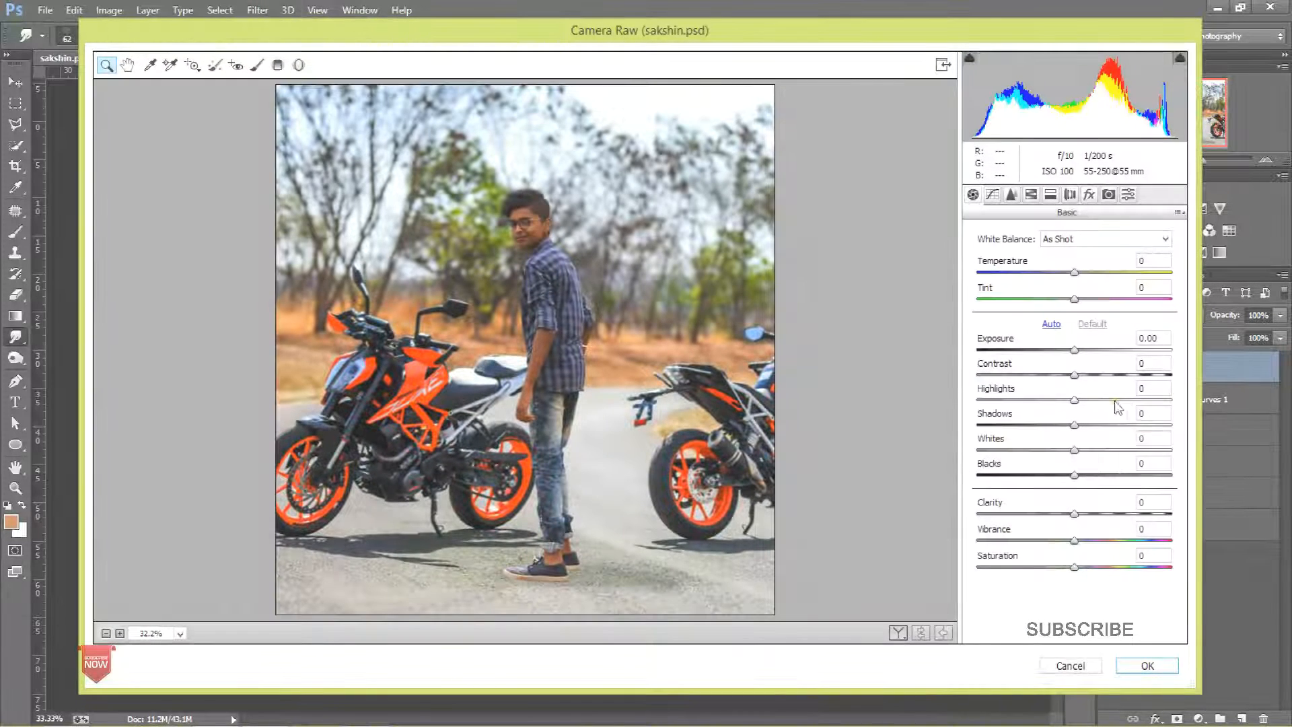
Step: In Camera Raw's Basic panel, set Highlights -42, Shadows +59, Whites -58, Blacks -48 and Clarity +17
{"action": "left_click_drag", "start_coordinate": [1115, 400], "coordinate": [1126, 401]}
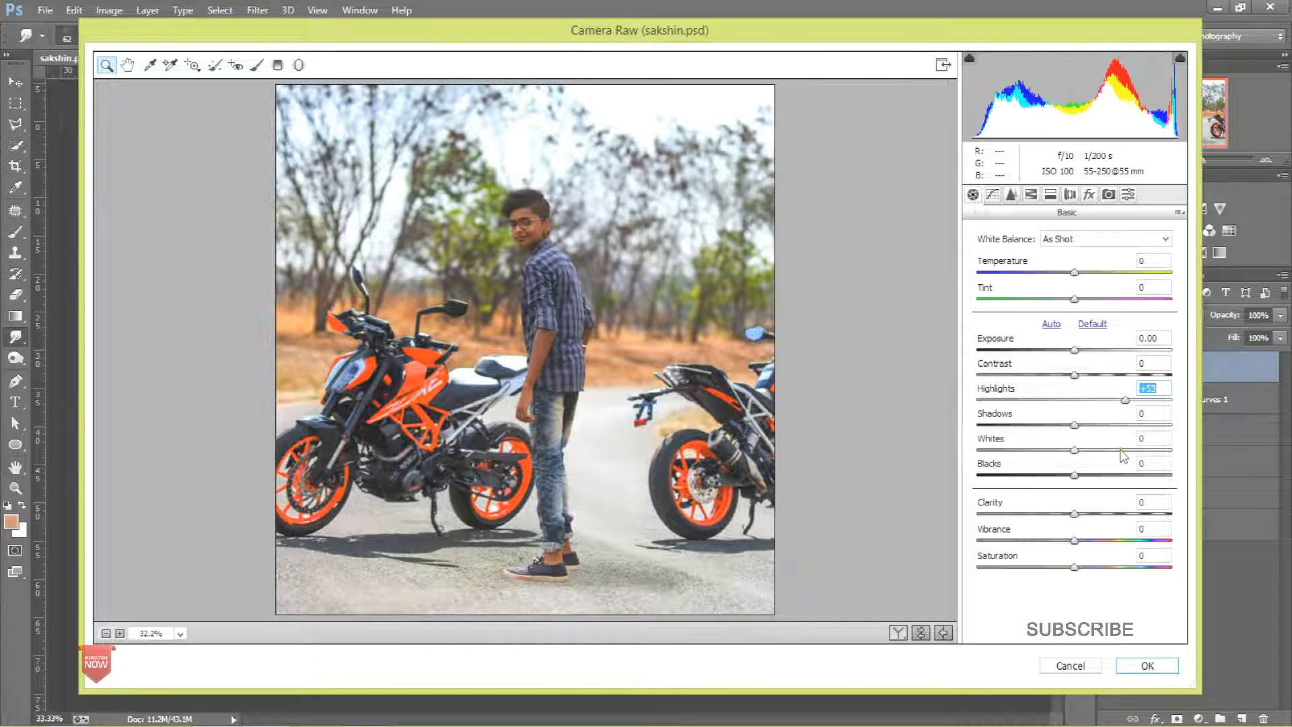
{"action": "left_click", "coordinate": [1033, 400]}
{"action": "left_click", "coordinate": [1131, 425]}
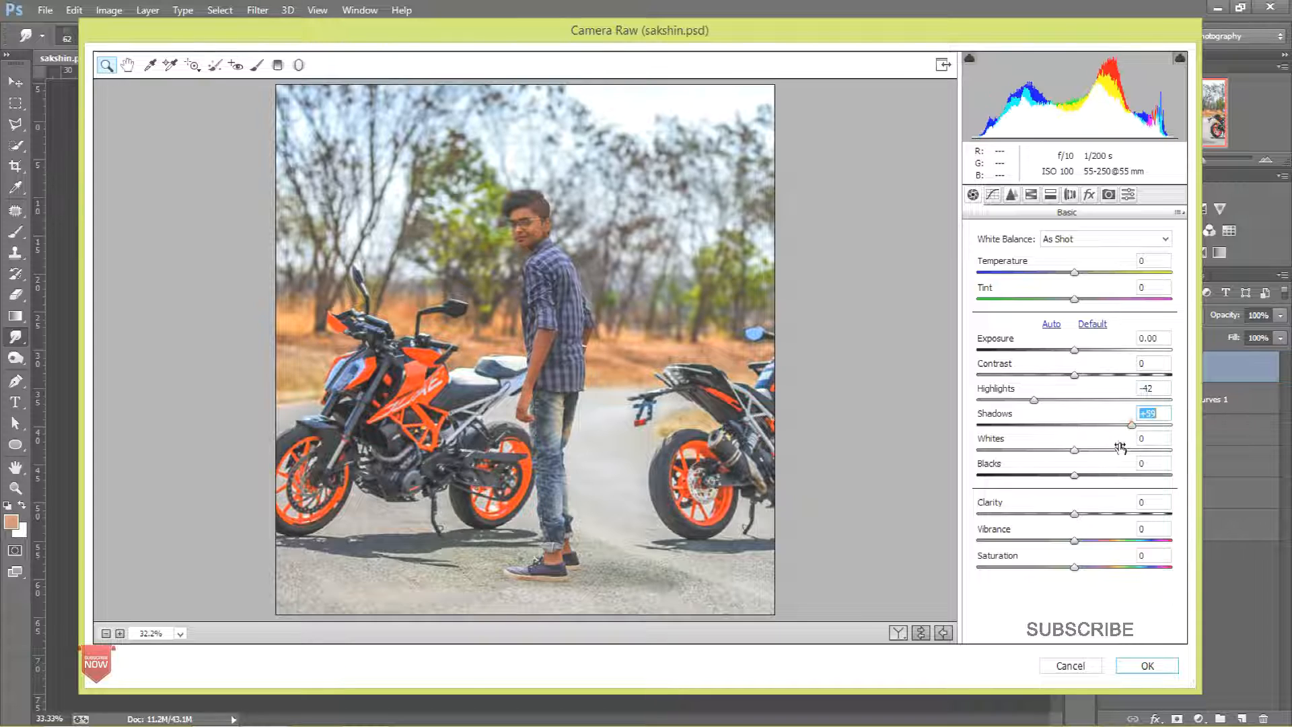
{"action": "left_click", "coordinate": [1017, 450]}
{"action": "left_click", "coordinate": [1028, 475]}
{"action": "left_click", "coordinate": [1090, 513]}
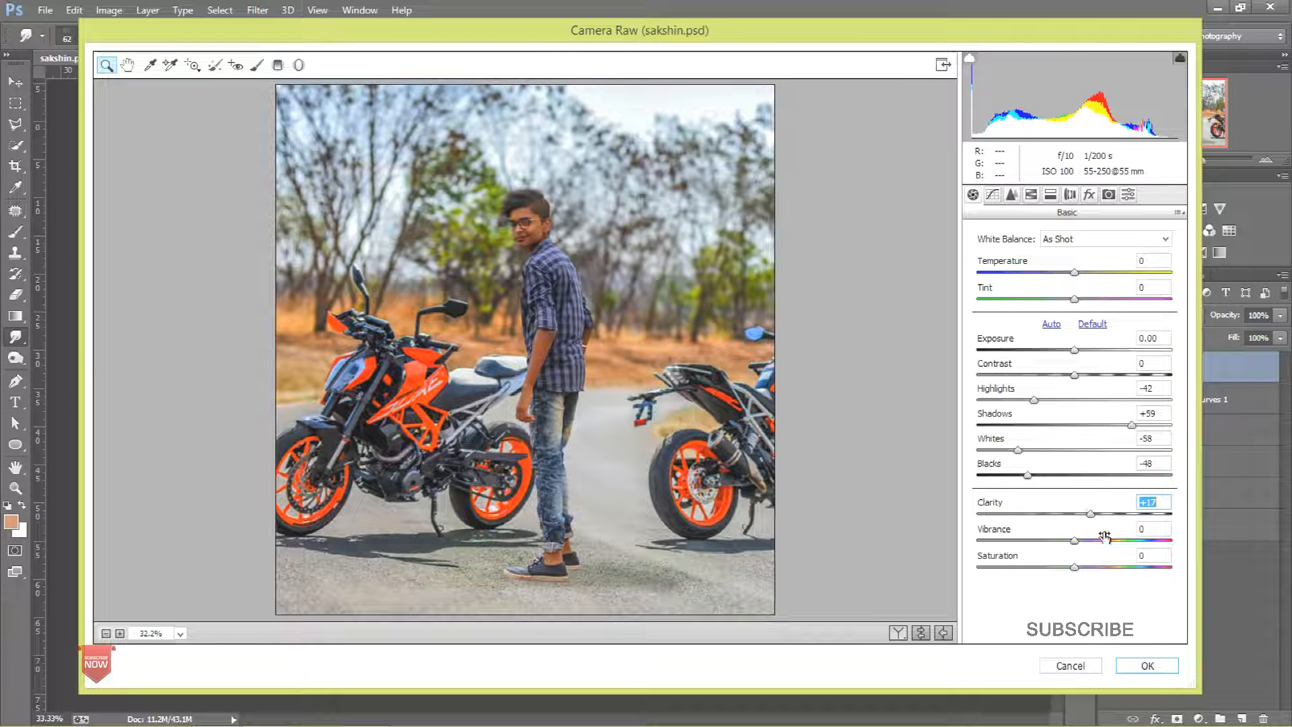
Step: Set Vibrance +29, Saturation -8, Contrast +5 and Exposure +0.30
{"action": "left_click", "coordinate": [1080, 375]}
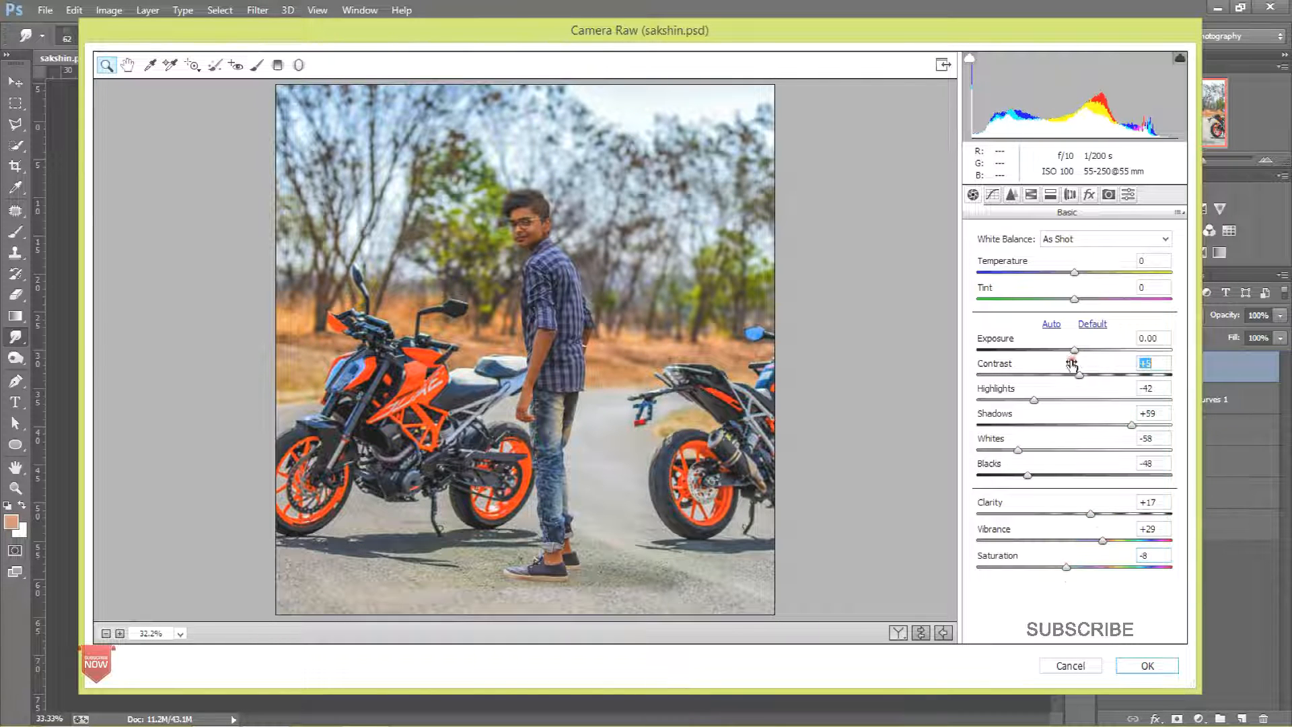
{"action": "left_click", "coordinate": [1085, 349]}
{"action": "left_click", "coordinate": [1080, 349]}
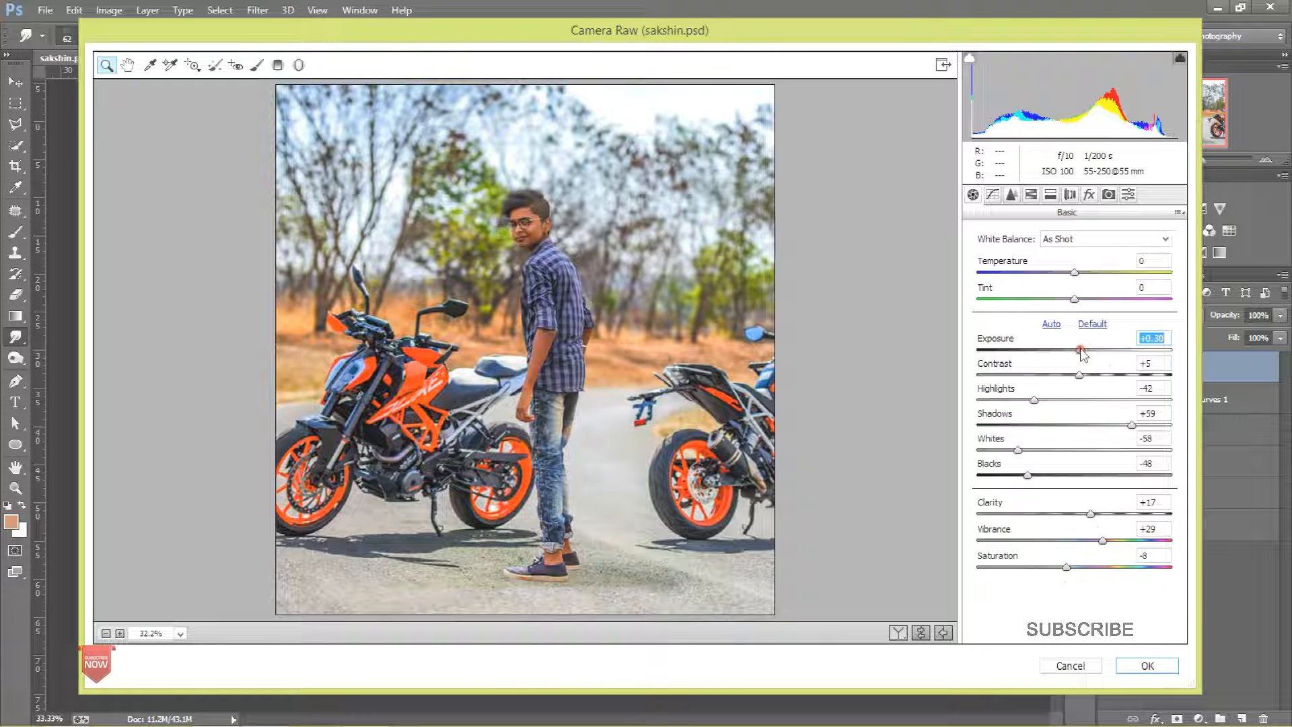
Step: Cool the white balance by setting Temperature to -20 and Tint to -26
{"action": "left_click", "coordinate": [1086, 272]}
{"action": "left_click", "coordinate": [1054, 296]}
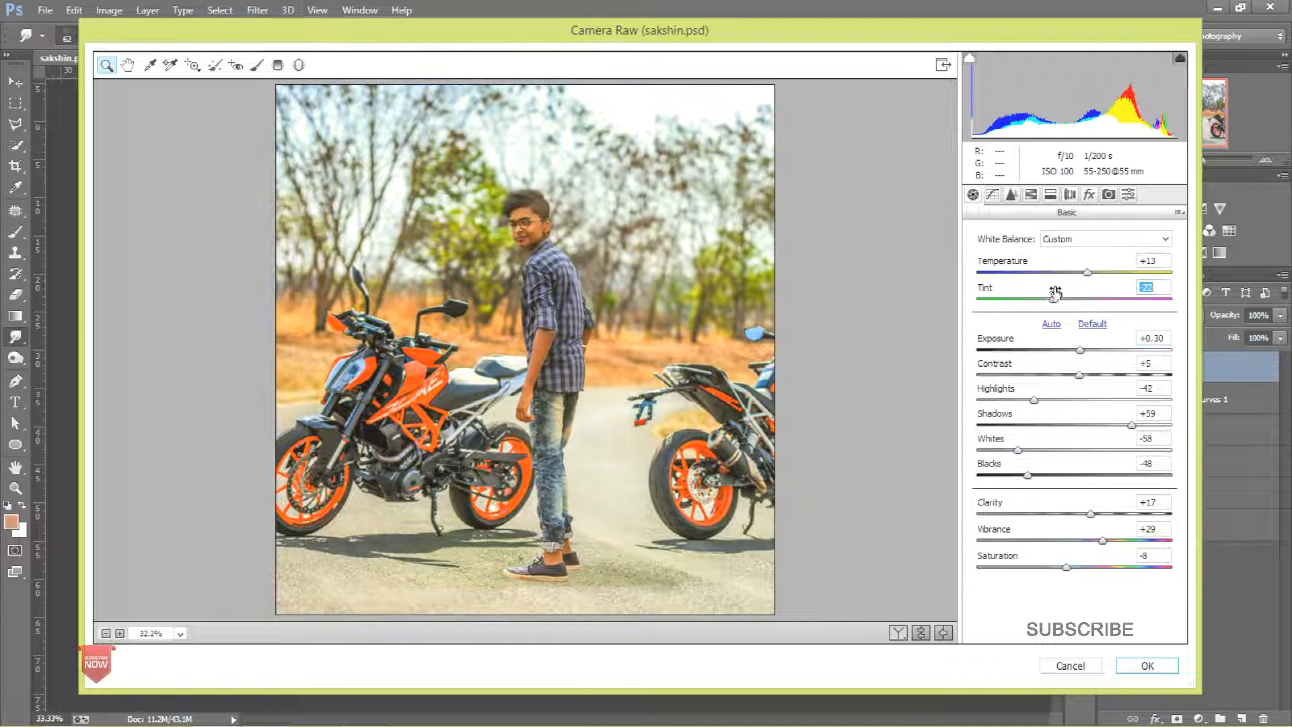
{"action": "left_click", "coordinate": [1052, 274]}
{"action": "left_click", "coordinate": [1041, 273]}
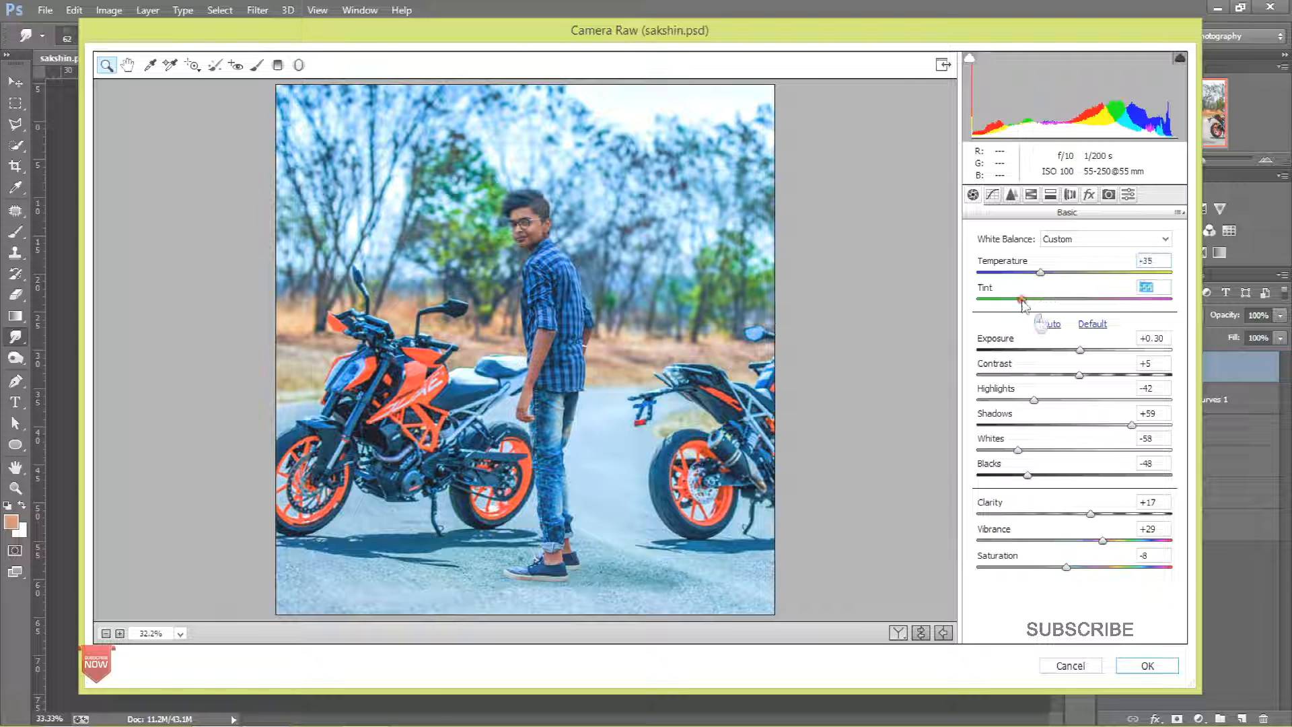
{"action": "left_click", "coordinate": [1055, 272]}
{"action": "left_click", "coordinate": [1050, 298]}
{"action": "left_click", "coordinate": [1048, 298]}
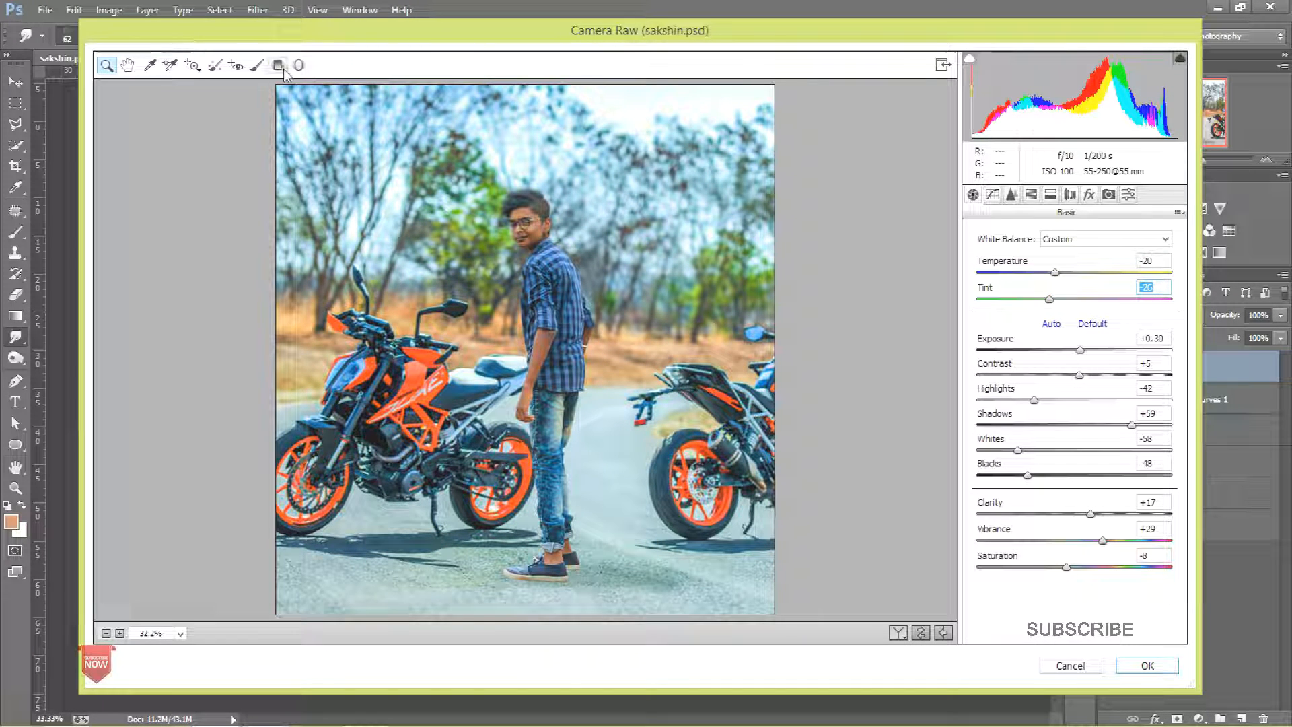
Step: Add a Radial Filter around the subject with Exposure -4.00, Clarity +41 and Saturation -25 outside it
{"action": "key", "text": "j"}
{"action": "left_click_drag", "start_coordinate": [560, 328], "coordinate": [812, 607]}
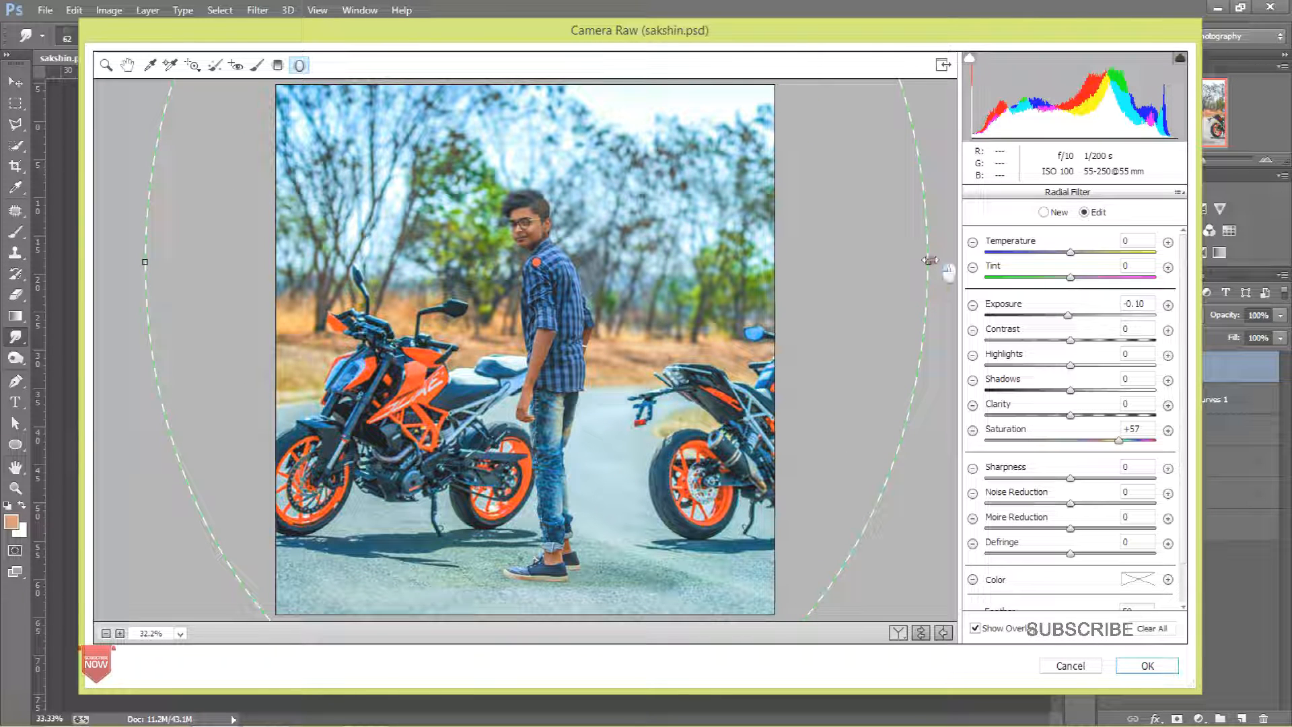
{"action": "left_click_drag", "start_coordinate": [1074, 328], "coordinate": [1015, 335]}
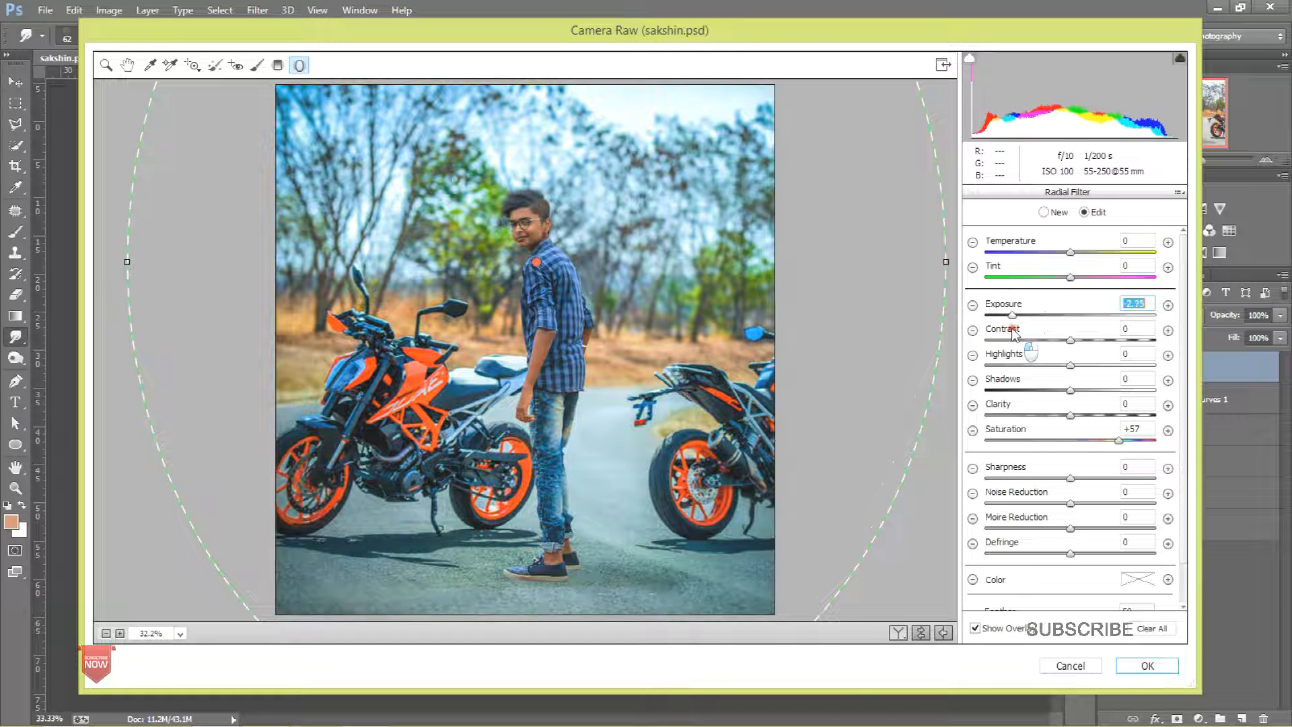
{"action": "left_click_drag", "start_coordinate": [1118, 440], "coordinate": [1093, 441]}
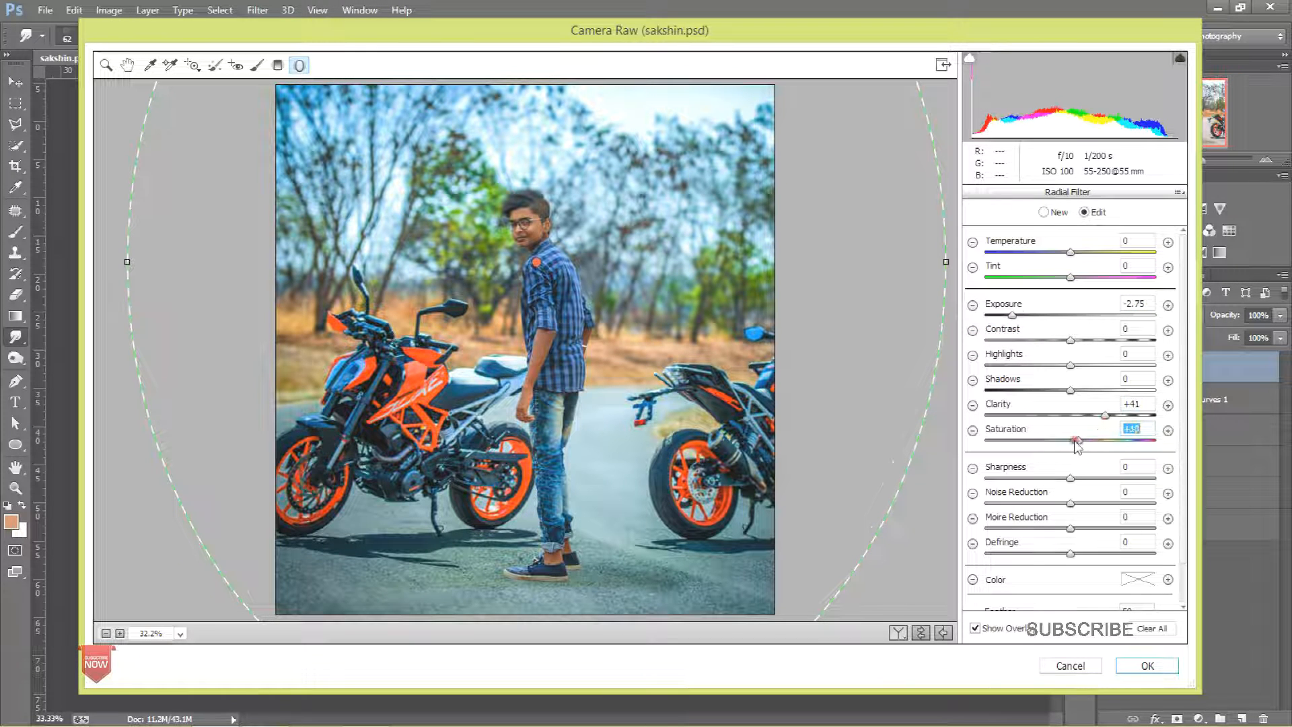
{"action": "left_click_drag", "start_coordinate": [1004, 315], "coordinate": [984, 316]}
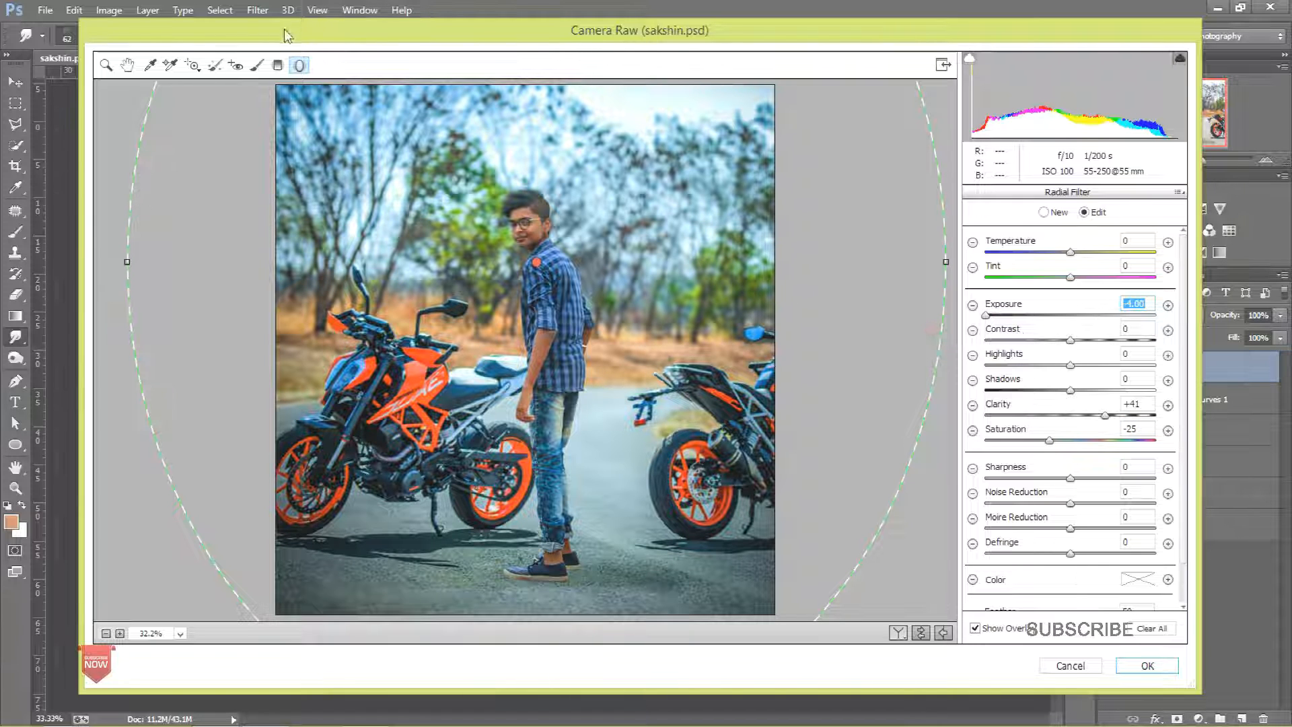
Step: Zoom in on the shoes and paint a darkening shadow beneath them with the Adjustment Brush
{"action": "left_click", "coordinate": [258, 66]}
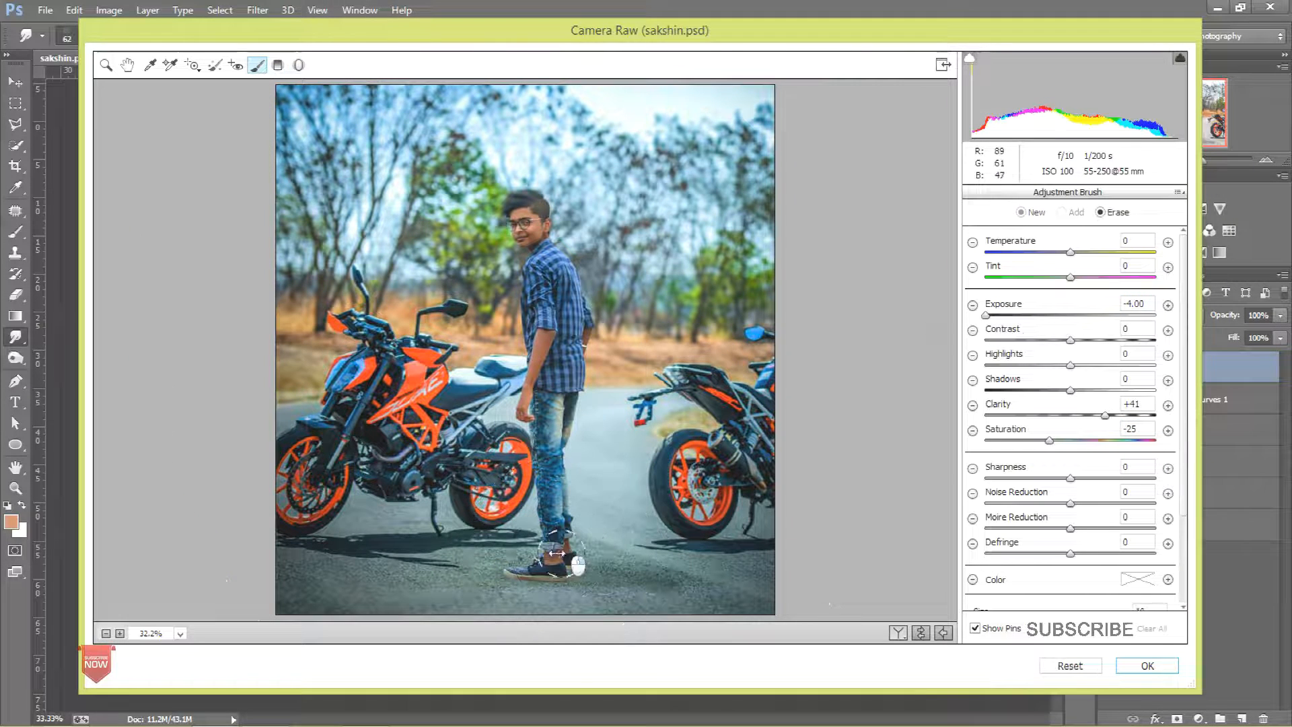
{"action": "left_click", "coordinate": [106, 65]}
{"action": "left_click_drag", "start_coordinate": [478, 535], "coordinate": [605, 614]}
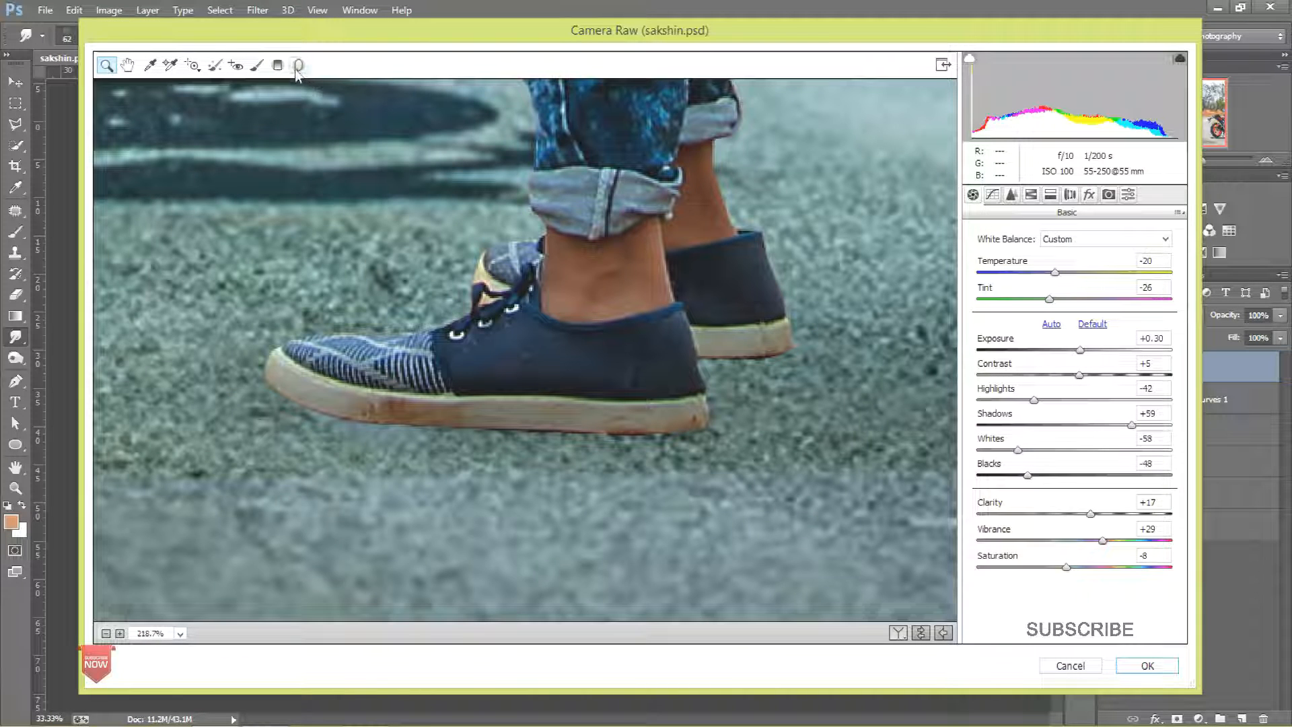
{"action": "left_click", "coordinate": [257, 65]}
{"action": "key", "text": "alt"}
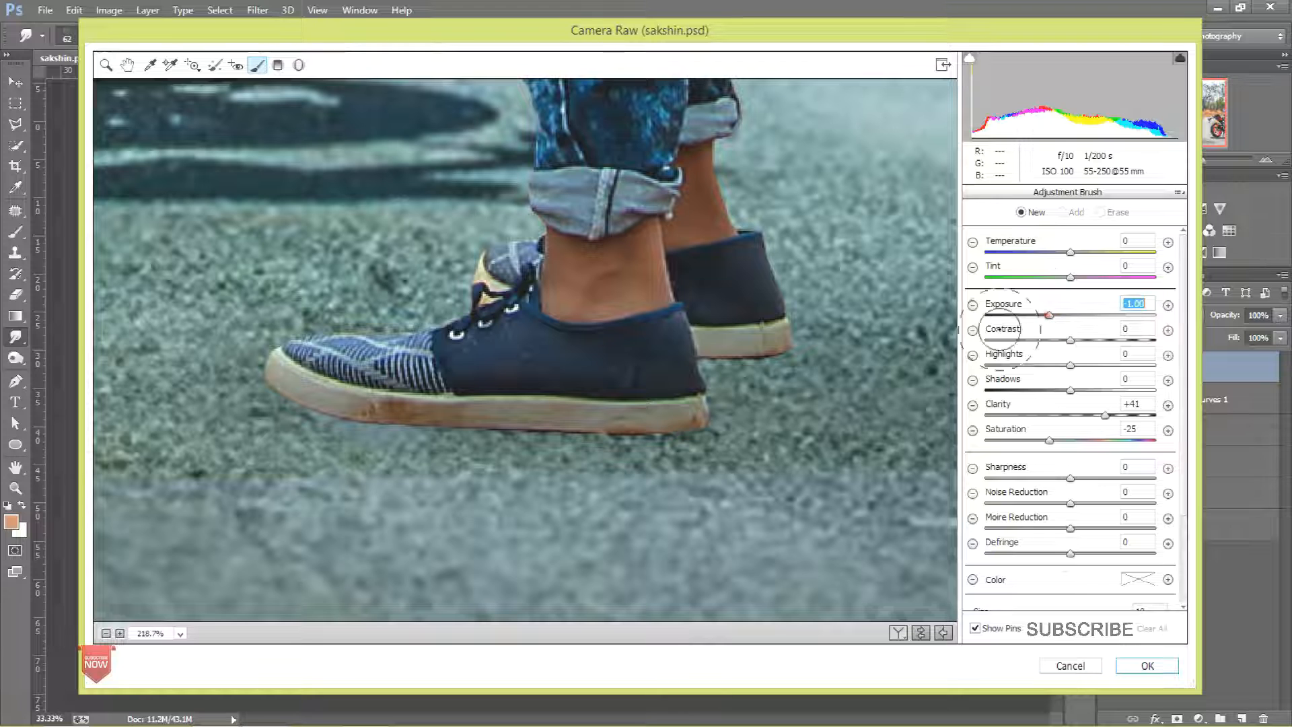
{"action": "mouse_move", "coordinate": [695, 421]}
{"action": "left_mouse_down"}
{"action": "mouse_move", "coordinate": [312, 462]}
{"action": "mouse_move", "coordinate": [270, 410]}
{"action": "left_mouse_up"}
{"action": "left_click_drag", "start_coordinate": [657, 447], "coordinate": [300, 444]}
{"action": "mouse_move", "coordinate": [374, 431]}
{"action": "left_mouse_down"}
{"action": "mouse_move", "coordinate": [710, 471]}
{"action": "mouse_move", "coordinate": [687, 455]}
{"action": "left_mouse_up"}
{"action": "left_click_drag", "start_coordinate": [412, 377], "coordinate": [703, 365]}
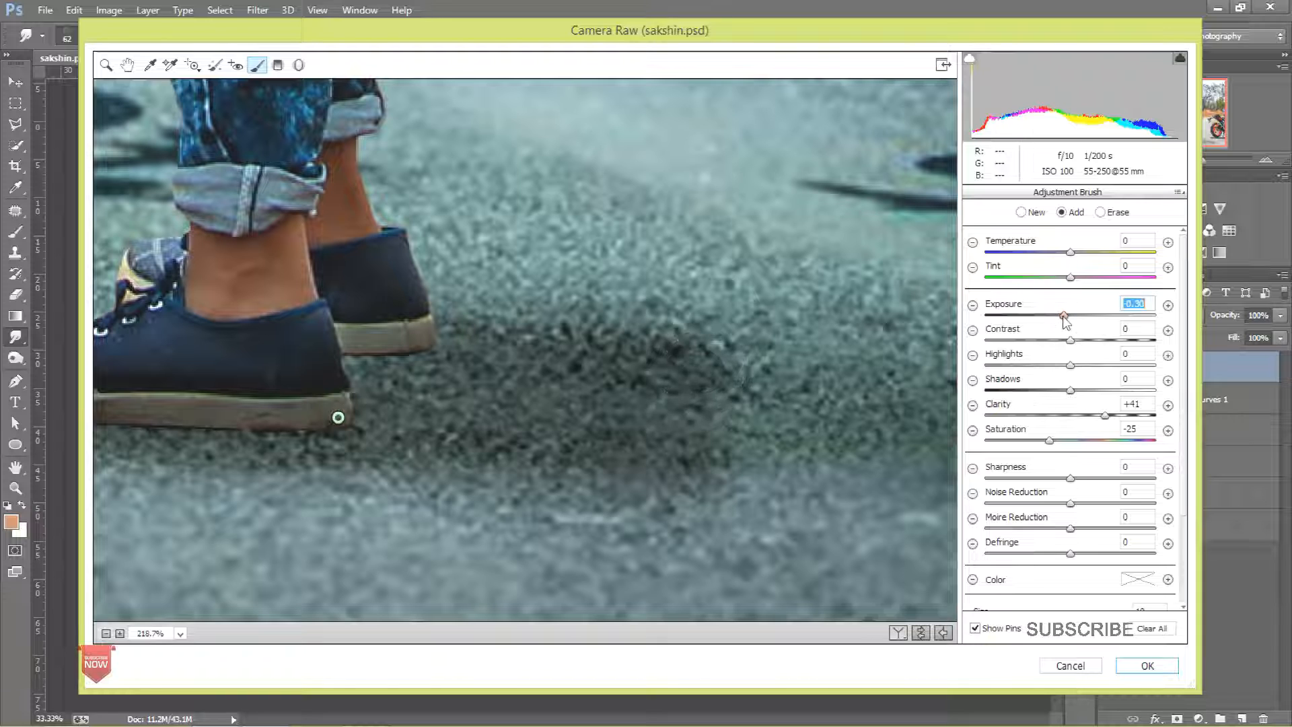
Step: Zoom back out to the whole photo and fine-tune the shadow brush's Exposure
{"action": "key", "text": "ctrl+minus"}
{"action": "key", "text": "ctrl+minus"}
{"action": "key", "text": "ctrl+minus"}
{"action": "key", "text": "ctrl+minus"}
{"action": "key", "text": "ctrl+minus"}
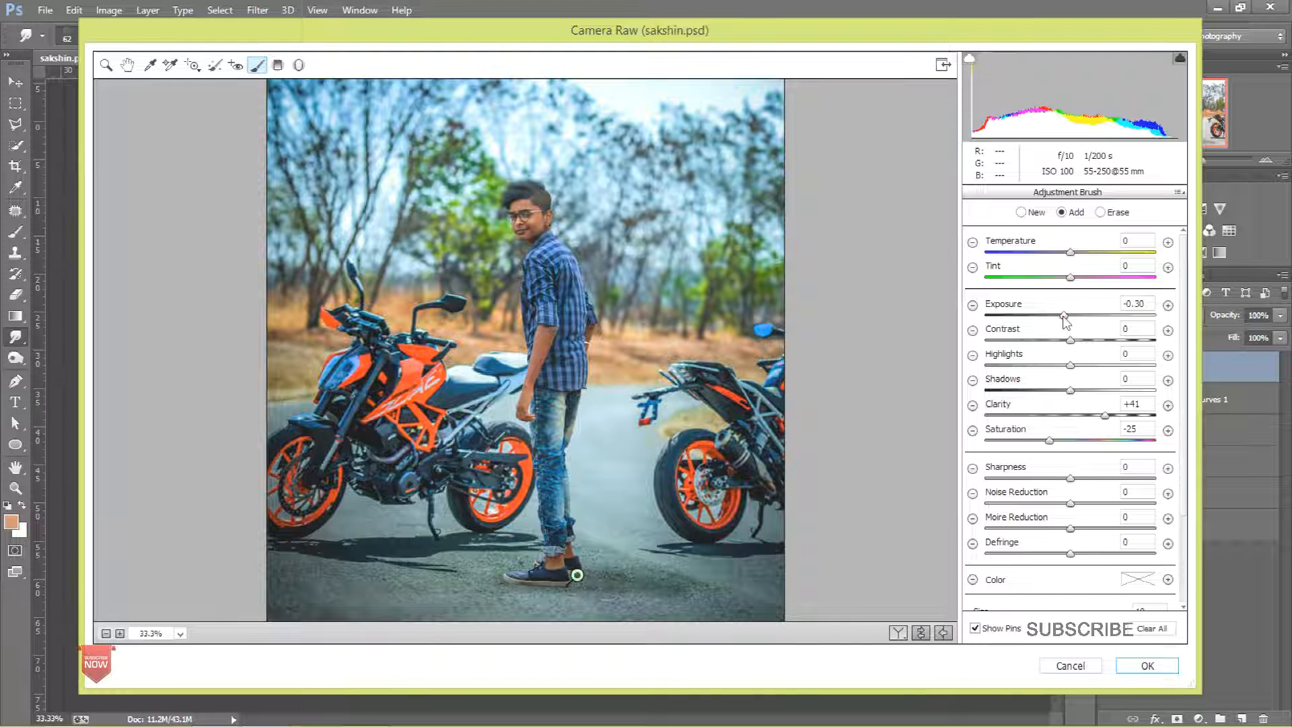
{"action": "left_click", "coordinate": [1047, 316]}
{"action": "left_click", "coordinate": [1066, 315]}
{"action": "left_click", "coordinate": [1056, 315]}
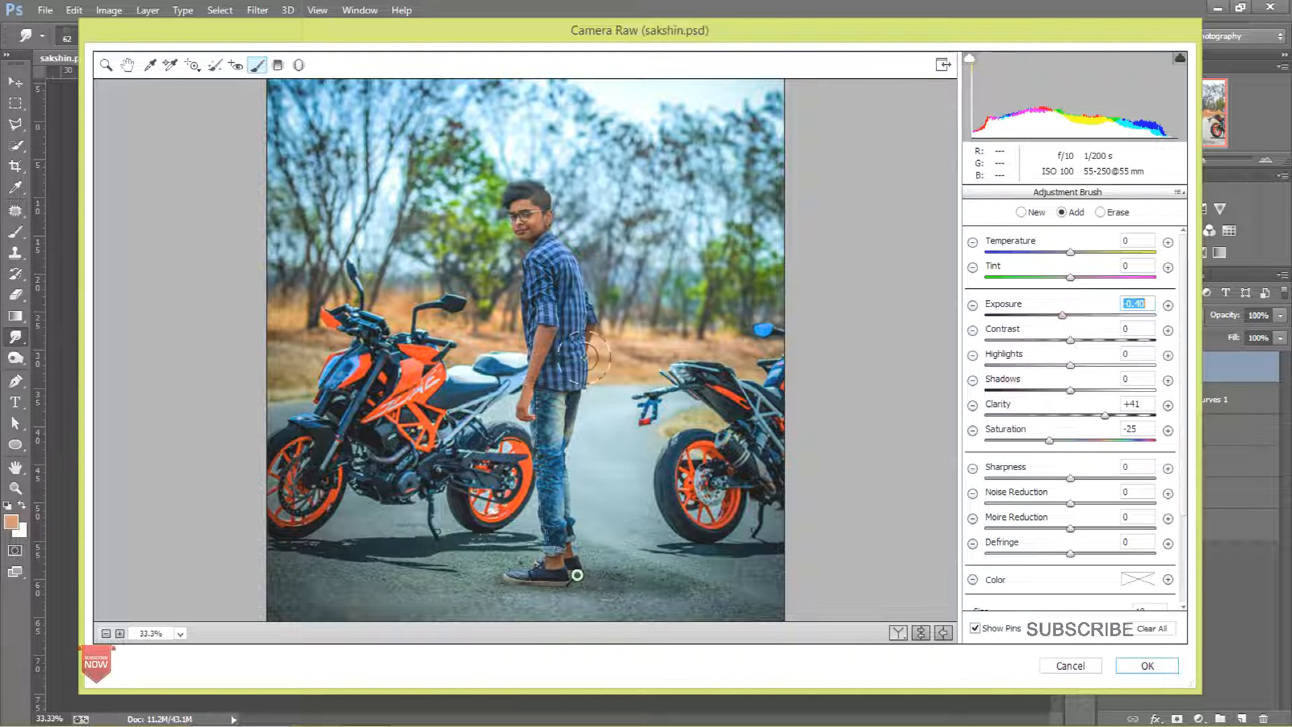
{"action": "left_click", "coordinate": [106, 64]}
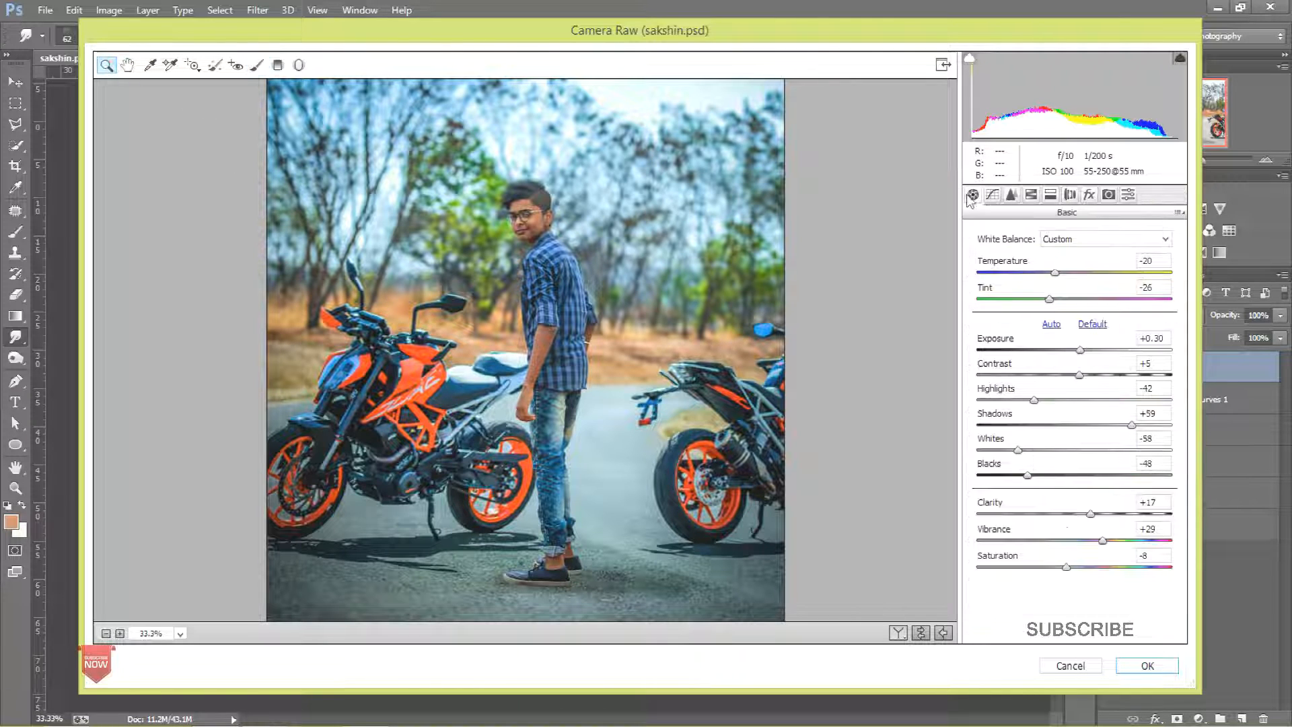
Step: Shape the point Tone Curve into an S and lift its black point to output 24
{"action": "left_click", "coordinate": [991, 194]}
{"action": "left_click", "coordinate": [1071, 402]}
{"action": "left_click_drag", "start_coordinate": [1122, 356], "coordinate": [1123, 359]}
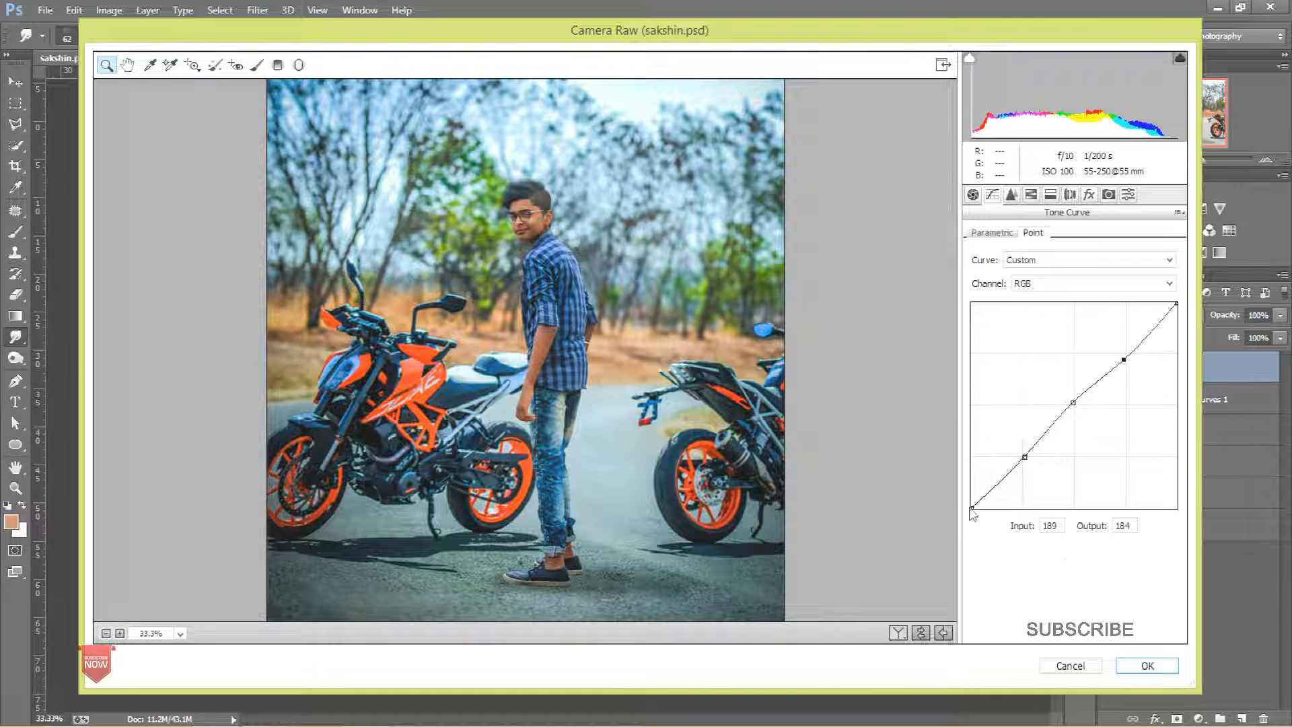
{"action": "left_click_drag", "start_coordinate": [969, 491], "coordinate": [969, 488]}
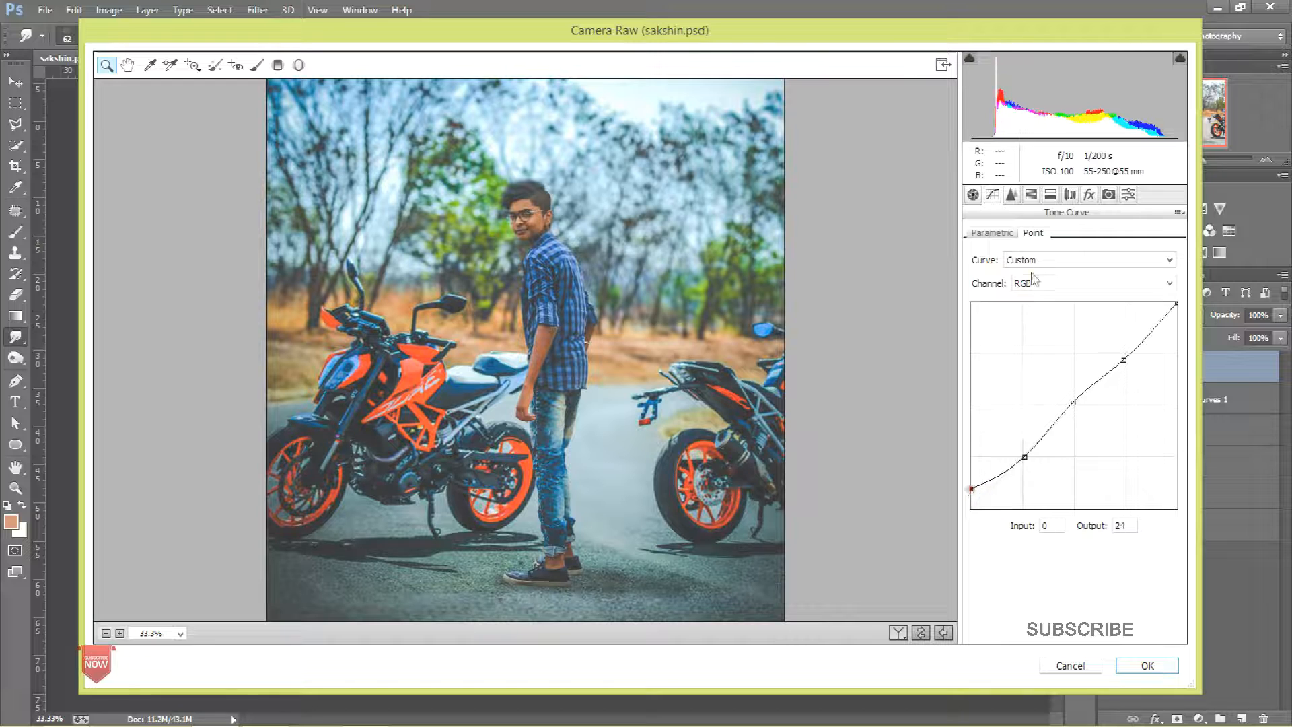
Step: In Split Toning, set highlights to hue 210, saturation 16 and shadows to hue 60, saturation 17
{"action": "left_click", "coordinate": [1011, 195]}
{"action": "left_click", "coordinate": [1041, 393]}
{"action": "left_click", "coordinate": [1030, 195]}
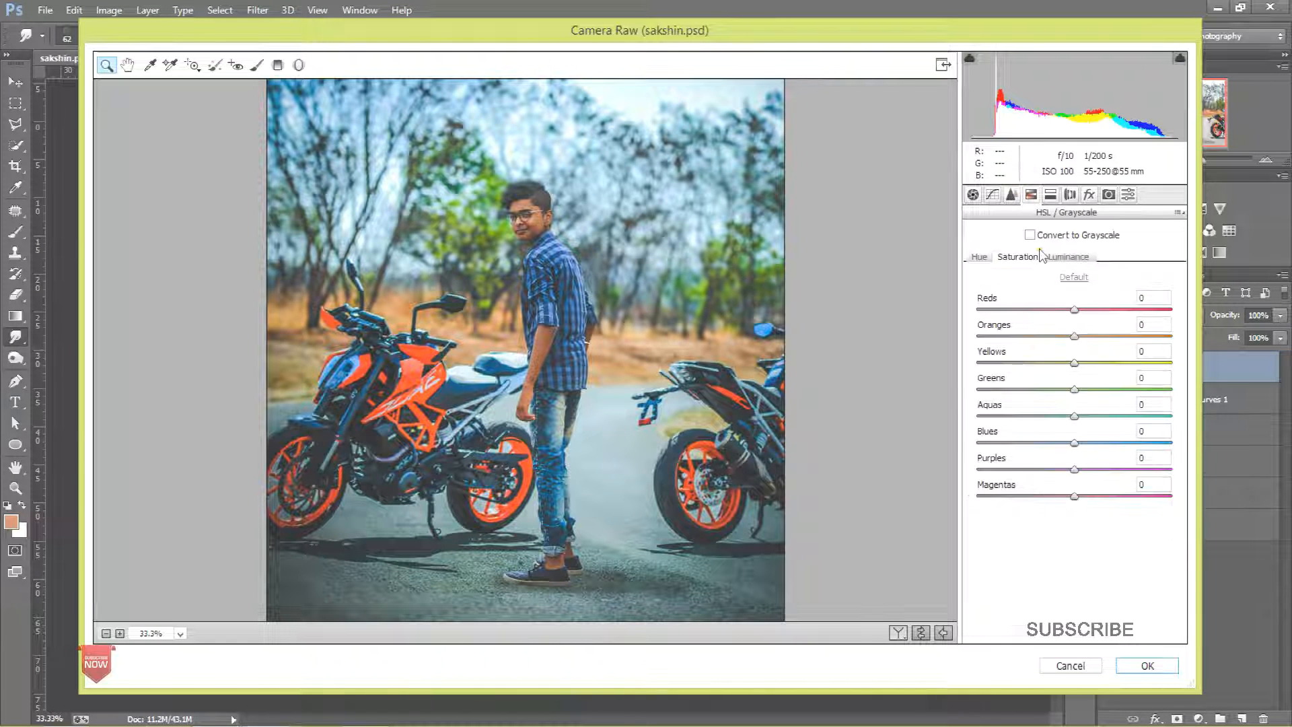
{"action": "left_click", "coordinate": [1051, 197]}
{"action": "left_click", "coordinate": [1009, 285]}
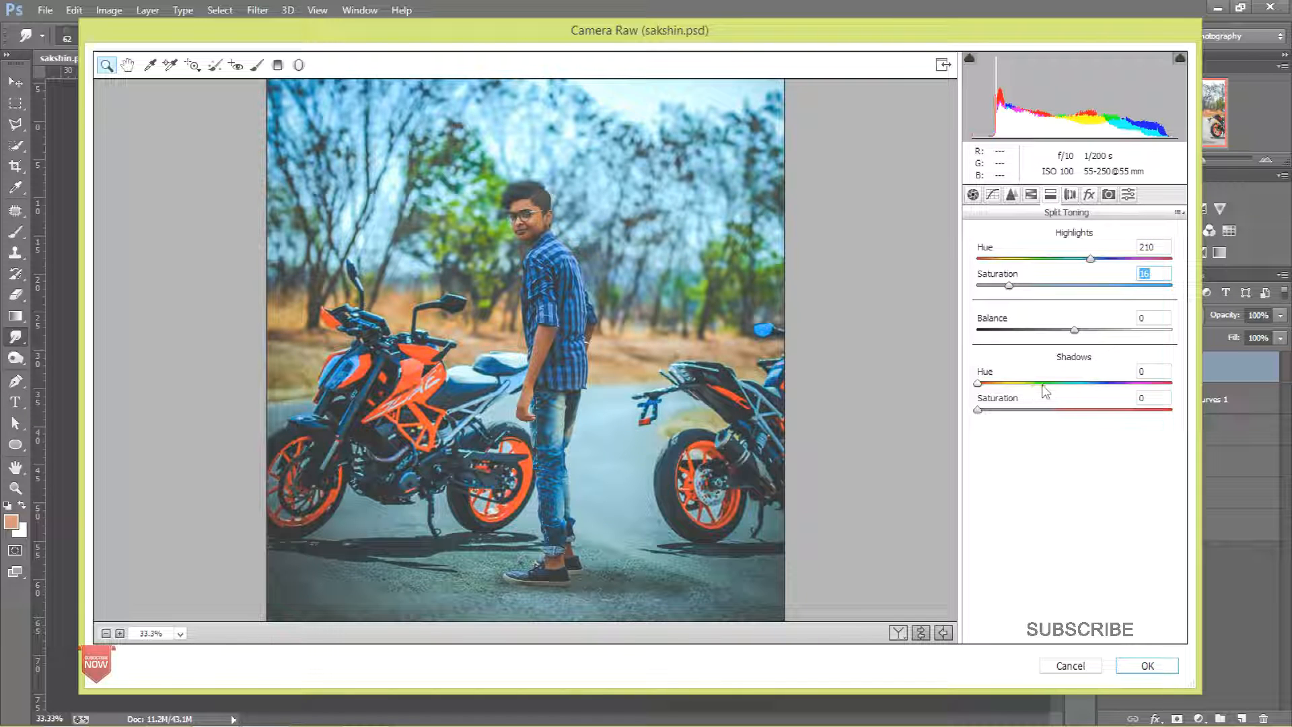
{"action": "left_click", "coordinate": [1009, 383]}
{"action": "left_click_drag", "start_coordinate": [1011, 410], "coordinate": [1048, 411]}
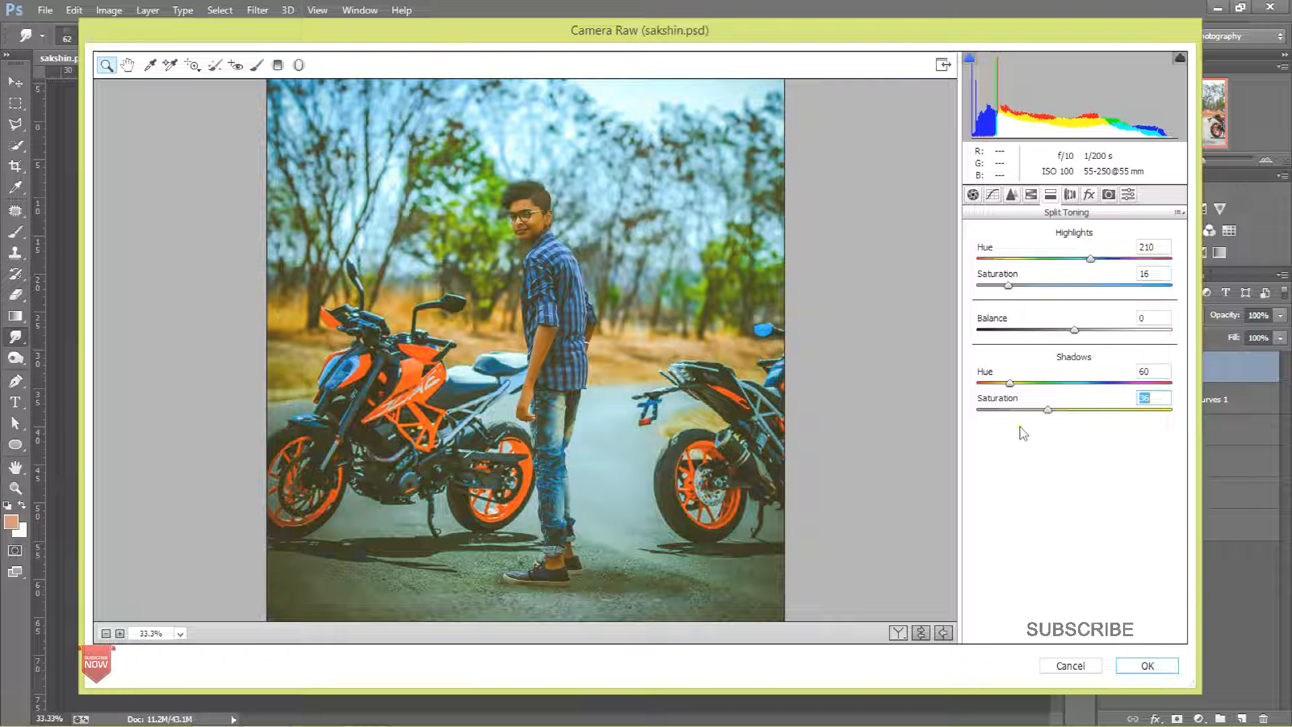
{"action": "left_click", "coordinate": [1013, 410]}
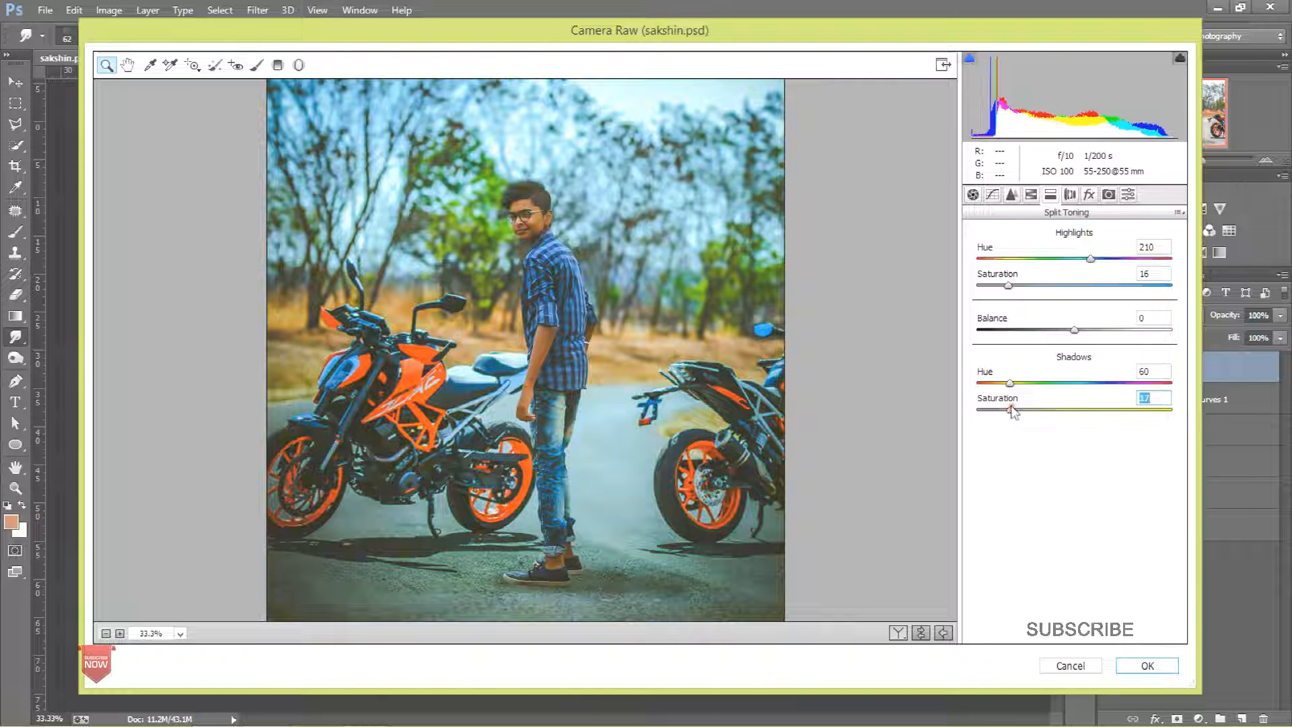
Step: Change the highlights to hue 54 and saturation 36, raise the shadows saturation, and apply the Camera Raw filter
{"action": "left_click", "coordinate": [1006, 258]}
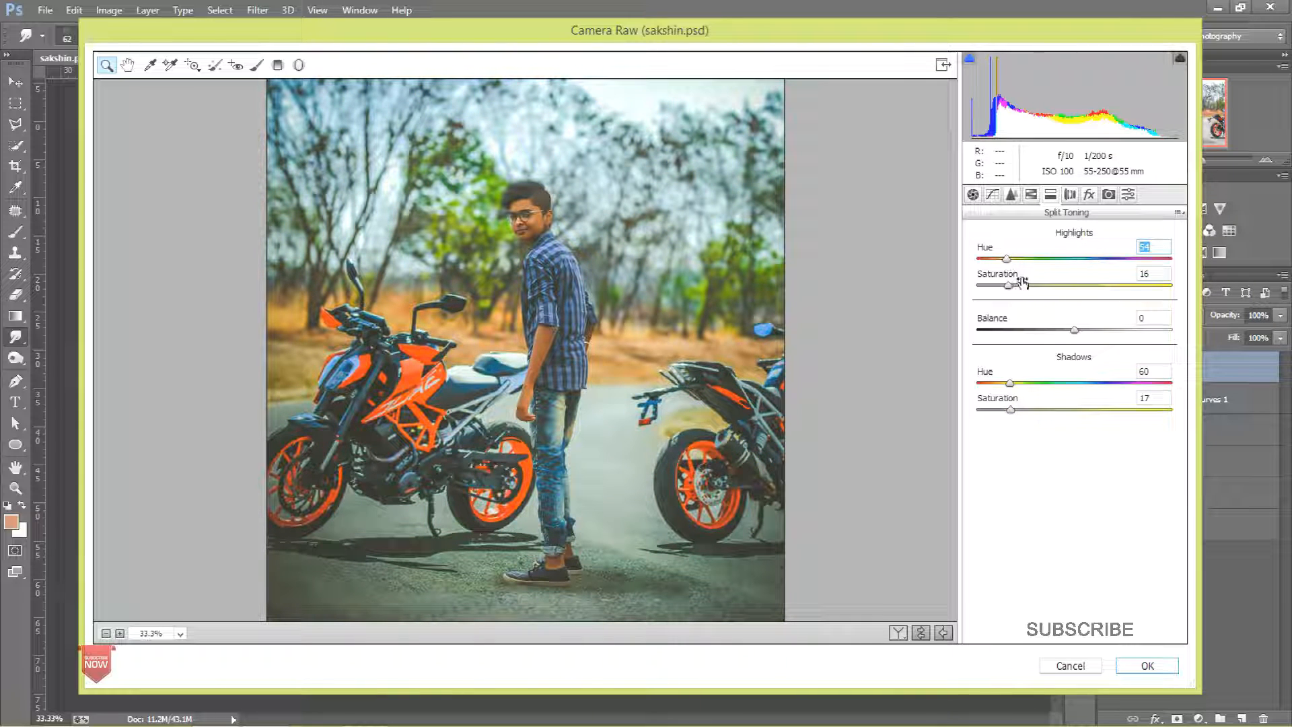
{"action": "left_click", "coordinate": [1047, 284]}
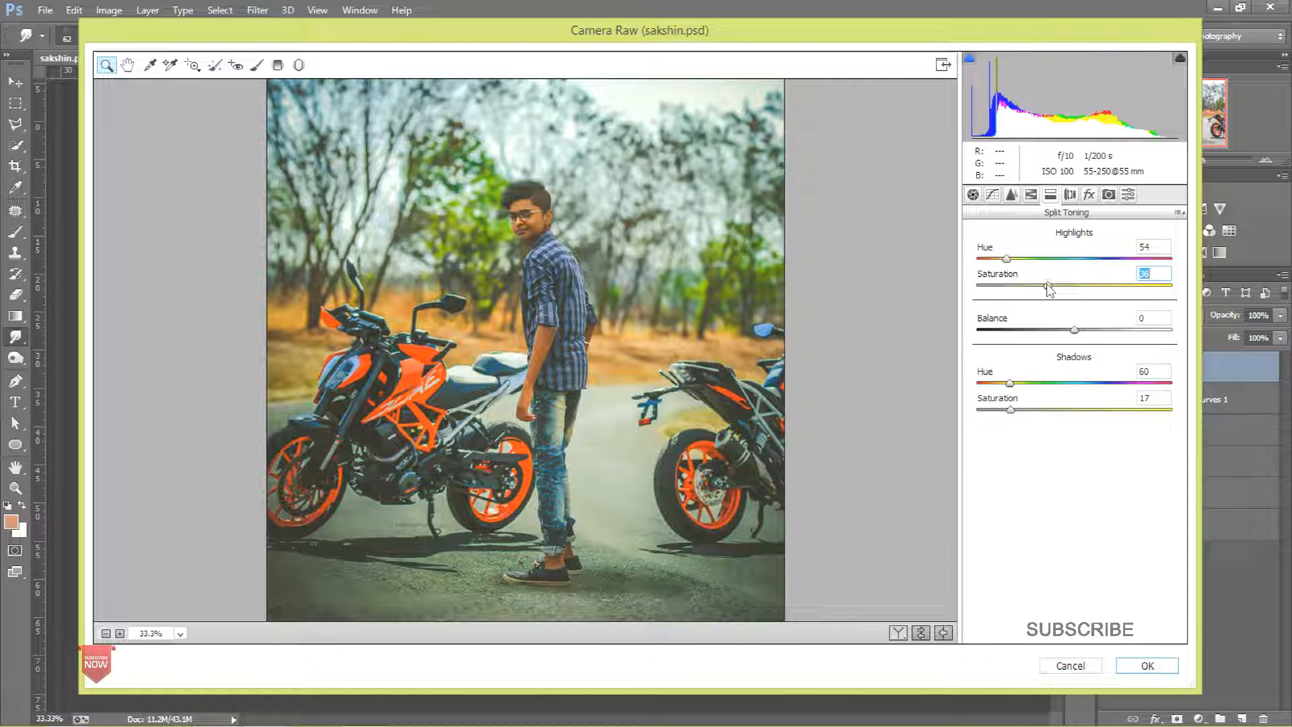
{"action": "left_click", "coordinate": [1025, 409]}
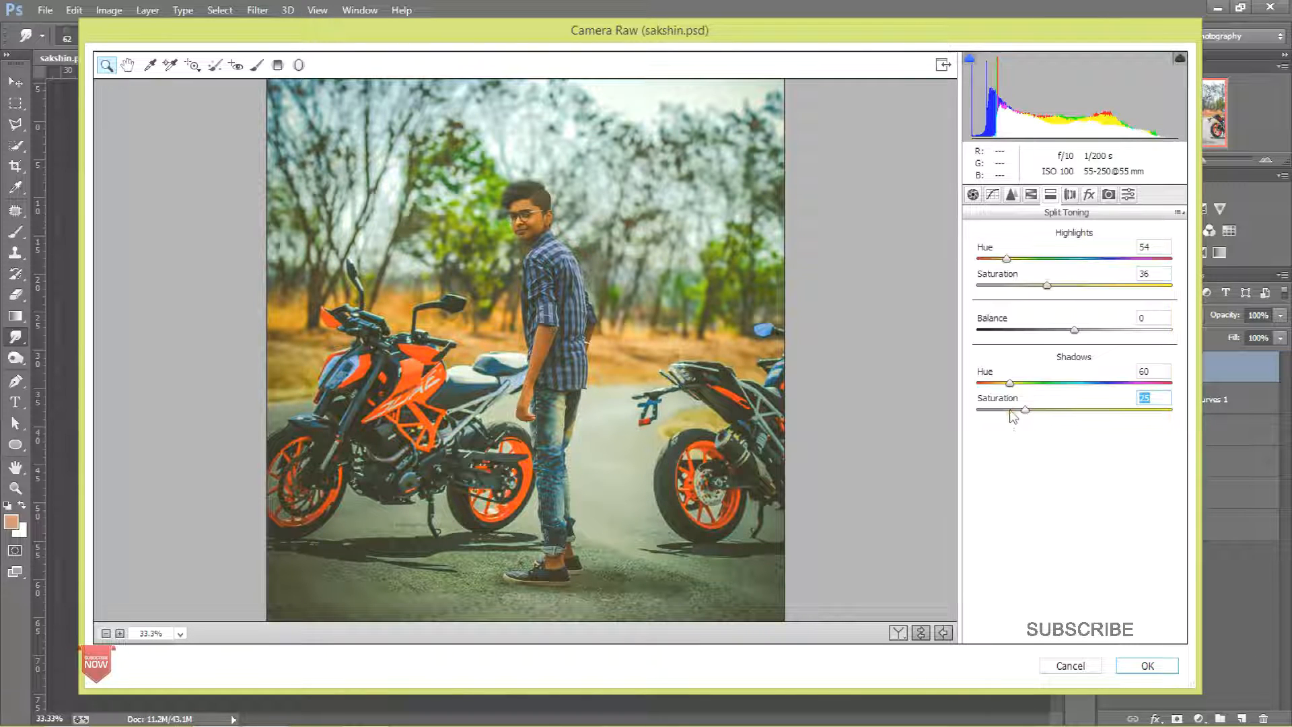
{"action": "left_click", "coordinate": [1147, 664]}
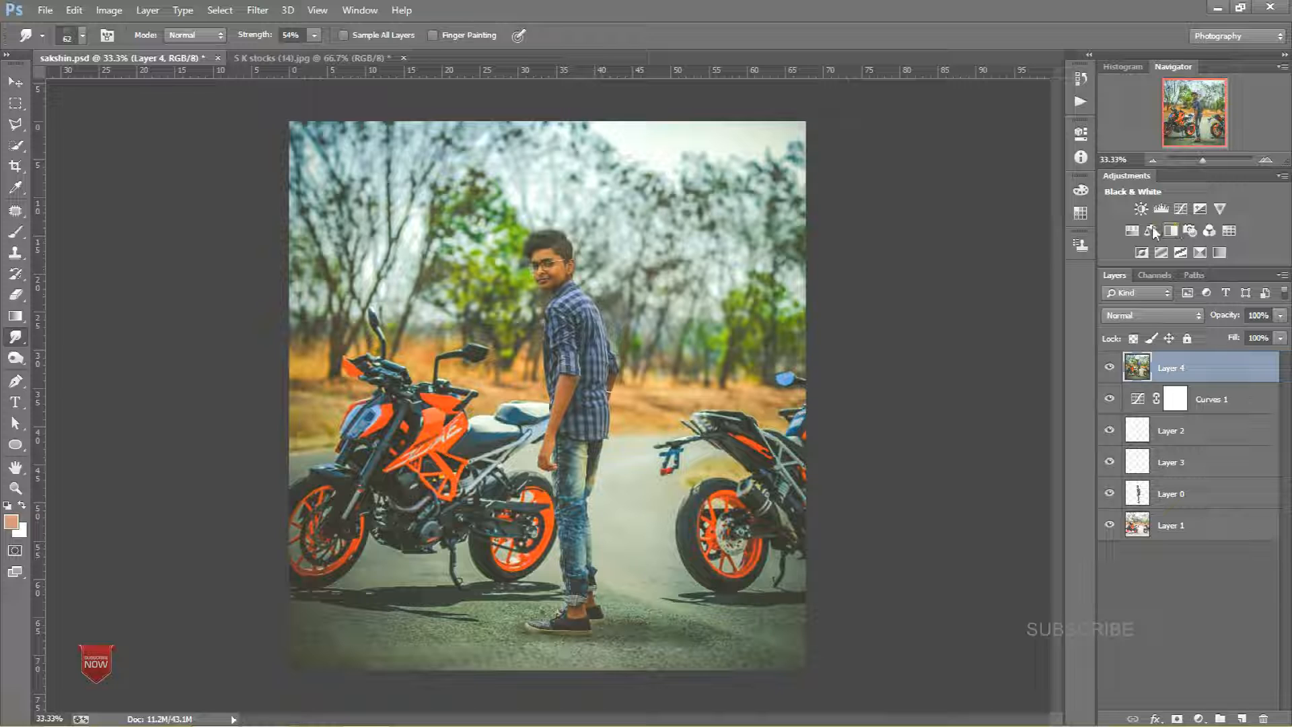
Step: Add a Hue/Saturation adjustment layer and raise the Reds saturation and lightness to +37
{"action": "left_click", "coordinate": [1132, 230]}
{"action": "left_click", "coordinate": [960, 224]}
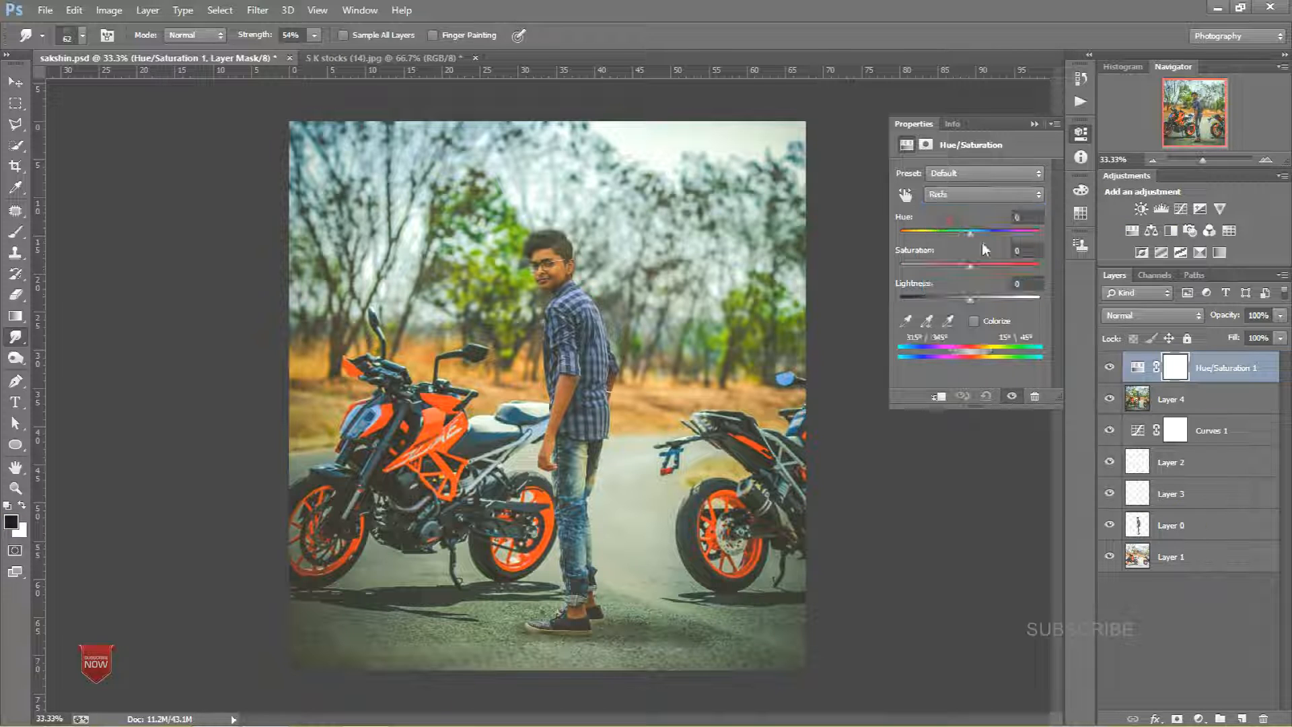
{"action": "mouse_move", "coordinate": [994, 300]}
{"action": "left_mouse_down"}
{"action": "mouse_move", "coordinate": [995, 264]}
{"action": "mouse_move", "coordinate": [996, 299]}
{"action": "left_mouse_up"}
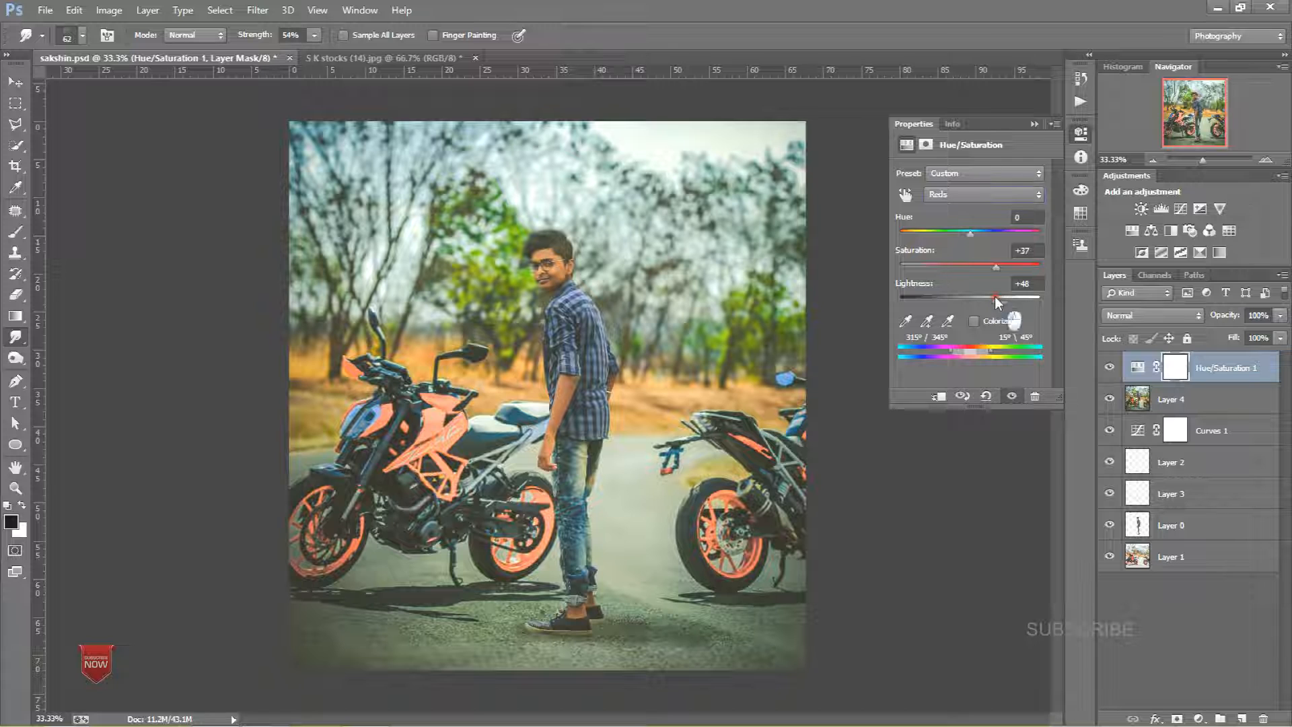
Step: Set the Yellows to hue -9 and saturation +1, then close the adjustment properties
{"action": "left_click", "coordinate": [961, 195]}
{"action": "left_click", "coordinate": [969, 227]}
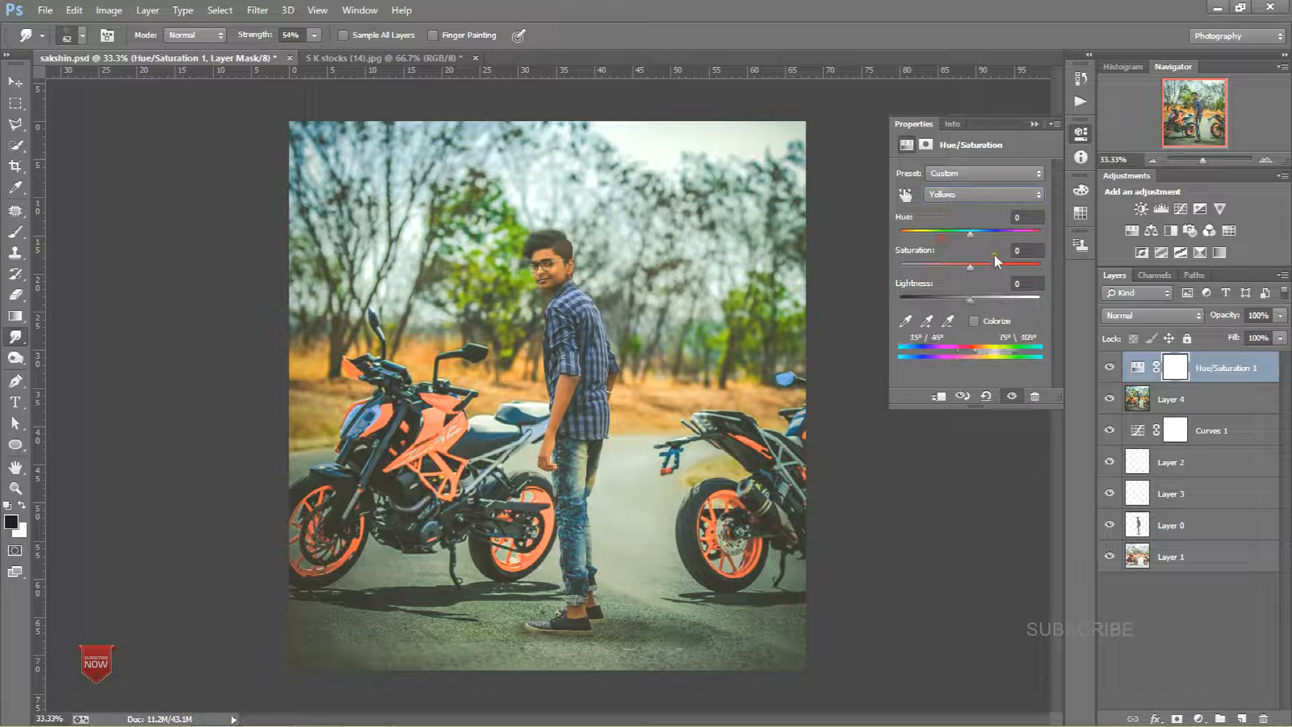
{"action": "left_click", "coordinate": [999, 264]}
{"action": "left_click_drag", "start_coordinate": [998, 265], "coordinate": [963, 235]}
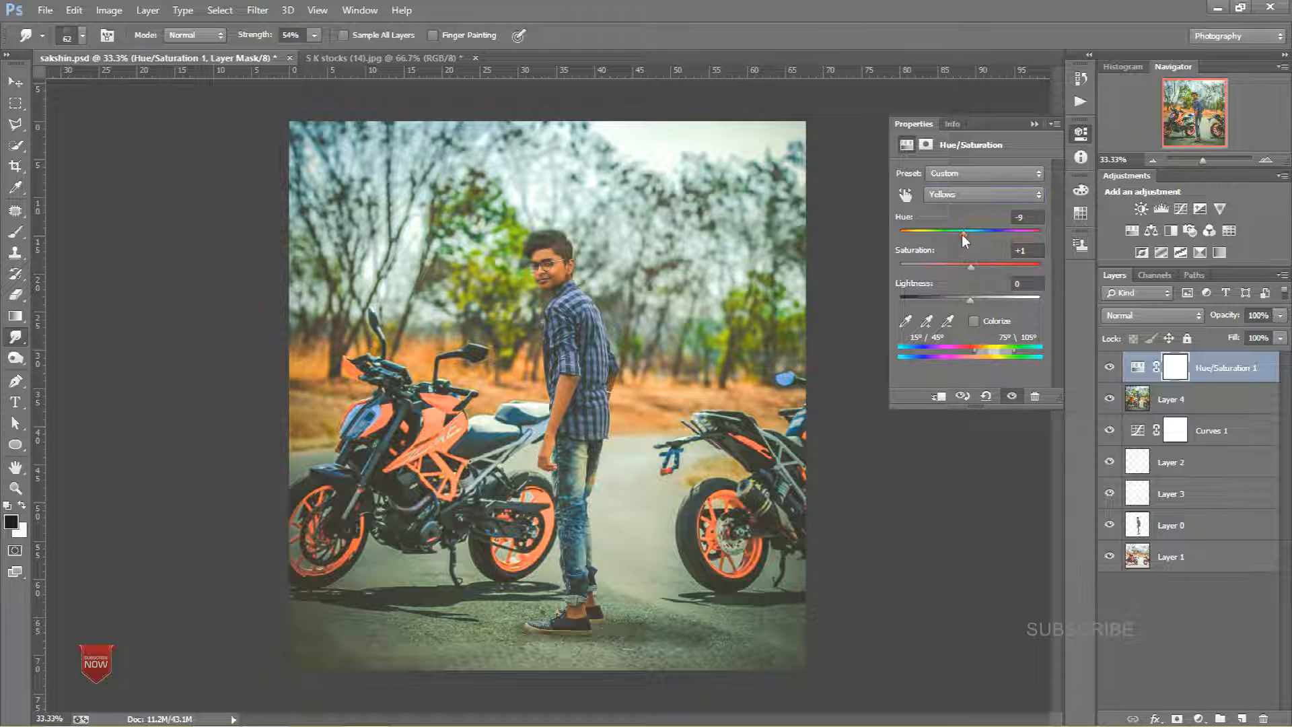
{"action": "left_click", "coordinate": [1034, 125]}
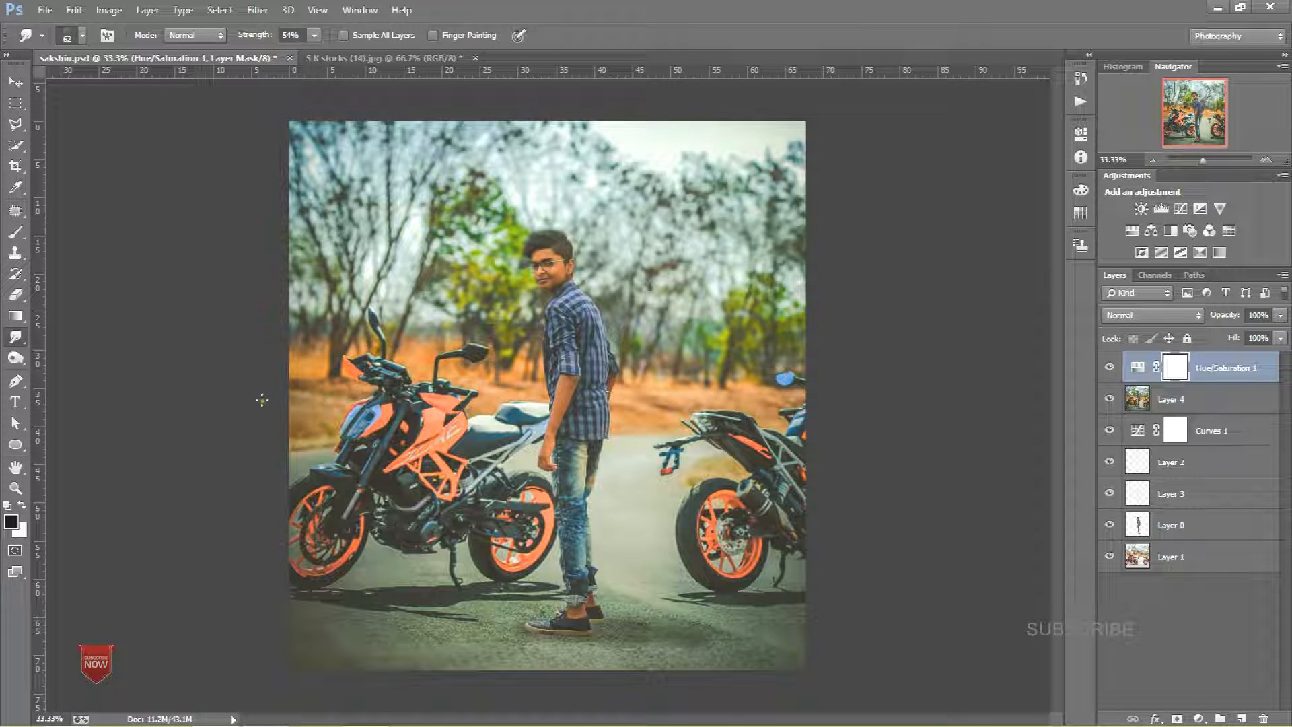
Step: With the Brush tool in black at 100% opacity, paint out the Hue/Saturation effect over both motorcycles on its mask
{"action": "left_click", "coordinate": [10, 529]}
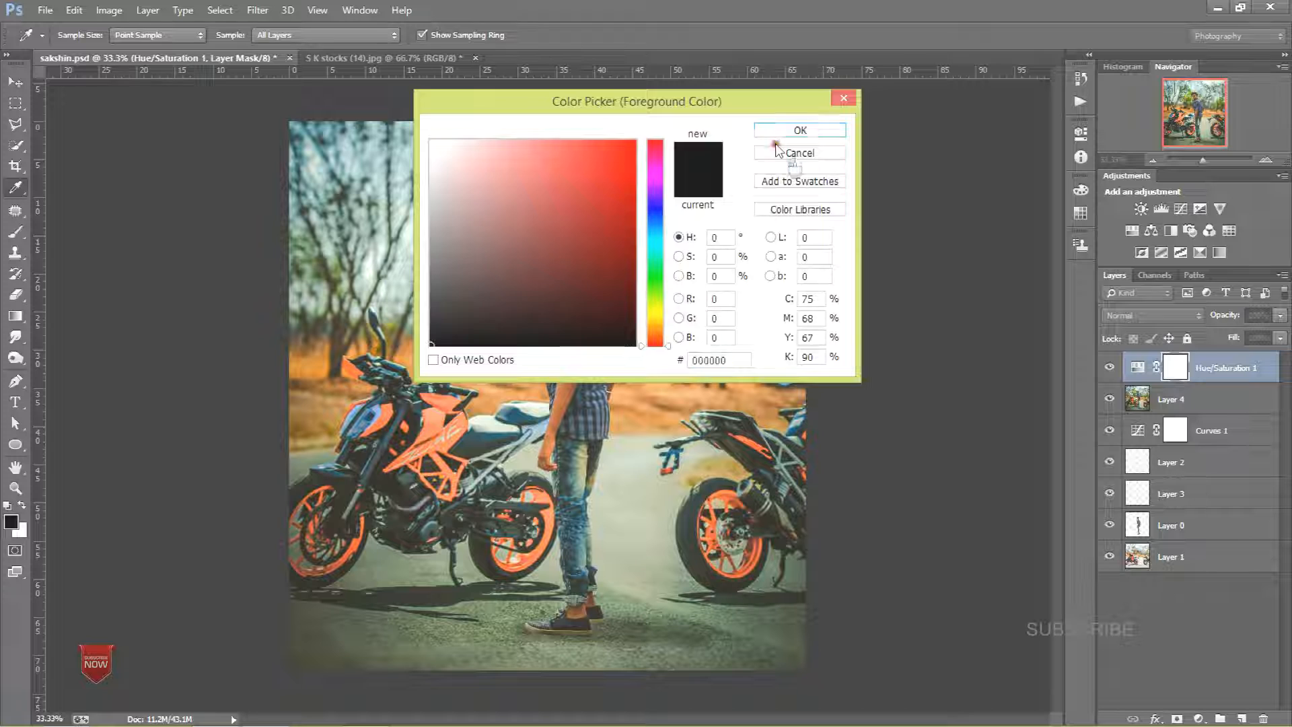
{"action": "left_click", "coordinate": [782, 153]}
{"action": "left_click", "coordinate": [21, 238]}
{"action": "left_click_drag", "start_coordinate": [430, 467], "coordinate": [454, 466]}
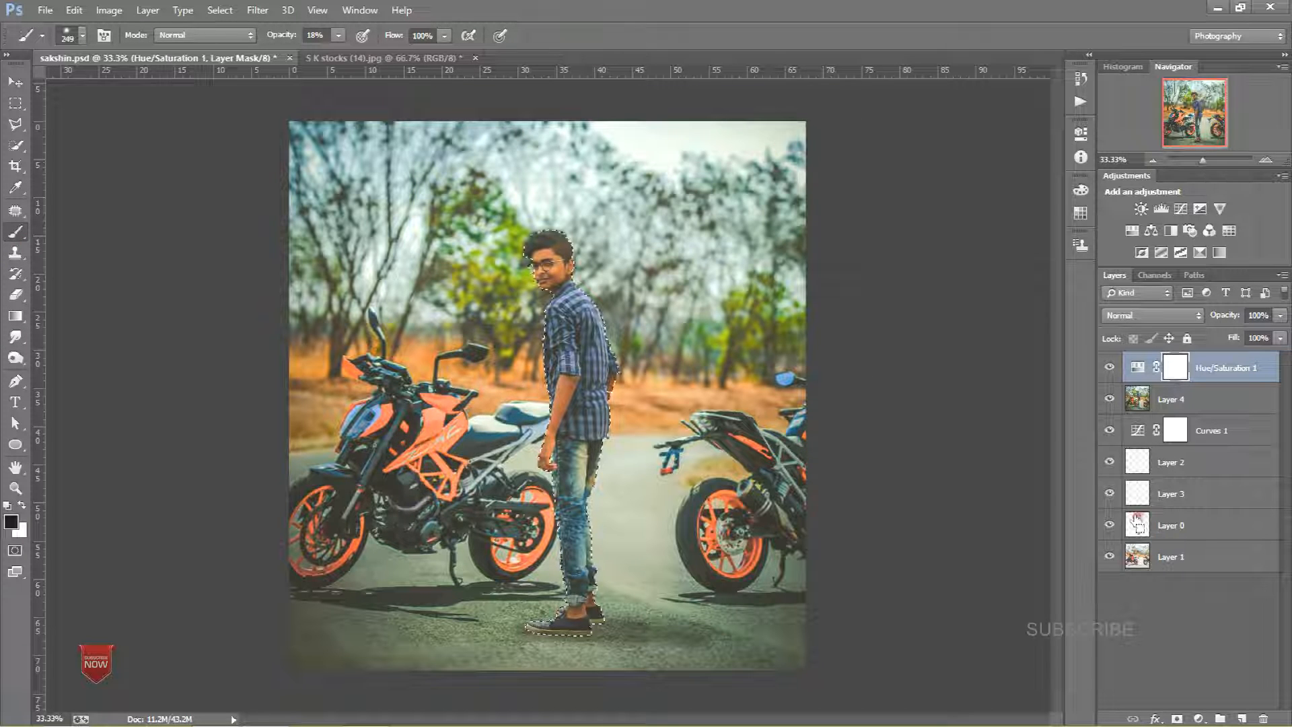
{"action": "left_click", "coordinate": [1137, 557], "text": "ctrl"}
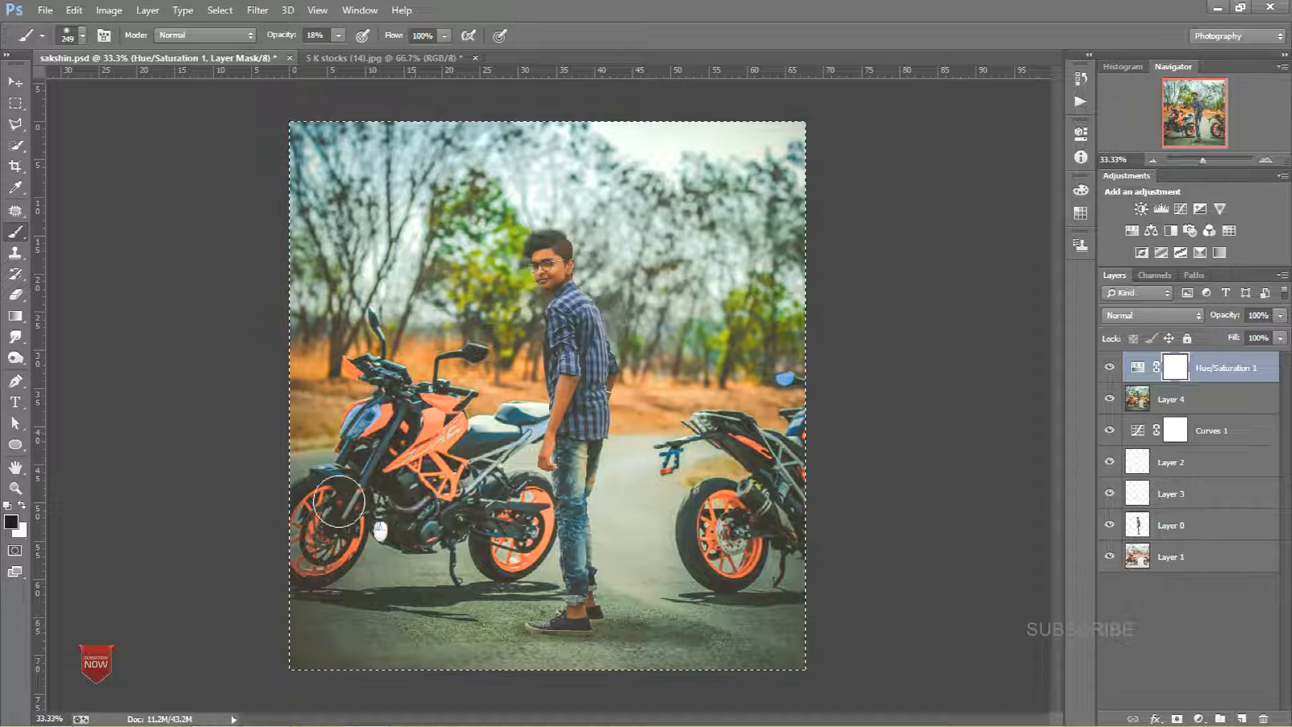
{"action": "left_click", "coordinate": [1137, 525], "text": "ctrl"}
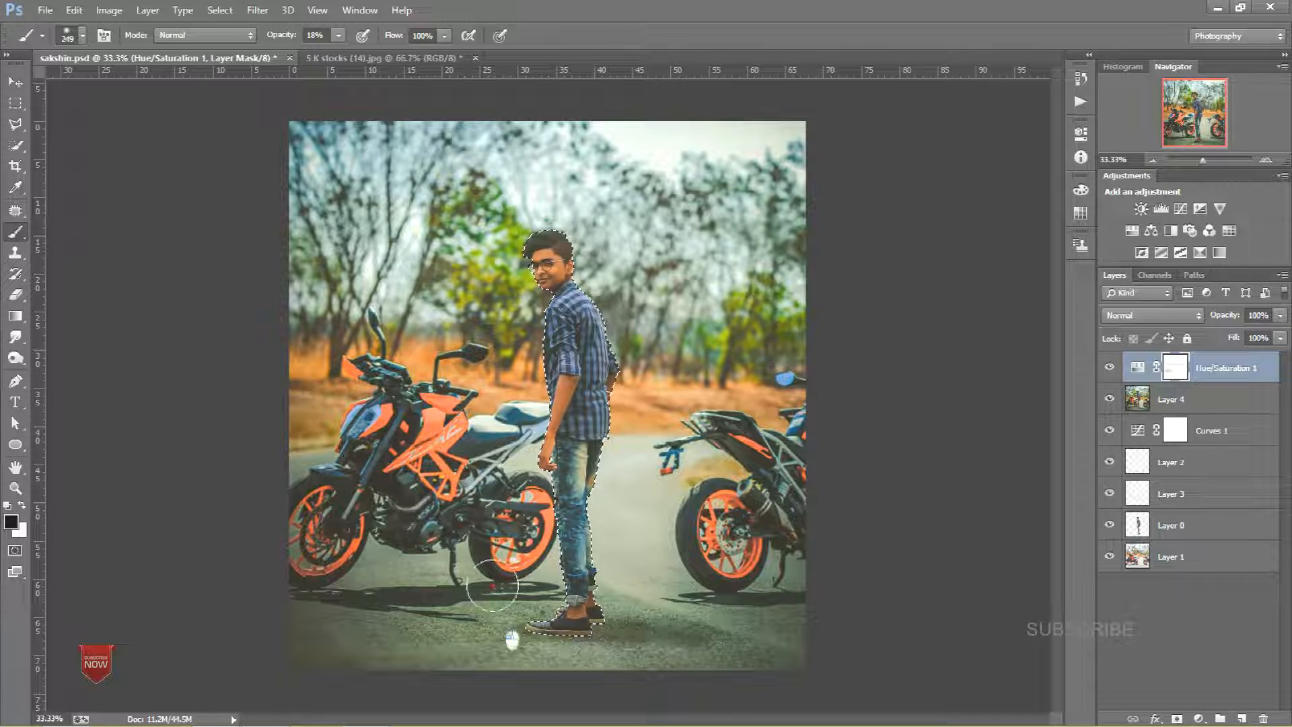
{"action": "key", "text": "ctrl+d"}
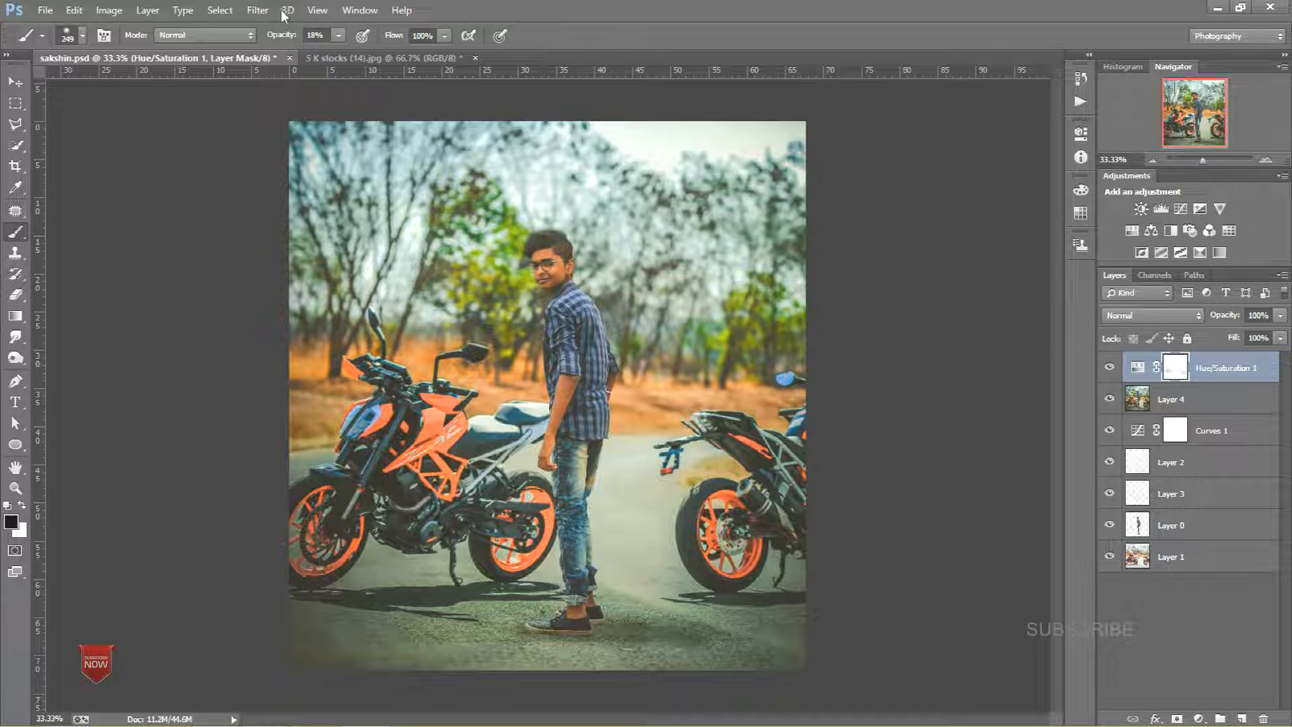
{"action": "left_click_drag", "start_coordinate": [274, 34], "coordinate": [514, 66]}
{"action": "right_click", "coordinate": [412, 252]}
{"action": "mouse_move", "coordinate": [366, 423]}
{"action": "left_mouse_down"}
{"action": "mouse_move", "coordinate": [348, 491]}
{"action": "mouse_move", "coordinate": [300, 547]}
{"action": "left_mouse_up"}
{"action": "left_click_drag", "start_coordinate": [407, 467], "coordinate": [522, 538]}
{"action": "mouse_move", "coordinate": [735, 522]}
{"action": "left_mouse_down"}
{"action": "mouse_move", "coordinate": [723, 539]}
{"action": "mouse_move", "coordinate": [760, 454]}
{"action": "mouse_move", "coordinate": [849, 437]}
{"action": "left_mouse_up"}
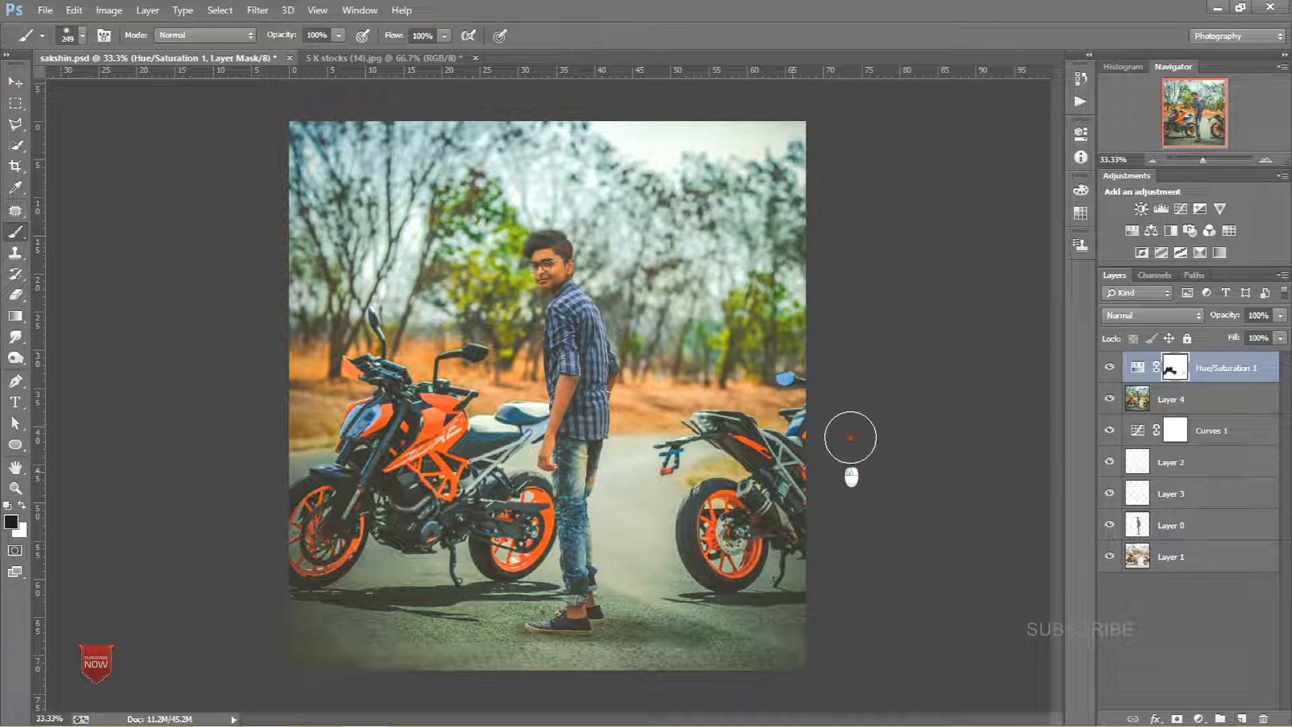
Step: Zoom in to 400% on the person's face and inspect the edges around the hair and glasses
{"action": "key", "text": "ctrl+minus"}
{"action": "key", "text": "ctrl+plus"}
{"action": "key", "text": "ctrl+plus"}
{"action": "key", "text": "ctrl+plus"}
{"action": "left_click_drag", "start_coordinate": [608, 249], "coordinate": [596, 362]}
{"action": "key", "text": "ctrl+plus"}
{"action": "key", "text": "ctrl+plus"}
{"action": "key", "text": "ctrl+plus"}
{"action": "key", "text": "ctrl+plus"}
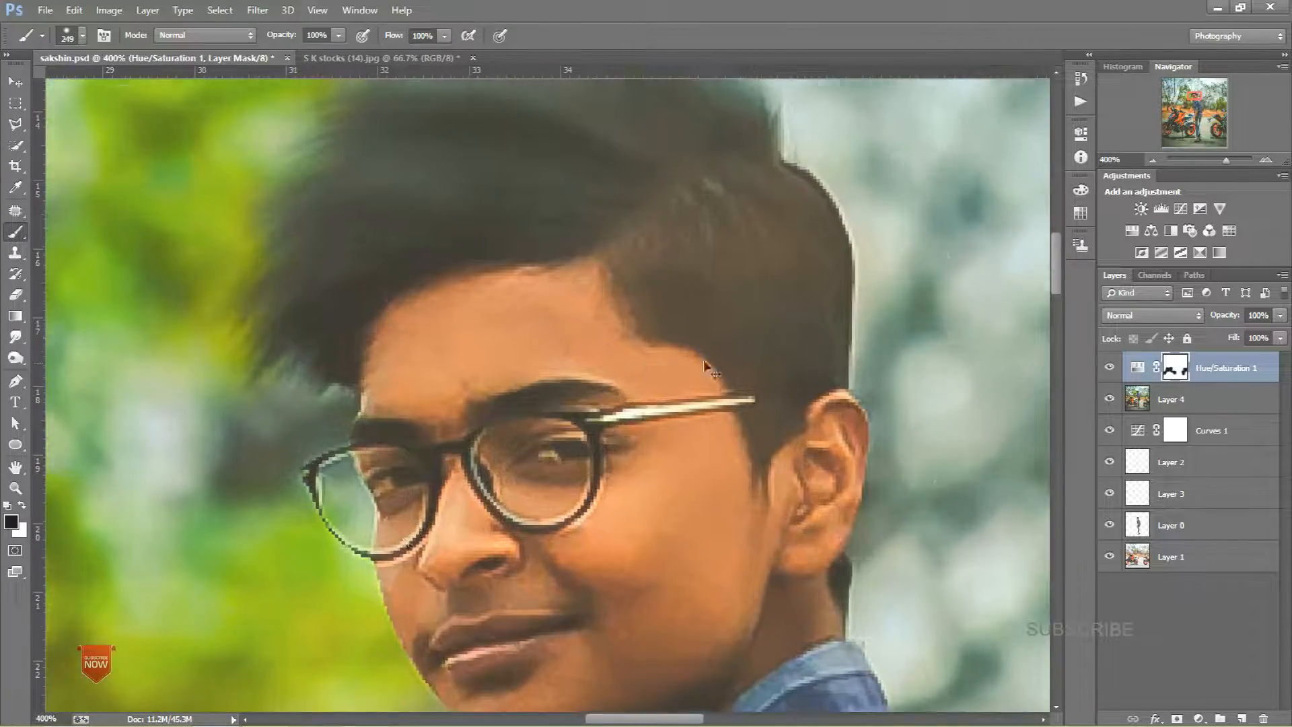
{"action": "scroll", "coordinate": [605, 467], "scroll_direction": "up", "scroll_amount": 1}
{"action": "mouse_move", "coordinate": [605, 467]}
{"action": "left_mouse_down"}
{"action": "mouse_move", "coordinate": [595, 368]}
{"action": "mouse_move", "coordinate": [634, 405]}
{"action": "mouse_move", "coordinate": [688, 387]}
{"action": "mouse_move", "coordinate": [631, 282]}
{"action": "left_mouse_up"}
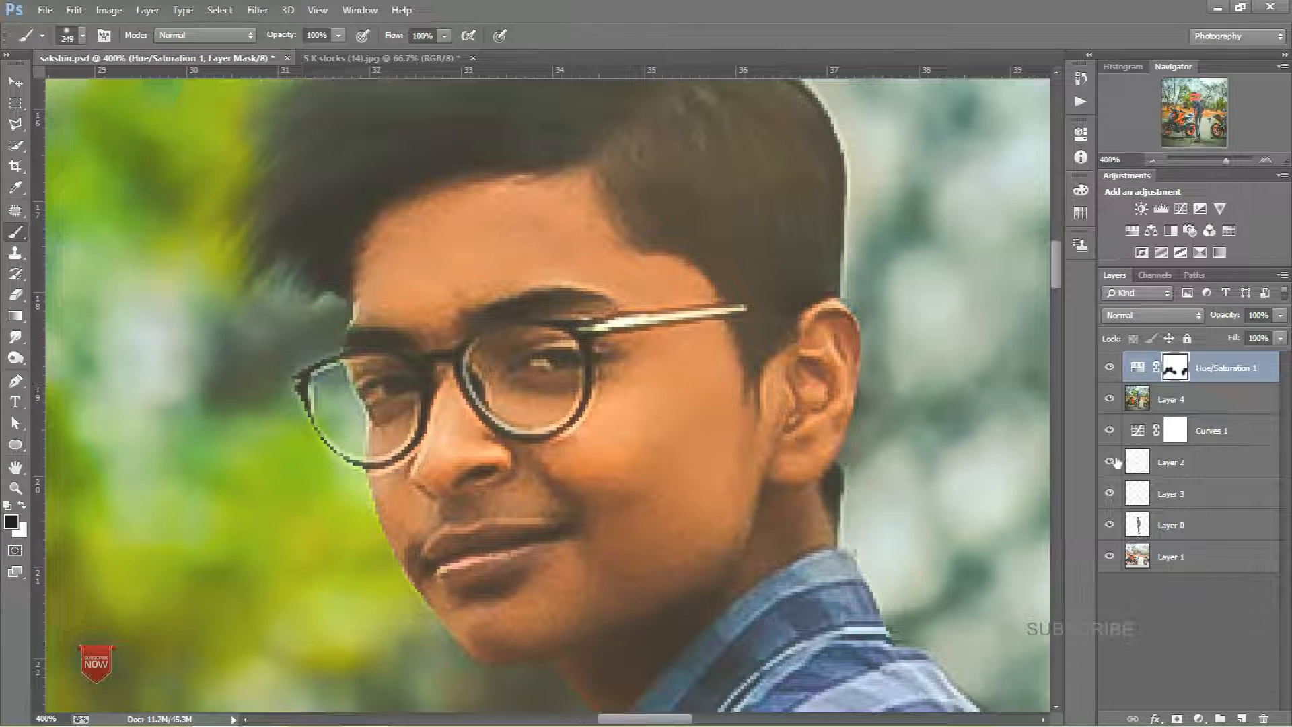
{"action": "left_click", "coordinate": [1138, 524], "text": "ctrl"}
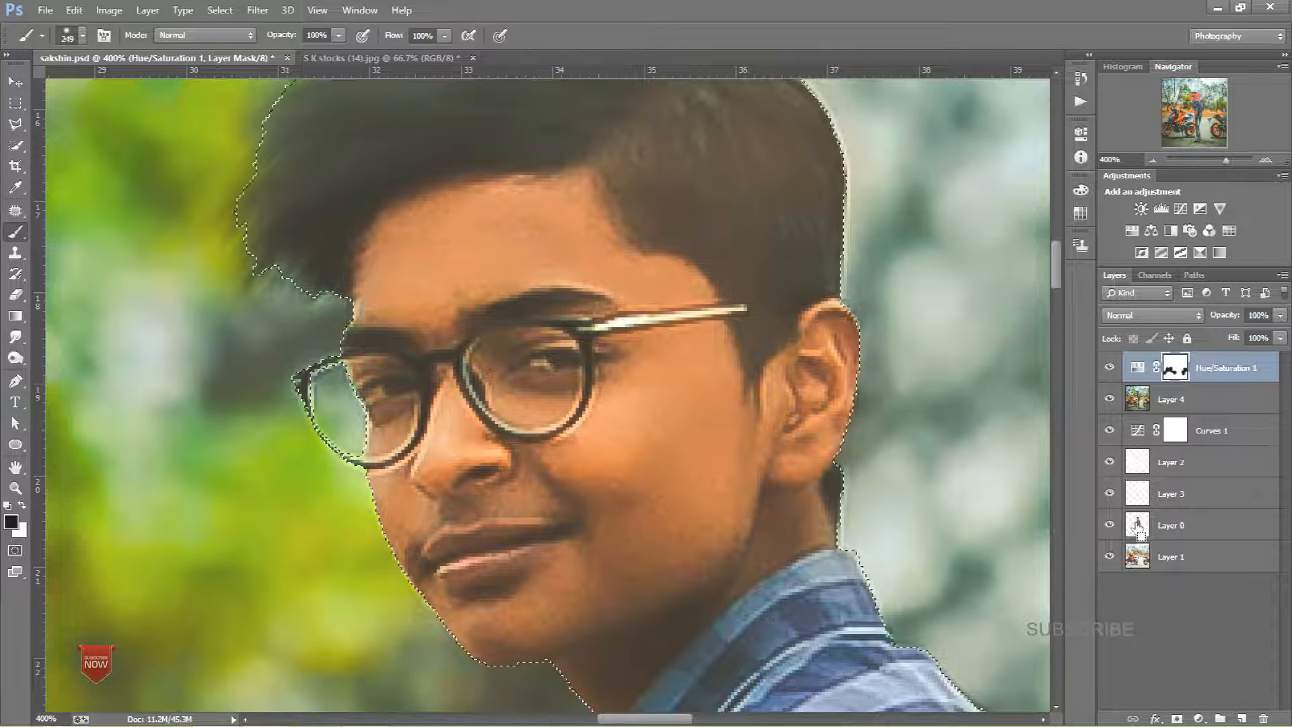
{"action": "key", "text": "ctrl+d"}
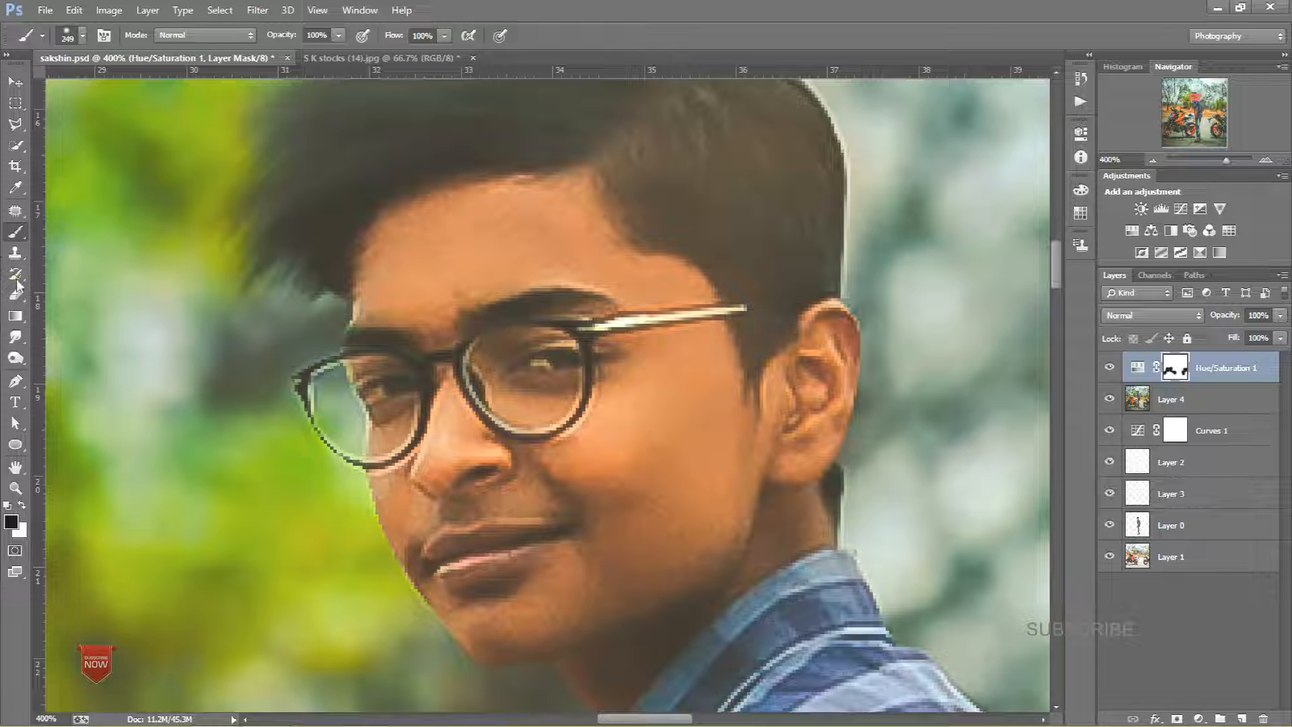
Step: Quick-select the background inside the left glasses lens on Layer 4 and brighten it with Hue/Saturation lightness +24
{"action": "left_click", "coordinate": [17, 146]}
{"action": "left_click_drag", "start_coordinate": [346, 389], "coordinate": [114, 420]}
{"action": "left_click", "coordinate": [333, 403]}
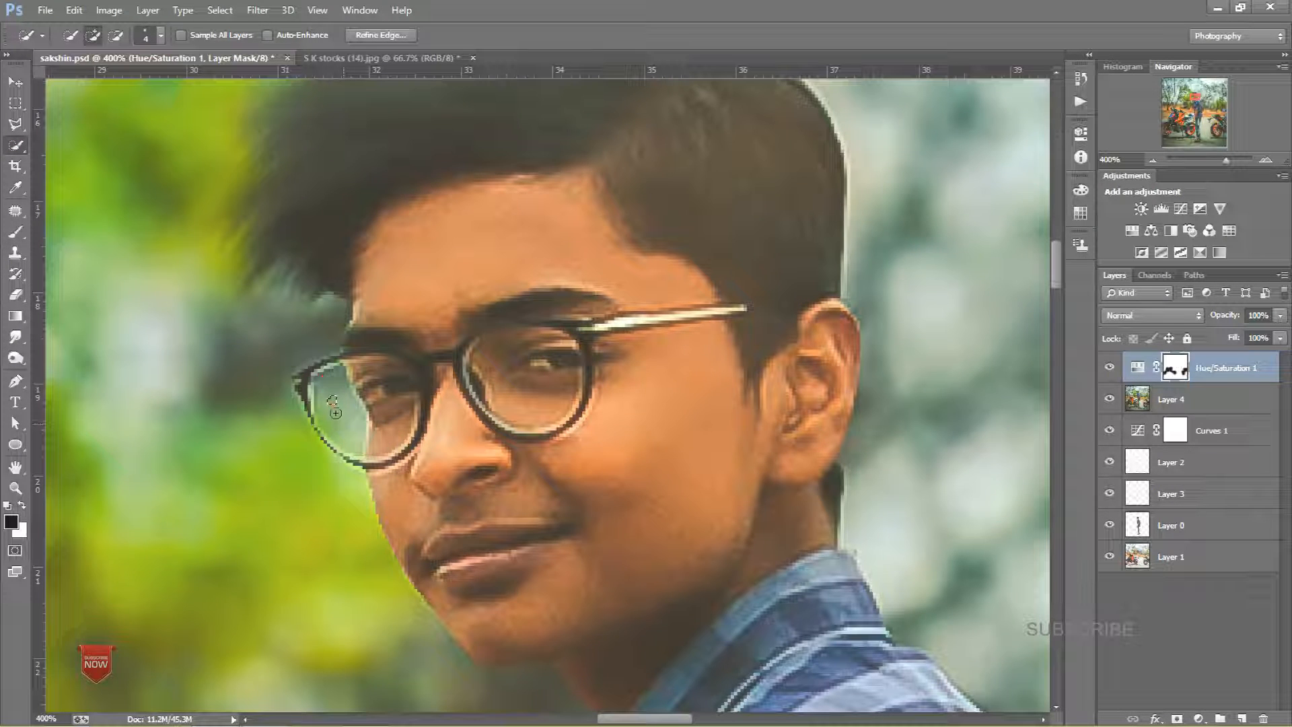
{"action": "left_click", "coordinate": [1172, 400]}
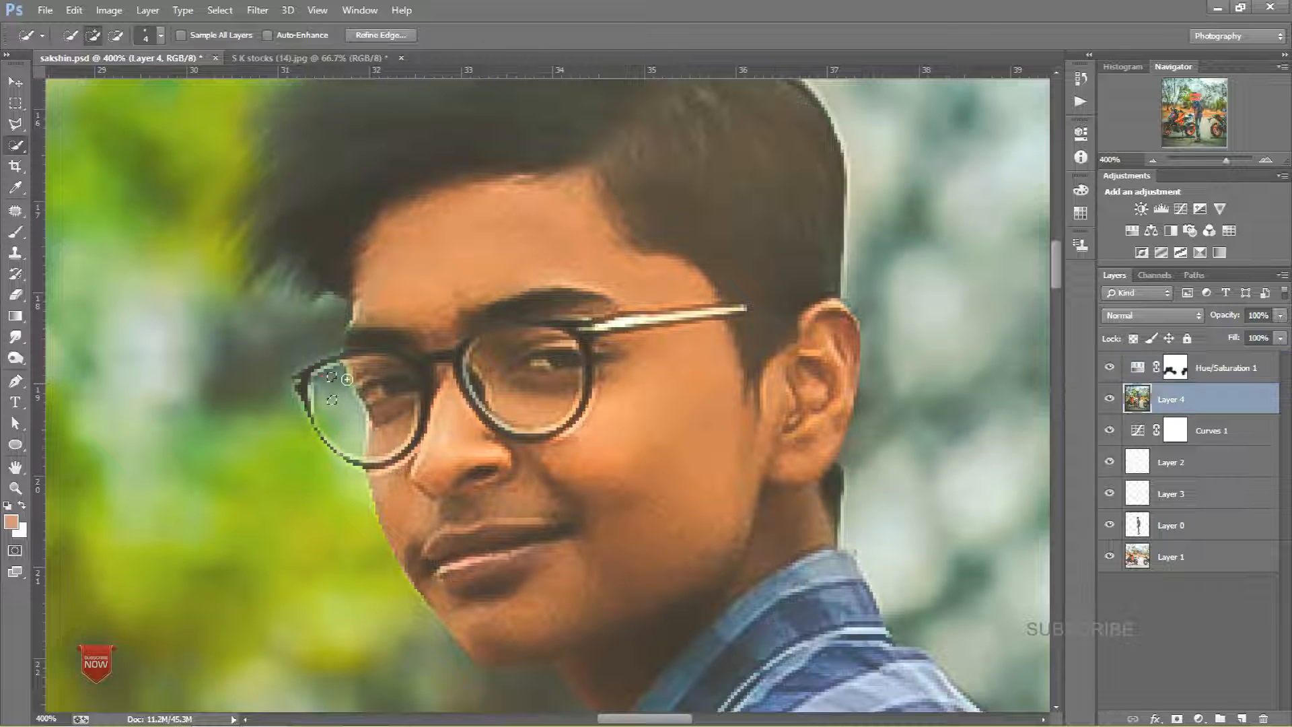
{"action": "mouse_move", "coordinate": [335, 384]}
{"action": "left_mouse_down"}
{"action": "mouse_move", "coordinate": [360, 417]}
{"action": "mouse_move", "coordinate": [353, 444]}
{"action": "mouse_move", "coordinate": [330, 431]}
{"action": "mouse_move", "coordinate": [399, 390]}
{"action": "left_mouse_up"}
{"action": "key", "text": "ctrl+u"}
{"action": "mouse_move", "coordinate": [983, 276]}
{"action": "left_mouse_down"}
{"action": "mouse_move", "coordinate": [1022, 277]}
{"action": "mouse_move", "coordinate": [1003, 279]}
{"action": "left_mouse_up"}
{"action": "left_click", "coordinate": [1012, 241]}
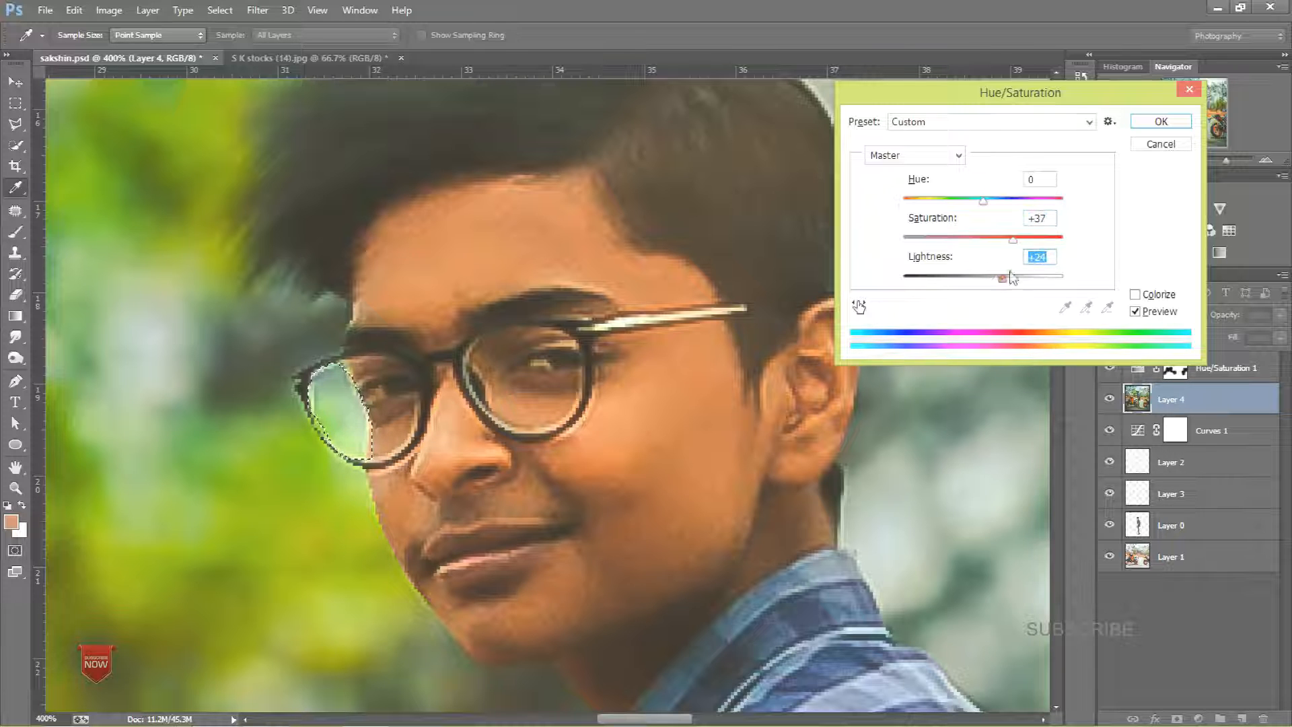
{"action": "left_click", "coordinate": [1144, 122]}
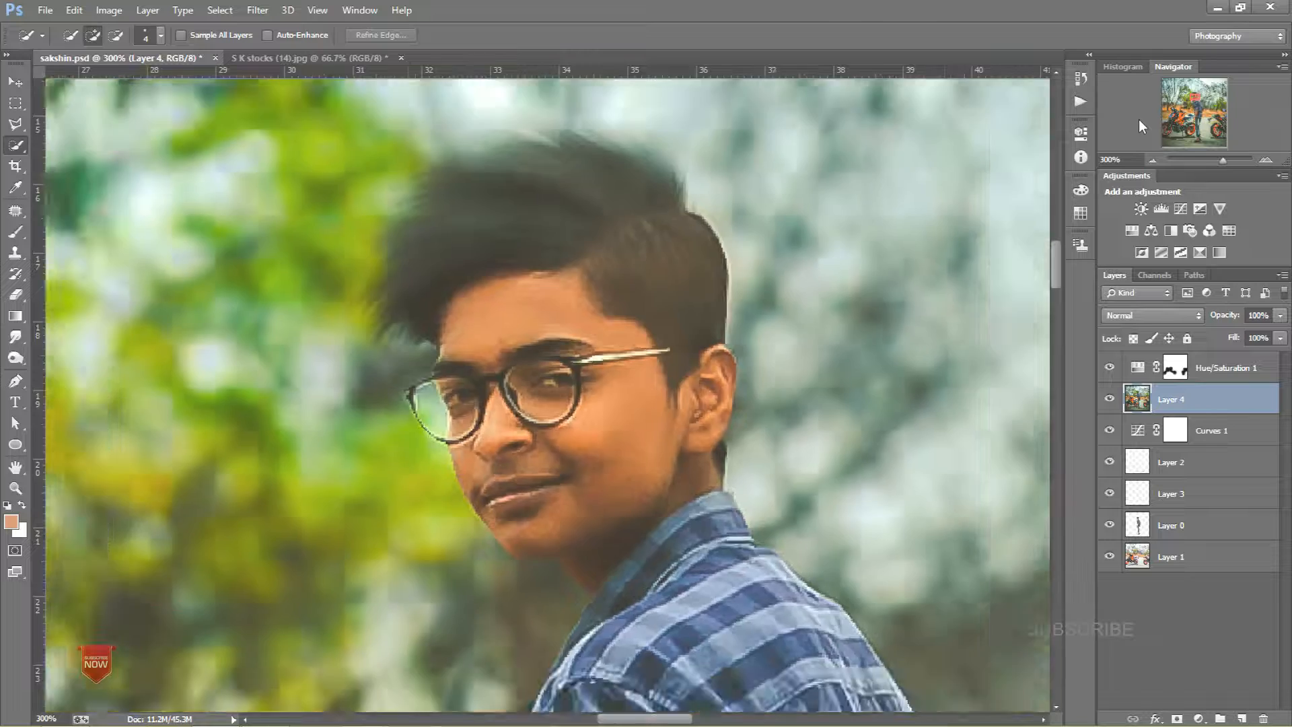
{"action": "key", "text": "ctrl+0"}
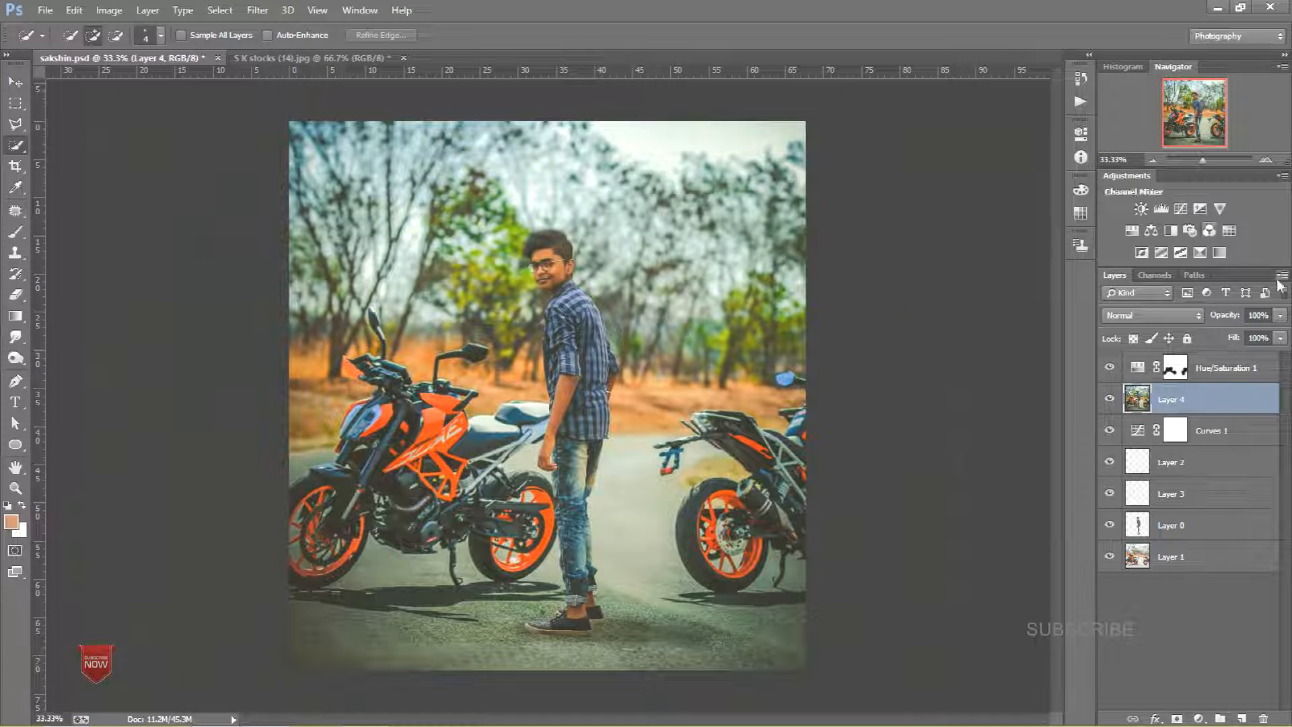
Step: Add a Color Balance adjustment layer with midtones set to -2 cyan-red, -15 magenta-green and -13 yellow-blue
{"action": "left_click", "coordinate": [1152, 231]}
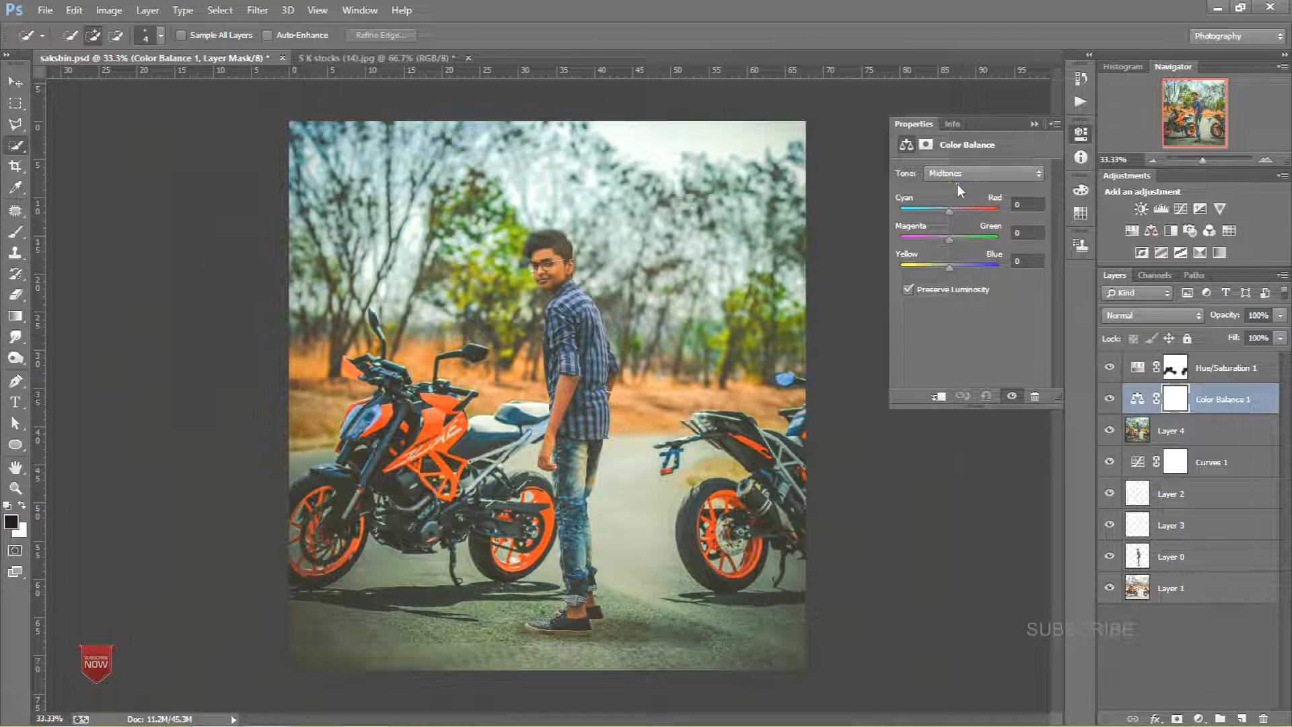
{"action": "left_click_drag", "start_coordinate": [939, 266], "coordinate": [942, 222]}
{"action": "left_click", "coordinate": [943, 266]}
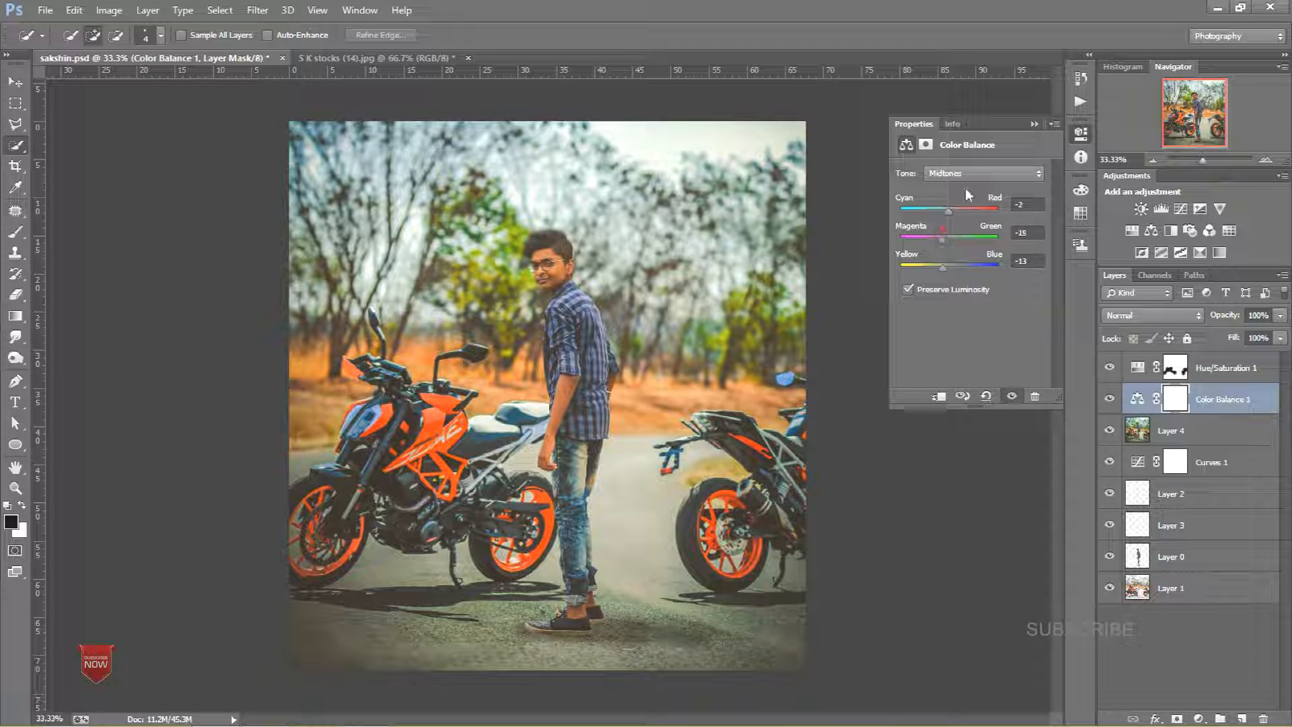
{"action": "left_click", "coordinate": [1033, 125]}
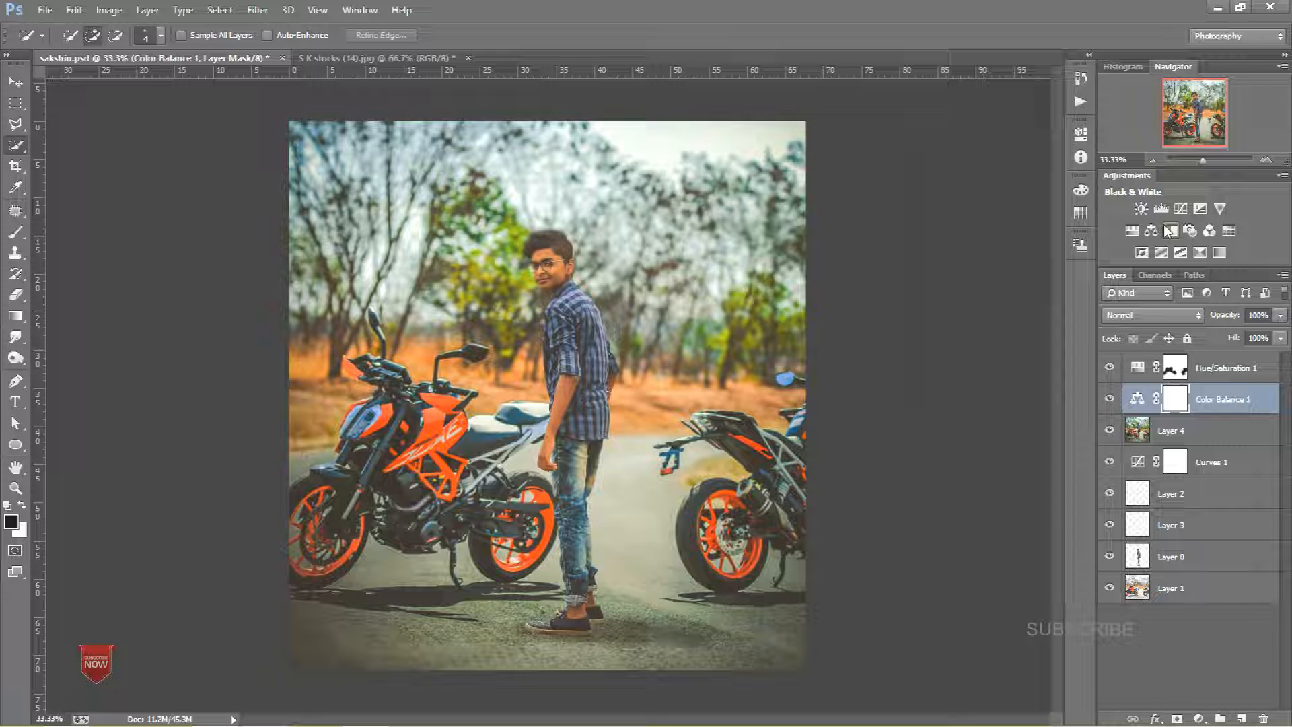
Step: Add a Photo Filter layer with Warming Filter (85) at 45% density and a Channel Mixer layer adjusting the Red output
{"action": "left_click", "coordinate": [1190, 231]}
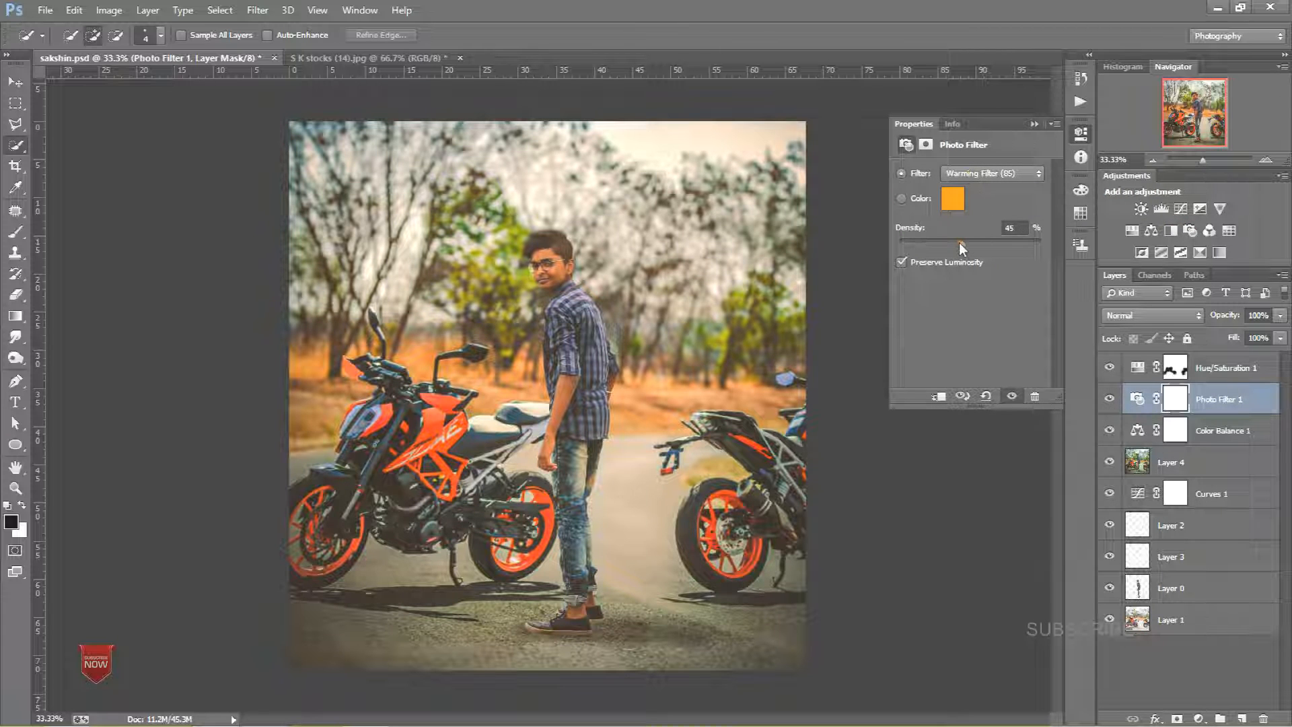
{"action": "left_click", "coordinate": [1034, 124]}
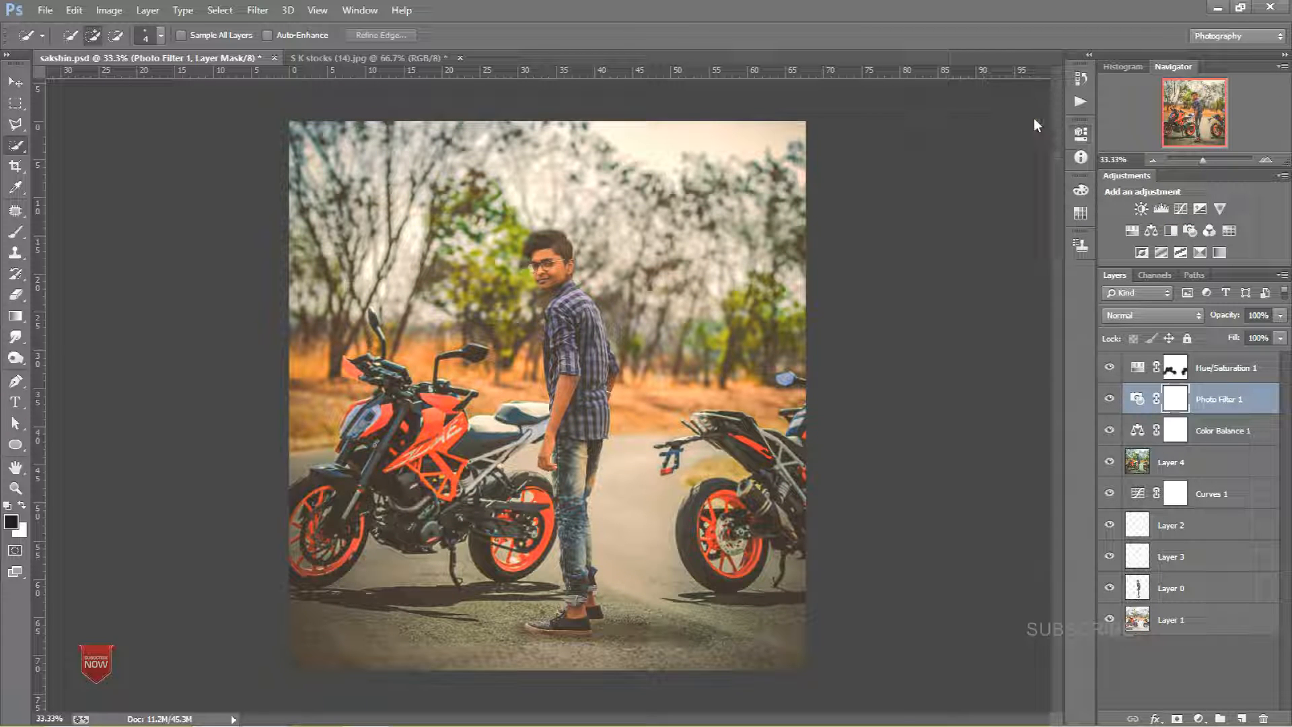
{"action": "left_click", "coordinate": [1209, 231]}
{"action": "left_click_drag", "start_coordinate": [1003, 258], "coordinate": [1004, 258]}
{"action": "left_click_drag", "start_coordinate": [970, 292], "coordinate": [969, 324]}
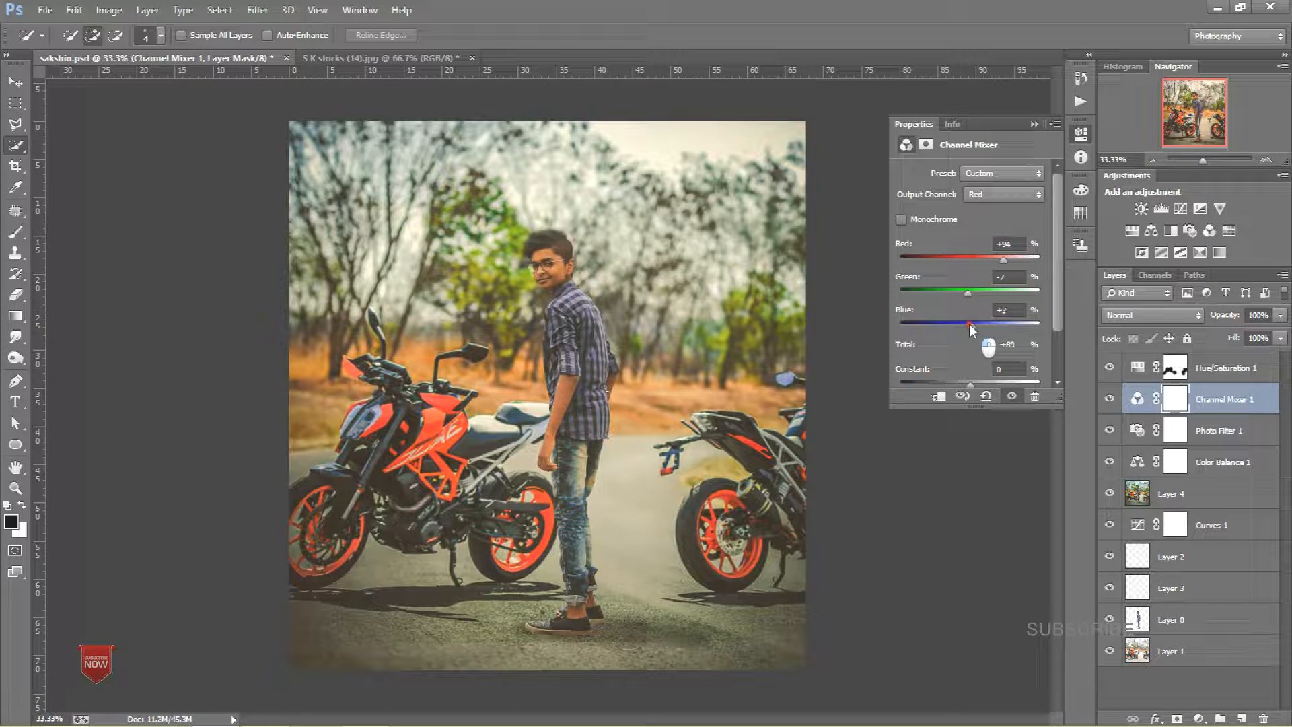
{"action": "left_click", "coordinate": [1035, 123]}
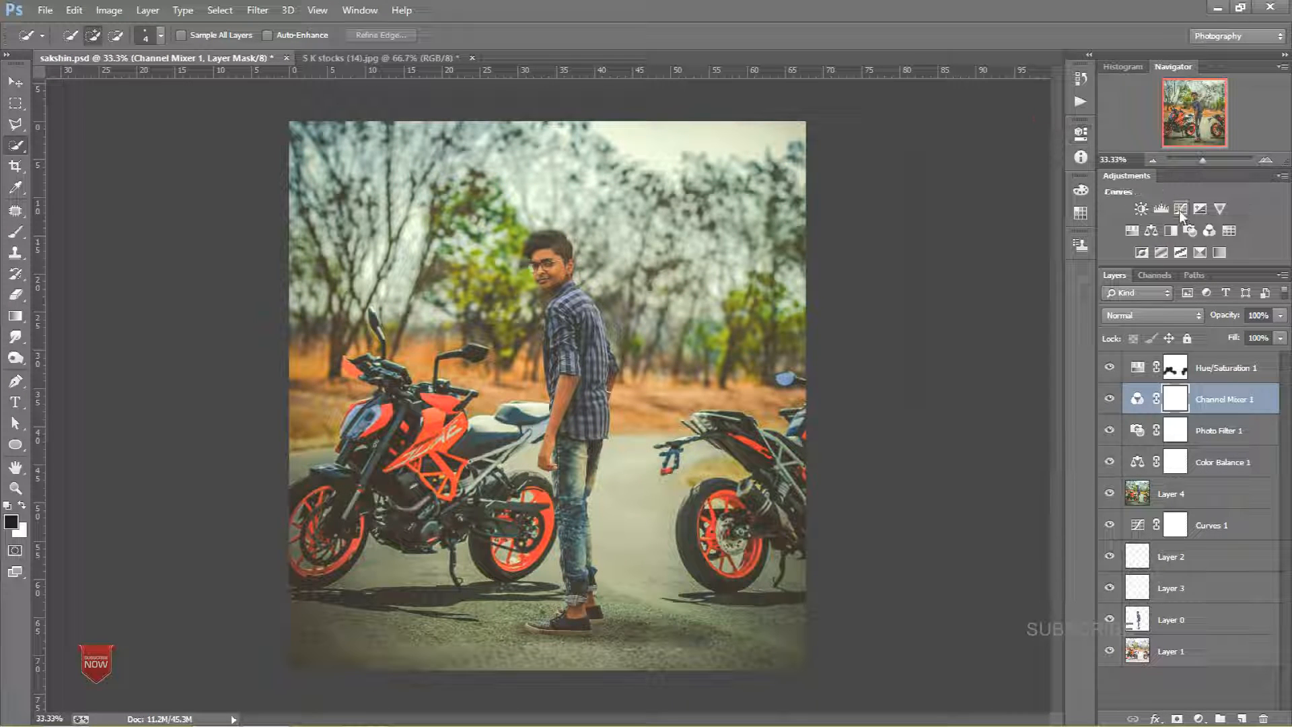
Step: Add a Curves adjustment layer and move it above the Hue/Saturation layer
{"action": "left_click", "coordinate": [1200, 208]}
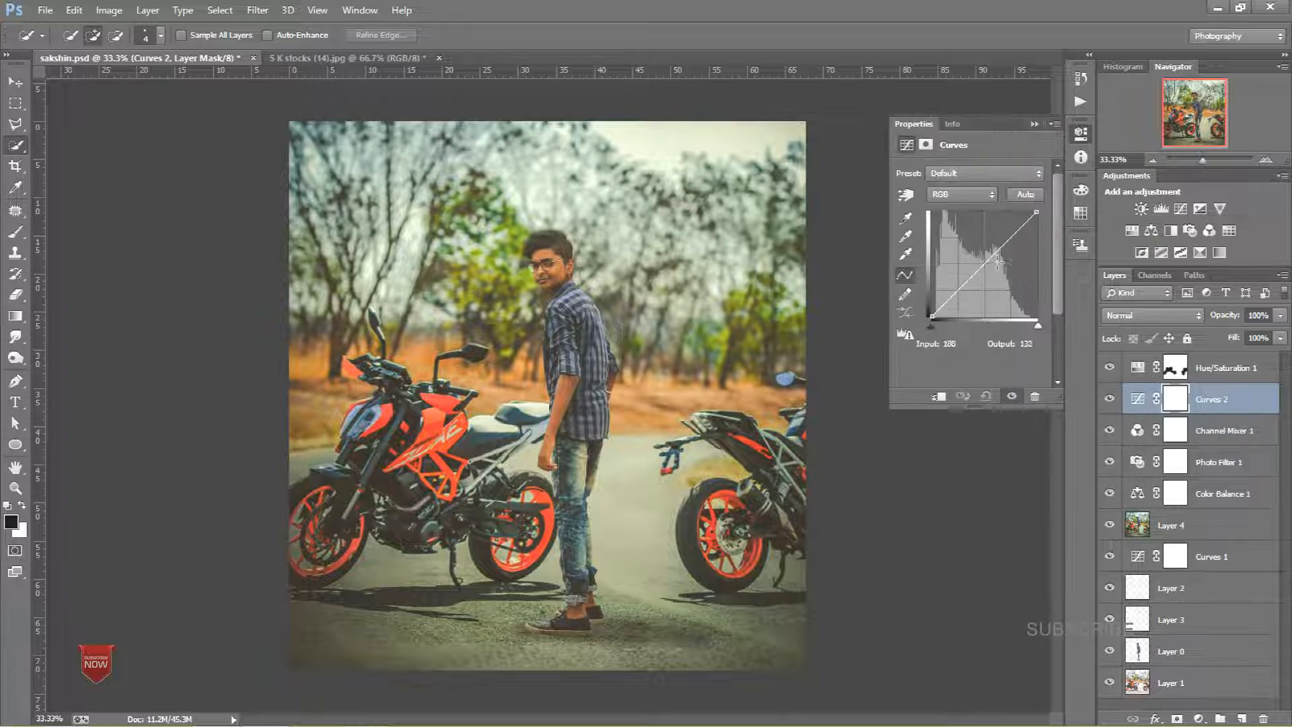
{"action": "left_click", "coordinate": [1035, 124]}
{"action": "left_click_drag", "start_coordinate": [1222, 404], "coordinate": [1228, 370]}
Step: Move the Color Balance, Photo Filter and Channel Mixer layers together to the top of the layer stack
{"action": "left_click", "coordinate": [1220, 434]}
{"action": "left_click", "coordinate": [1220, 463], "text": "shift"}
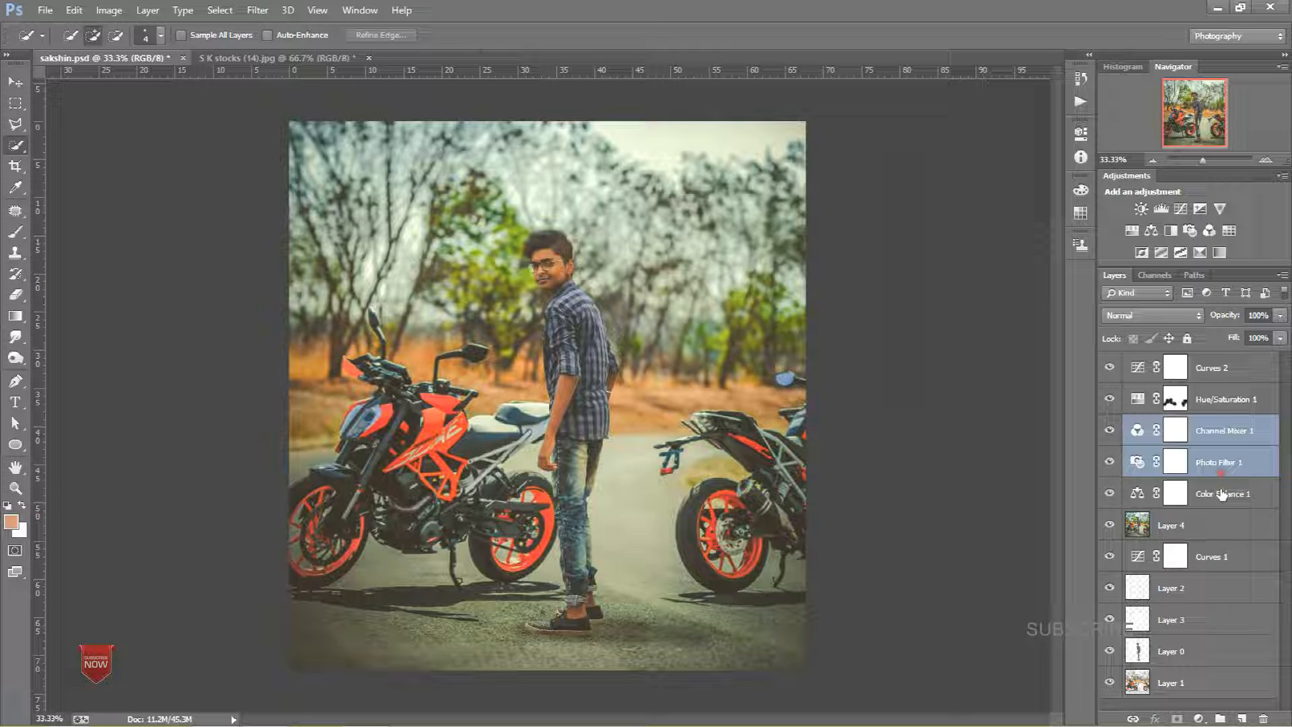
{"action": "left_click", "coordinate": [1221, 493], "text": "shift"}
{"action": "left_click_drag", "start_coordinate": [1226, 448], "coordinate": [1209, 368]}
{"action": "left_click", "coordinate": [1211, 367]}
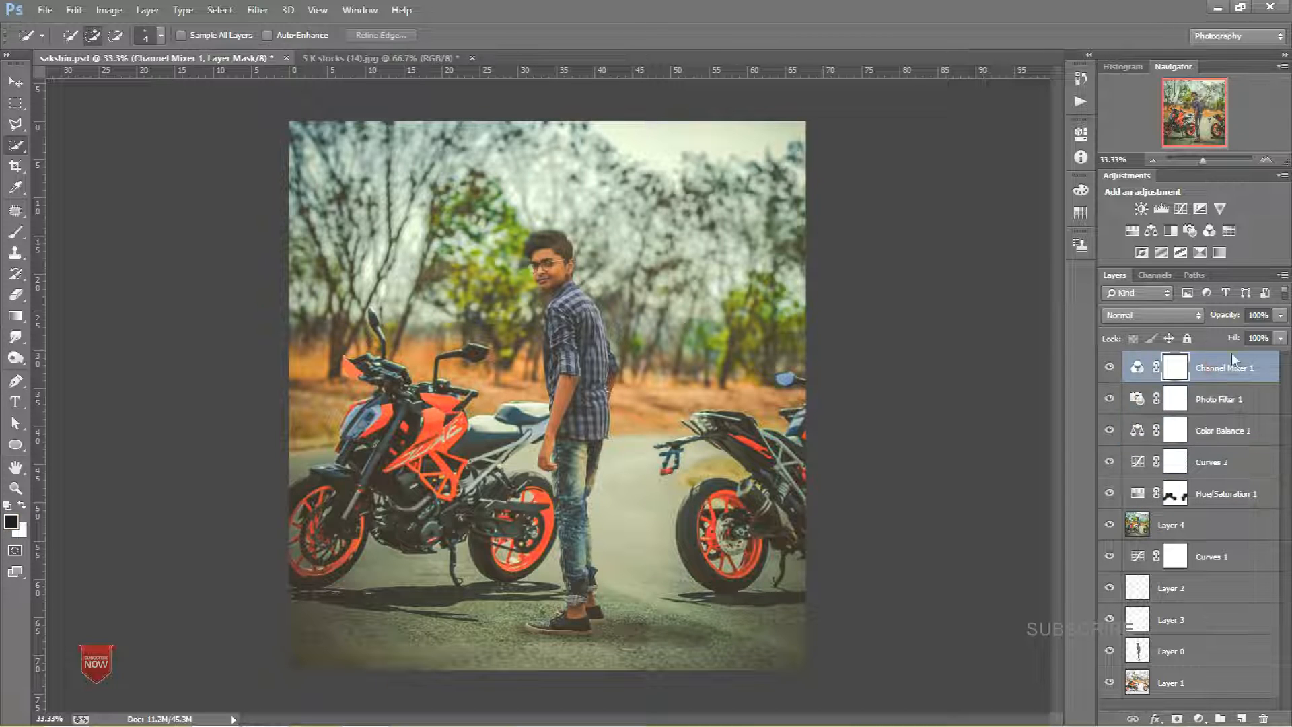
Step: Add a Selective Color adjustment layer and set Blacks to cyan +3, magenta -6 and yellow -6
{"action": "left_click", "coordinate": [1199, 252]}
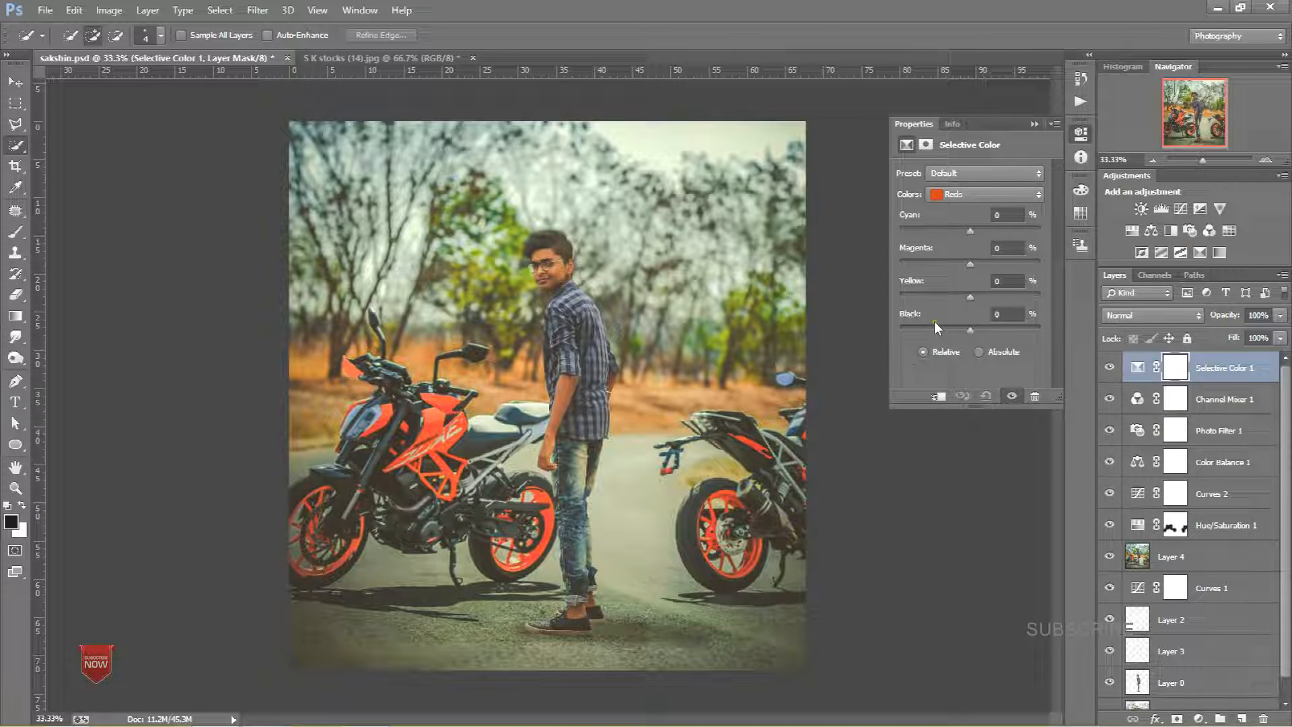
{"action": "left_click_drag", "start_coordinate": [934, 327], "coordinate": [945, 327]}
{"action": "left_click", "coordinate": [967, 194]}
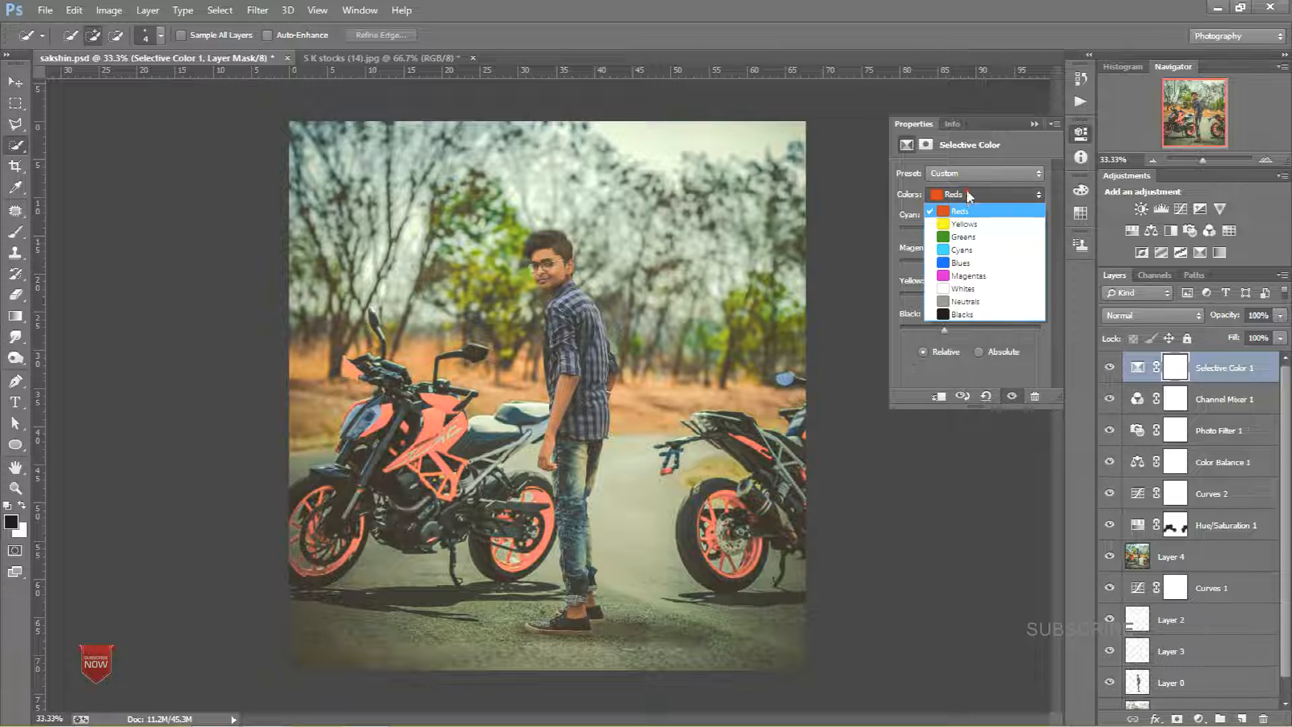
{"action": "left_click", "coordinate": [971, 308]}
{"action": "mouse_move", "coordinate": [970, 300]}
{"action": "left_mouse_down"}
{"action": "mouse_move", "coordinate": [961, 306]}
{"action": "mouse_move", "coordinate": [968, 266]}
{"action": "mouse_move", "coordinate": [981, 279]}
{"action": "mouse_move", "coordinate": [963, 285]}
{"action": "left_mouse_up"}
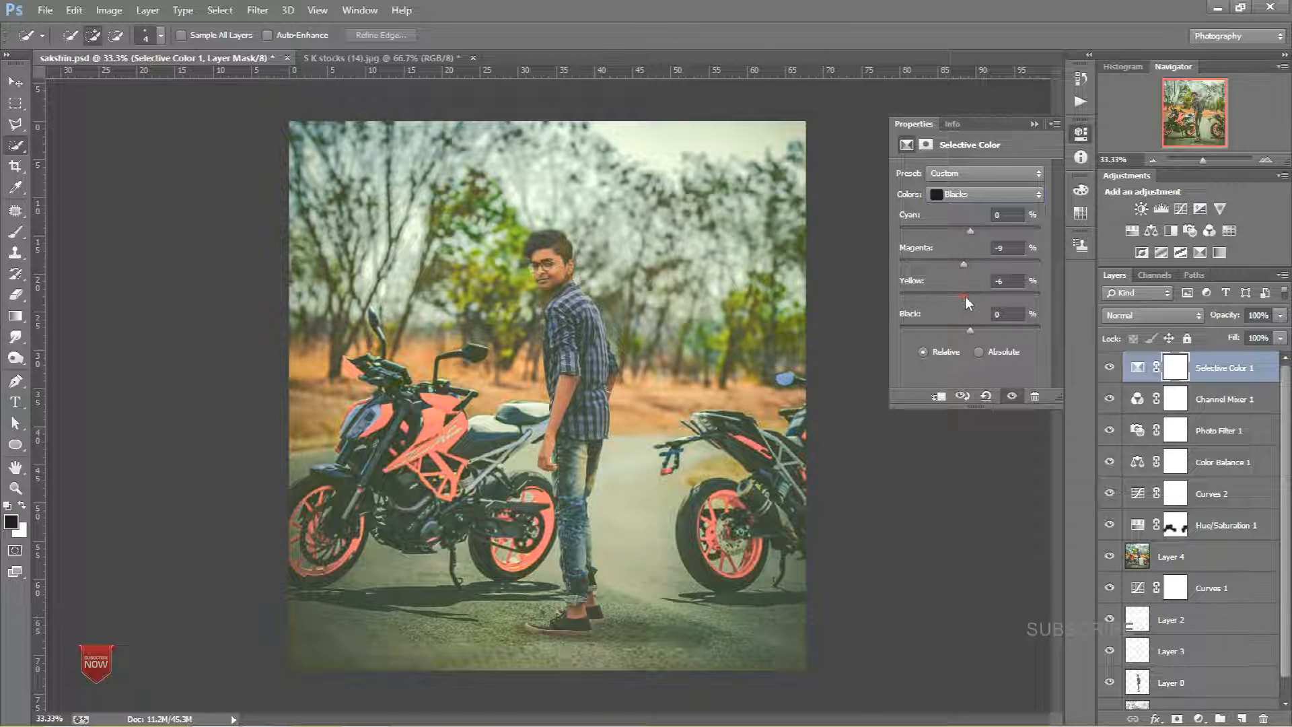
{"action": "left_click_drag", "start_coordinate": [965, 233], "coordinate": [972, 235]}
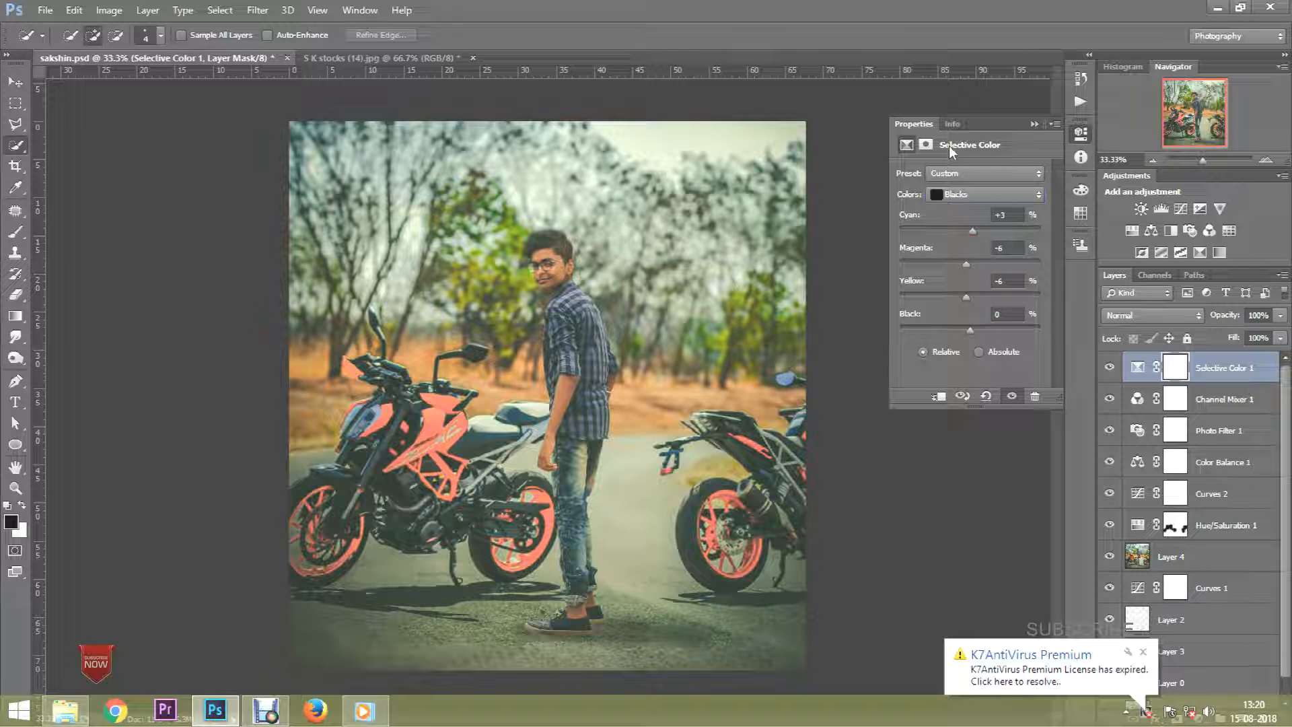
Step: In Selective Color, set Greens to cyan +100, magenta +95, yellow +100 and black +100
{"action": "left_click", "coordinate": [986, 194]}
{"action": "left_click", "coordinate": [1003, 239]}
{"action": "left_click_drag", "start_coordinate": [1032, 296], "coordinate": [1063, 302]}
{"action": "left_click_drag", "start_coordinate": [1036, 230], "coordinate": [1072, 223]}
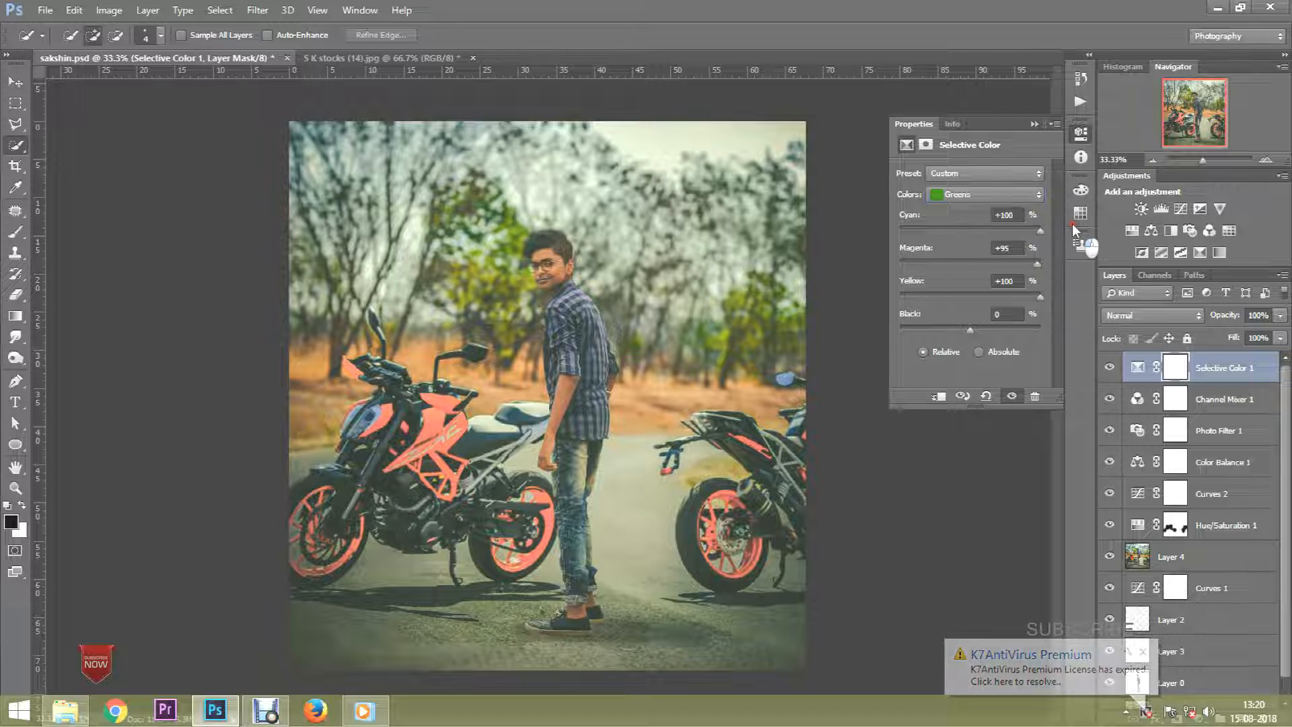
{"action": "left_click_drag", "start_coordinate": [971, 329], "coordinate": [1045, 328]}
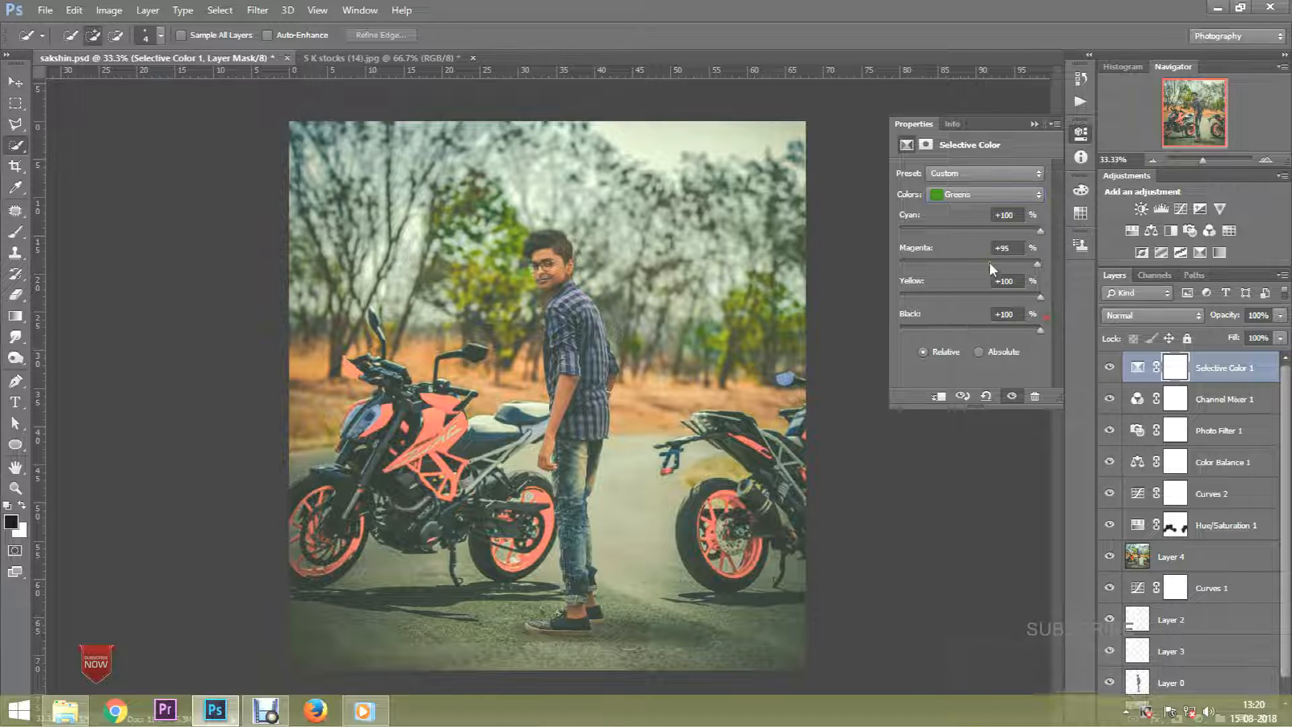
Step: Switch Selective Color to Yellows, set magenta -1 and yellow +10, and raise cyan
{"action": "left_click", "coordinate": [959, 196]}
{"action": "left_click", "coordinate": [962, 223]}
{"action": "left_click_drag", "start_coordinate": [971, 261], "coordinate": [979, 301]}
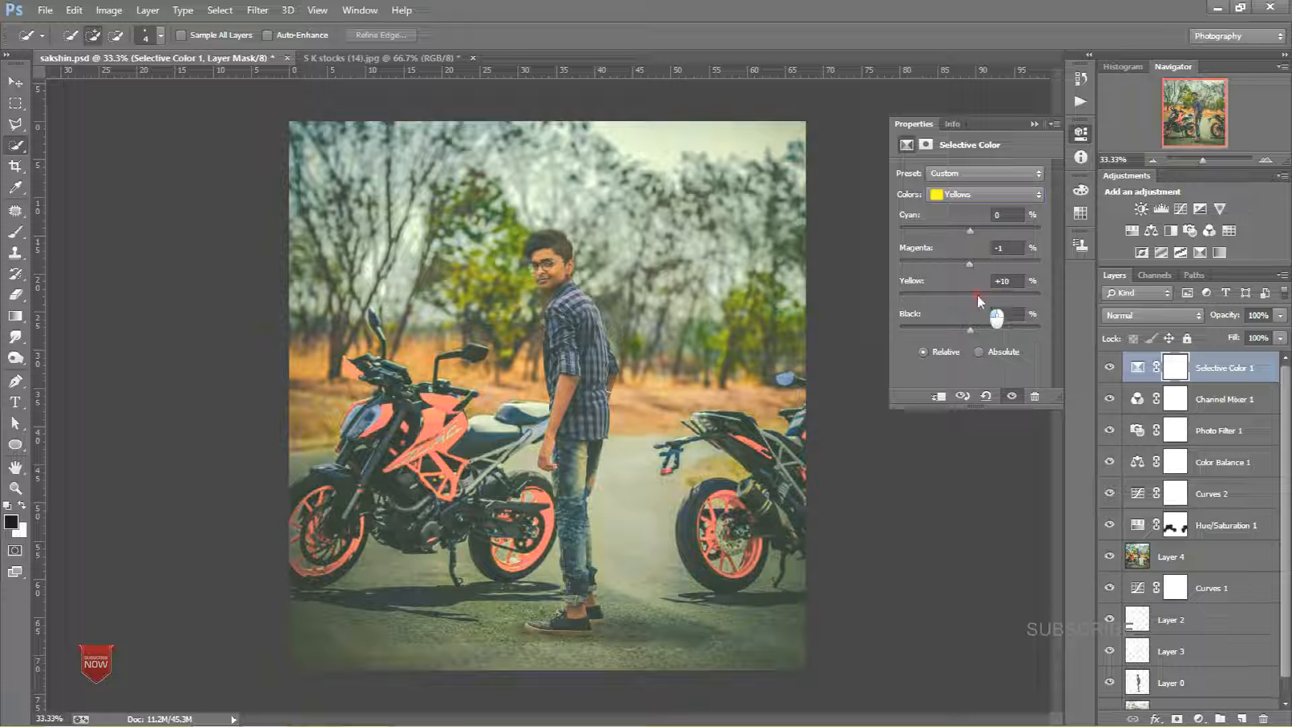
{"action": "left_click_drag", "start_coordinate": [970, 230], "coordinate": [1043, 236]}
Step: Nudge the Neutrals yellow and cyan sliders slightly, then close the adjustment properties
{"action": "left_click", "coordinate": [959, 199]}
{"action": "left_click", "coordinate": [976, 306]}
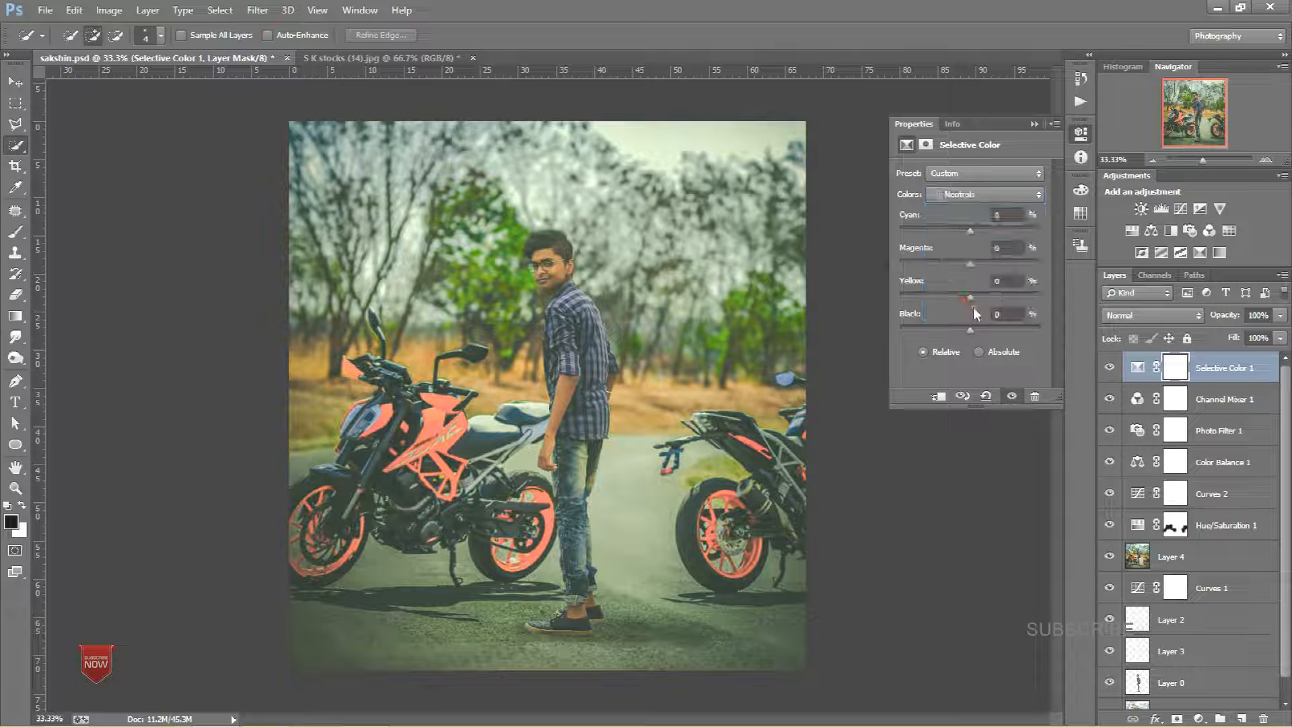
{"action": "left_click_drag", "start_coordinate": [964, 300], "coordinate": [963, 300]}
{"action": "left_click_drag", "start_coordinate": [965, 235], "coordinate": [973, 234]}
{"action": "left_click", "coordinate": [1037, 122]}
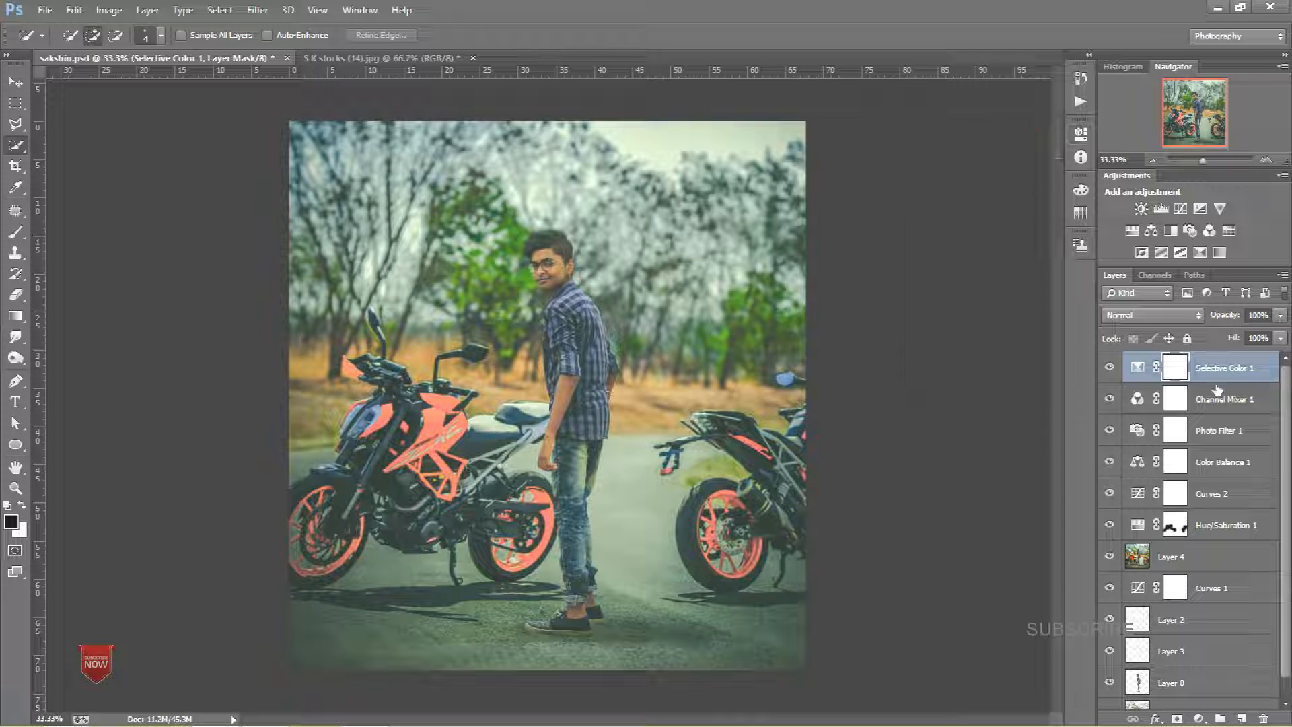
Step: Stamp all visible layers into a new merged layer and set its blend mode to Soft Light
{"action": "key", "text": "ctrl+alt+shift+e"}
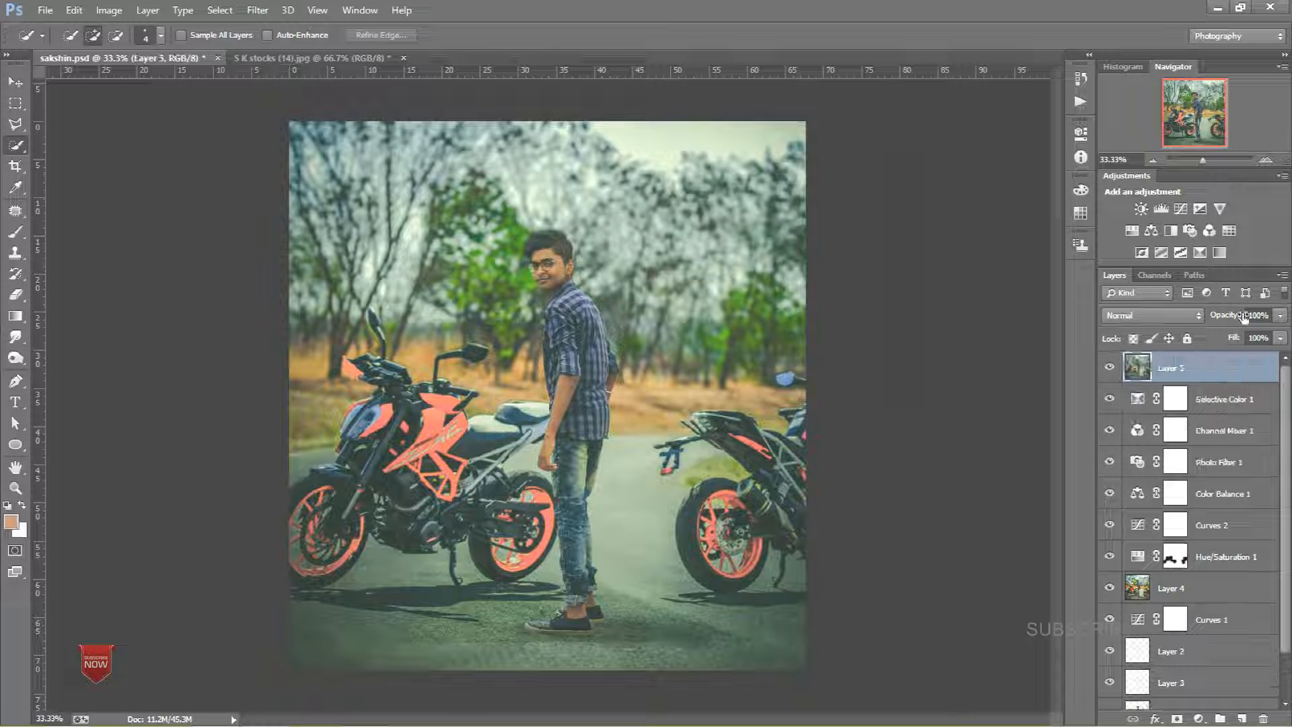
{"action": "left_click", "coordinate": [1183, 316]}
{"action": "left_click", "coordinate": [1144, 214]}
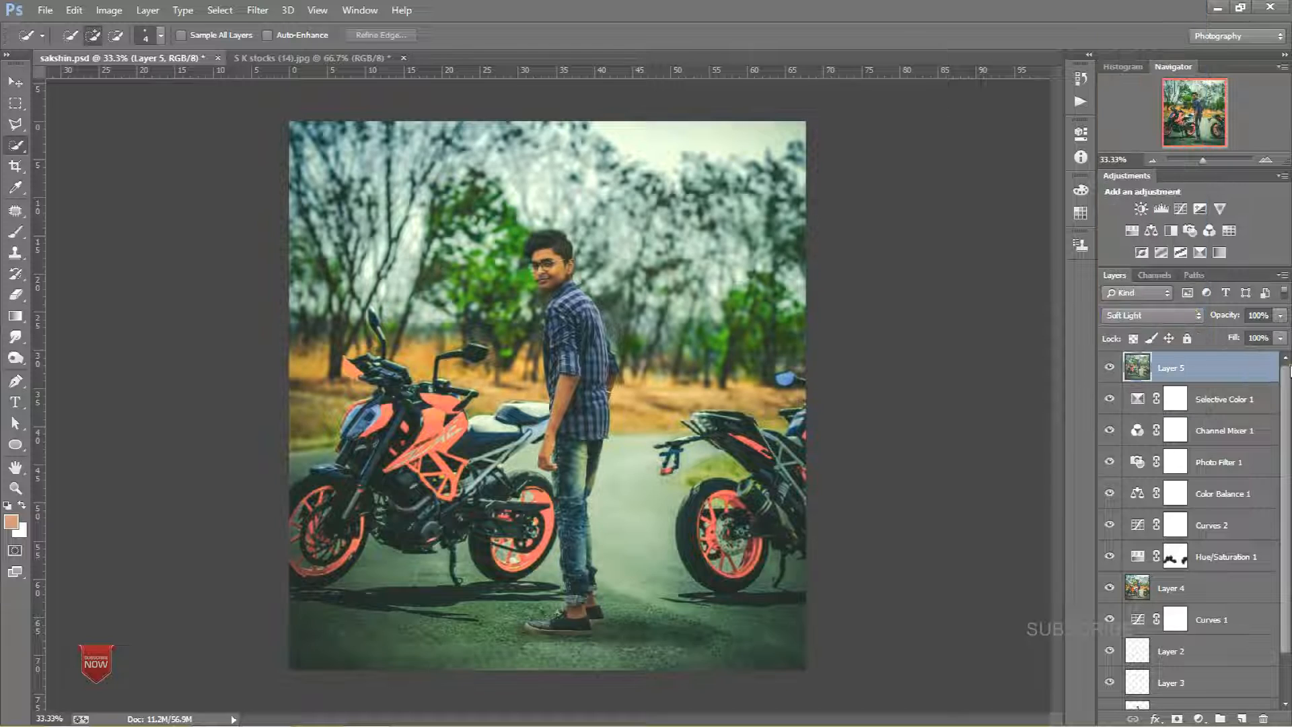
Step: Lower the stamped Soft Light layer's opacity to 27%
{"action": "left_click_drag", "start_coordinate": [1239, 336], "coordinate": [1217, 332]}
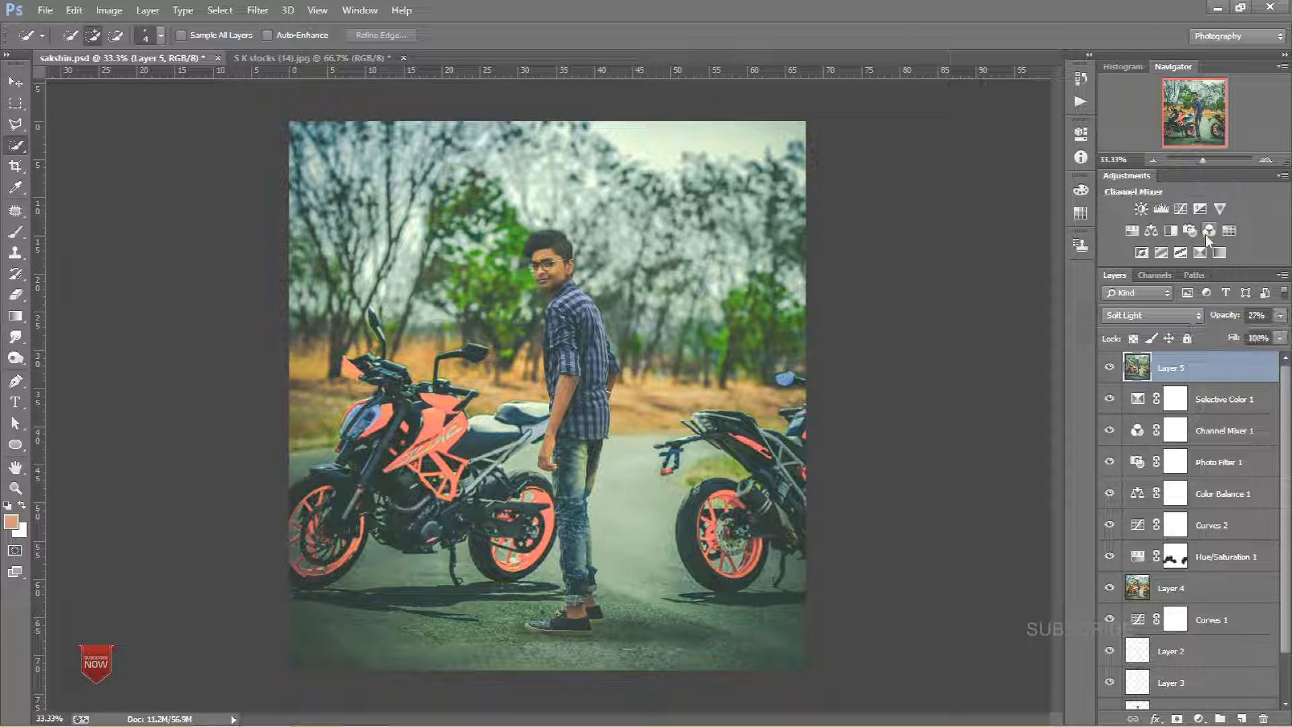
Step: Add a Color Lookup adjustment using the Kodak 5218 Kodak 2395 (by Adobe) LUT and set its opacity to 40%
{"action": "left_click", "coordinate": [1228, 230]}
{"action": "left_click", "coordinate": [1042, 173]}
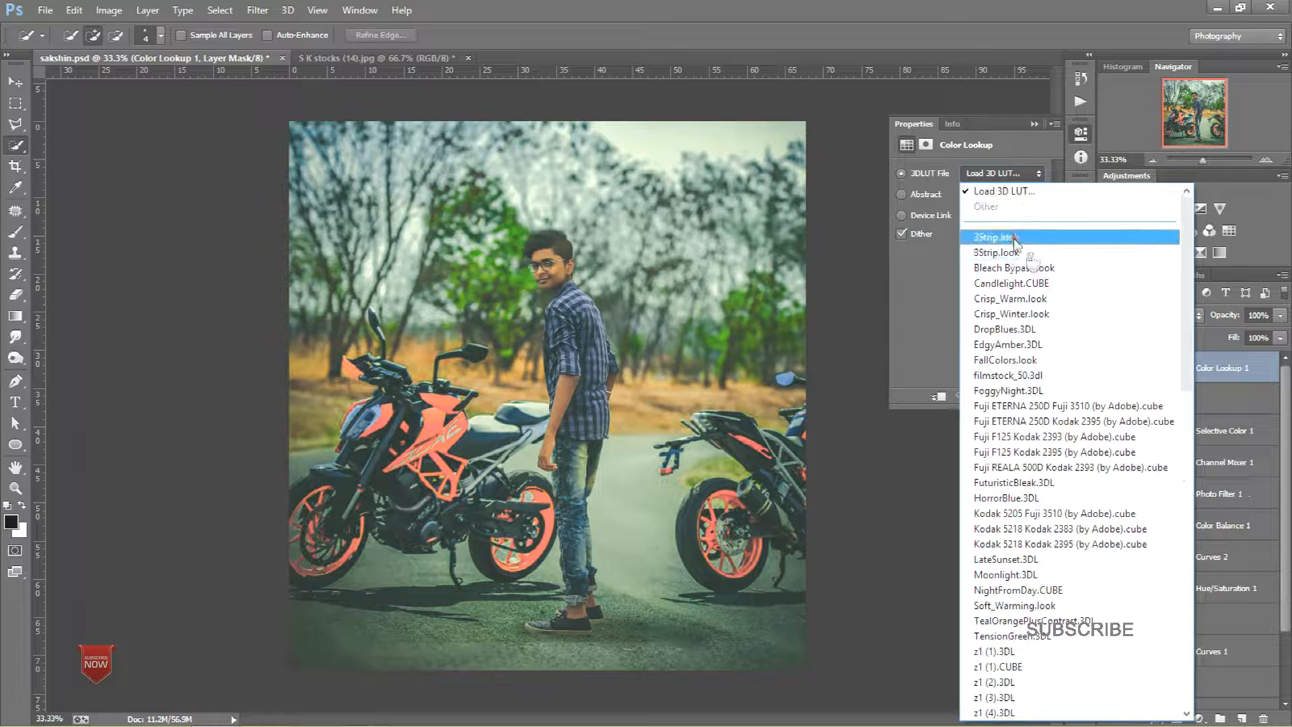
{"action": "left_click", "coordinate": [1013, 238]}
{"action": "key", "text": "Down"}
{"action": "key", "text": "Down"}
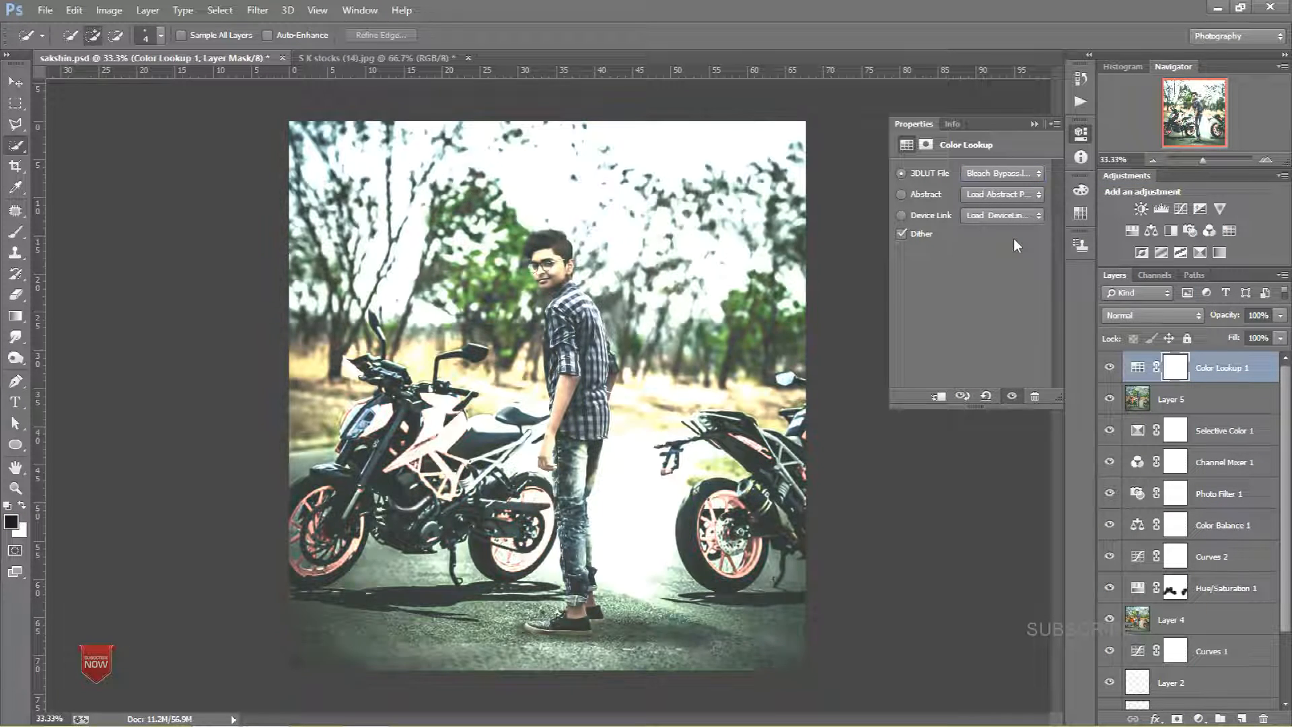
{"action": "key", "text": "Down"}
{"action": "key", "text": "Down"}
{"action": "key", "text": "Down"}
{"action": "key", "text": "Down"}
{"action": "key", "text": "Down"}
{"action": "key", "text": "Down"}
{"action": "key", "text": "Down"}
{"action": "key", "text": "Down"}
{"action": "key", "text": "Down"}
{"action": "key", "text": "Down"}
{"action": "key", "text": "Down"}
{"action": "key", "text": "Down"}
{"action": "key", "text": "Down"}
{"action": "key", "text": "Down"}
{"action": "key", "text": "Down"}
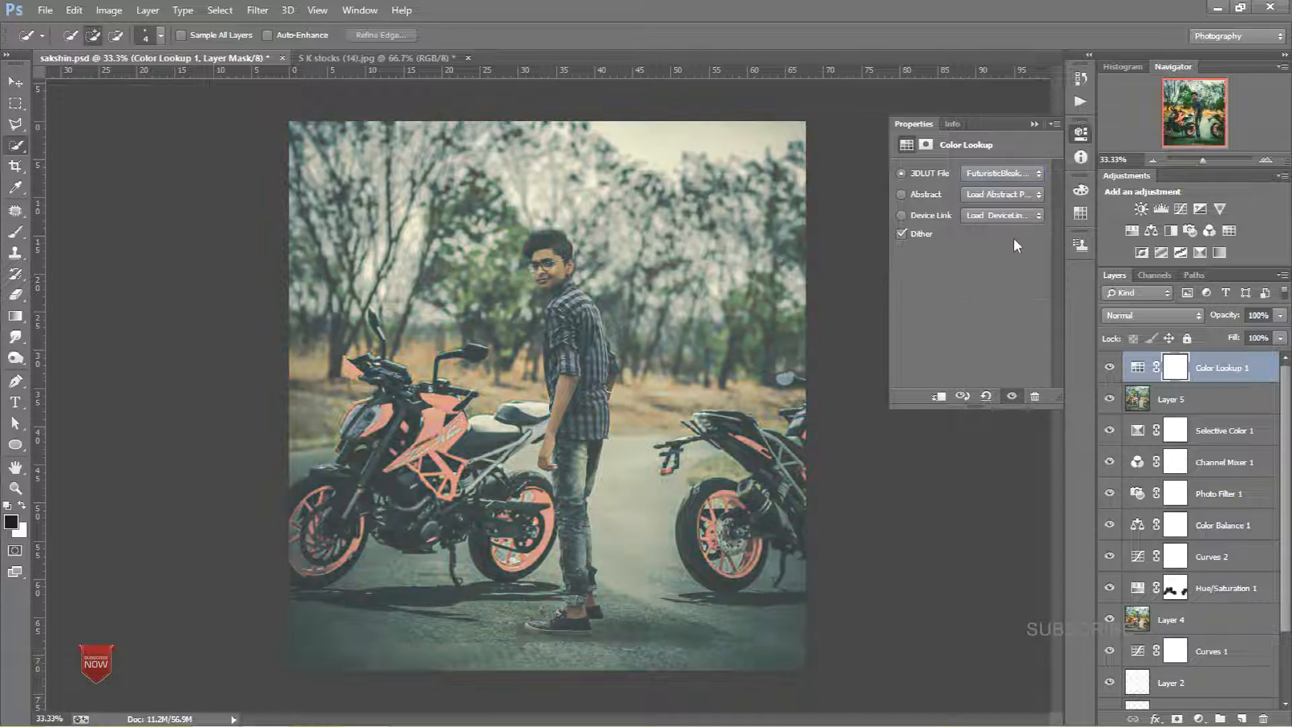
{"action": "key", "text": "Down"}
{"action": "key", "text": "Down"}
{"action": "key", "text": "Down"}
{"action": "key", "text": "Down"}
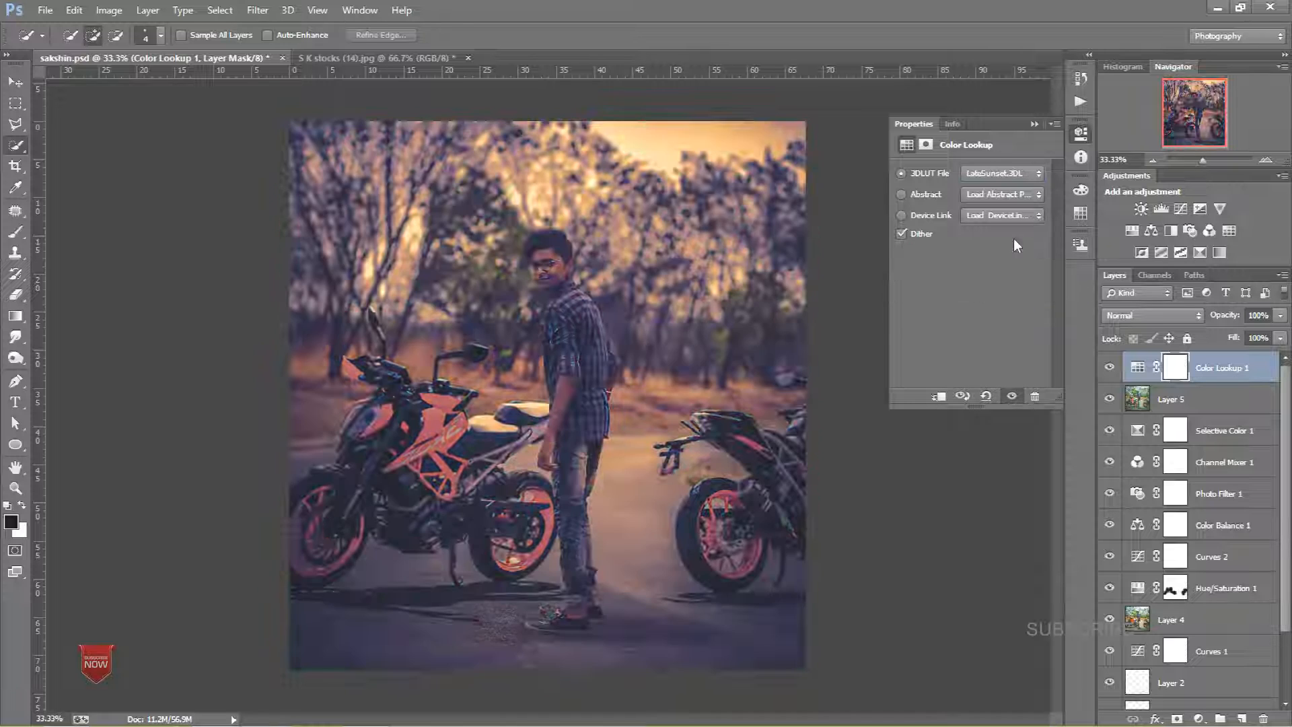
{"action": "key", "text": "Up"}
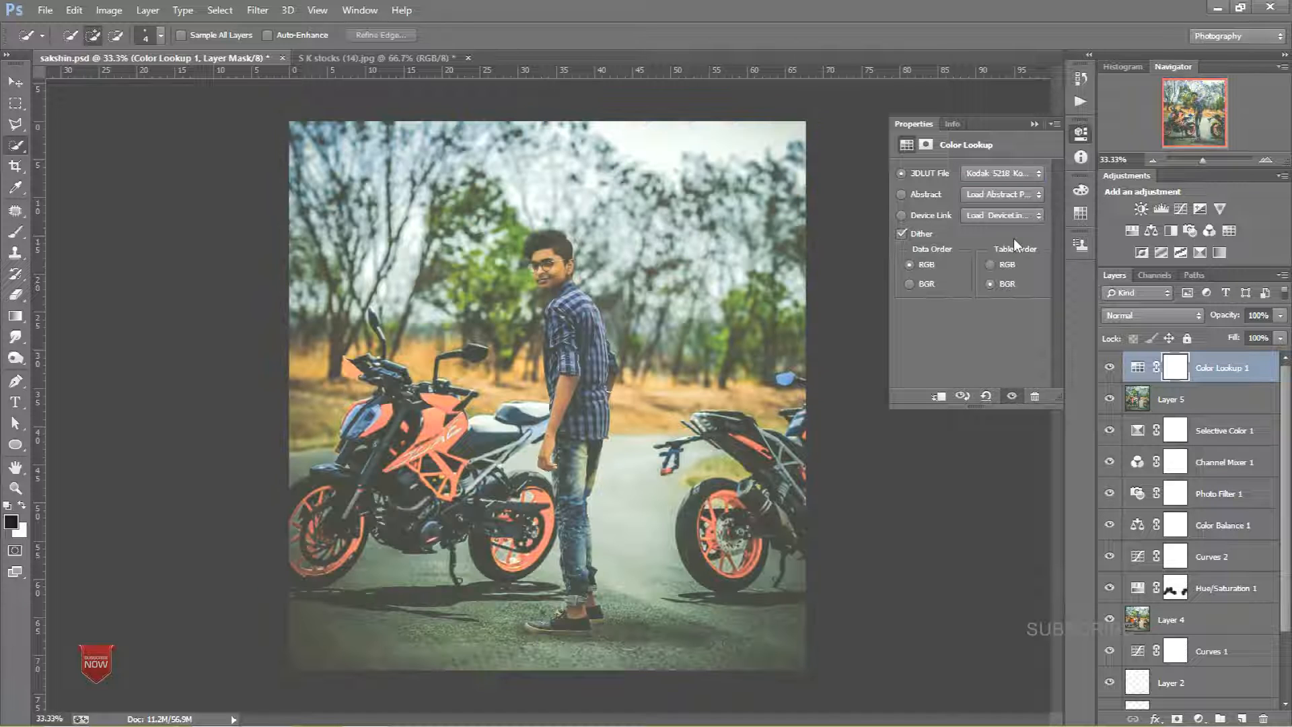
{"action": "left_click", "coordinate": [1034, 123]}
{"action": "left_click_drag", "start_coordinate": [1281, 315], "coordinate": [1229, 331]}
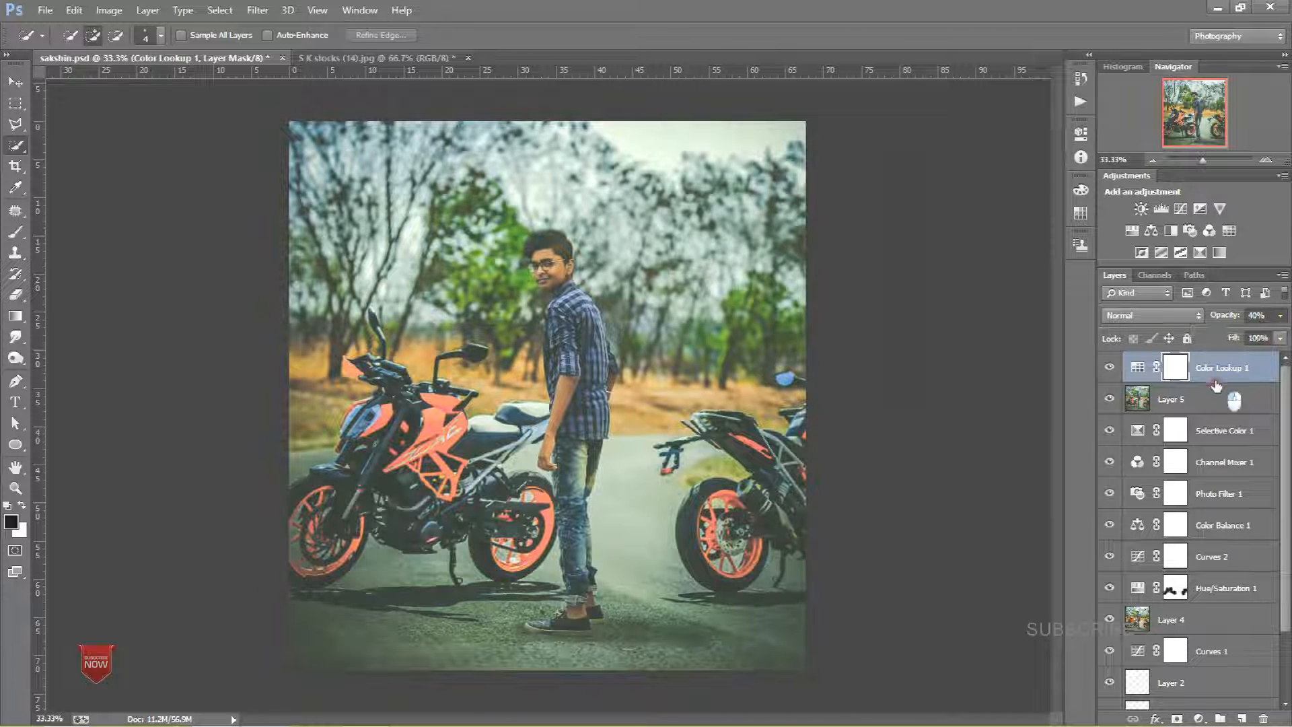
{"action": "left_click", "coordinate": [1216, 381]}
Step: Add a second Color Lookup adjustment using the z1 (52).cube LUT and set its opacity to 40%
{"action": "left_click", "coordinate": [1229, 230]}
{"action": "left_click", "coordinate": [1020, 173]}
{"action": "left_click", "coordinate": [1013, 555]}
{"action": "key", "text": "Down"}
{"action": "key", "text": "Down"}
{"action": "key", "text": "Down"}
{"action": "key", "text": "Down"}
{"action": "key", "text": "Down"}
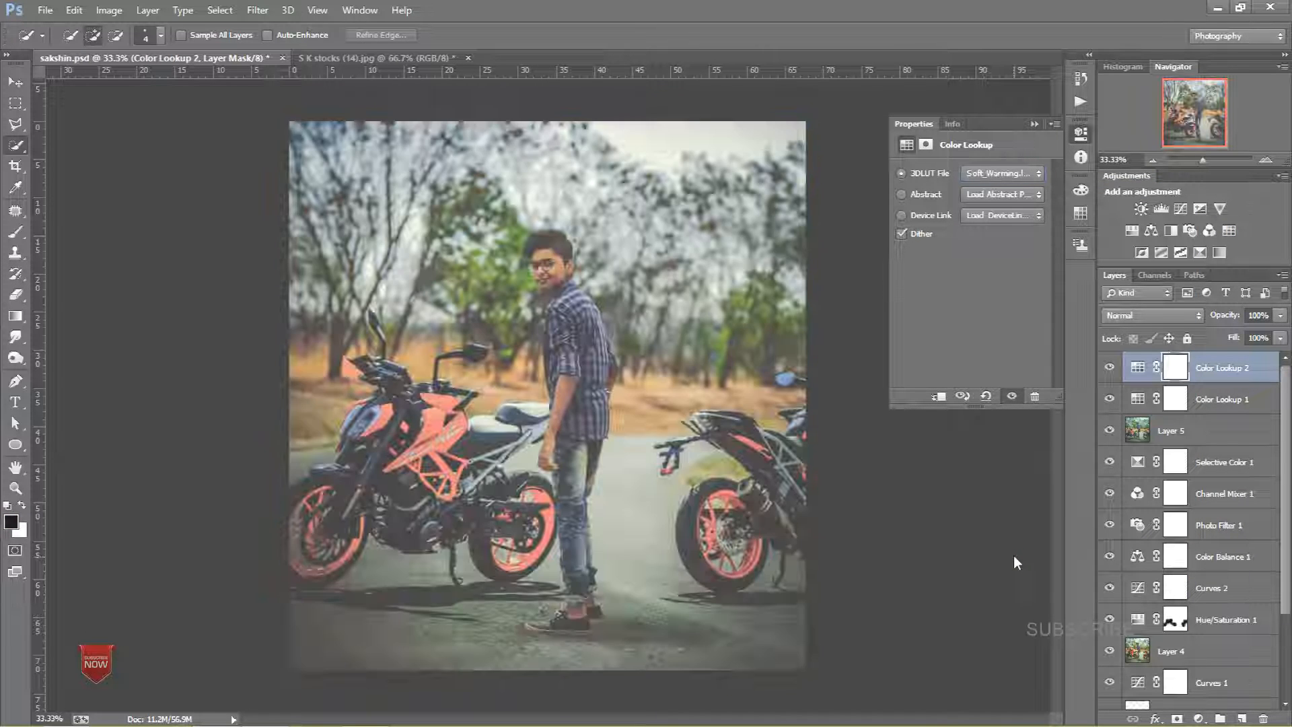
{"action": "key", "text": "Down"}
{"action": "key", "text": "Down"}
{"action": "key", "text": "Down"}
{"action": "key", "text": "Down"}
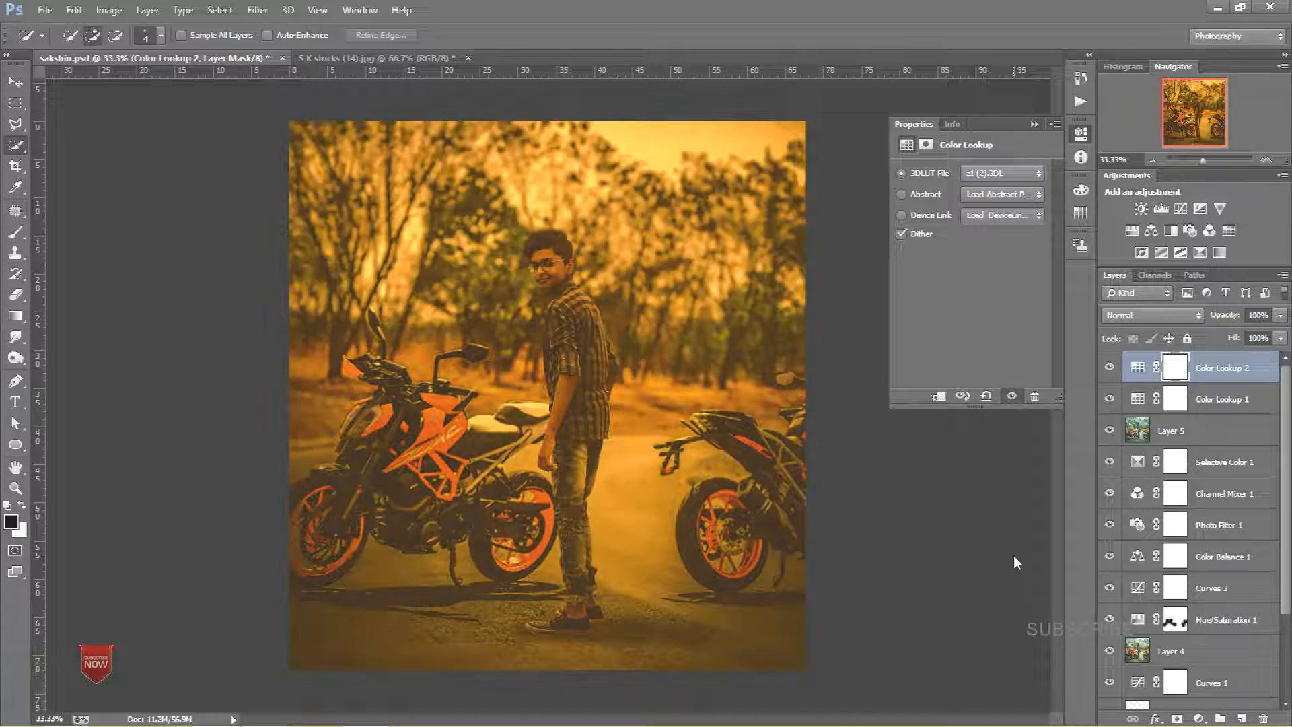
{"action": "key", "text": "Down"}
{"action": "key", "text": "Down"}
{"action": "key", "text": "Down"}
{"action": "key", "text": "Down"}
{"action": "key", "text": "Down"}
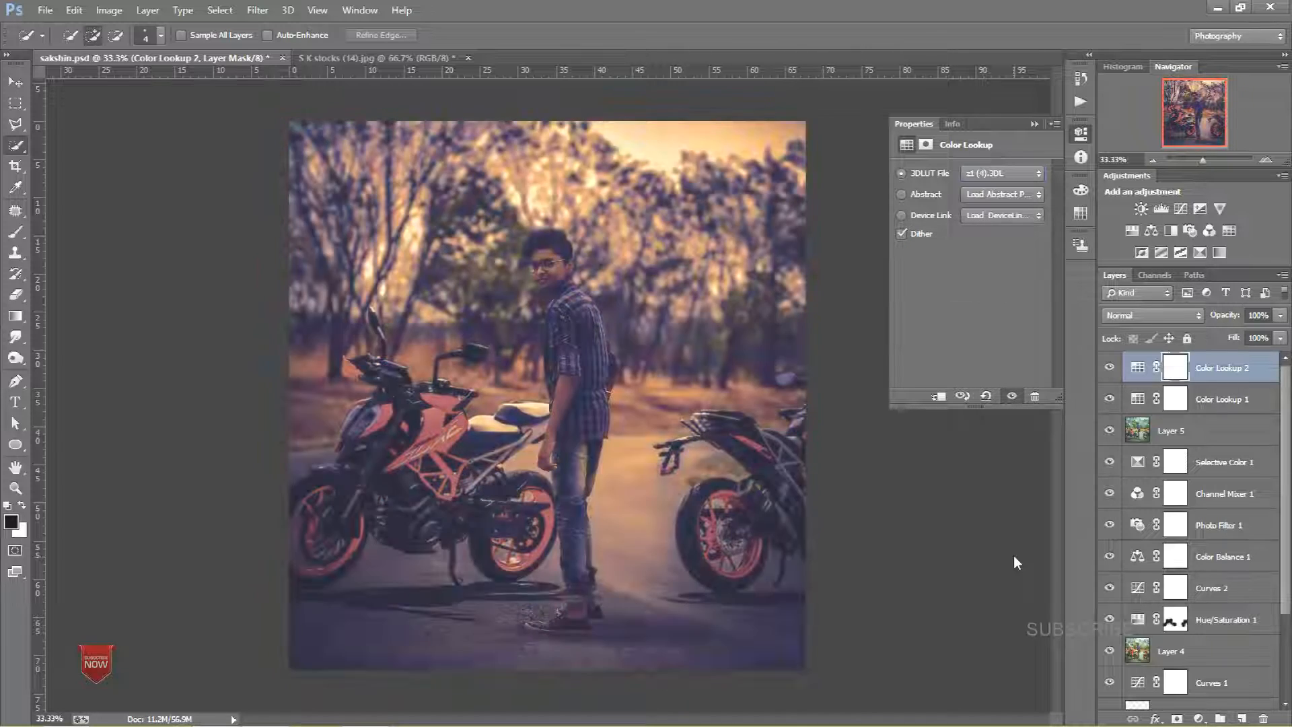
{"action": "key", "text": "Down"}
{"action": "key", "text": "Down"}
{"action": "key", "text": "Down"}
{"action": "key", "text": "Down"}
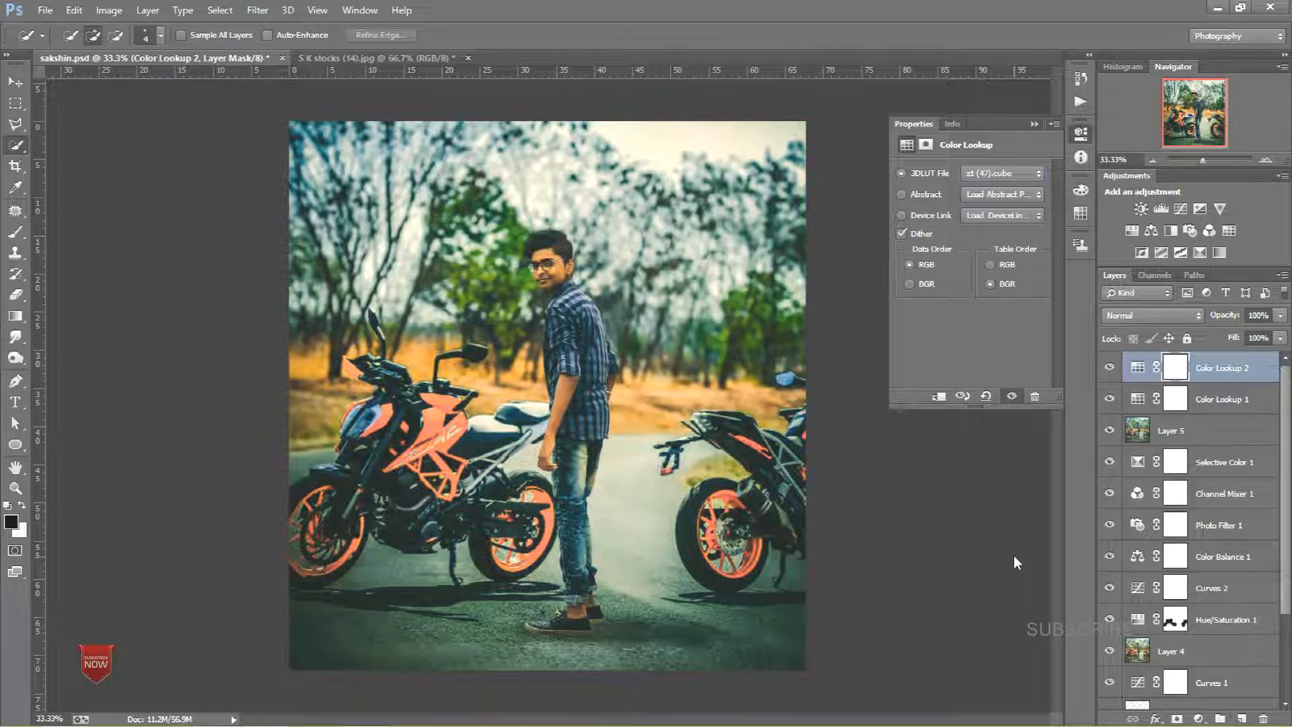
{"action": "key", "text": "Down"}
{"action": "key", "text": "Down"}
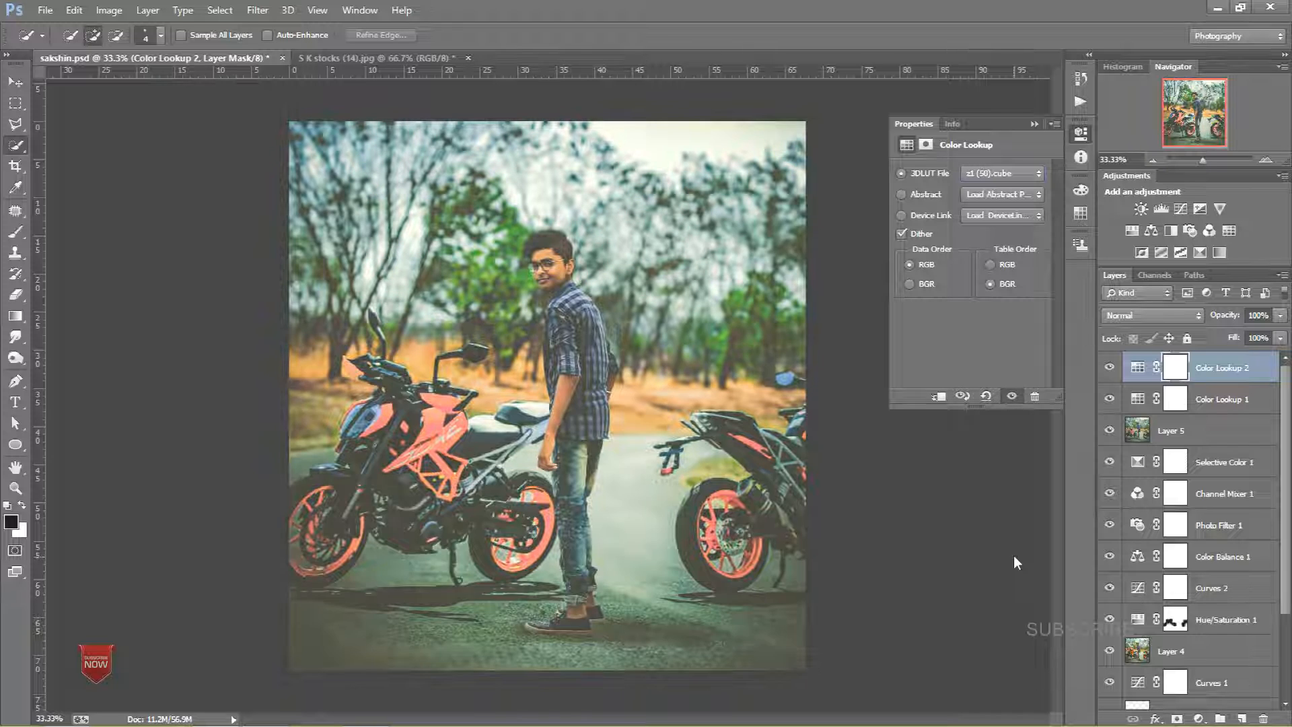
{"action": "key", "text": "Down"}
{"action": "key", "text": "Down"}
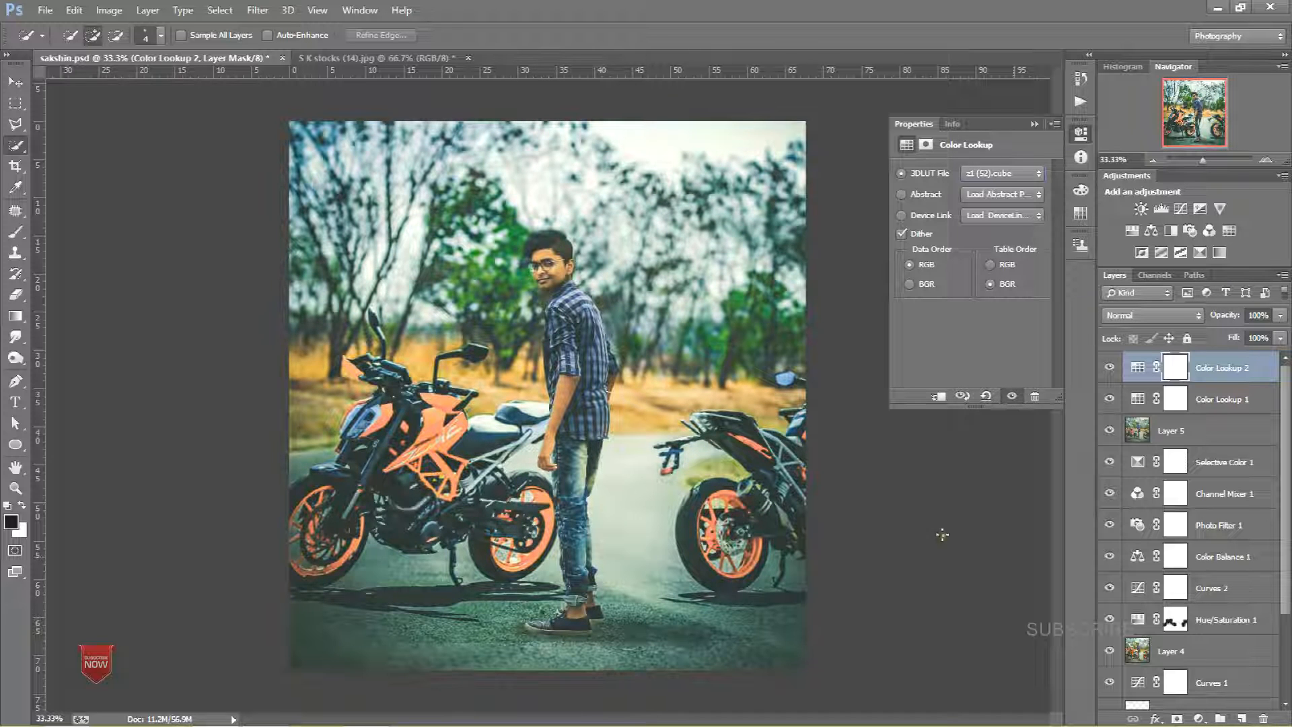
{"action": "left_click", "coordinate": [1034, 124]}
{"action": "left_click_drag", "start_coordinate": [1274, 322], "coordinate": [1229, 329]}
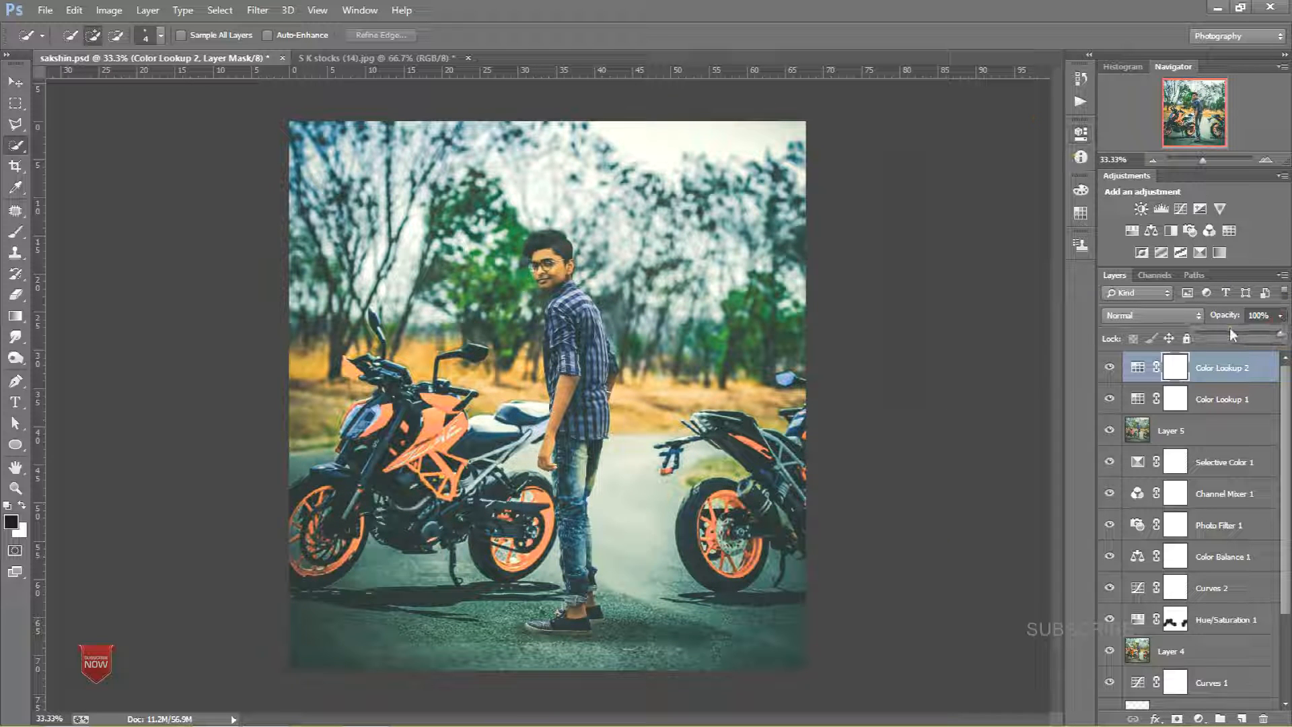
{"action": "left_click", "coordinate": [1205, 368]}
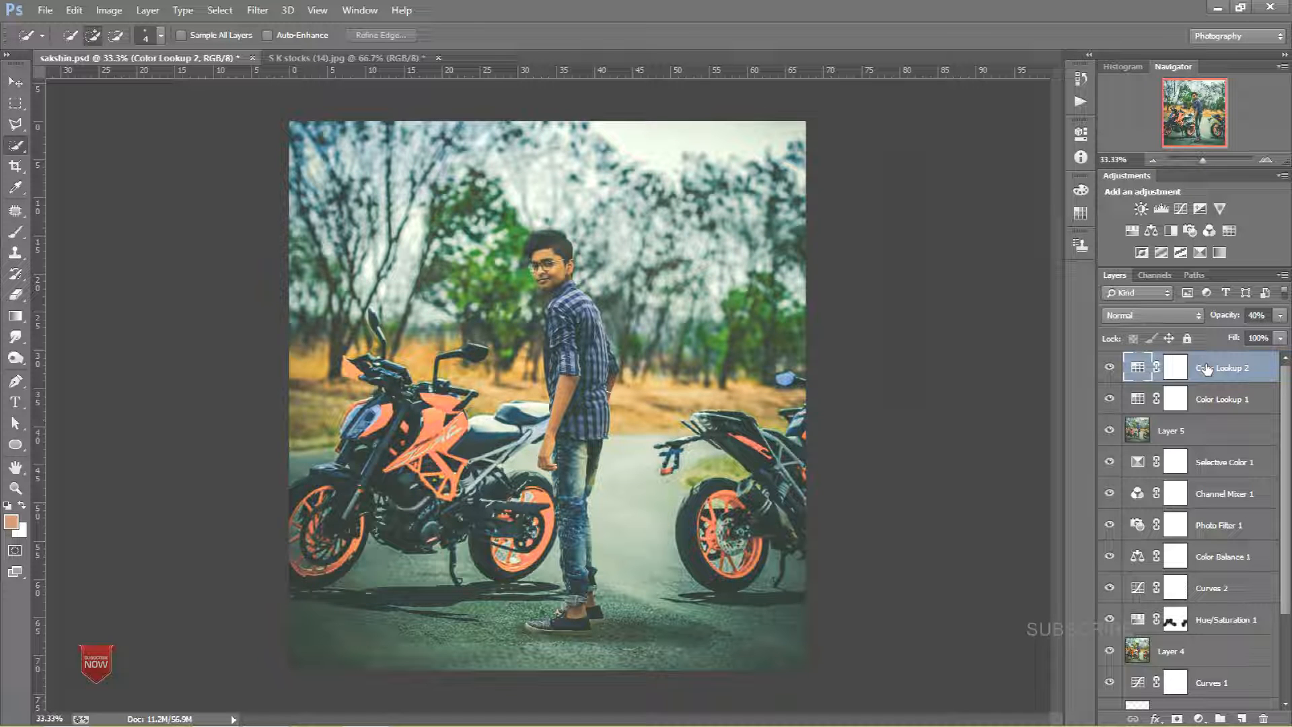
Step: Stamp all visible layers into a new merged layer and apply the High Pass filter to it
{"action": "key", "text": "ctrl+shift+alt+e"}
{"action": "left_click", "coordinate": [258, 10]}
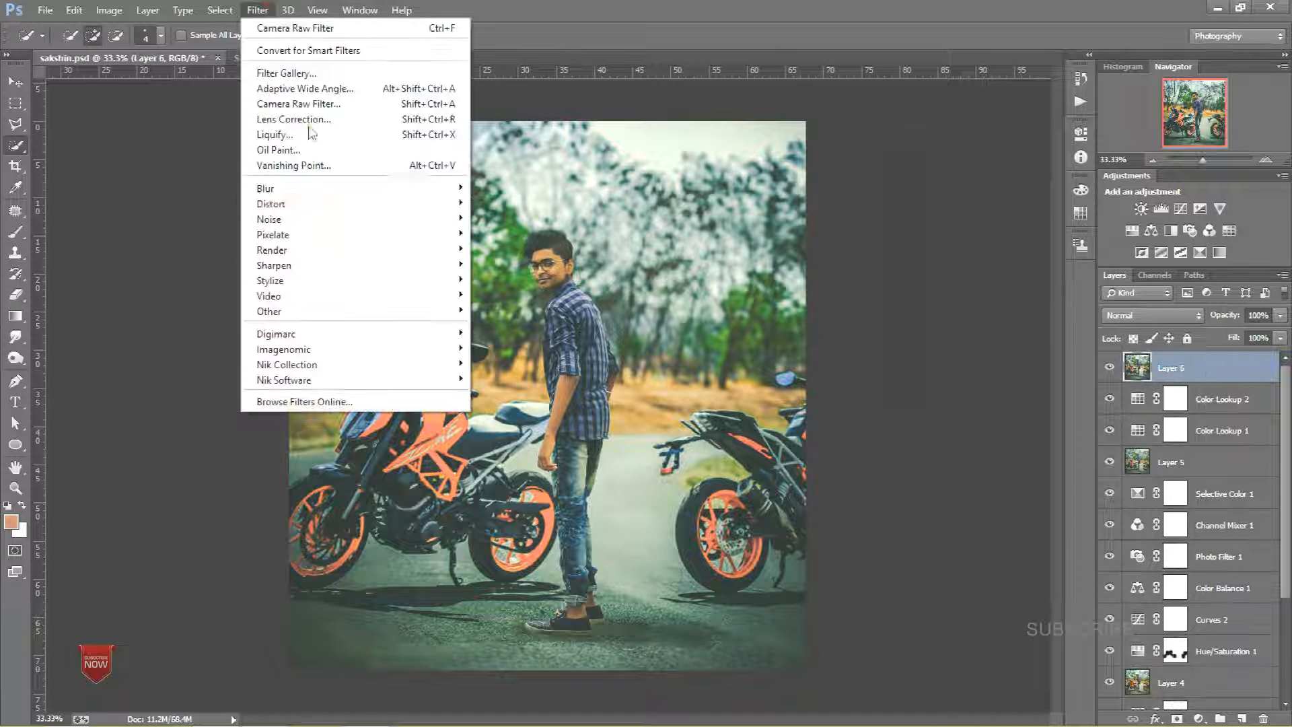
{"action": "mouse_move", "coordinate": [385, 310]}
{"action": "left_click", "coordinate": [504, 325]}
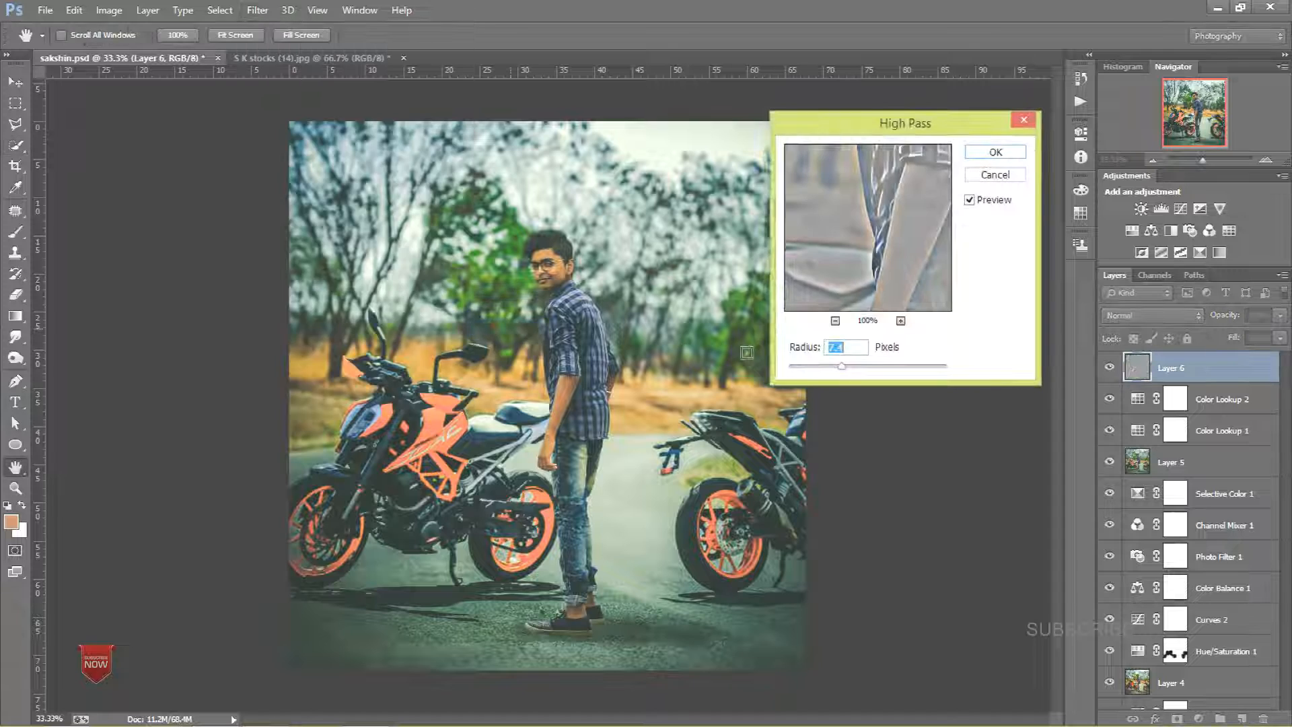
{"action": "left_click", "coordinate": [995, 152]}
Step: Set the High Pass layer's blend mode to Overlay and its opacity to 45%
{"action": "left_click", "coordinate": [1151, 315]}
{"action": "left_click", "coordinate": [1117, 201]}
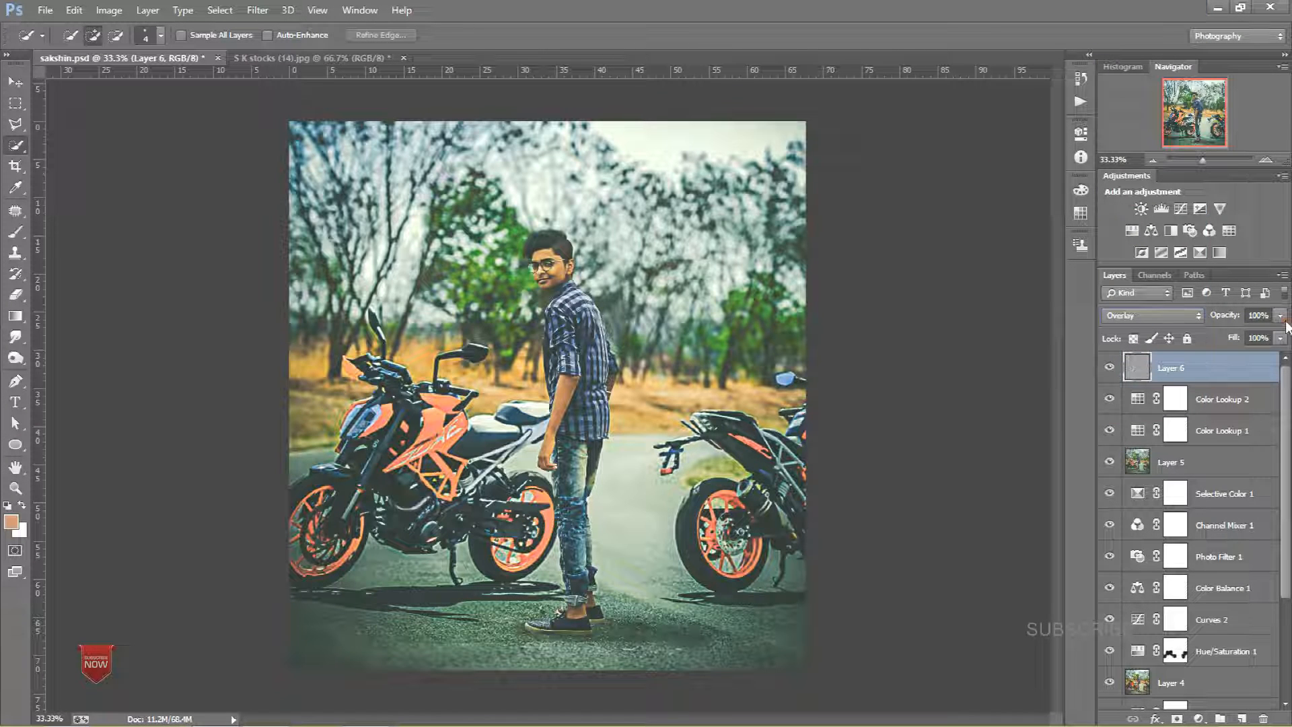
{"action": "left_click_drag", "start_coordinate": [1229, 335], "coordinate": [1236, 336]}
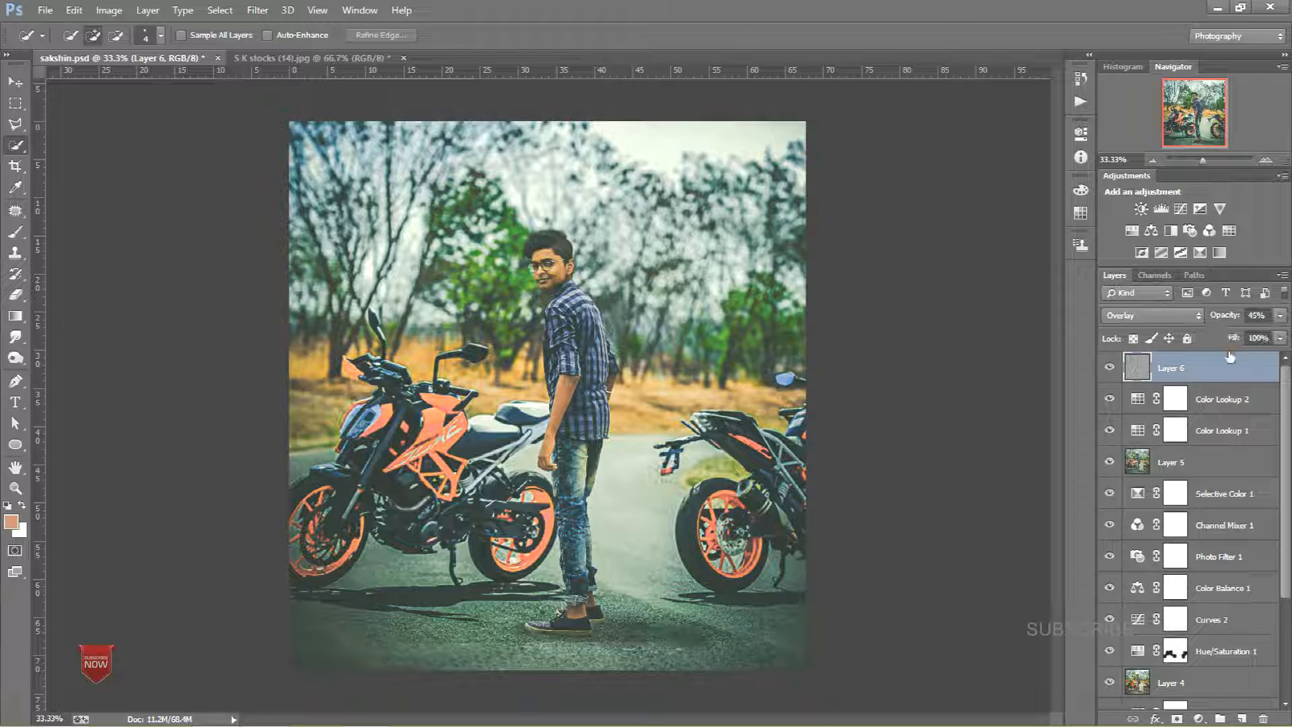
Step: Add a new empty layer over the head and set up a white Brush at 17% opacity, about 8 px
{"action": "key", "text": "ctrl+plus"}
{"action": "key", "text": "ctrl+plus"}
{"action": "key", "text": "ctrl+plus"}
{"action": "left_click_drag", "start_coordinate": [710, 234], "coordinate": [679, 367]}
{"action": "key", "text": "ctrl+plus"}
{"action": "key", "text": "ctrl+plus"}
{"action": "left_click_drag", "start_coordinate": [619, 275], "coordinate": [599, 309]}
{"action": "left_click_drag", "start_coordinate": [486, 134], "coordinate": [646, 368]}
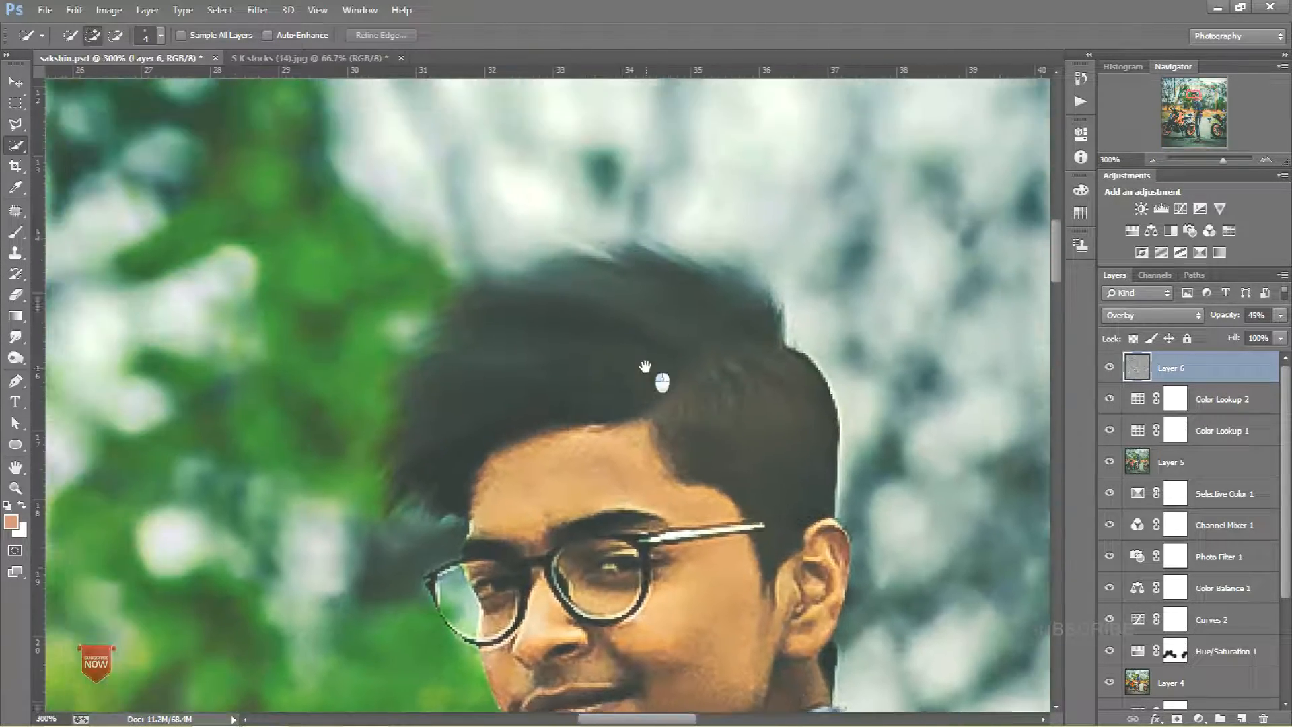
{"action": "left_click", "coordinate": [1242, 719]}
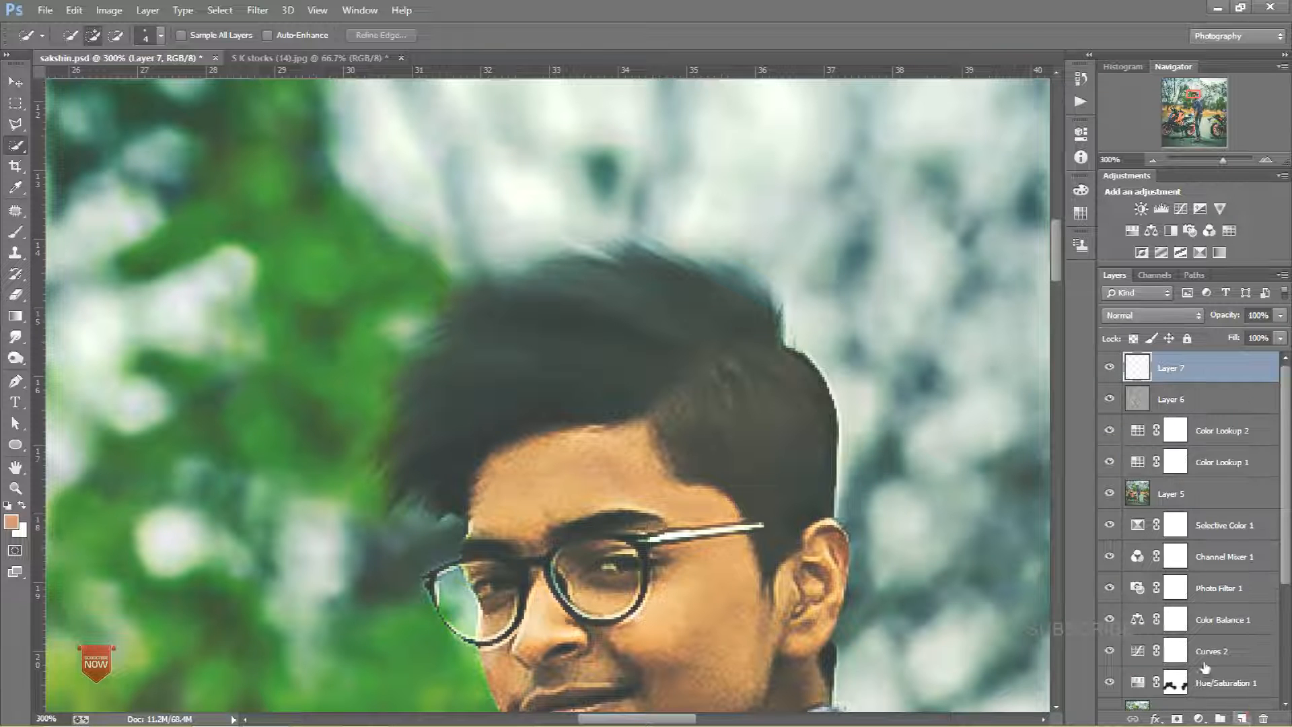
{"action": "left_click", "coordinate": [17, 235]}
{"action": "left_click", "coordinate": [21, 504]}
{"action": "left_click_drag", "start_coordinate": [604, 376], "coordinate": [335, 345]}
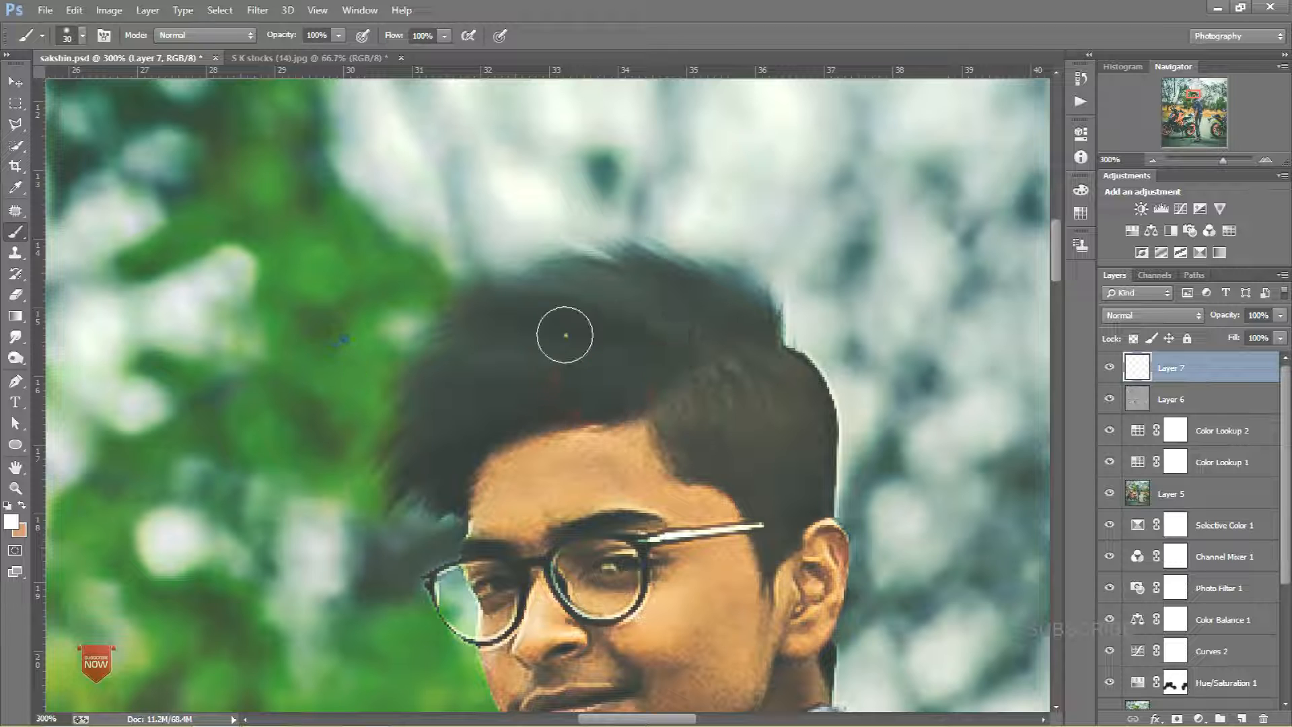
{"action": "left_click", "coordinate": [339, 35]}
{"action": "left_click", "coordinate": [268, 50]}
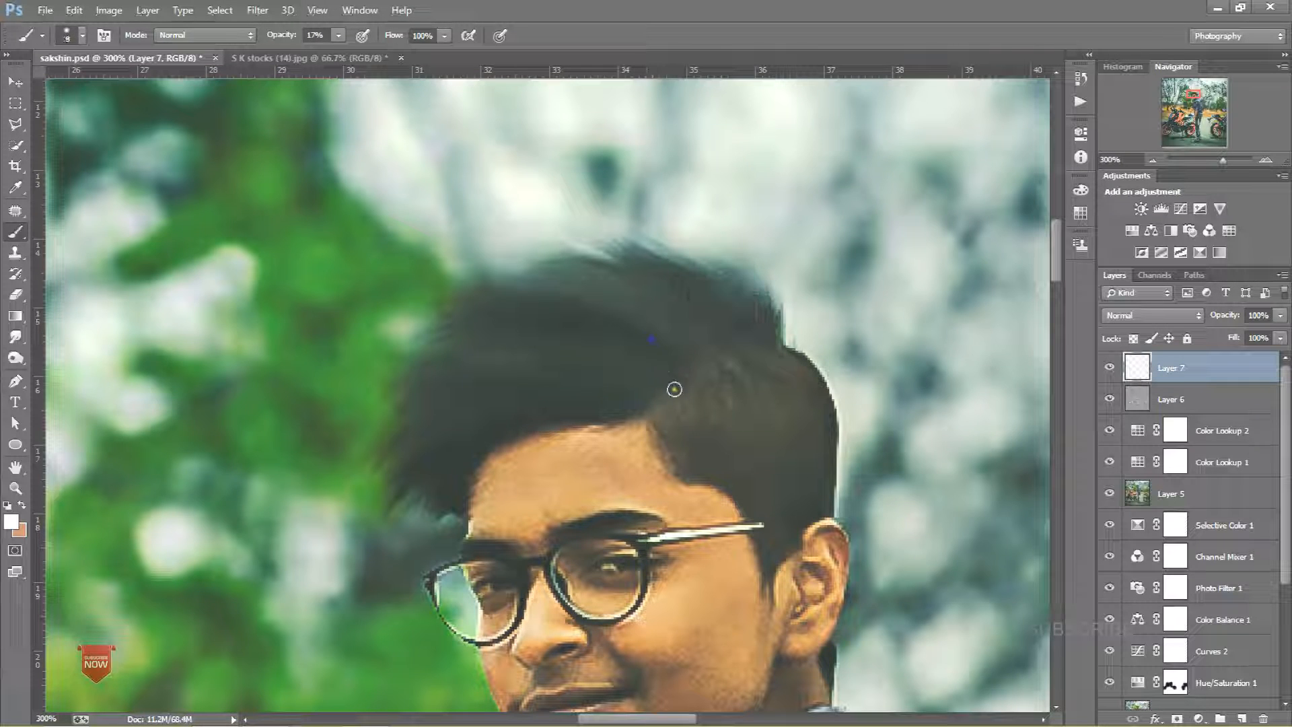
{"action": "right_click", "coordinate": [664, 321]}
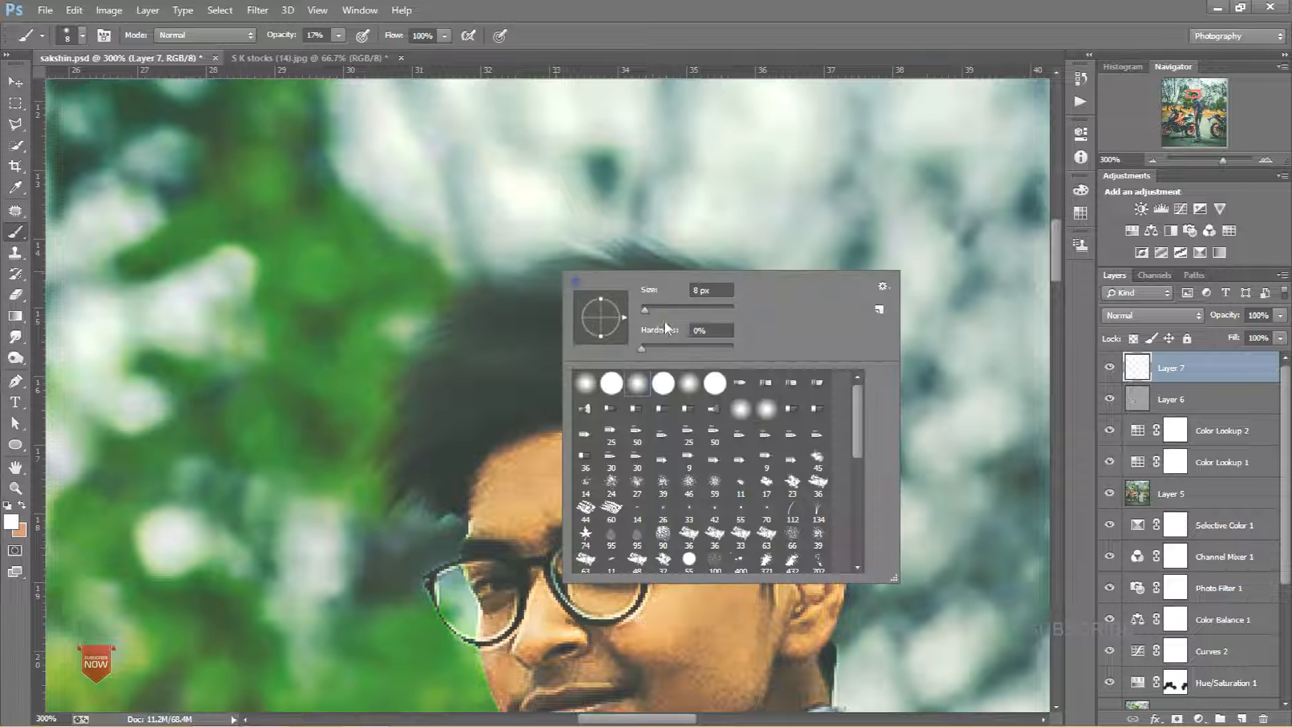
{"action": "left_click", "coordinate": [558, 332]}
Step: Paint several thin white highlight streaks across the hair, undoing one misplaced stroke
{"action": "left_click_drag", "start_coordinate": [680, 365], "coordinate": [496, 327]}
{"action": "left_click_drag", "start_coordinate": [707, 343], "coordinate": [594, 300]}
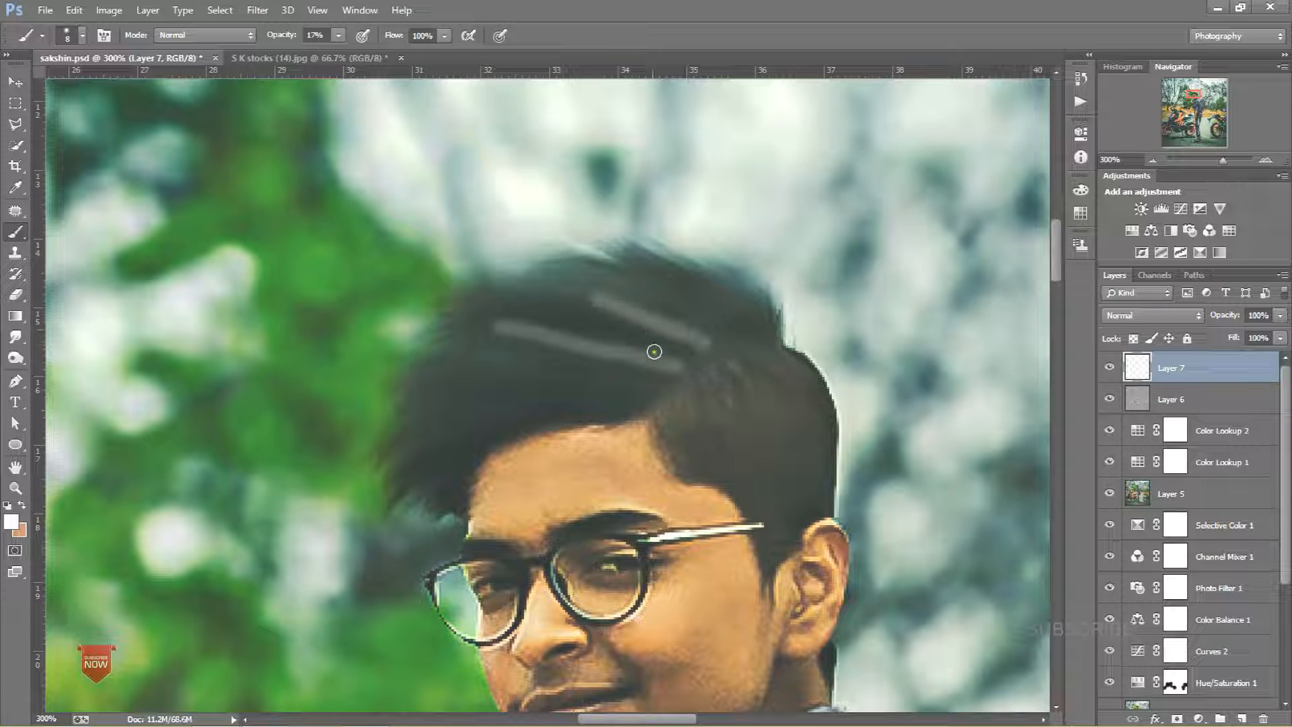
{"action": "left_click_drag", "start_coordinate": [650, 400], "coordinate": [513, 382]}
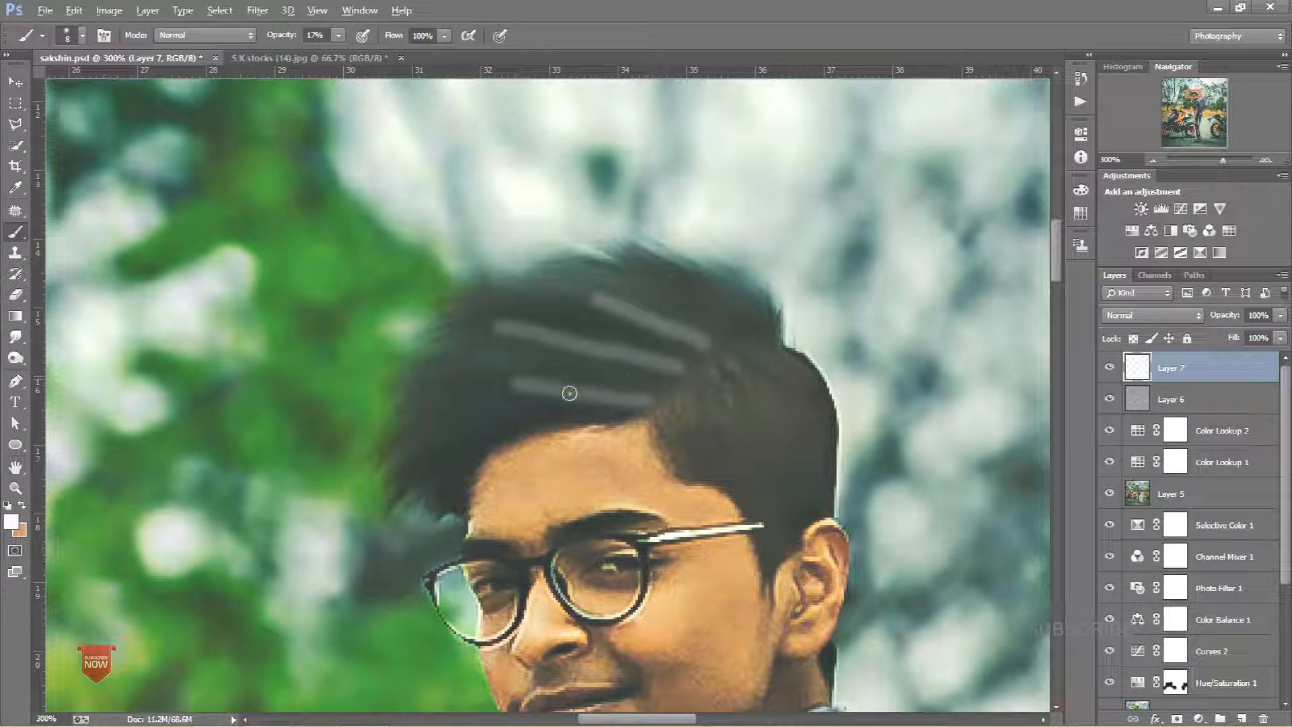
{"action": "key", "text": "ctrl+z"}
{"action": "left_click_drag", "start_coordinate": [635, 386], "coordinate": [437, 385]}
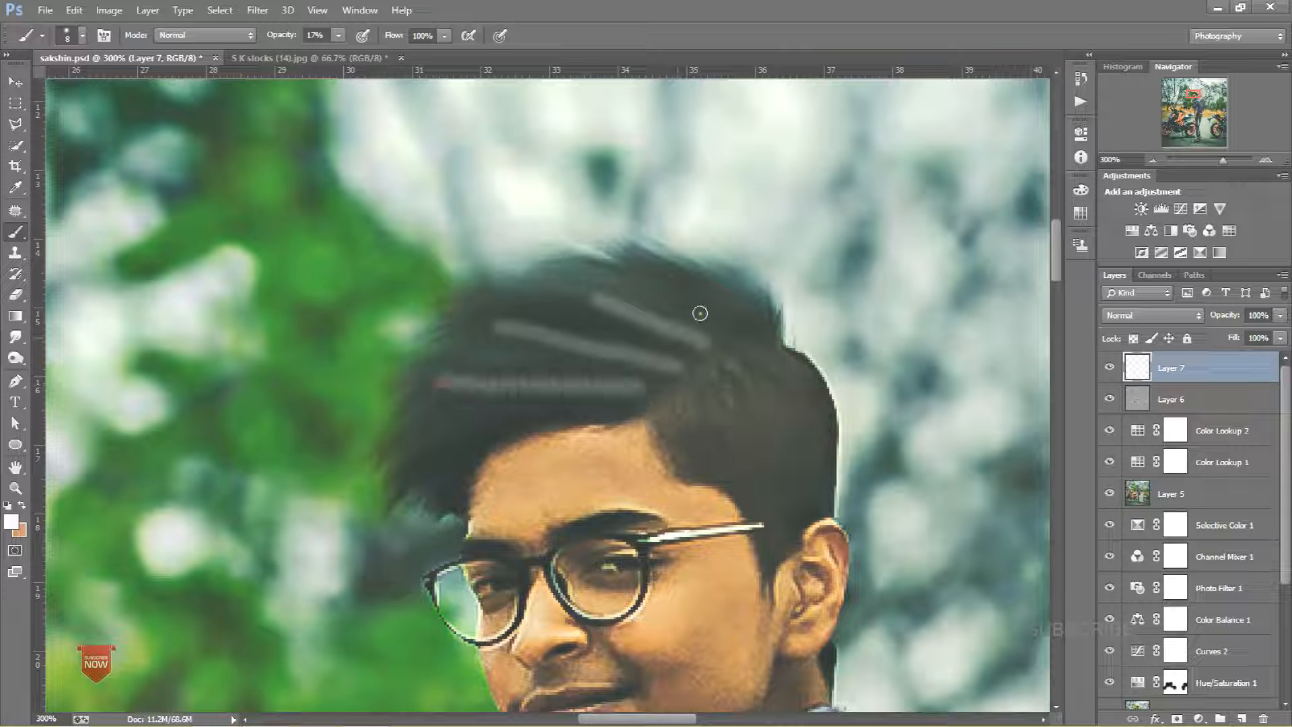
{"action": "left_click_drag", "start_coordinate": [743, 315], "coordinate": [625, 255]}
Step: Set the hair-streak layer's blend mode to Screen and its opacity to 29%
{"action": "left_click", "coordinate": [1183, 316]}
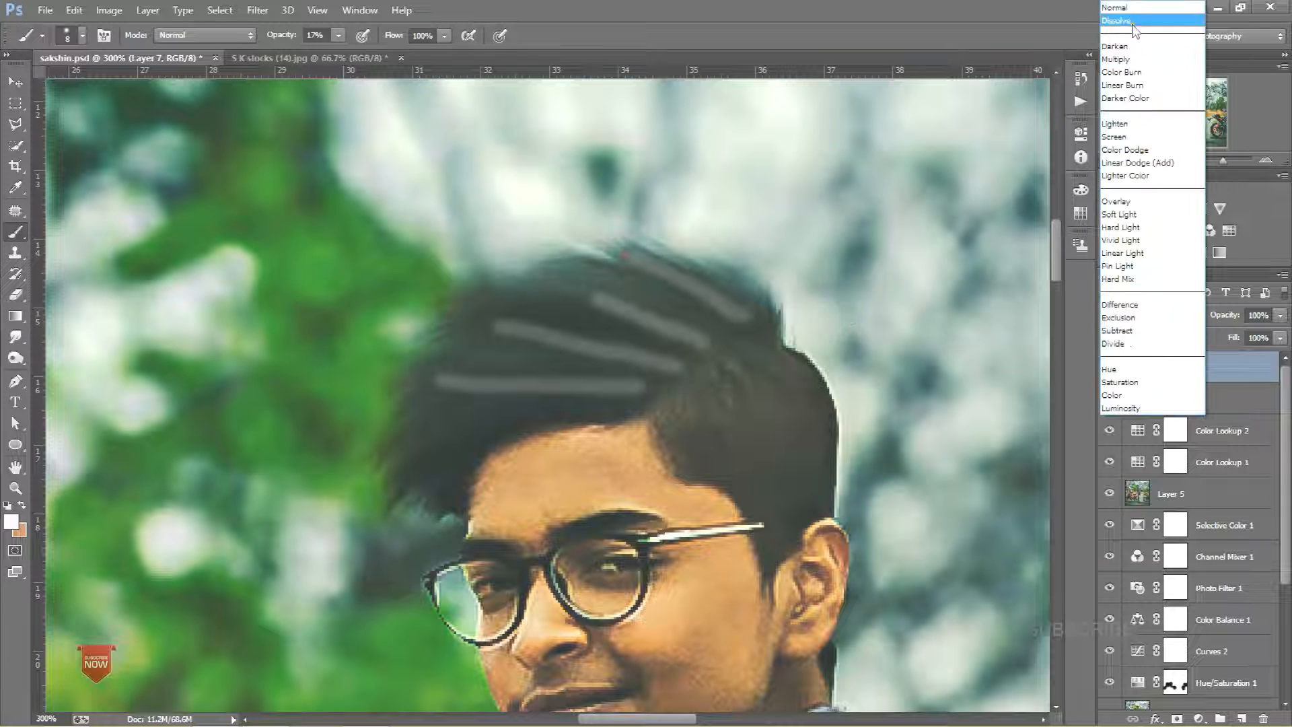
{"action": "left_click", "coordinate": [1118, 59]}
{"action": "left_click", "coordinate": [1130, 317]}
{"action": "left_click", "coordinate": [1120, 128]}
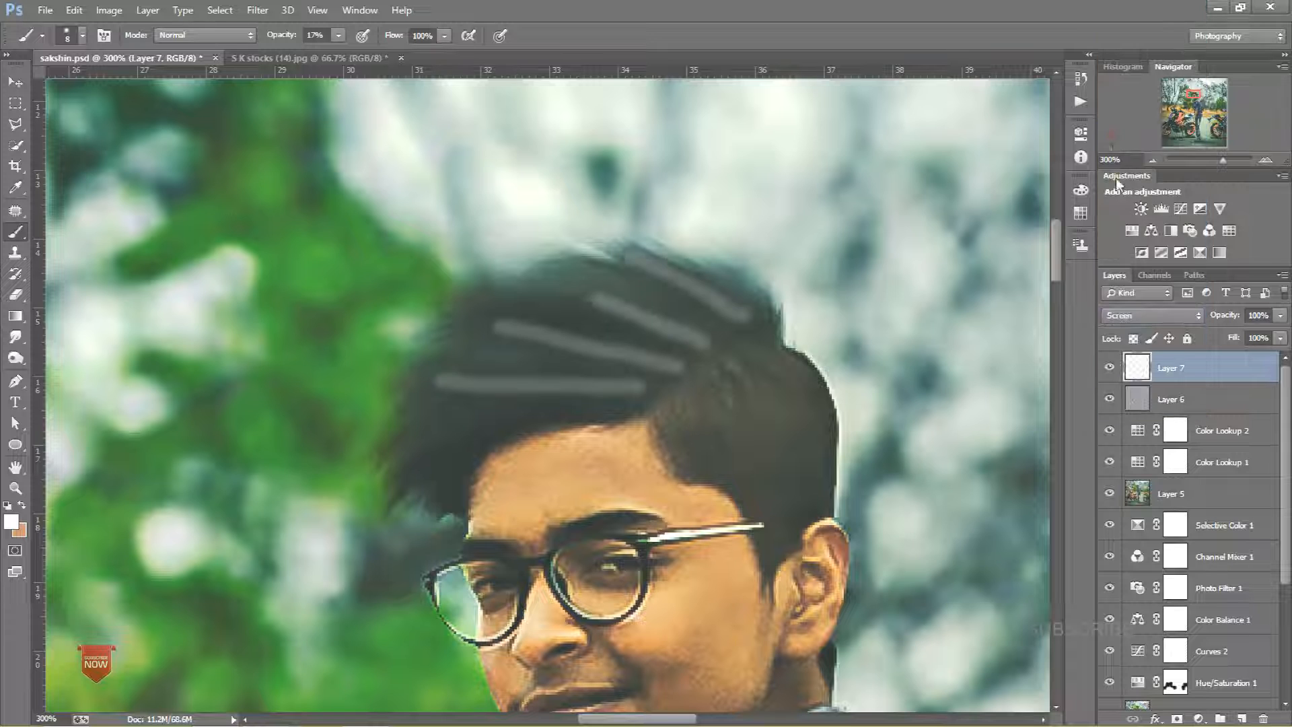
{"action": "left_click_drag", "start_coordinate": [1232, 335], "coordinate": [1220, 333]}
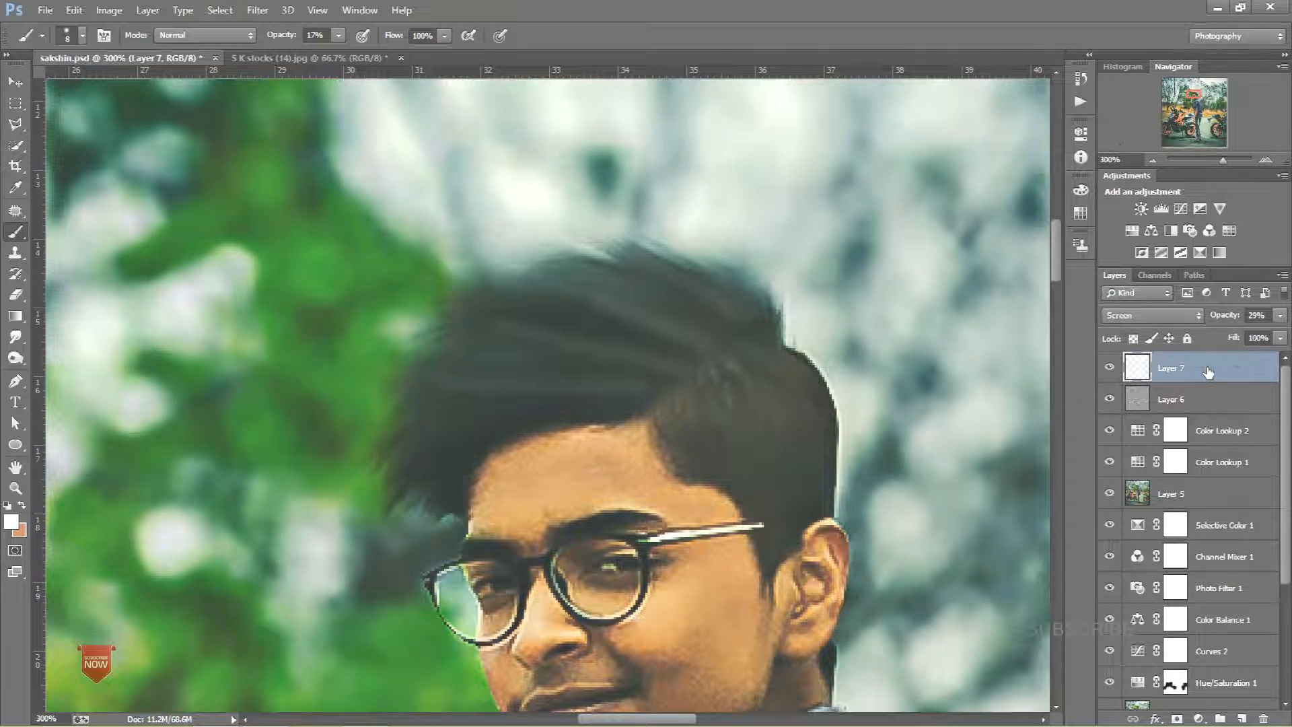
Step: Set the hair-streak layer's opacity to 45%
{"action": "key", "text": "ctrl+1"}
{"action": "key", "text": "ctrl+minus"}
{"action": "key", "text": "ctrl+minus"}
{"action": "key", "text": "ctrl+minus"}
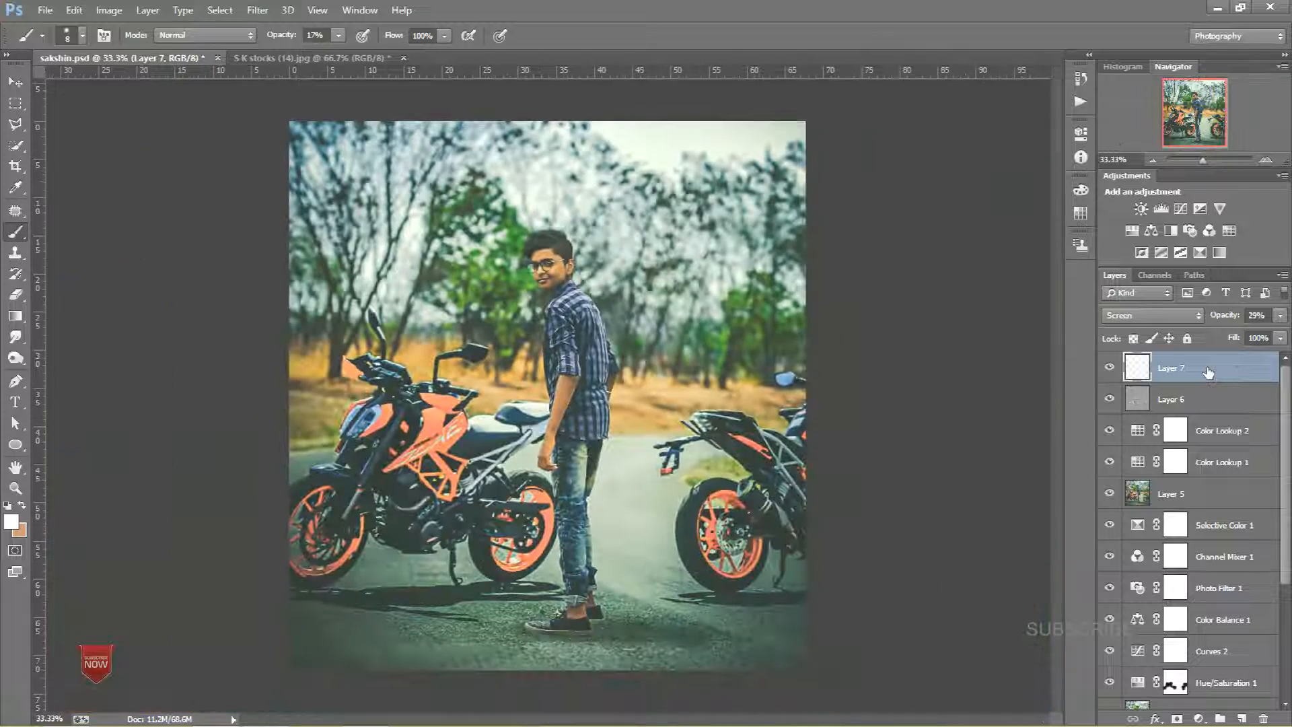
{"action": "left_click_drag", "start_coordinate": [1225, 318], "coordinate": [1232, 319]}
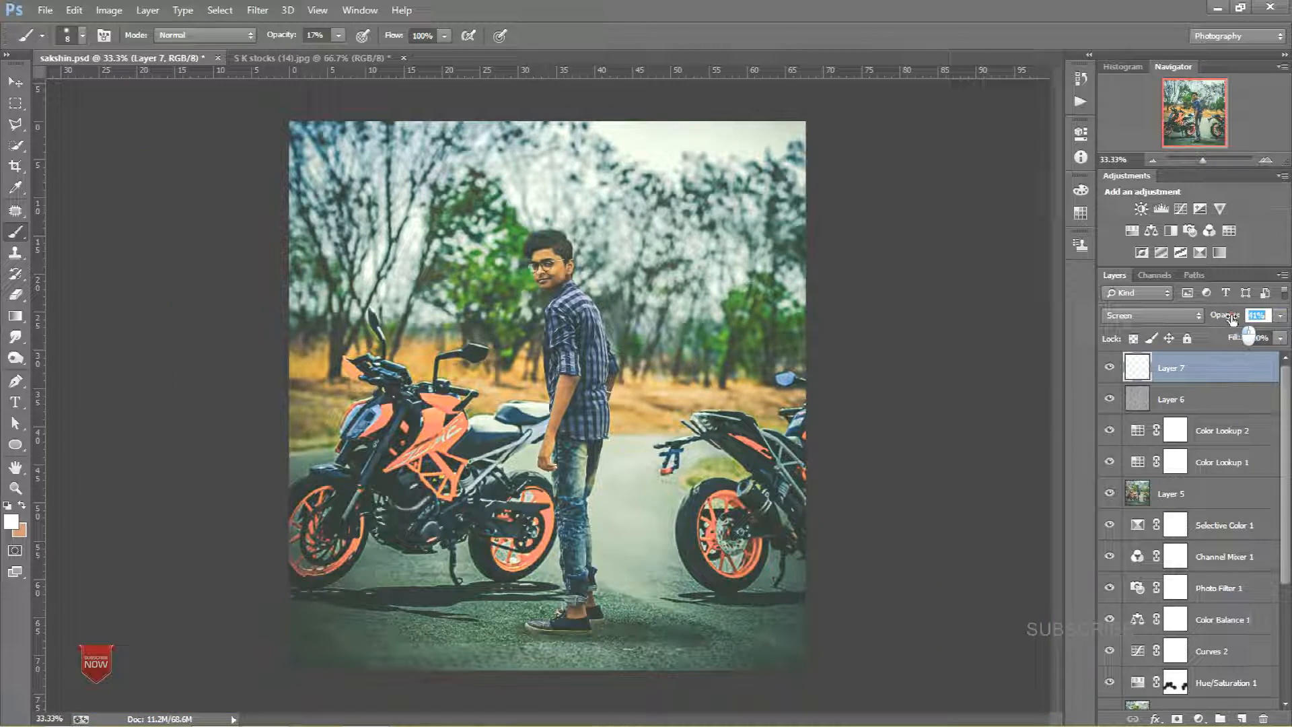
Step: Add a new empty layer, sample the arm's skin tone as foreground colour and set the brush to about 33 px
{"action": "key", "text": "ctrl+plus"}
{"action": "key", "text": "ctrl+plus"}
{"action": "key", "text": "ctrl+plus"}
{"action": "key", "text": "ctrl+plus"}
{"action": "key", "text": "ctrl+plus"}
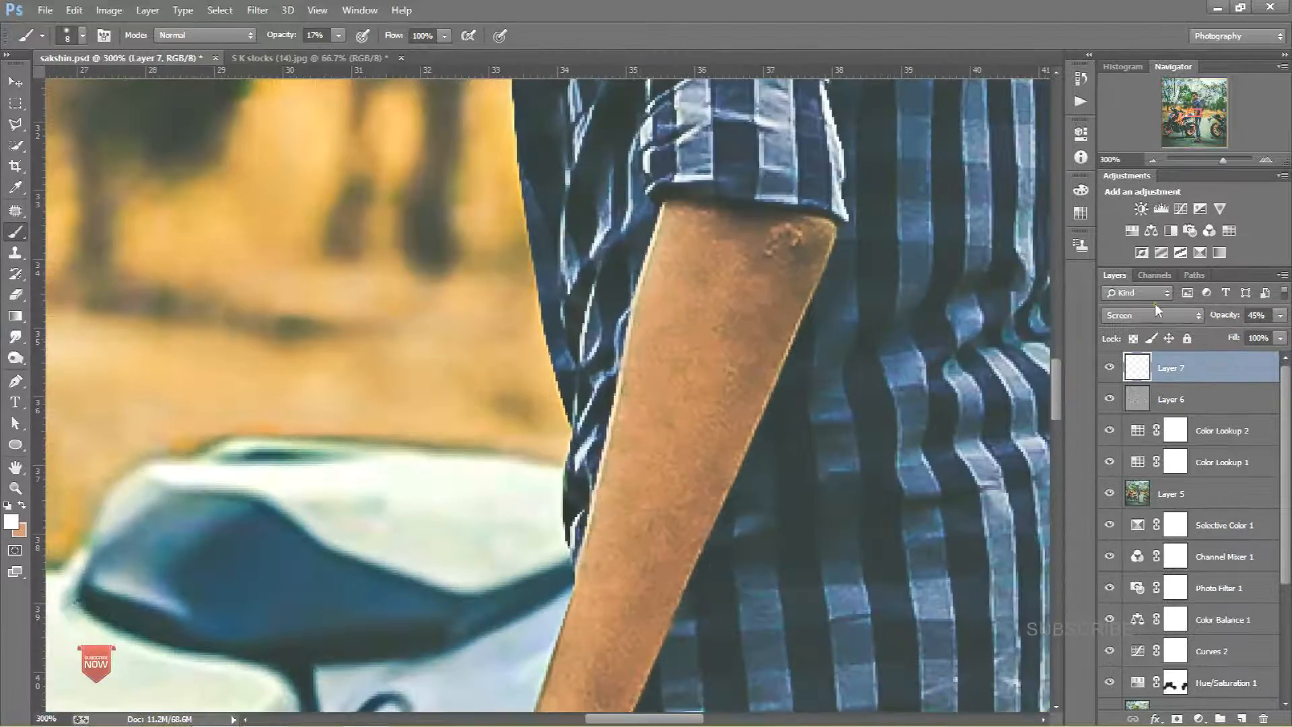
{"action": "left_click", "coordinate": [1244, 716]}
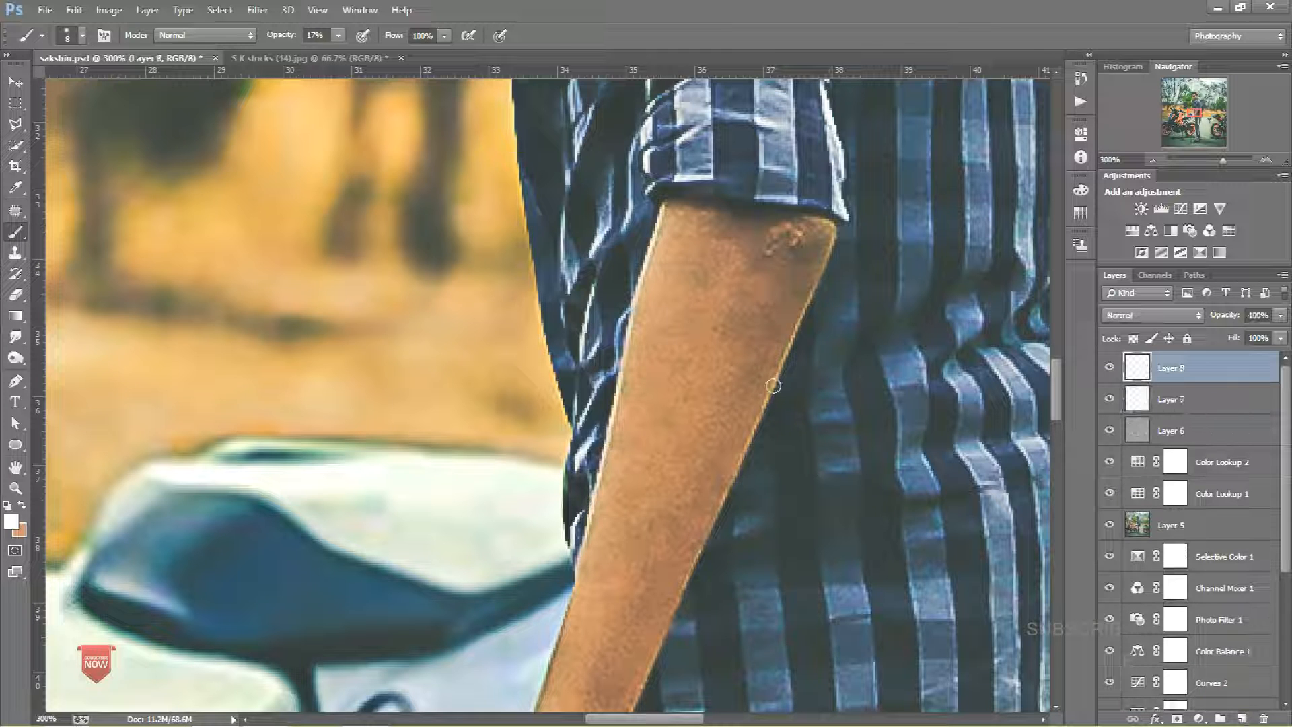
{"action": "left_click", "coordinate": [654, 345], "text": "alt"}
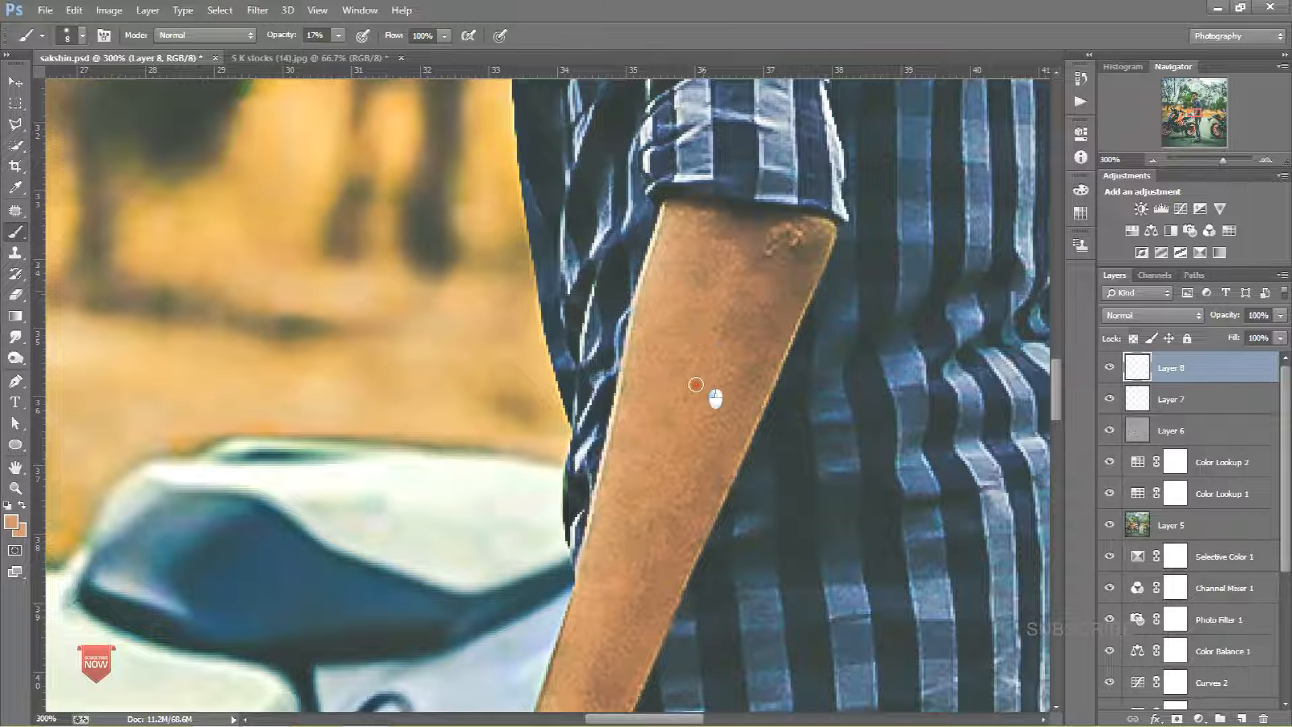
{"action": "right_click", "coordinate": [712, 370], "text": "alt"}
{"action": "mouse_move", "coordinate": [712, 317]}
{"action": "left_mouse_down"}
{"action": "mouse_move", "coordinate": [643, 526]}
{"action": "mouse_move", "coordinate": [709, 424]}
{"action": "mouse_move", "coordinate": [637, 261]}
{"action": "left_mouse_up"}
{"action": "left_click", "coordinate": [585, 335]}
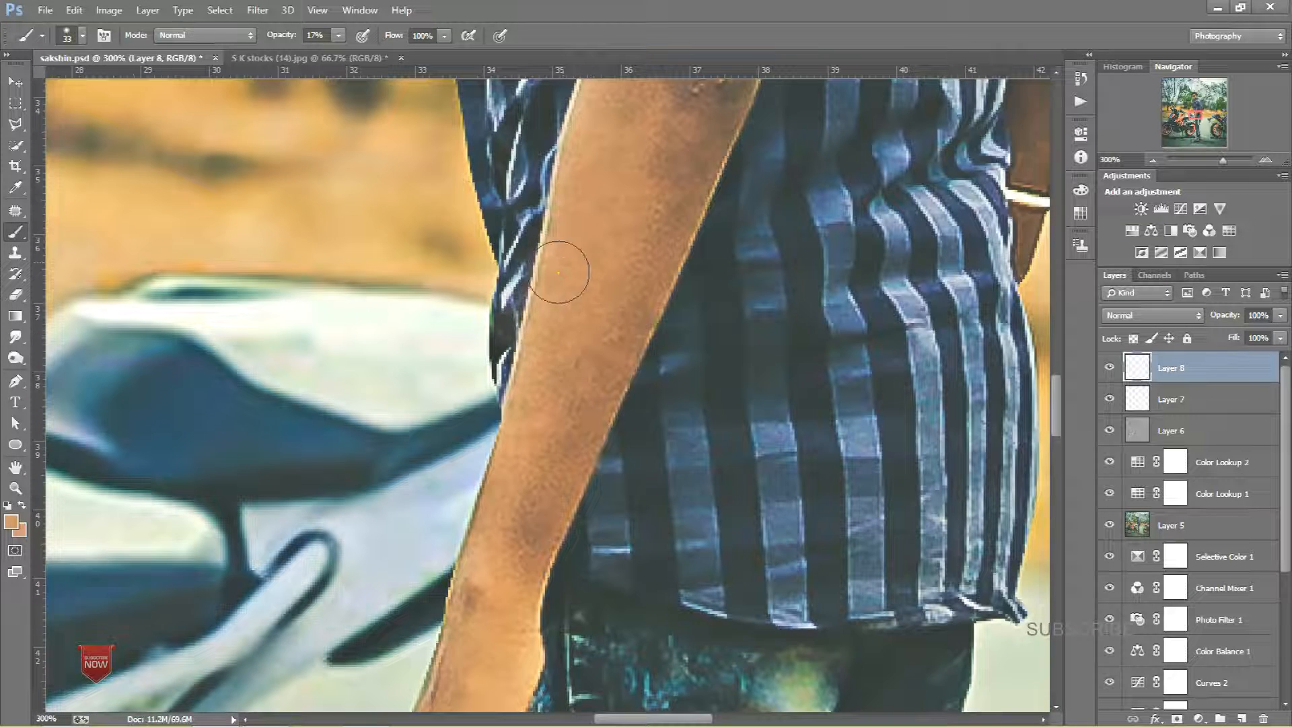
Step: Paint skin-tone strokes over the arm, forehead and chin on the new layer
{"action": "left_click_drag", "start_coordinate": [611, 286], "coordinate": [485, 500]}
{"action": "left_click_drag", "start_coordinate": [662, 369], "coordinate": [568, 530]}
{"action": "left_click_drag", "start_coordinate": [581, 121], "coordinate": [685, 449]}
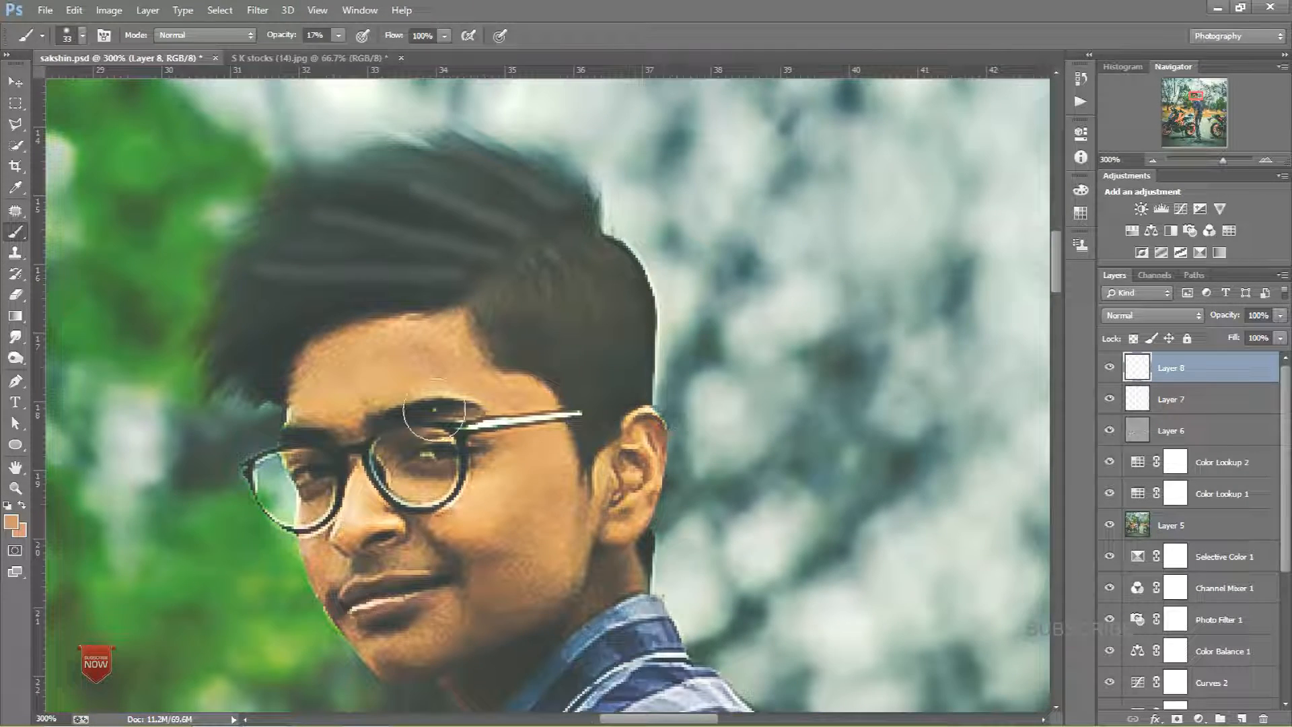
{"action": "mouse_move", "coordinate": [414, 357]}
{"action": "left_mouse_down"}
{"action": "mouse_move", "coordinate": [430, 350]}
{"action": "mouse_move", "coordinate": [369, 368]}
{"action": "left_mouse_up"}
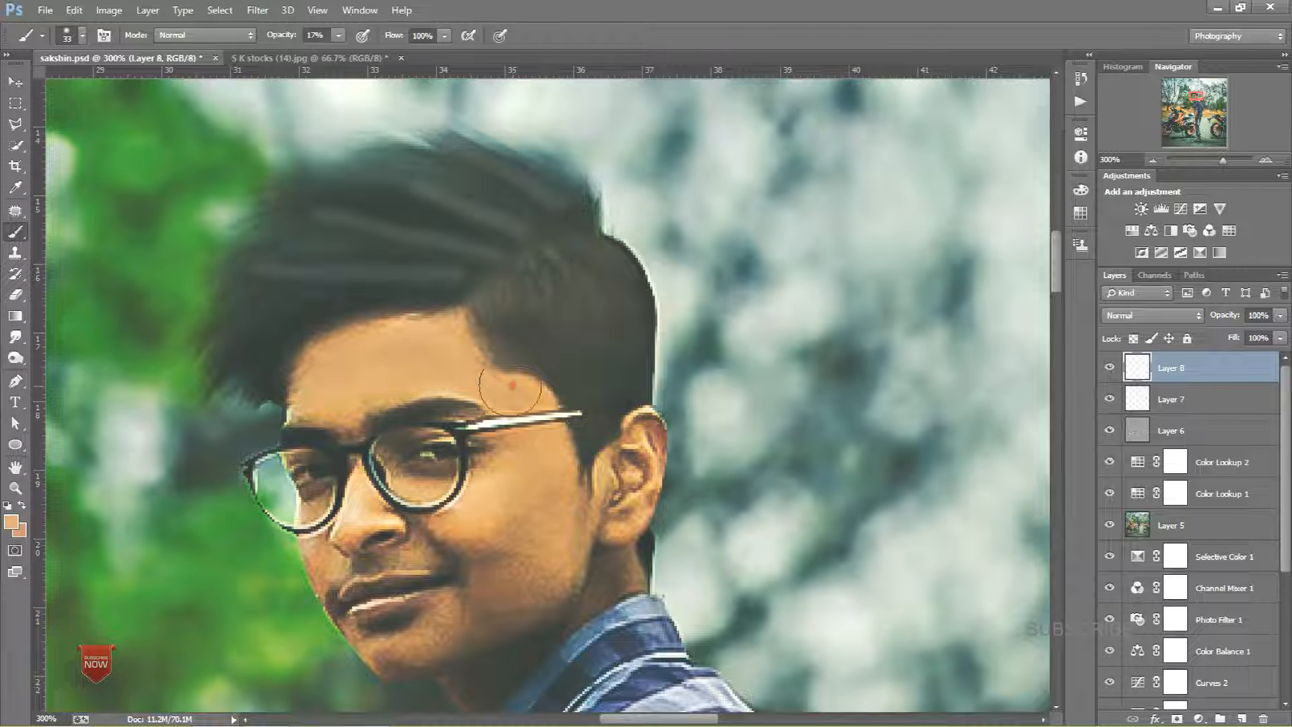
{"action": "left_click_drag", "start_coordinate": [560, 425], "coordinate": [551, 338]}
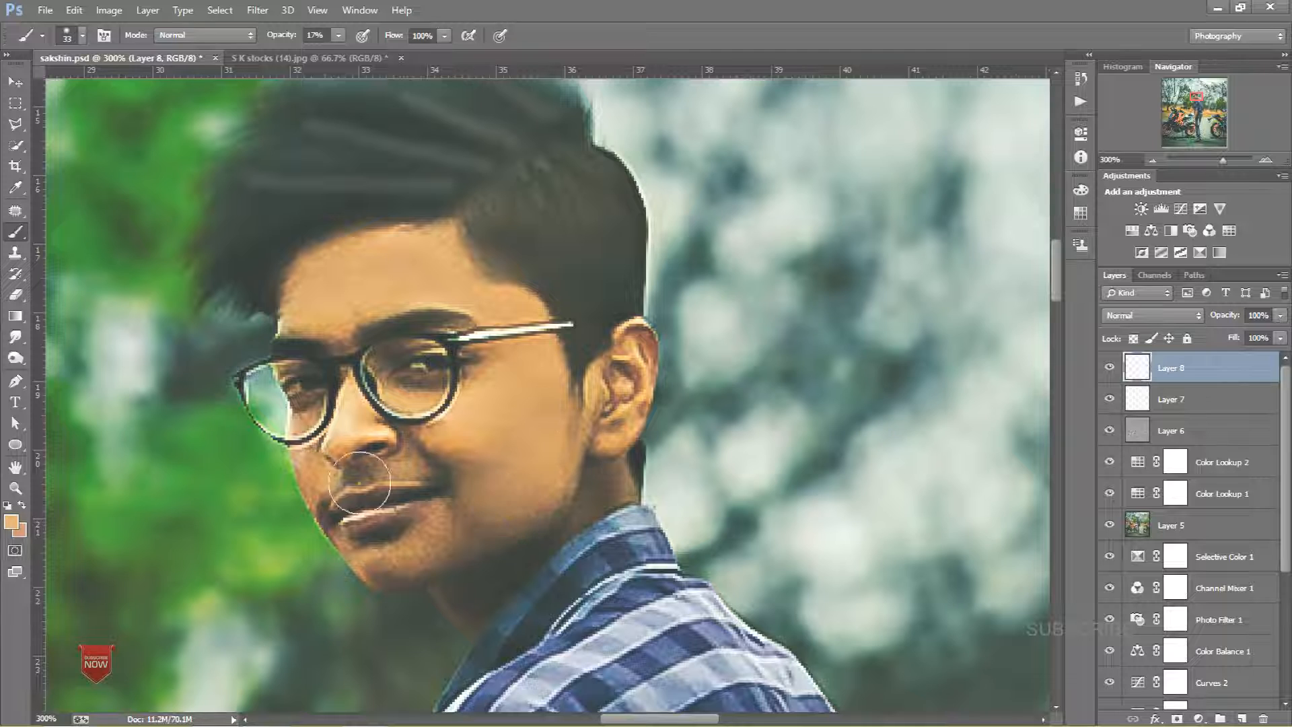
{"action": "left_click_drag", "start_coordinate": [385, 477], "coordinate": [418, 421]}
{"action": "left_click", "coordinate": [425, 500]}
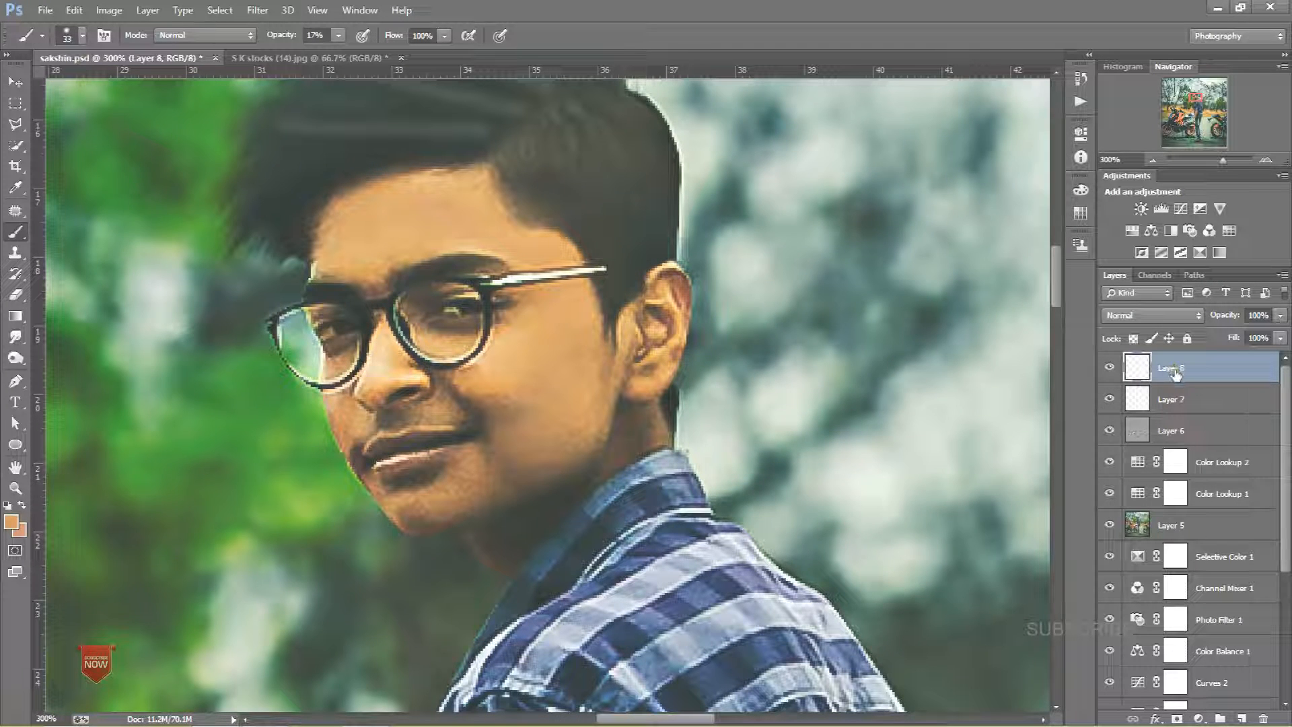
Step: Stamp all visible layers into a new merged layer and open the Camera Raw Filter
{"action": "key", "text": "ctrl+alt+shift+e"}
{"action": "left_click", "coordinate": [263, 10]}
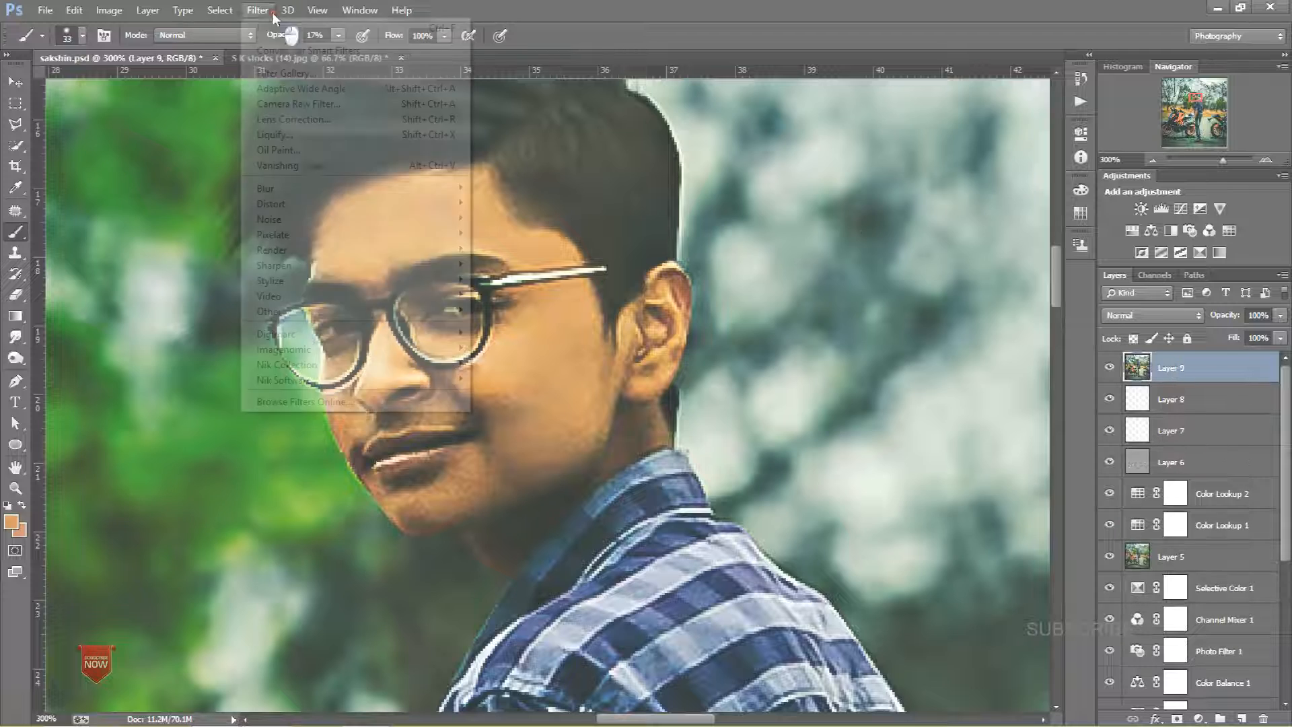
{"action": "left_click", "coordinate": [298, 103]}
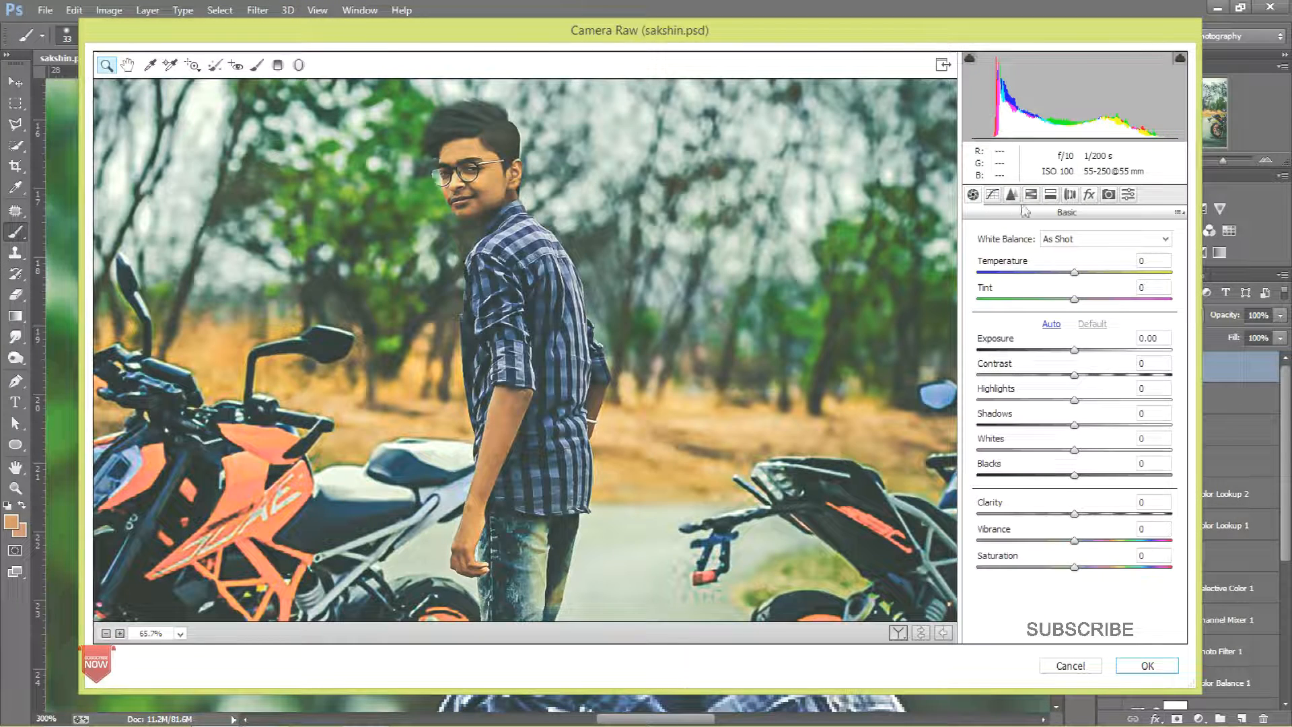
Step: In Camera Raw's Detail settings, set Luminance noise reduction to 100, adjust the sharpening Amount, and apply
{"action": "left_click", "coordinate": [1012, 195]}
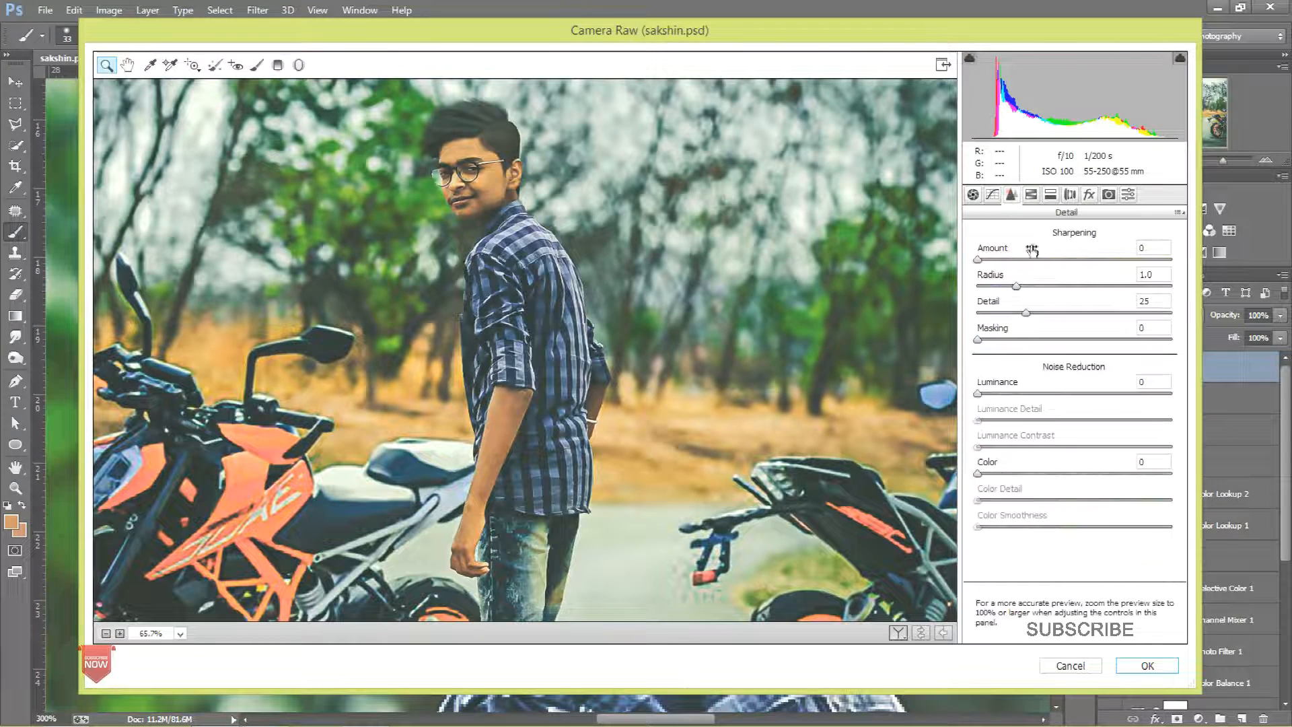
{"action": "left_click", "coordinate": [1081, 394]}
{"action": "left_click_drag", "start_coordinate": [385, 127], "coordinate": [557, 253]}
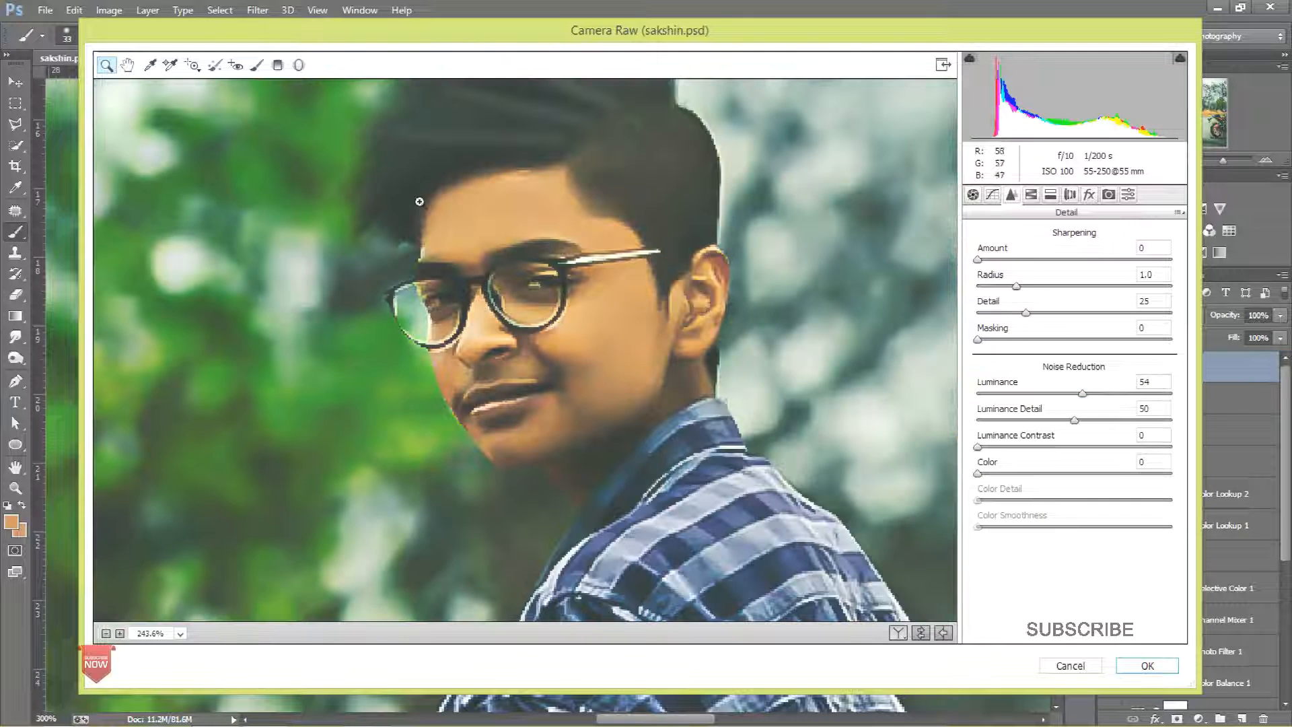
{"action": "left_click_drag", "start_coordinate": [374, 170], "coordinate": [529, 450]}
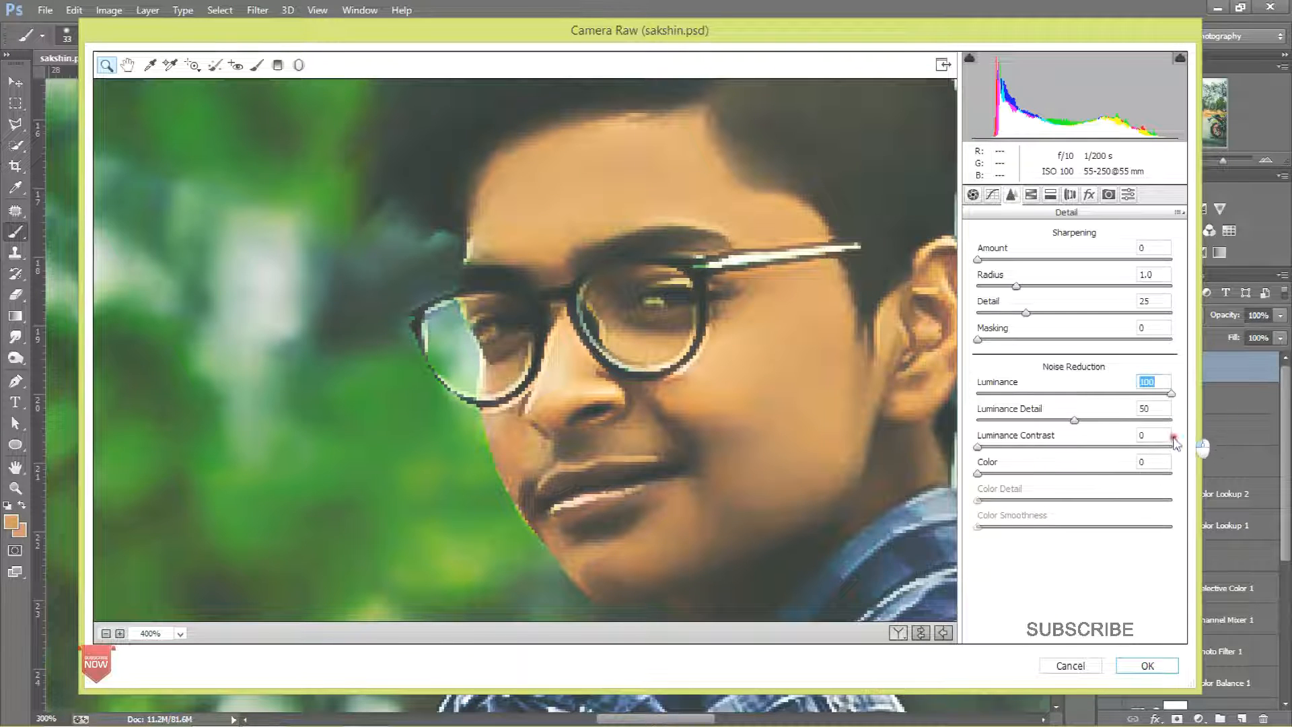
{"action": "left_click_drag", "start_coordinate": [1030, 263], "coordinate": [1015, 261]}
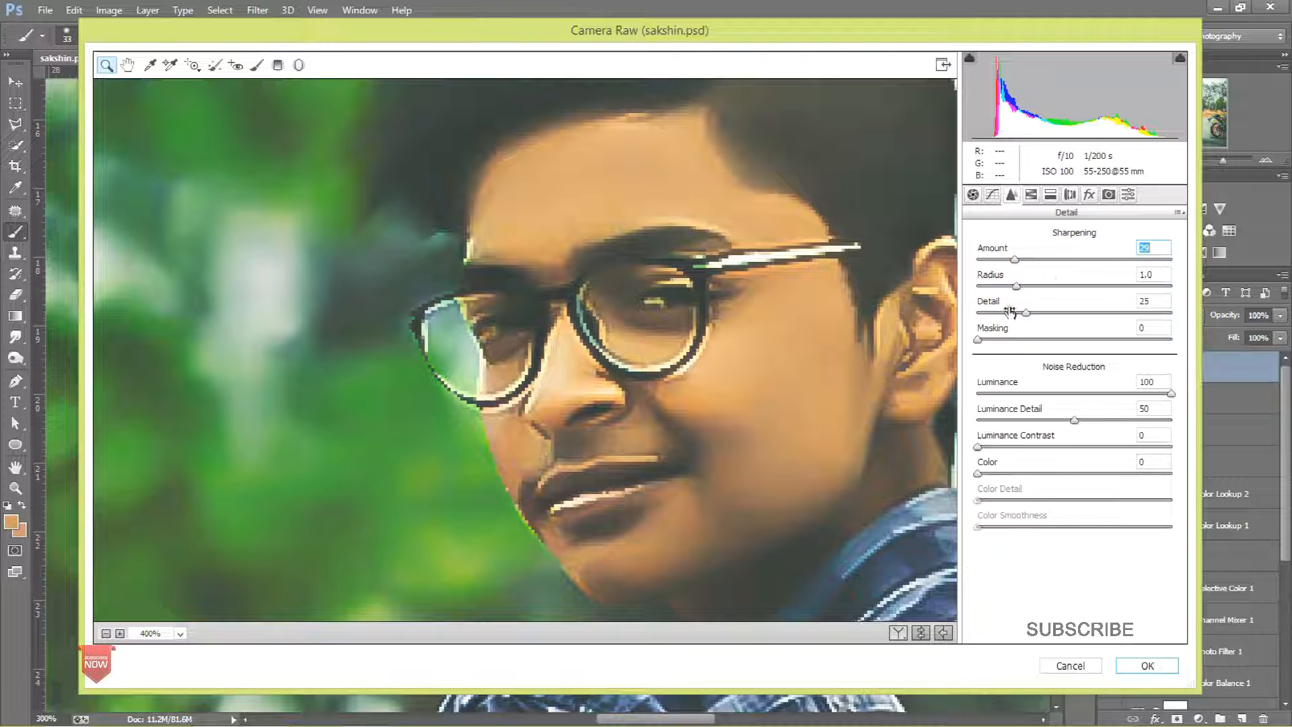
{"action": "left_click", "coordinate": [979, 261]}
{"action": "left_click", "coordinate": [1147, 666]}
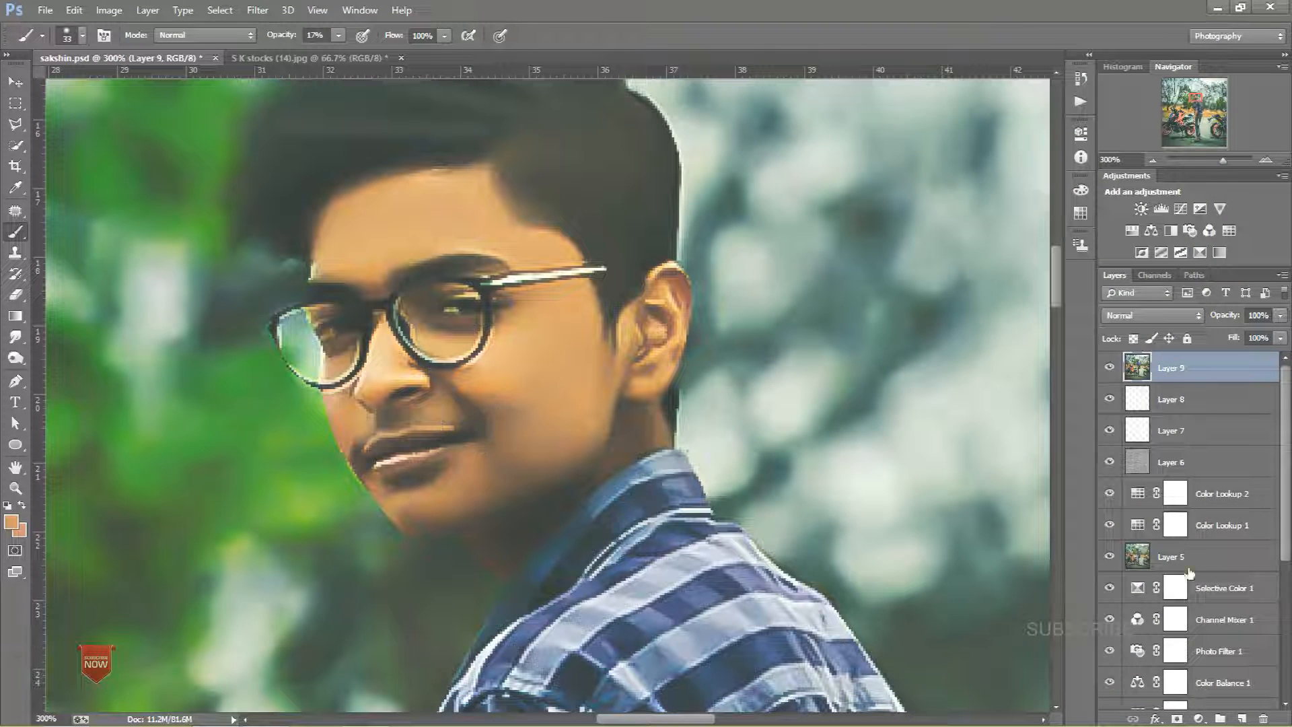
Step: Add a new empty layer set to Overlay and set the foreground colour to ff0000
{"action": "left_click", "coordinate": [1239, 716]}
{"action": "left_click", "coordinate": [1159, 318]}
{"action": "left_click", "coordinate": [1147, 251]}
{"action": "left_click", "coordinate": [10, 522]}
{"action": "type", "text": "ff0000"}
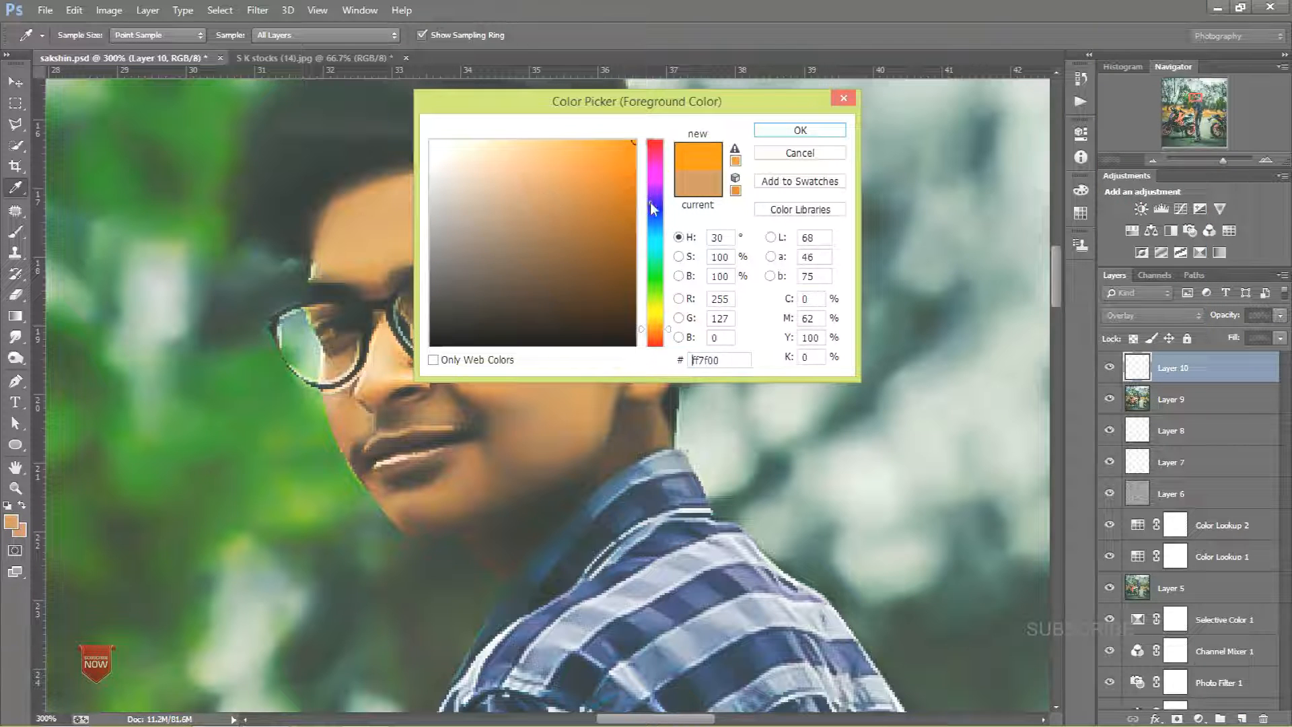
{"action": "left_click", "coordinate": [796, 131]}
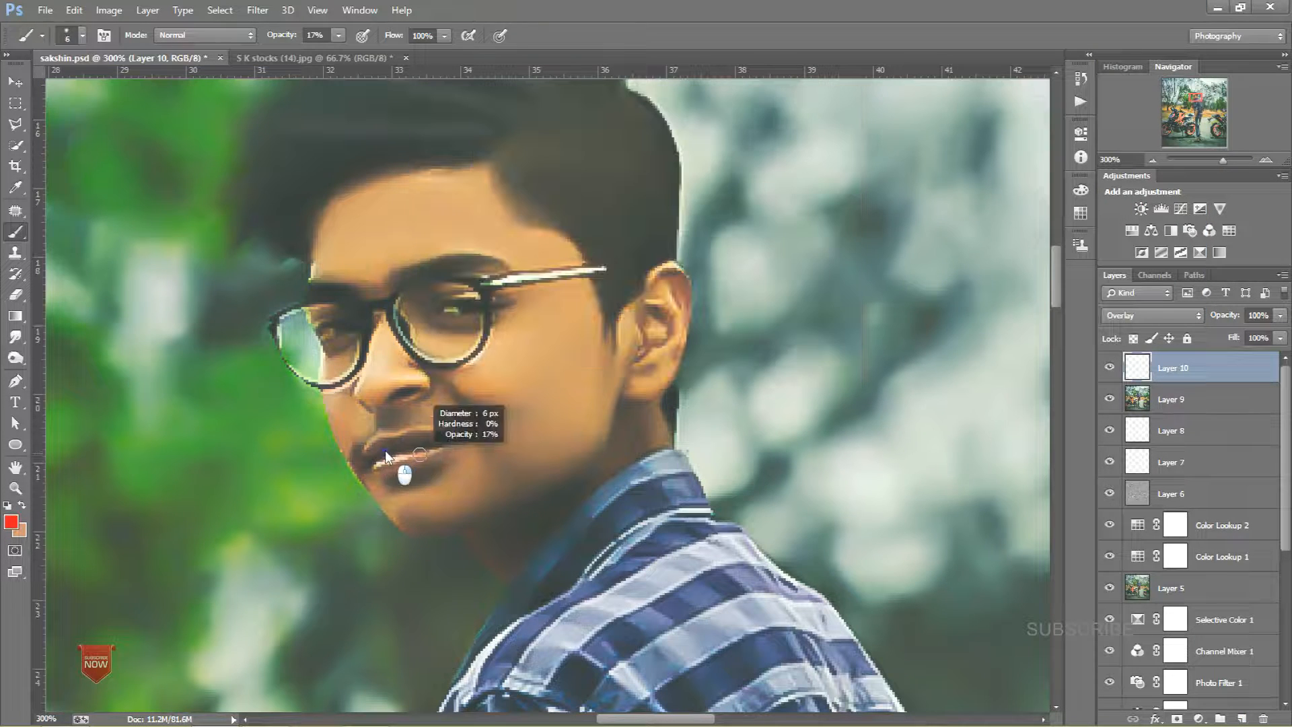
Step: Paint red over the lips and set that layer to Soft Light at 45% opacity
{"action": "mouse_move", "coordinate": [383, 471]}
{"action": "left_mouse_down"}
{"action": "mouse_move", "coordinate": [436, 439]}
{"action": "mouse_move", "coordinate": [369, 449]}
{"action": "mouse_move", "coordinate": [446, 440]}
{"action": "mouse_move", "coordinate": [387, 472]}
{"action": "mouse_move", "coordinate": [443, 453]}
{"action": "mouse_move", "coordinate": [411, 444]}
{"action": "left_mouse_up"}
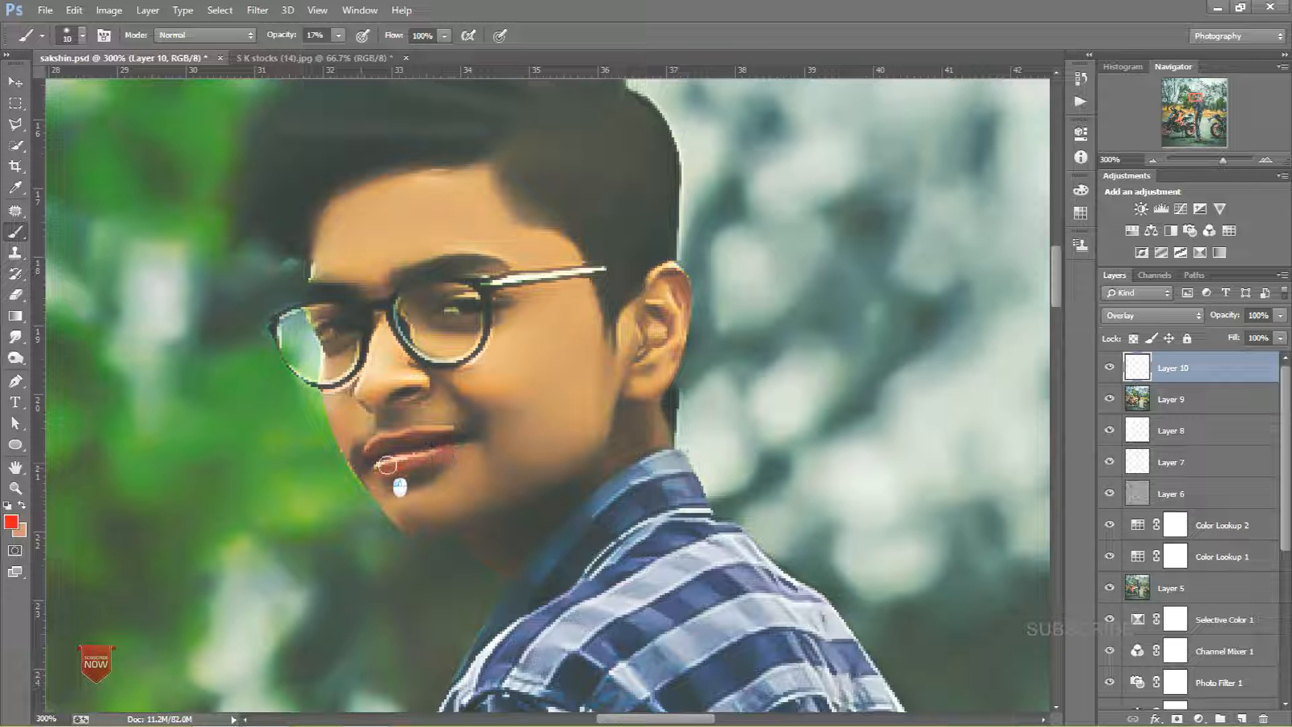
{"action": "left_click", "coordinate": [1150, 315]}
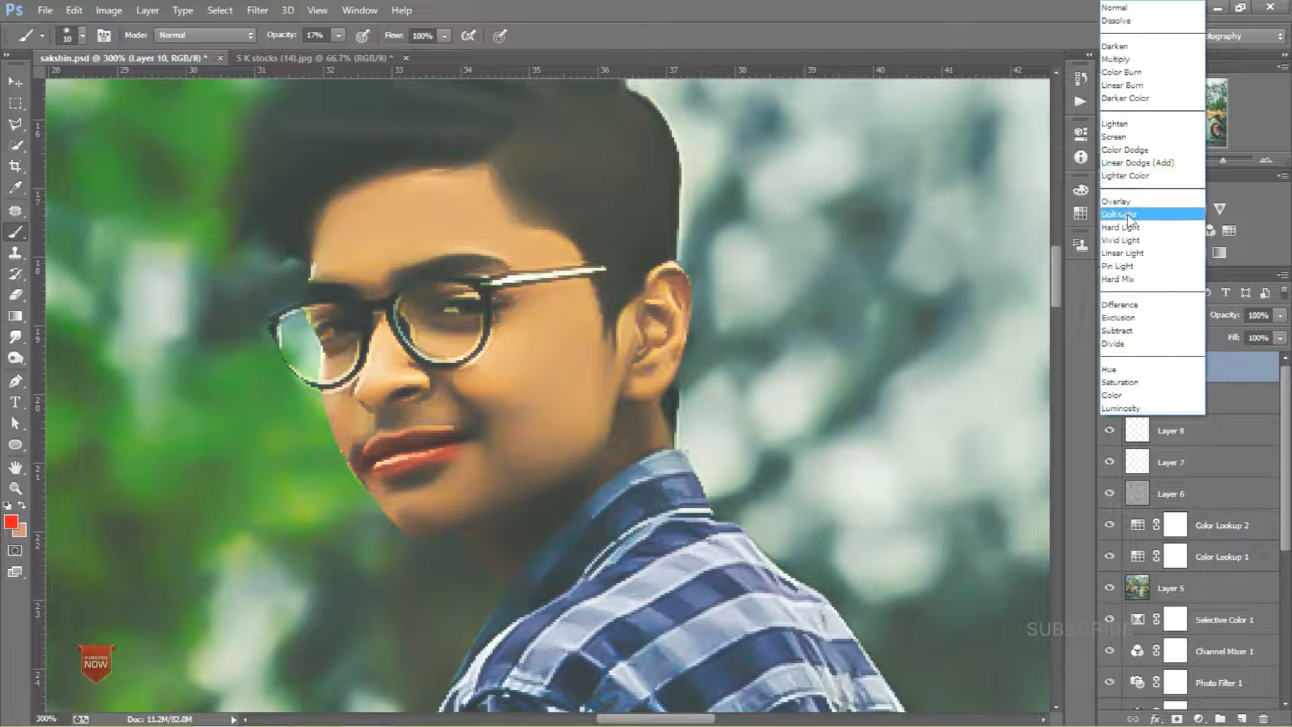
{"action": "left_click", "coordinate": [1128, 214]}
{"action": "left_click", "coordinate": [1280, 315]}
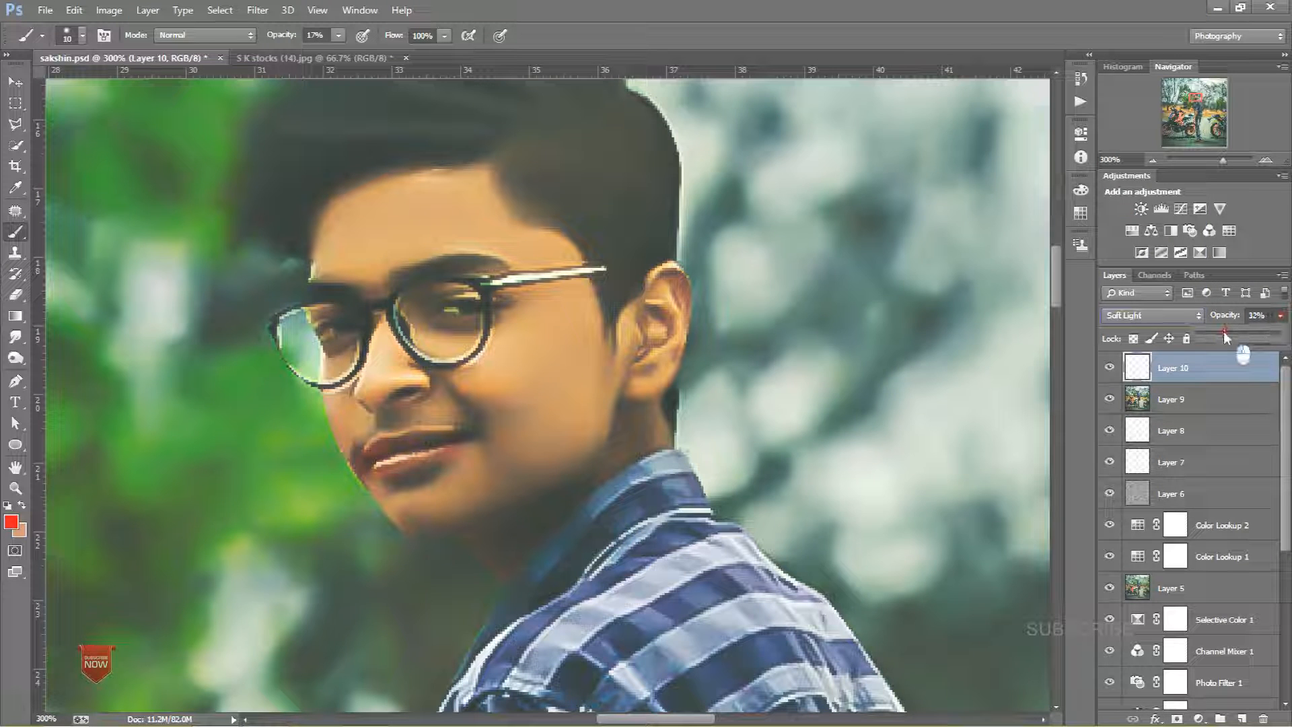
{"action": "left_click_drag", "start_coordinate": [1229, 333], "coordinate": [1236, 333]}
{"action": "left_click", "coordinate": [1196, 370]}
{"action": "key", "text": "ctrl+minus"}
{"action": "key", "text": "ctrl+minus"}
{"action": "key", "text": "ctrl+minus"}
{"action": "key", "text": "ctrl+minus"}
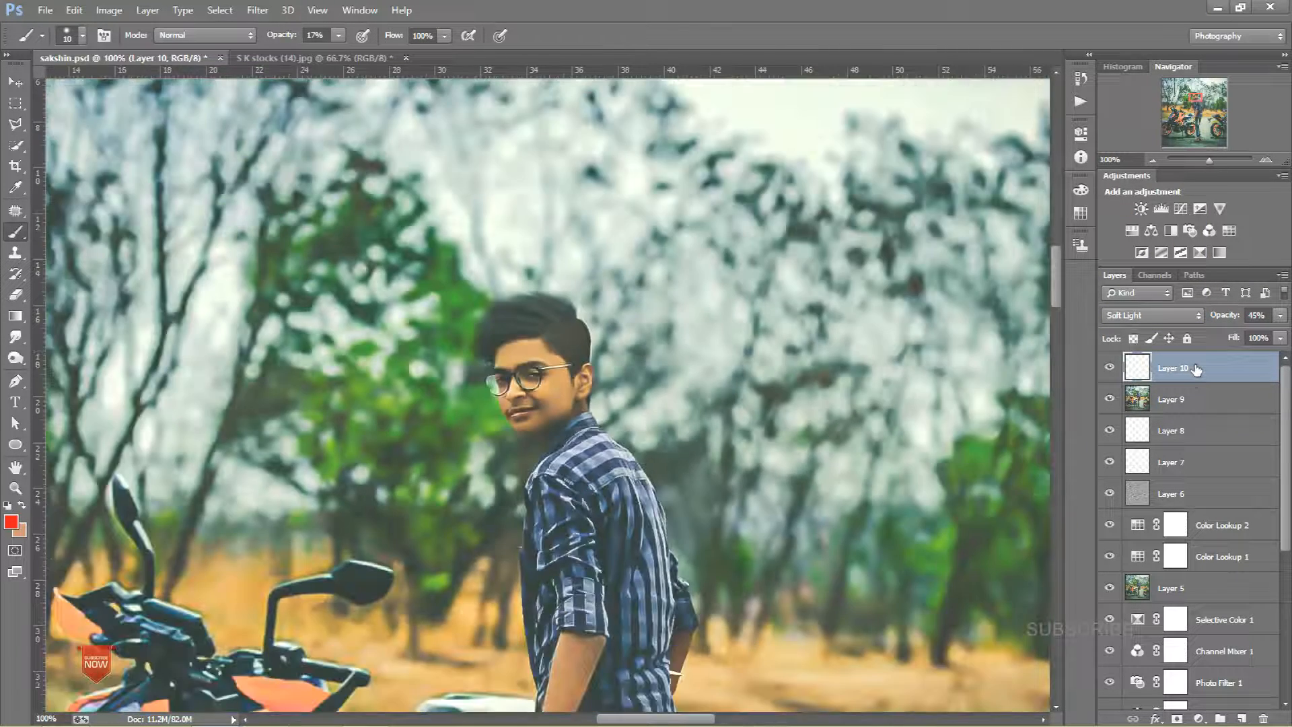
{"action": "key", "text": "ctrl+minus"}
{"action": "key", "text": "ctrl+plus"}
{"action": "key", "text": "ctrl+plus"}
{"action": "key", "text": "ctrl+plus"}
{"action": "key", "text": "ctrl+plus"}
{"action": "key", "text": "ctrl+plus"}
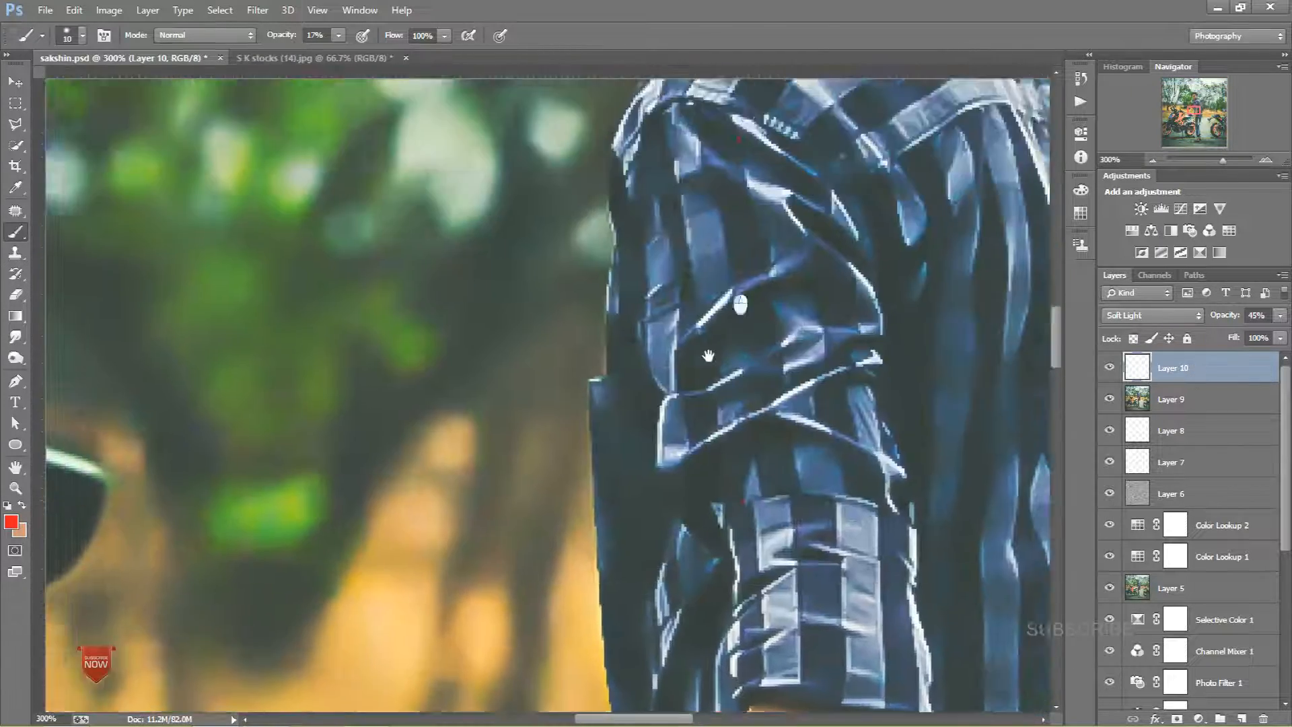
{"action": "left_click_drag", "start_coordinate": [708, 355], "coordinate": [754, 391]}
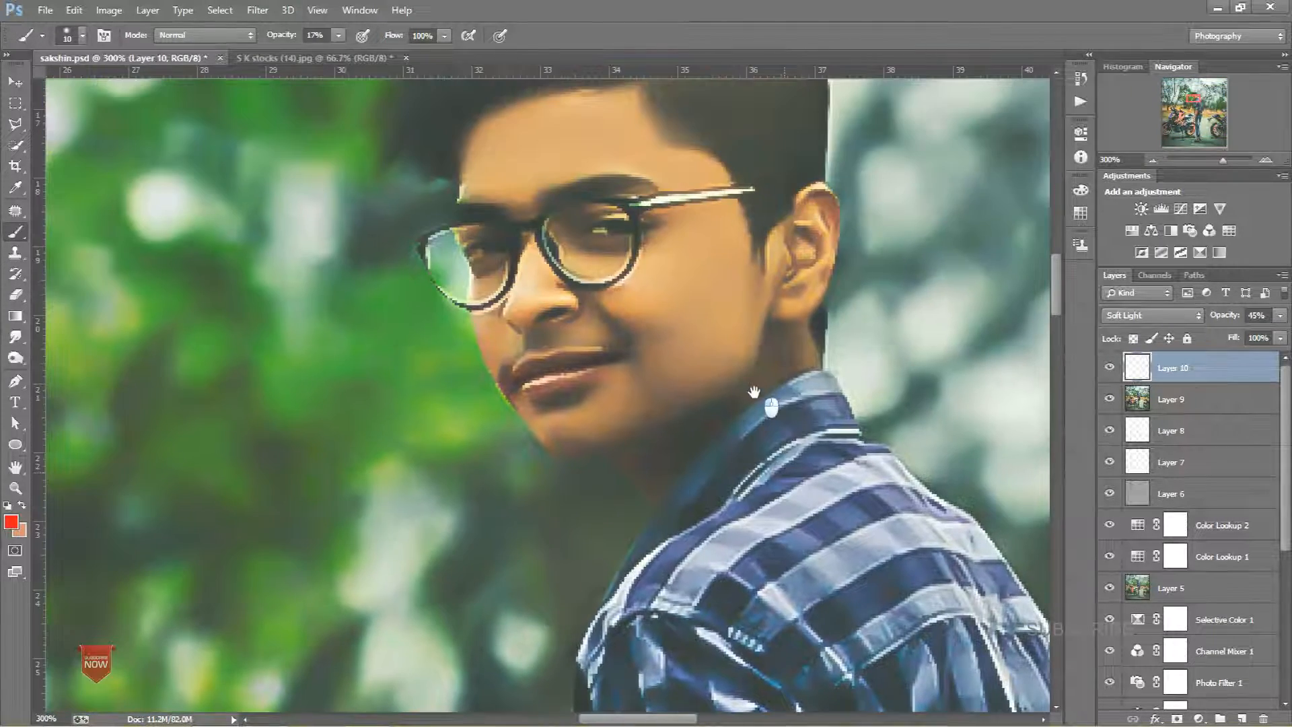
Step: Replace the lip layer with a new empty layer and repaint the lips in red
{"action": "key", "text": "Delete"}
{"action": "left_click", "coordinate": [1242, 719]}
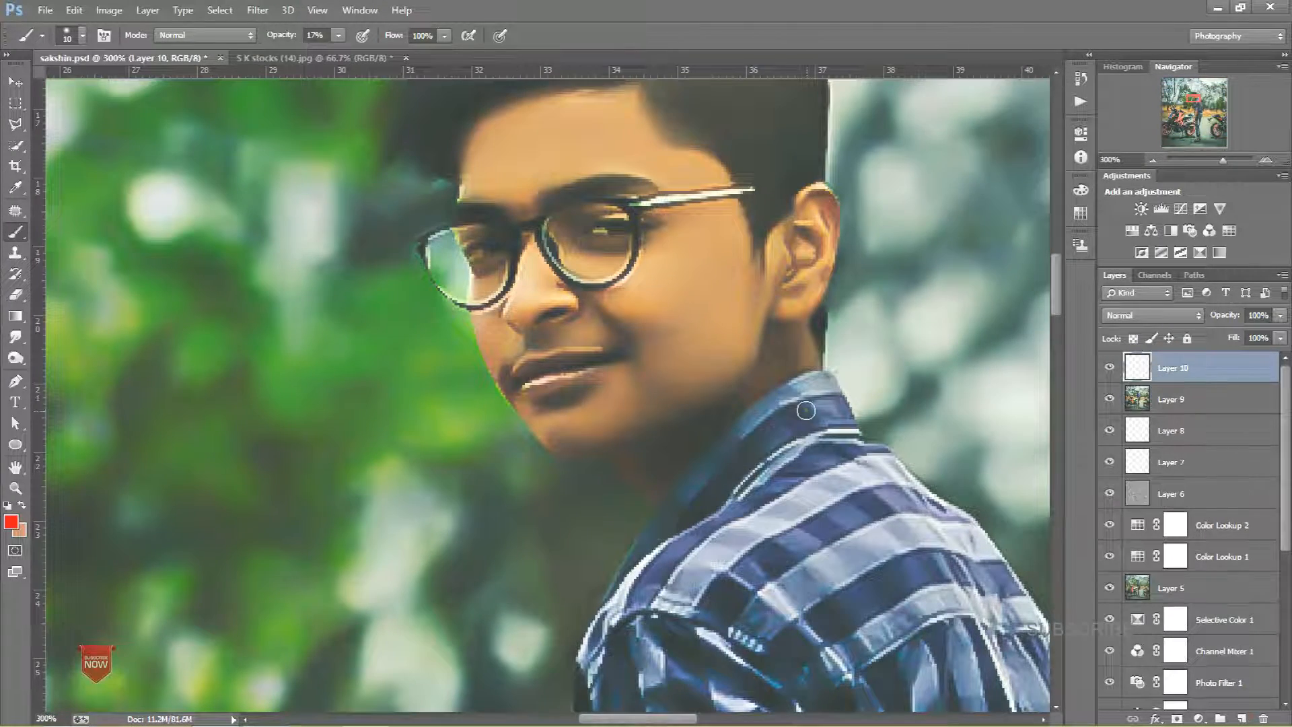
{"action": "key", "text": "ctrl+plus"}
{"action": "key", "text": "ctrl+plus"}
{"action": "key", "text": "ctrl+plus"}
{"action": "left_click_drag", "start_coordinate": [581, 392], "coordinate": [539, 395]}
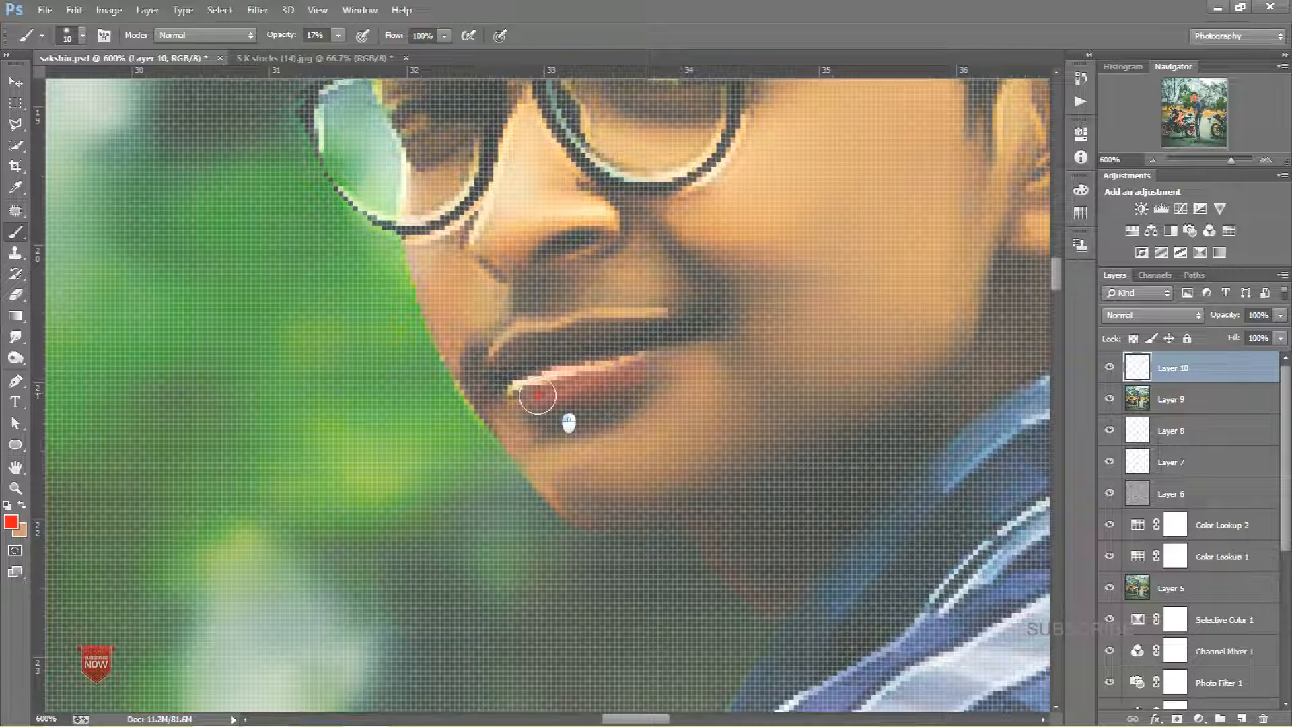
{"action": "mouse_move", "coordinate": [651, 327]}
{"action": "left_mouse_down"}
{"action": "mouse_move", "coordinate": [490, 375]}
{"action": "mouse_move", "coordinate": [554, 345]}
{"action": "mouse_move", "coordinate": [513, 355]}
{"action": "mouse_move", "coordinate": [634, 325]}
{"action": "mouse_move", "coordinate": [667, 344]}
{"action": "mouse_move", "coordinate": [645, 356]}
{"action": "mouse_move", "coordinate": [597, 348]}
{"action": "mouse_move", "coordinate": [497, 382]}
{"action": "left_mouse_up"}
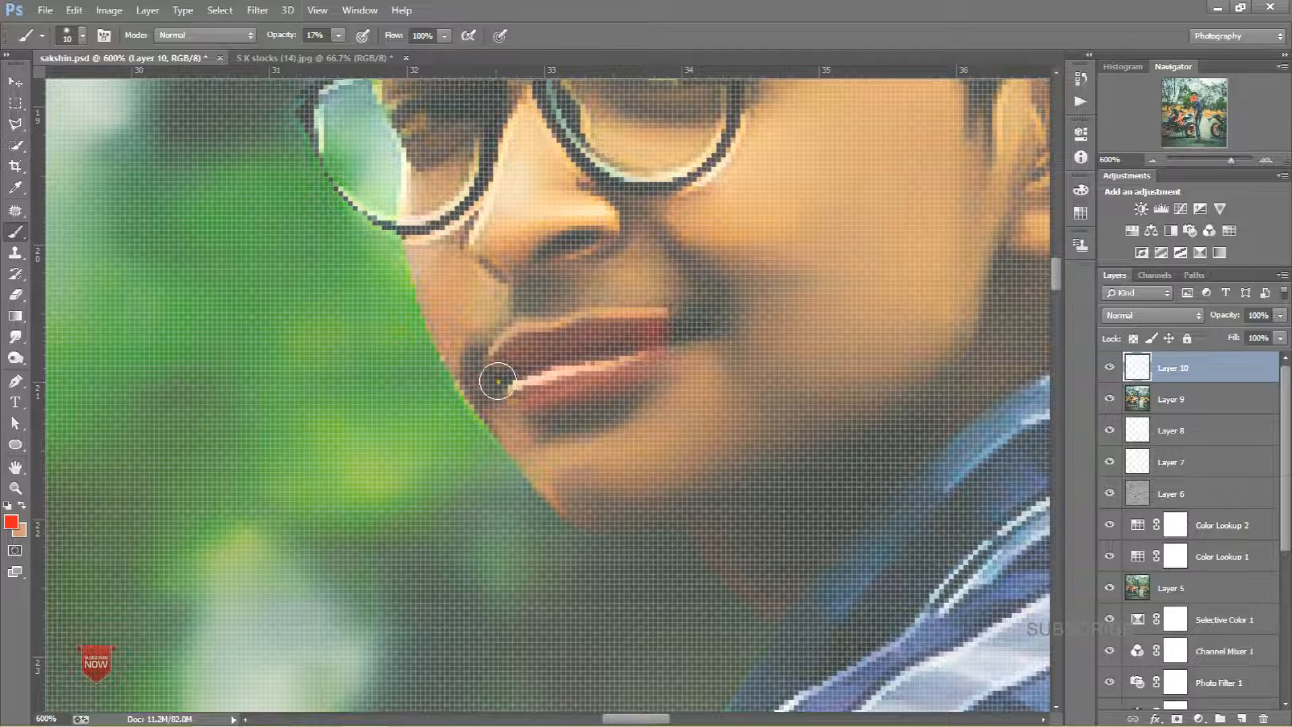
Step: Finish painting the lips and set the lip layer's blend mode to Multiply
{"action": "key", "text": "ctrl+minus"}
{"action": "key", "text": "ctrl+minus"}
{"action": "key", "text": "ctrl+minus"}
{"action": "left_click_drag", "start_coordinate": [612, 371], "coordinate": [629, 366]}
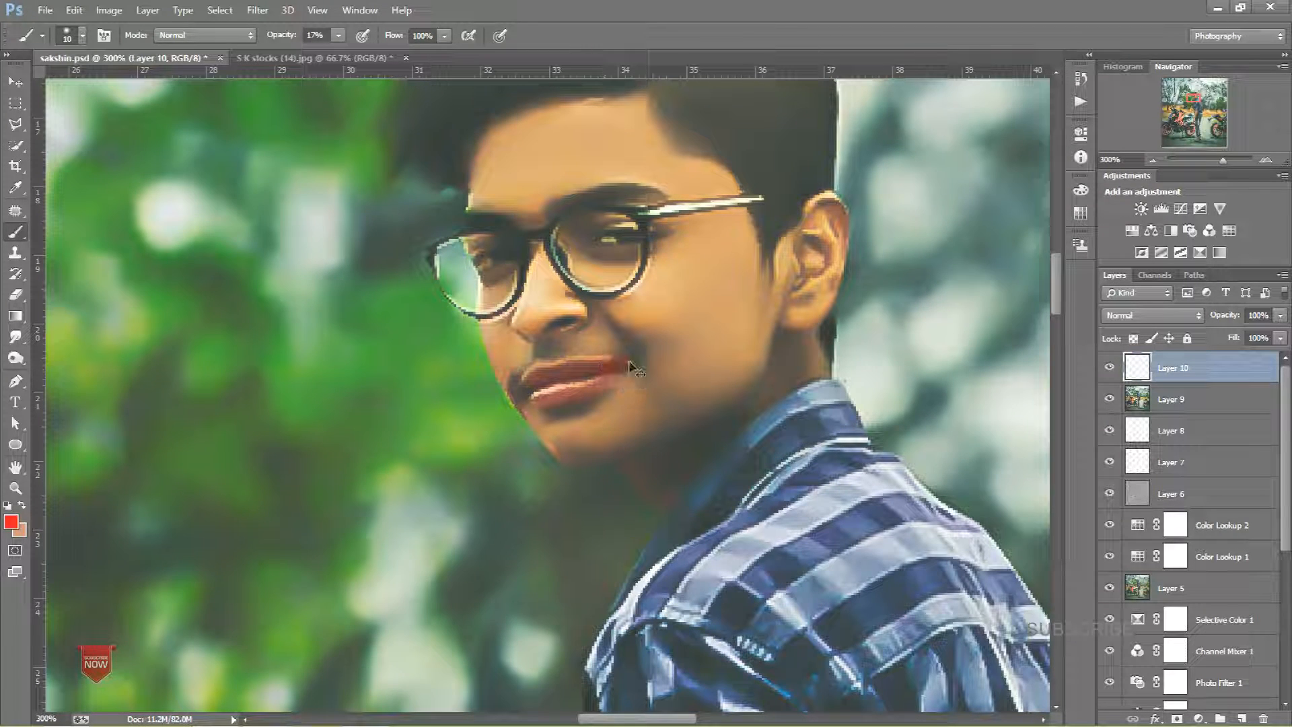
{"action": "left_click", "coordinate": [1159, 318]}
{"action": "left_click", "coordinate": [1138, 72]}
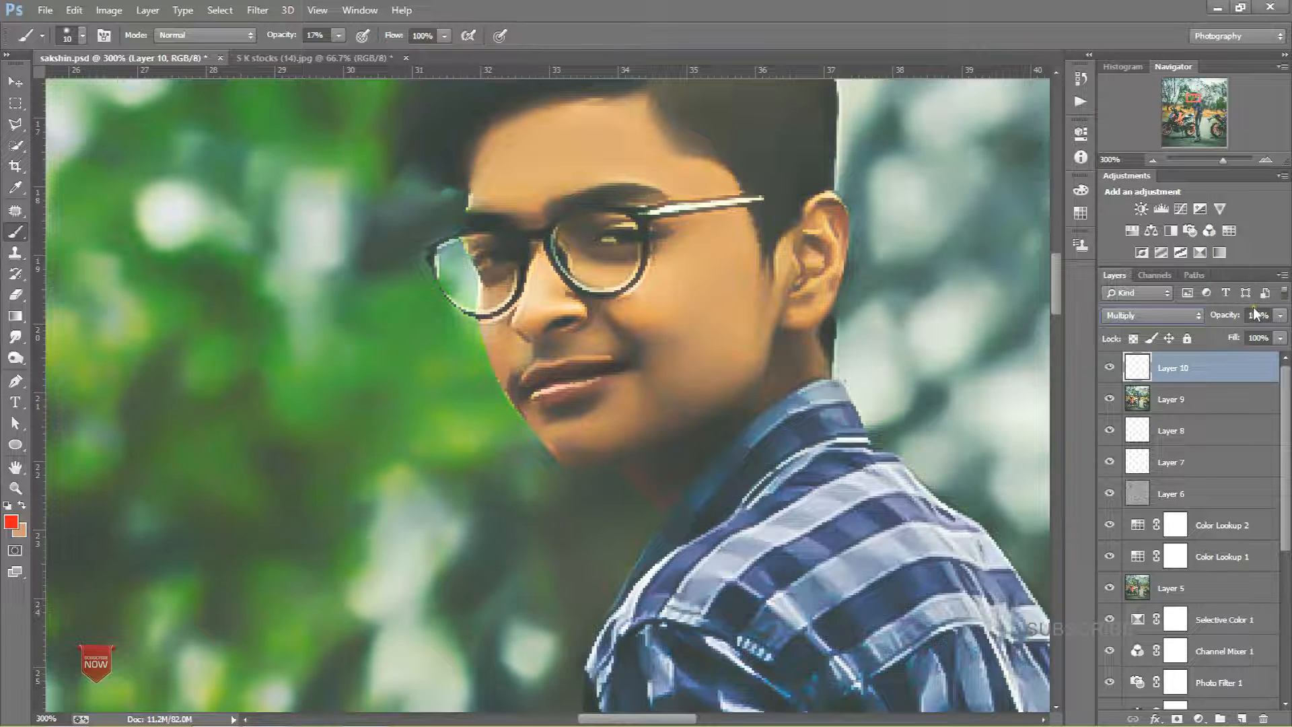
{"action": "key", "text": "ctrl+minus"}
{"action": "key", "text": "ctrl+minus"}
{"action": "key", "text": "ctrl+minus"}
{"action": "key", "text": "ctrl+minus"}
{"action": "key", "text": "ctrl+minus"}
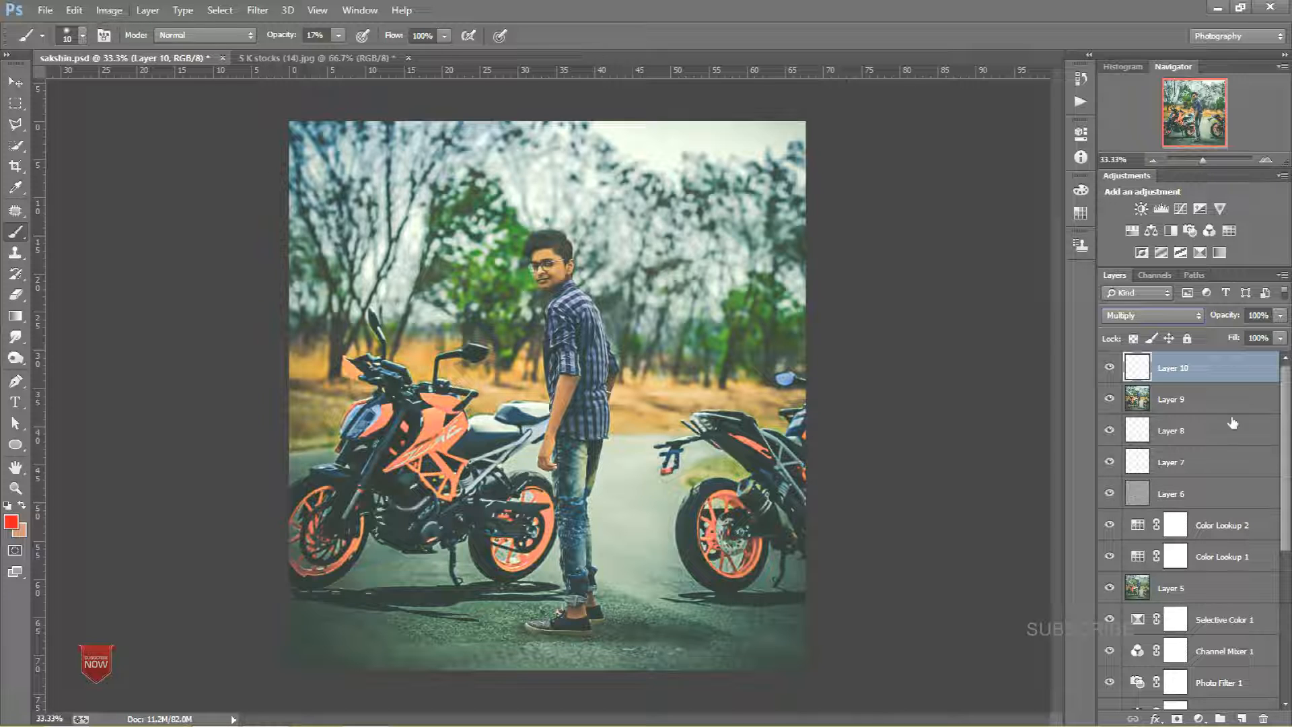
{"action": "left_click", "coordinate": [1189, 484]}
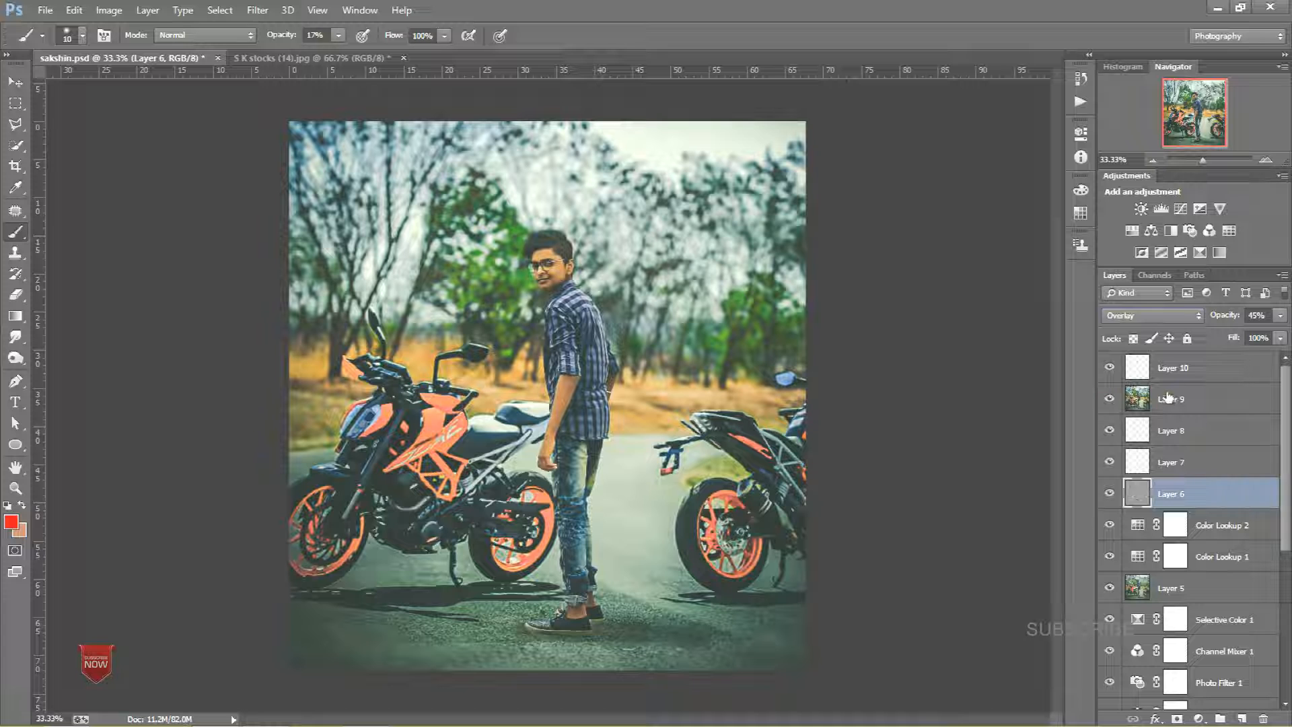
{"action": "left_click", "coordinate": [1189, 369]}
Step: Open the recent logo file Untitled-2.psd
{"action": "left_click", "coordinate": [45, 9]}
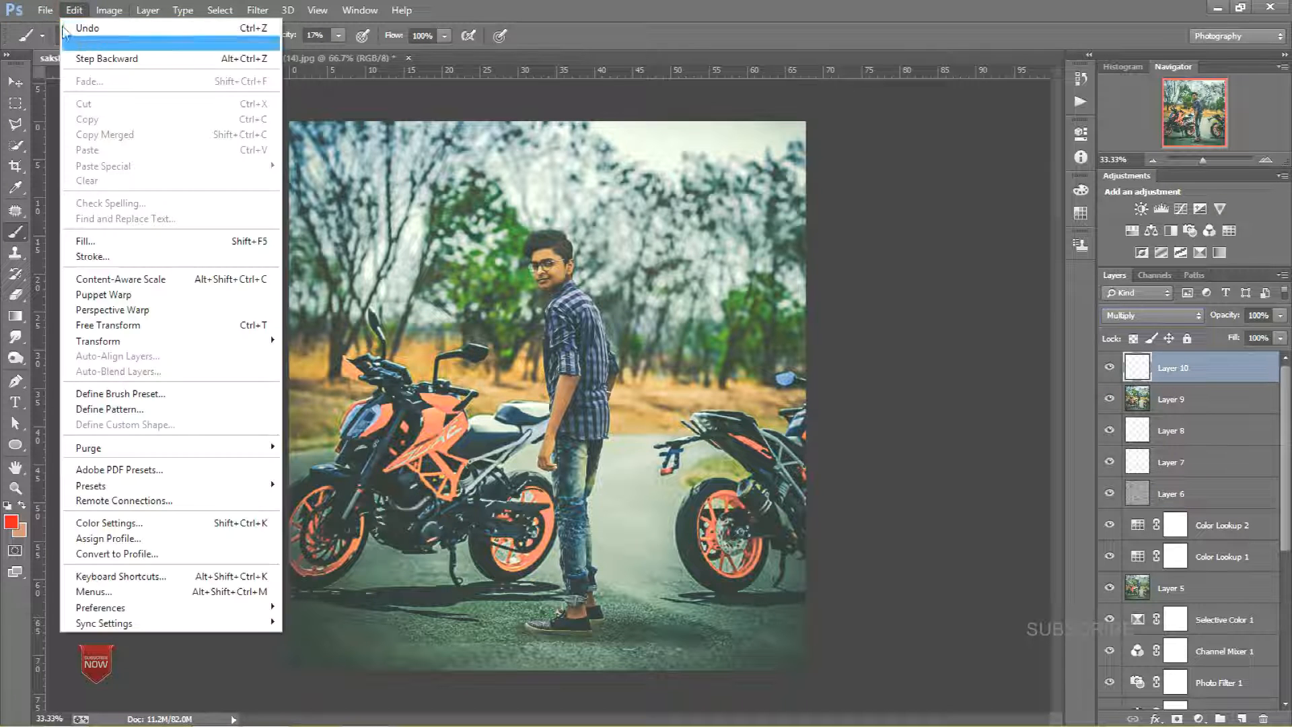
{"action": "mouse_move", "coordinate": [91, 92]}
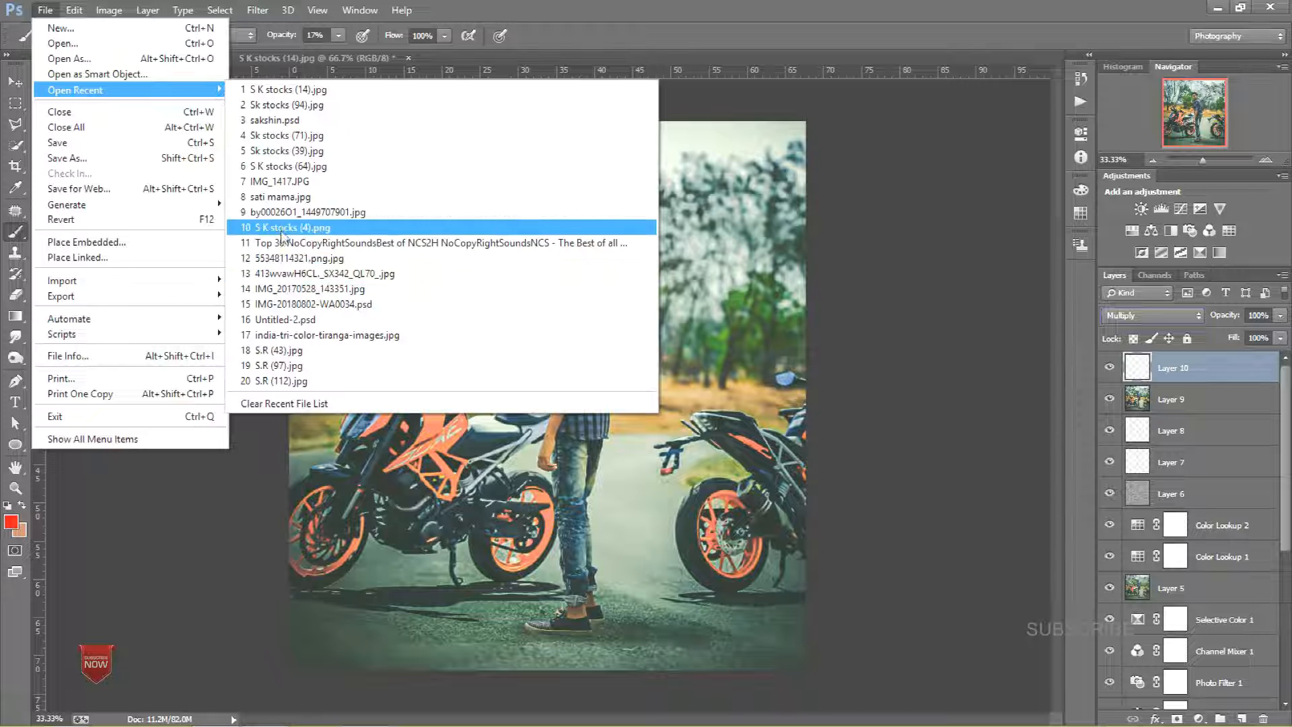
{"action": "left_click", "coordinate": [281, 321]}
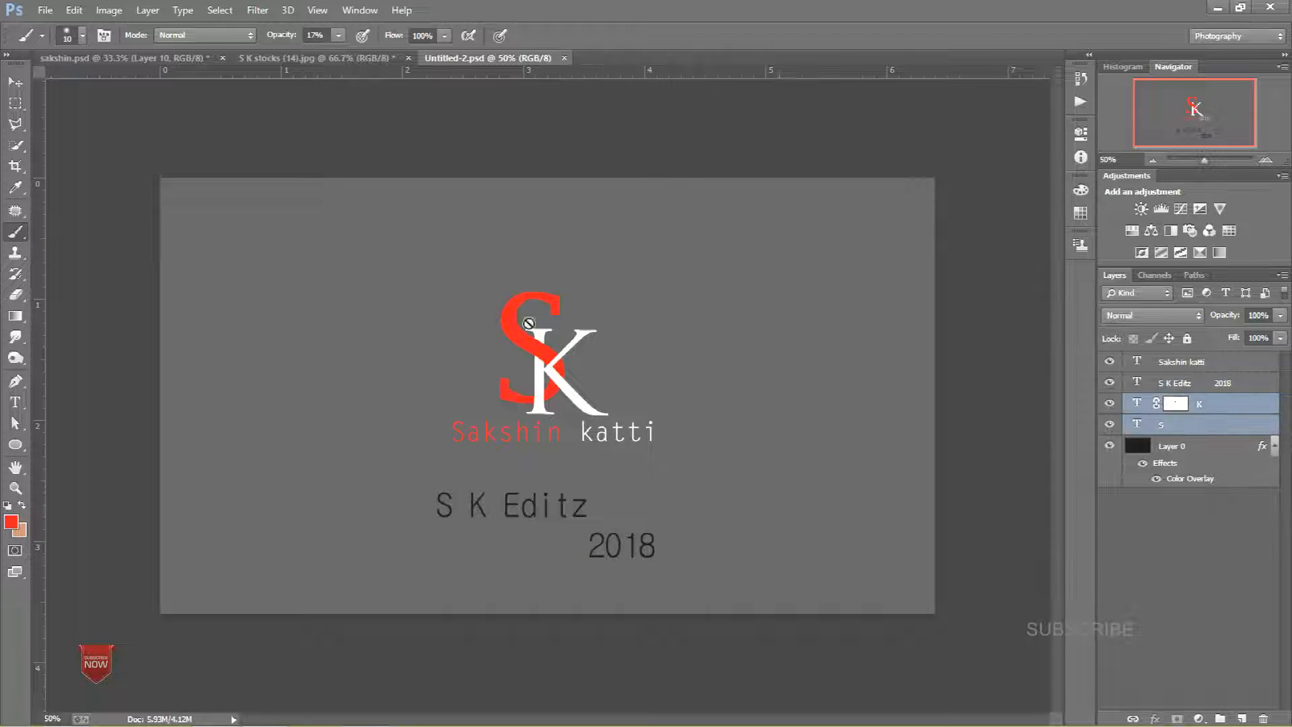
Step: Move the S K logo and text layers into the composite near the top, then merge the S and K letter layers
{"action": "key", "text": "v"}
{"action": "left_click_drag", "start_coordinate": [556, 359], "coordinate": [441, 166]}
{"action": "left_click", "coordinate": [1194, 384], "text": "ctrl"}
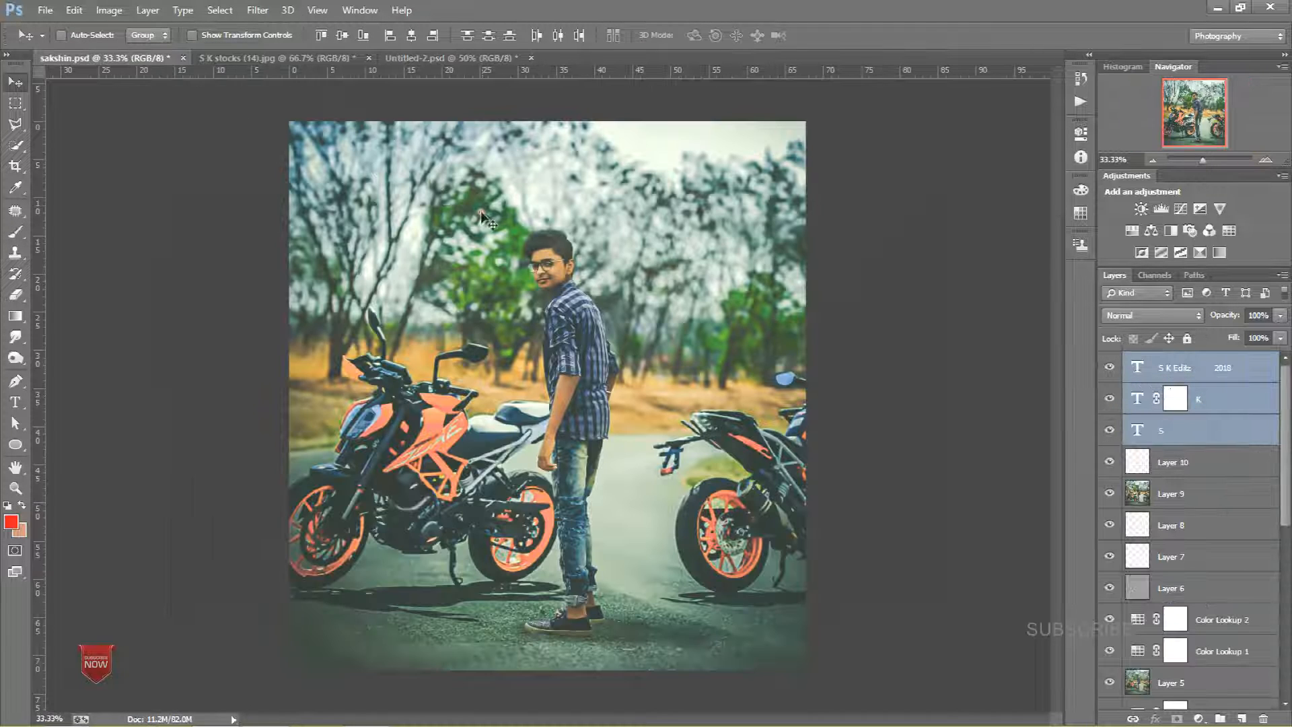
{"action": "left_click", "coordinate": [1225, 368], "text": "ctrl"}
{"action": "key", "text": "ctrl+e"}
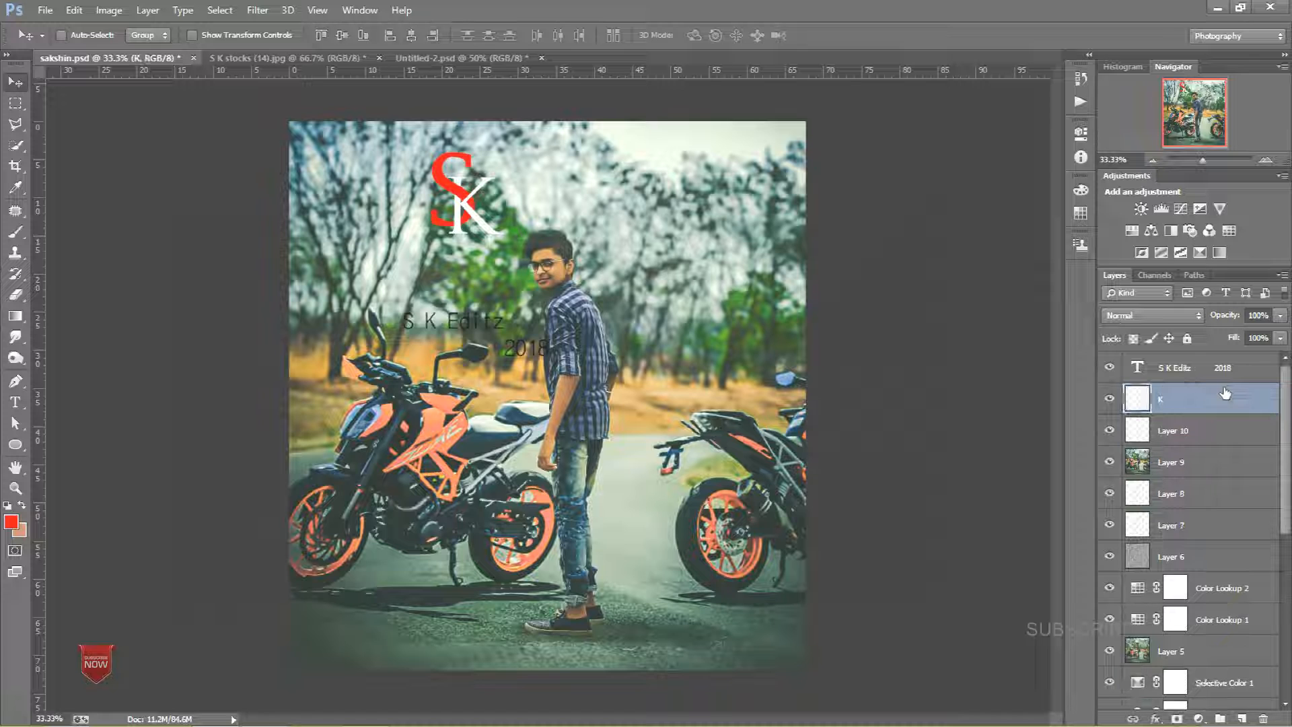
Step: Rasterize the S K Editz 2018 text layer
{"action": "left_click", "coordinate": [1197, 366]}
{"action": "right_click", "coordinate": [1219, 357]}
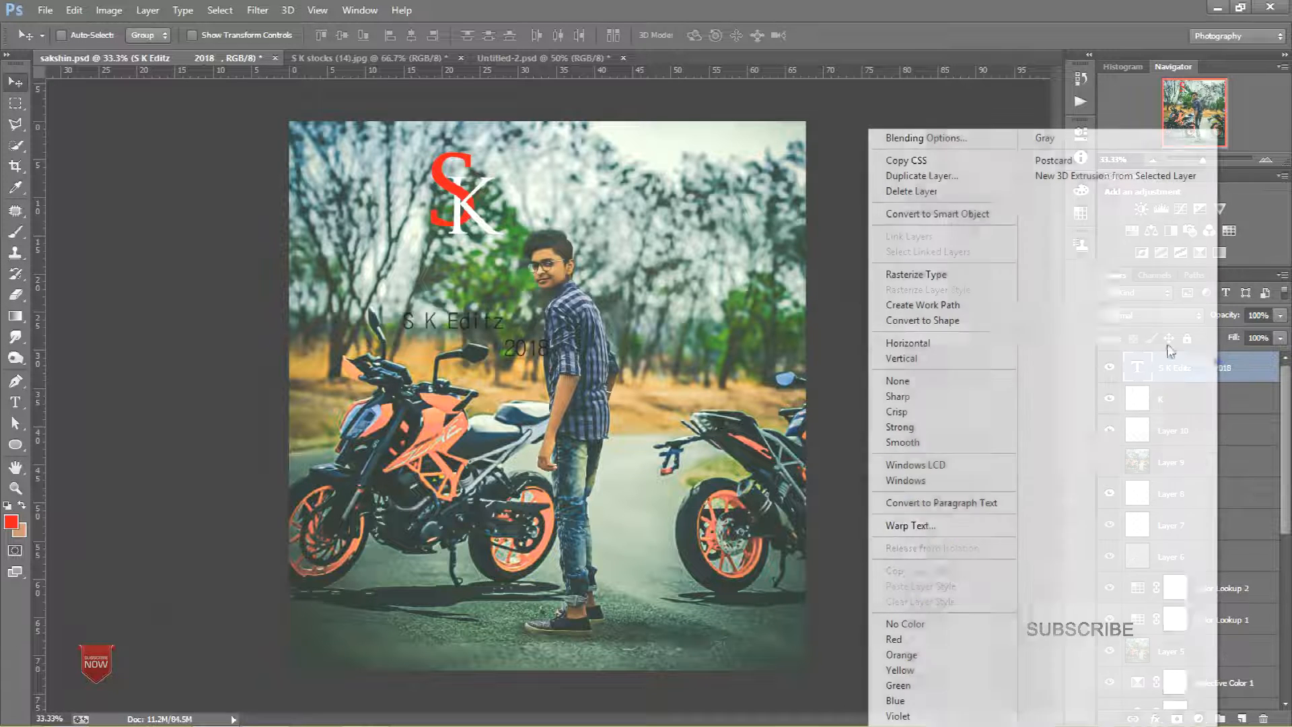
{"action": "left_click", "coordinate": [916, 275]}
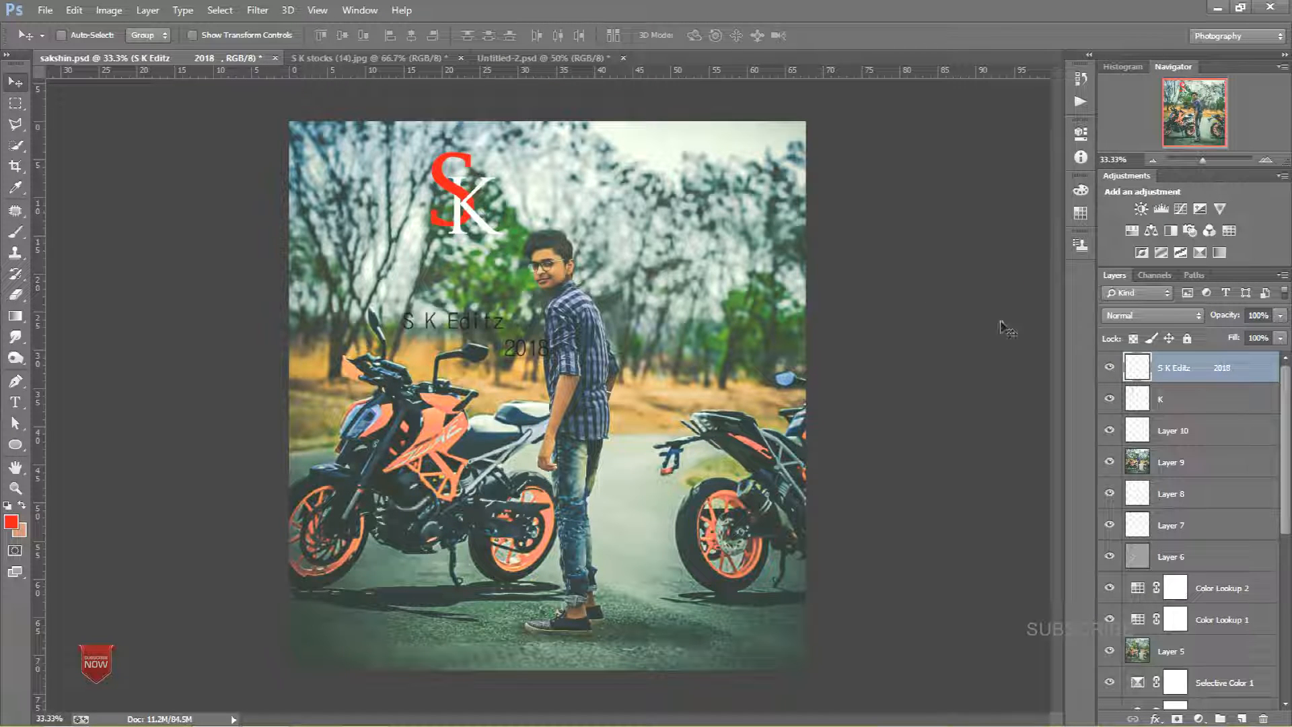
Step: Move the S K logo to the bottom-right corner of the image and scale it down to a small size
{"action": "left_click", "coordinate": [1248, 399]}
{"action": "left_click_drag", "start_coordinate": [764, 195], "coordinate": [784, 646]}
{"action": "key", "text": "ctrl+t"}
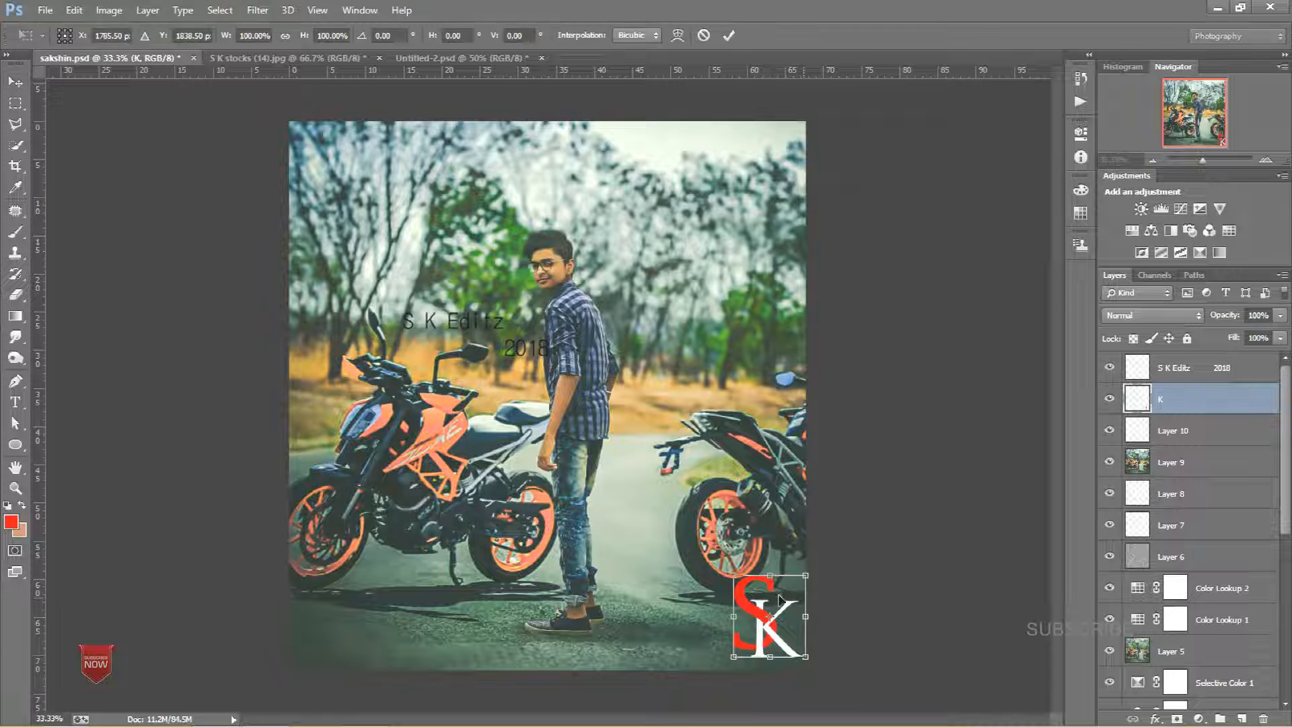
{"action": "left_click_drag", "start_coordinate": [734, 575], "coordinate": [782, 631]}
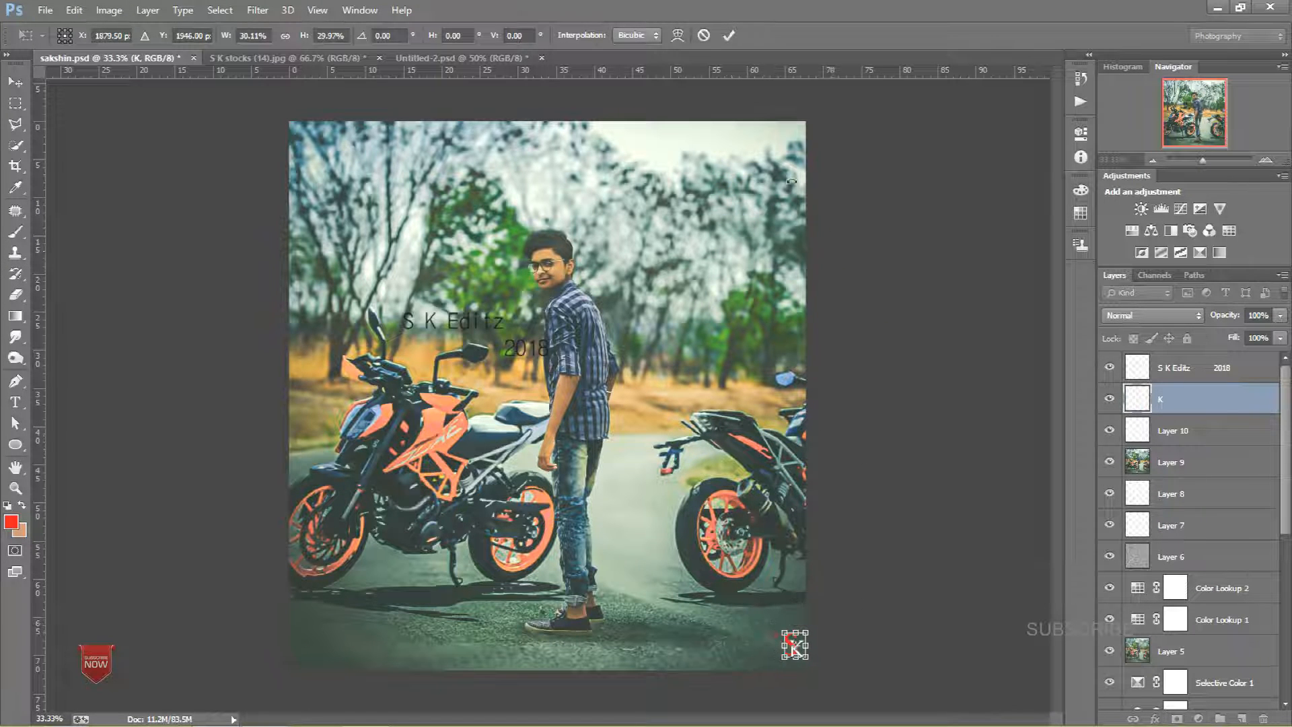
{"action": "left_click", "coordinate": [727, 35]}
{"action": "left_click_drag", "start_coordinate": [792, 646], "coordinate": [787, 661]}
{"action": "key", "text": "Up"}
{"action": "key", "text": "Up"}
{"action": "key", "text": "Up"}
{"action": "key", "text": "Up"}
{"action": "key", "text": "Up"}
{"action": "key", "text": "Up"}
{"action": "key", "text": "Up"}
{"action": "key", "text": "Up"}
{"action": "key", "text": "Up"}
{"action": "key", "text": "Up"}
{"action": "key", "text": "Up"}
{"action": "key", "text": "Up"}
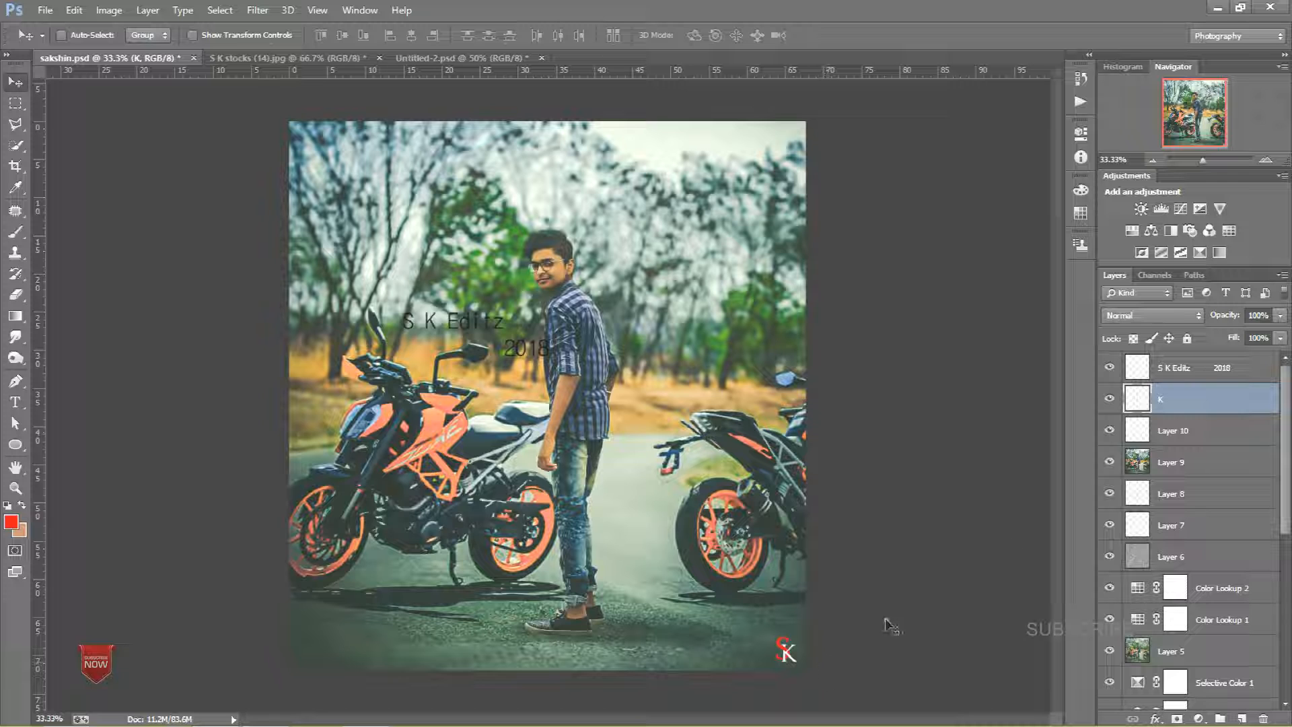
Step: Scale the S K Editz 2018 text down and place it in the bottom-left corner of the image
{"action": "left_click", "coordinate": [1179, 377]}
{"action": "left_click_drag", "start_coordinate": [397, 232], "coordinate": [374, 149]}
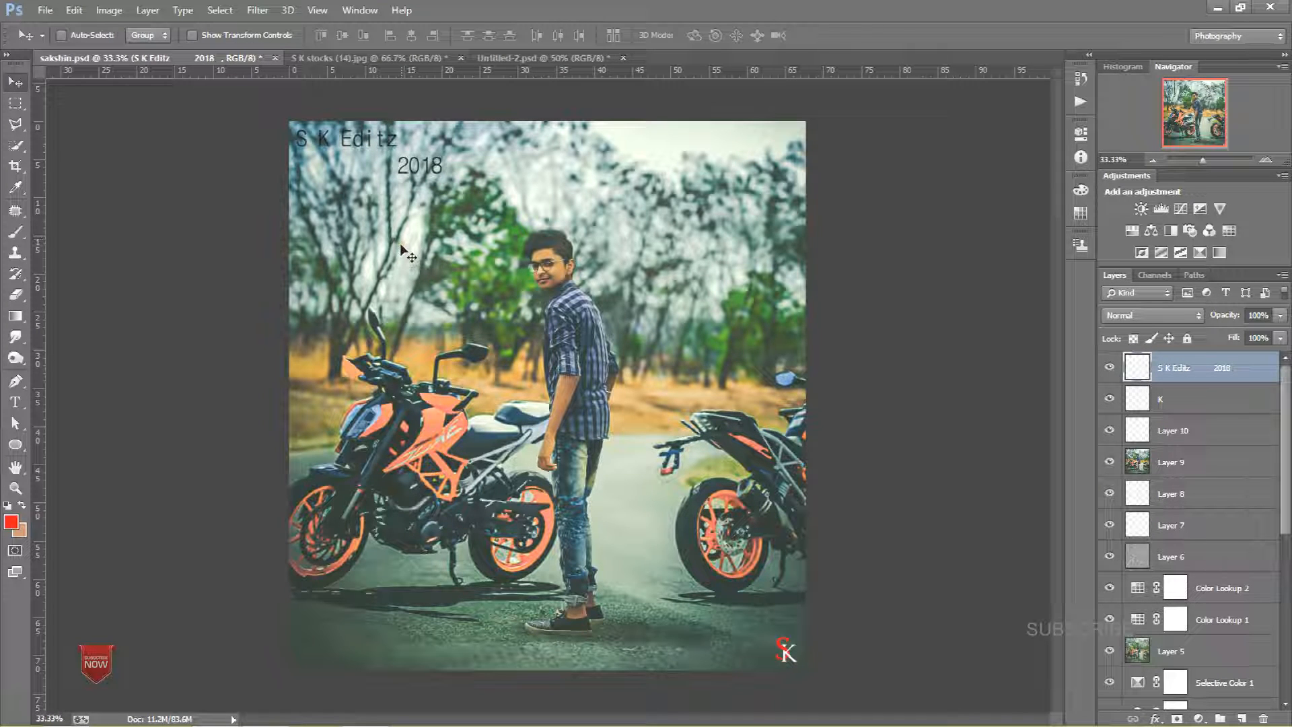
{"action": "key", "text": "ctrl+t"}
{"action": "left_click_drag", "start_coordinate": [445, 175], "coordinate": [359, 146]}
{"action": "left_click", "coordinate": [730, 35]}
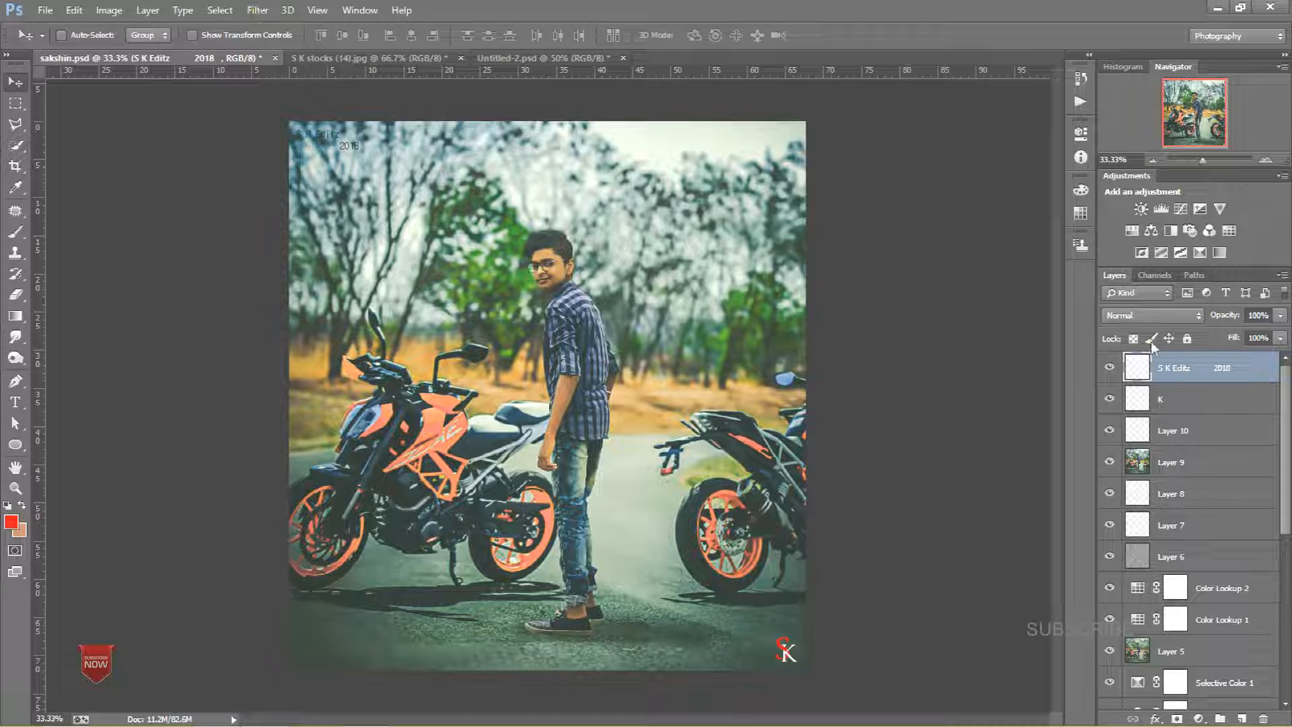
{"action": "key", "text": "ctrl+t"}
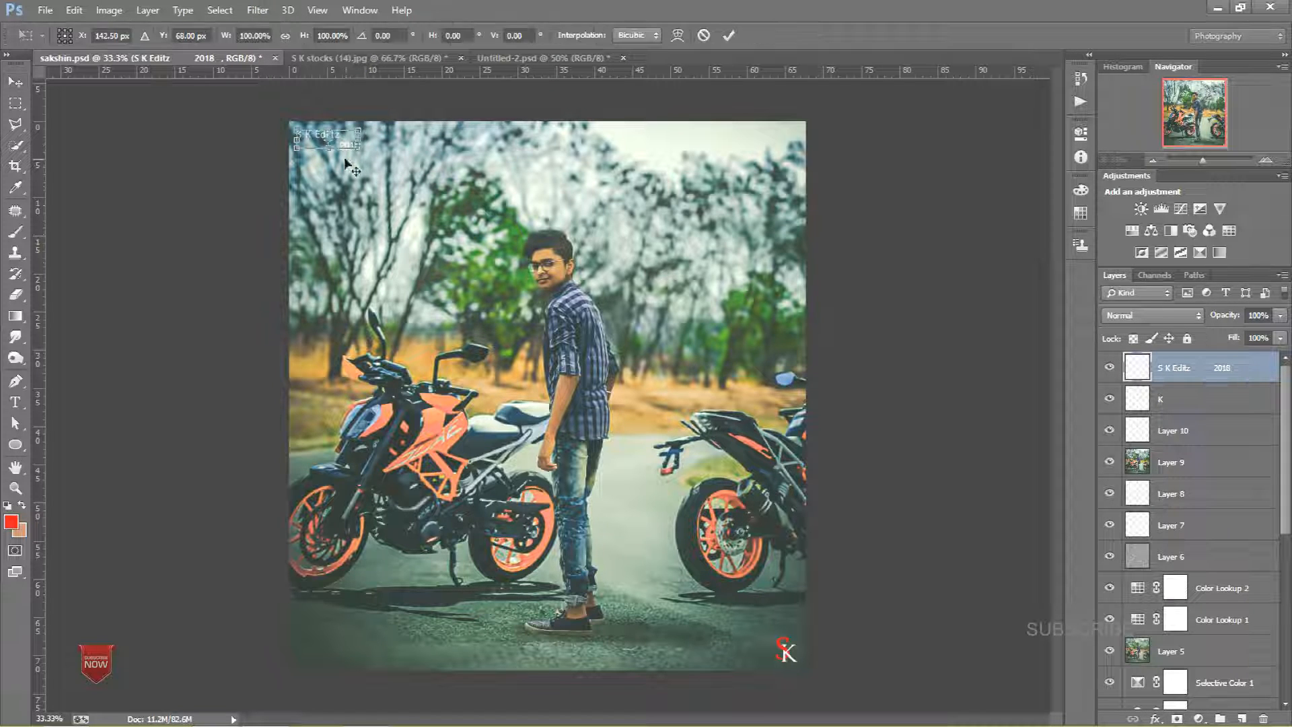
{"action": "left_click_drag", "start_coordinate": [360, 147], "coordinate": [351, 645]}
{"action": "key", "text": "Return"}
Step: Nudge the S K logo slightly lower in the bottom-right corner
{"action": "left_click", "coordinate": [1174, 399]}
{"action": "mouse_move", "coordinate": [794, 645]}
{"action": "left_mouse_down"}
{"action": "mouse_move", "coordinate": [818, 172]}
{"action": "mouse_move", "coordinate": [791, 134]}
{"action": "mouse_move", "coordinate": [310, 140]}
{"action": "mouse_move", "coordinate": [730, 212]}
{"action": "mouse_move", "coordinate": [797, 148]}
{"action": "mouse_move", "coordinate": [786, 659]}
{"action": "left_mouse_up"}
{"action": "left_click", "coordinate": [1184, 368]}
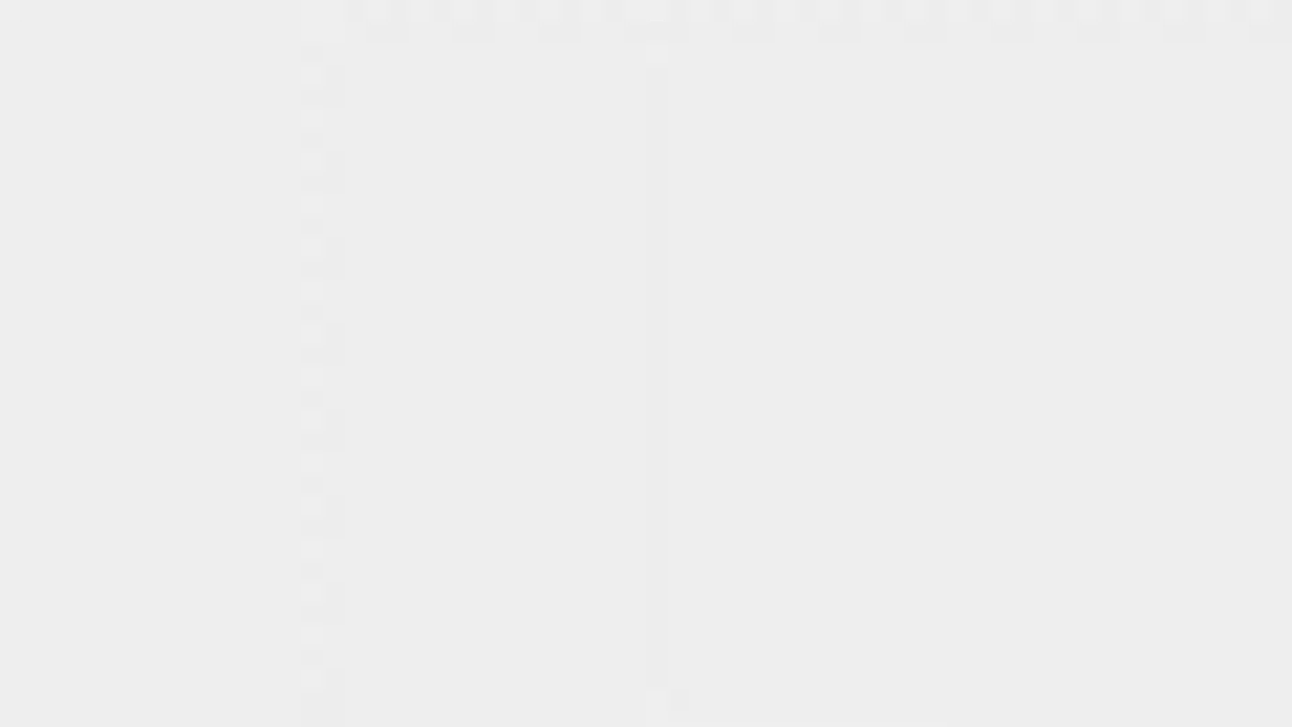